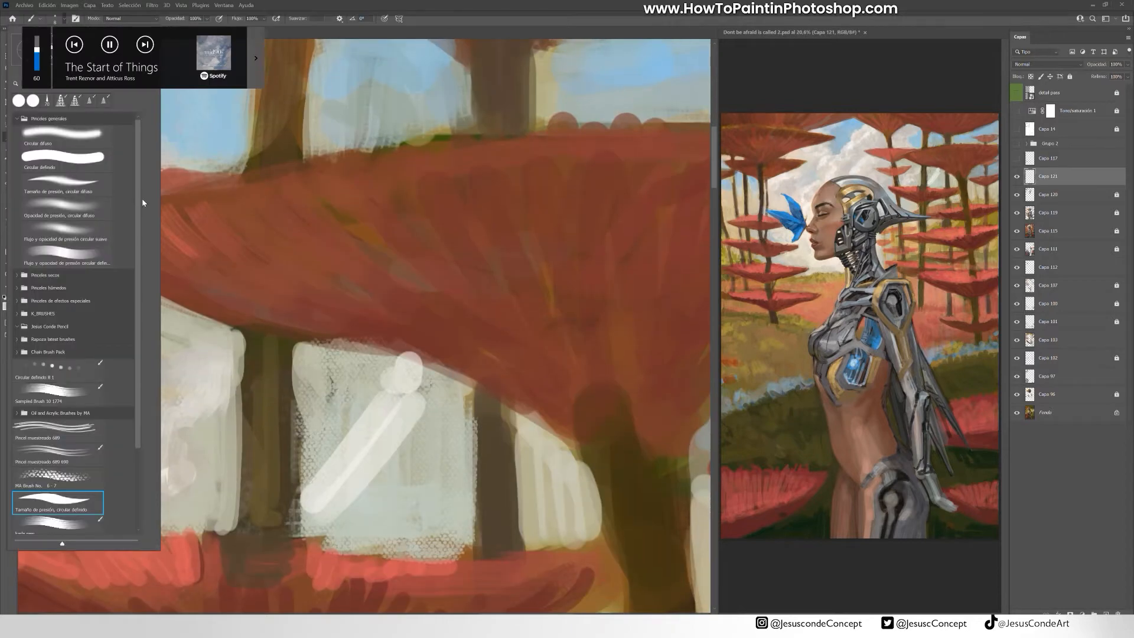
pyautogui.scroll(-3, 143, 202)
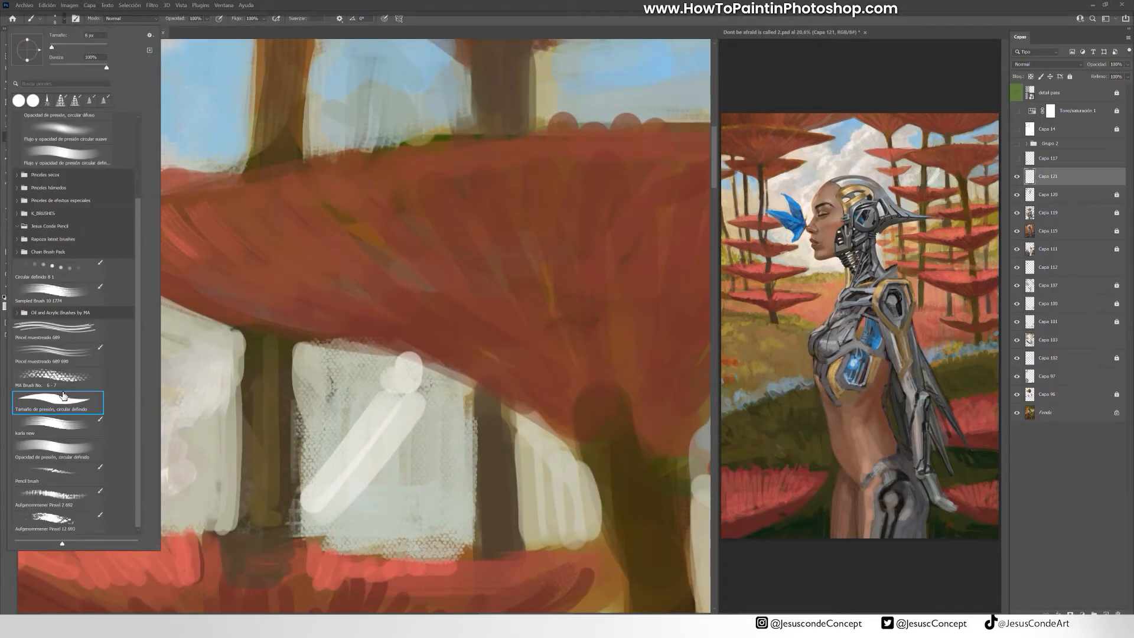
pyautogui.moveTo(342, 265); pyautogui.dragTo(402, 296)
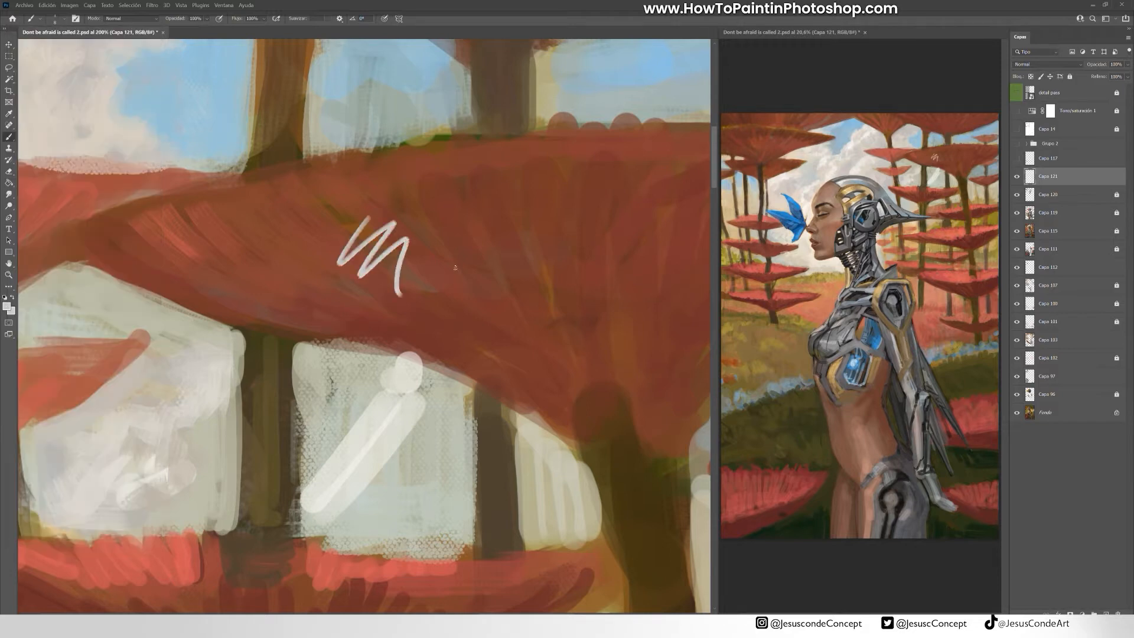
pyautogui.hotkey('ctrl', 'z')
# - Sample nearby trunk and sky colors and repaint the thin trunk and adjoining sky between the upper canopies, using 80% opacity
pyautogui.keyDown('alt'); pyautogui.click(259, 135); pyautogui.keyUp('alt')
pyautogui.moveTo(306, 59); pyautogui.dragTo(300, 116)
pyautogui.moveTo(325, 44)
pyautogui.mouseDown()
pyautogui.moveTo(331, 176)
pyautogui.moveTo(426, 163)
pyautogui.mouseUp()
pyautogui.press('8')
pyautogui.keyDown('alt'); pyautogui.click(308, 161); pyautogui.keyUp('alt')
pyautogui.moveTo(308, 160); pyautogui.dragTo(305, 122)
pyautogui.keyDown('alt'); pyautogui.click(271, 172); pyautogui.keyUp('alt')
pyautogui.moveTo(272, 178)
pyautogui.mouseDown()
pyautogui.moveTo(278, 122)
pyautogui.moveTo(280, 201)
pyautogui.mouseUp()
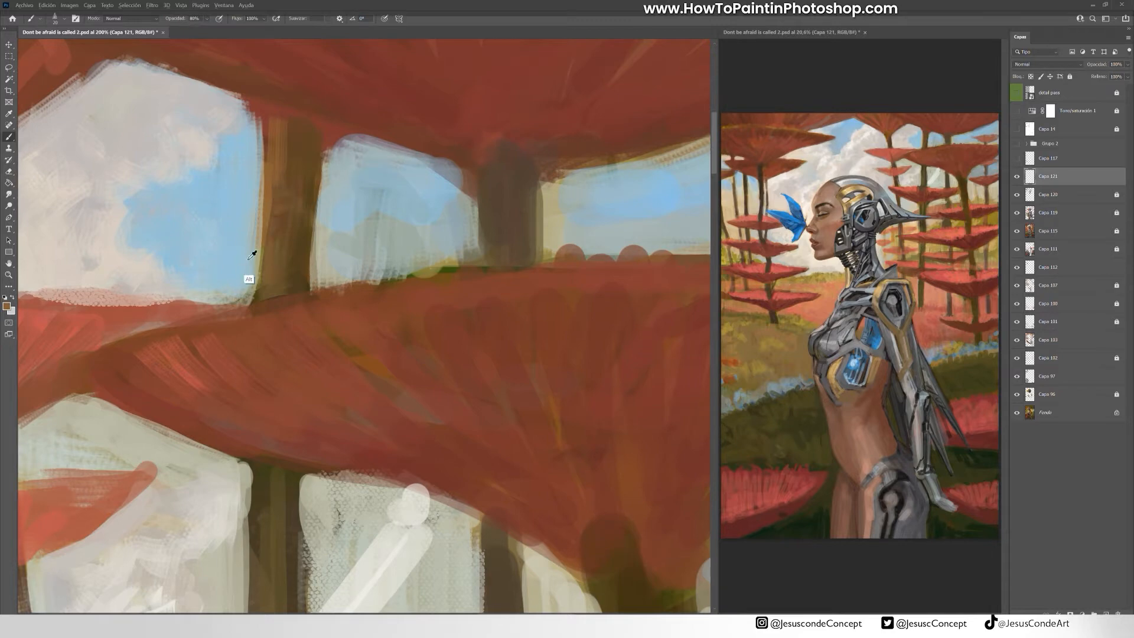
# - Clean up the sky patches and their edges on both sides of the thin trunk under the top canopy
pyautogui.moveTo(226, 295); pyautogui.dragTo(162, 301)
pyautogui.moveTo(381, 166)
pyautogui.mouseDown()
pyautogui.moveTo(331, 296)
pyautogui.moveTo(342, 310)
pyautogui.mouseUp()
pyautogui.moveTo(224, 334); pyautogui.dragTo(222, 256)
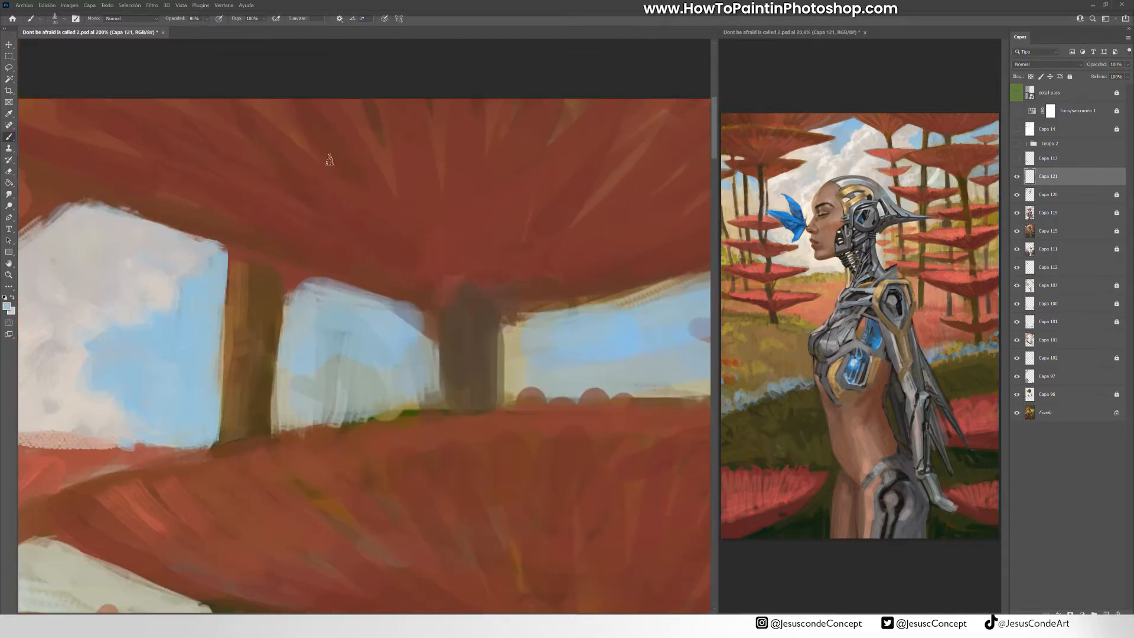
# - Pick a dark red and paint over the pale fringe along the top canopy's underside at 50% opacity
pyautogui.click(6, 306)
pyautogui.click(466, 258)
pyautogui.press('Return')
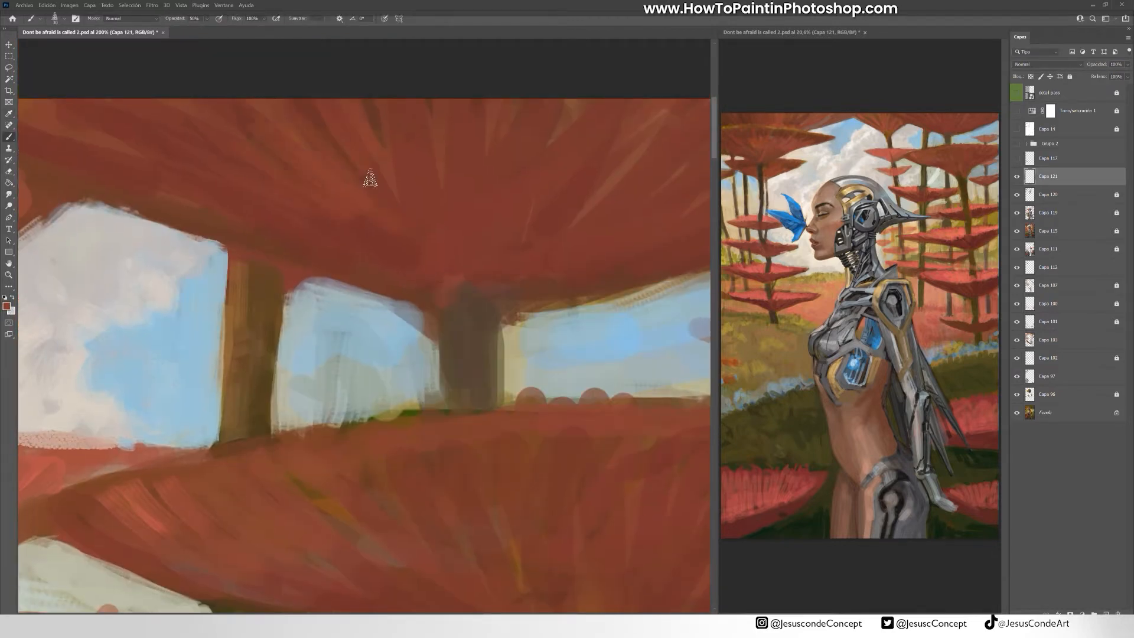
pyautogui.scroll(-3, 473, 193)
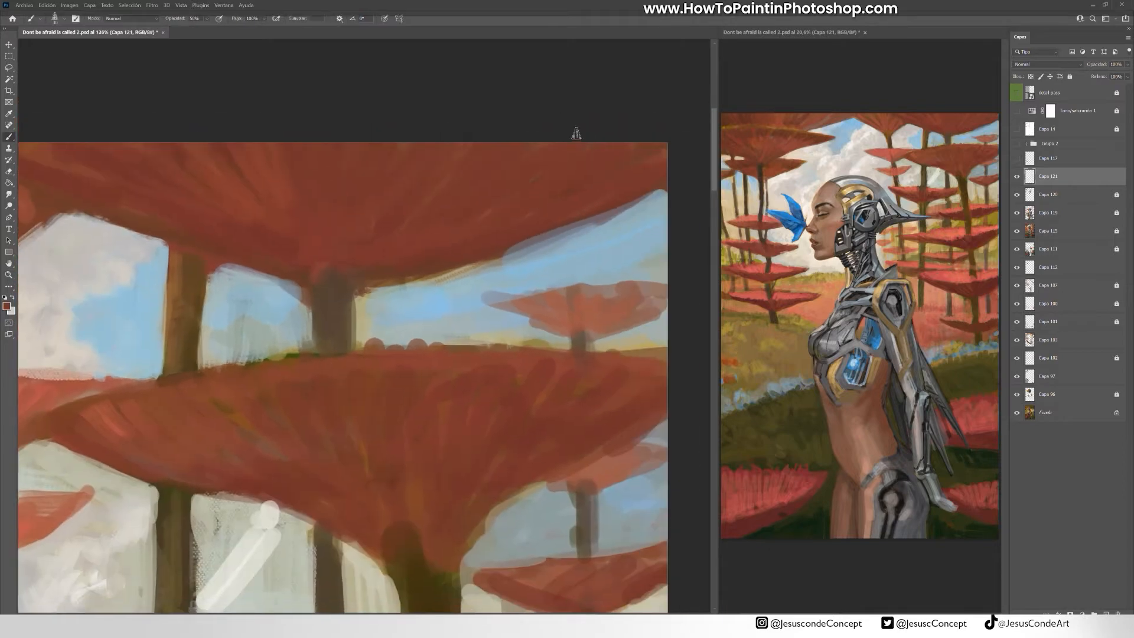
pyautogui.moveTo(385, 295)
pyautogui.mouseDown()
pyautogui.moveTo(667, 185)
pyautogui.moveTo(444, 275)
pyautogui.mouseUp()
pyautogui.click(64, 18)
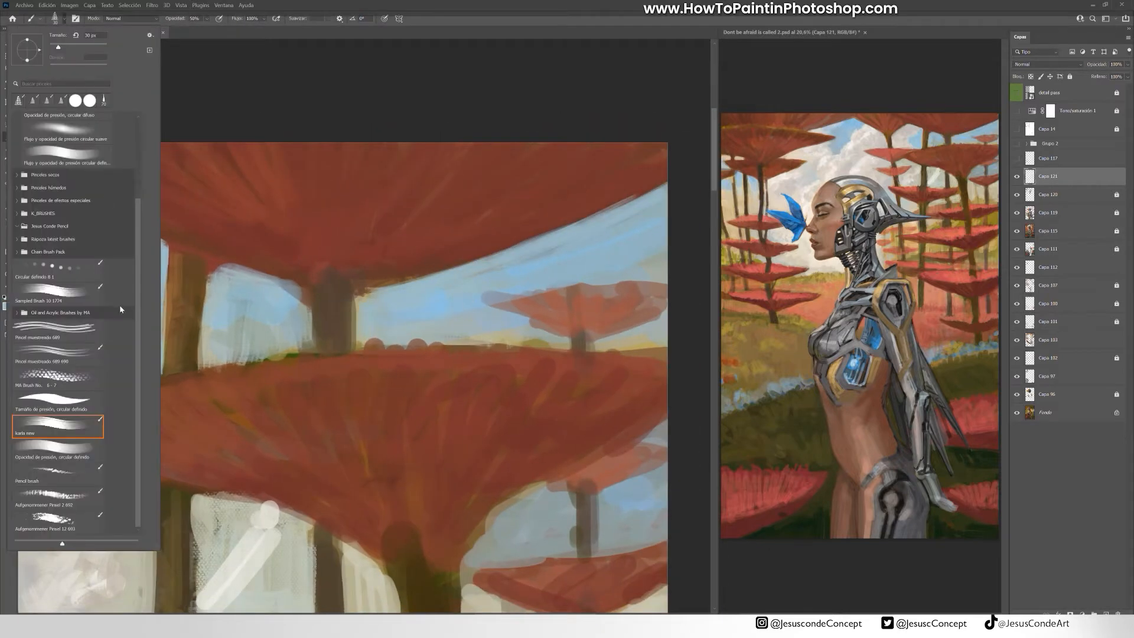
pyautogui.click(58, 295)
pyautogui.moveTo(518, 200); pyautogui.dragTo(451, 233)
pyautogui.hotkey('ctrl', 'z')
pyautogui.click(64, 18)
pyautogui.doubleClick(67, 422)
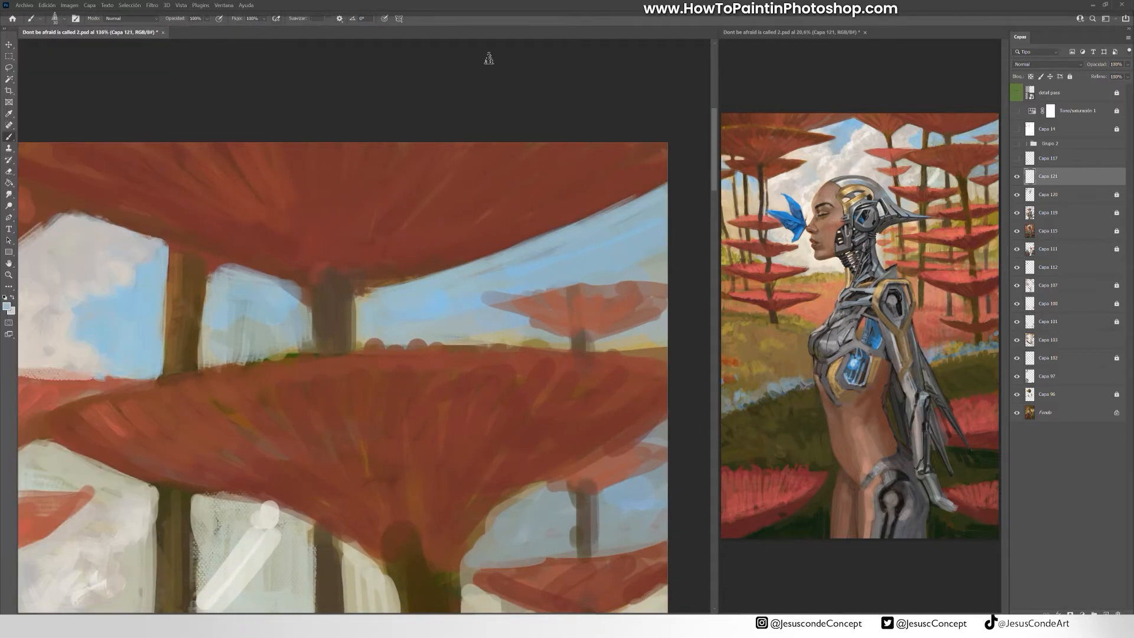
# - Turn on color dynamics (Dinámica de color) for the brush and sample a red from the top canopy
pyautogui.press('F5')
pyautogui.click(34, 449)
pyautogui.keyDown('alt'); pyautogui.click(560, 177); pyautogui.keyUp('alt')
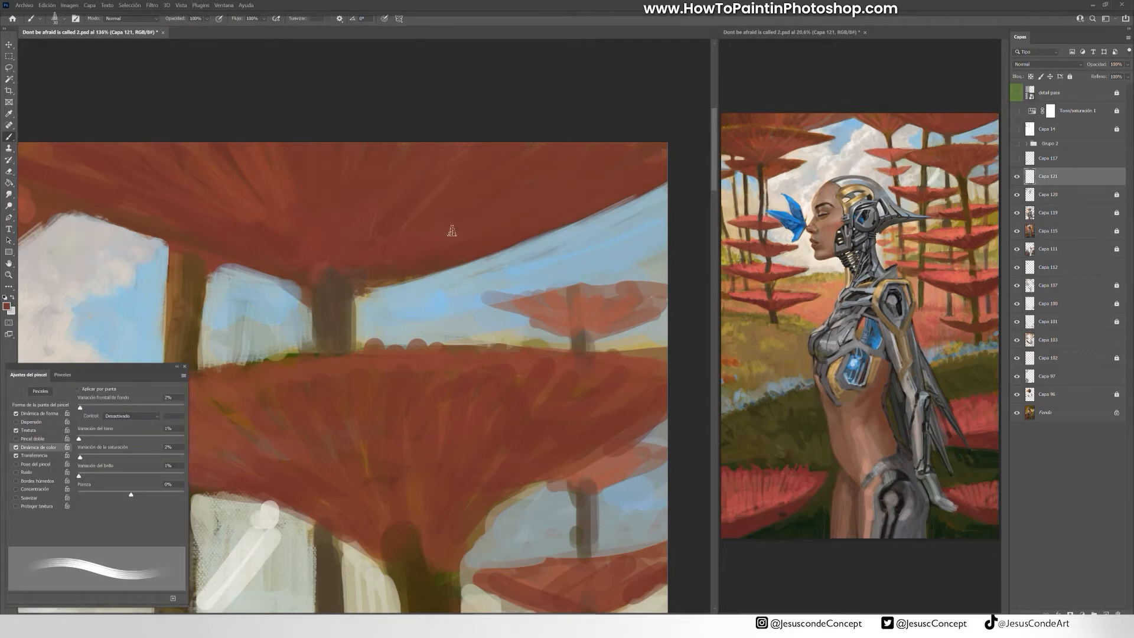
pyautogui.press('x')
pyautogui.click(7, 306)
pyautogui.click(495, 349)
pyautogui.click(633, 307)
pyautogui.moveTo(613, 160)
pyautogui.mouseDown()
pyautogui.moveTo(547, 195)
pyautogui.moveTo(517, 196)
pyautogui.mouseUp()
pyautogui.moveTo(554, 154); pyautogui.dragTo(459, 205)
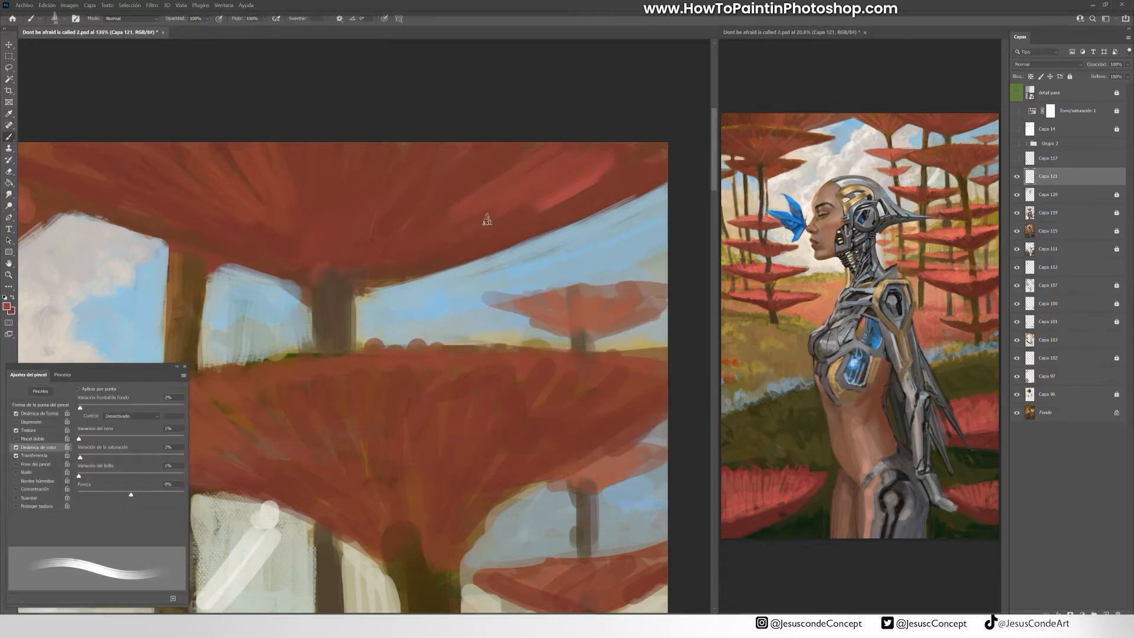
pyautogui.hotkey('ctrl', 'z')
pyautogui.hotkey('ctrl', 'z')
# - Blend subdued sampled red strokes into the outer part of the top canopy
pyautogui.keyDown('alt'); pyautogui.click(450, 174); pyautogui.keyUp('alt')
pyautogui.moveTo(544, 143); pyautogui.dragTo(467, 201)
pyautogui.keyDown('alt'); pyautogui.click(487, 241); pyautogui.keyUp('alt')
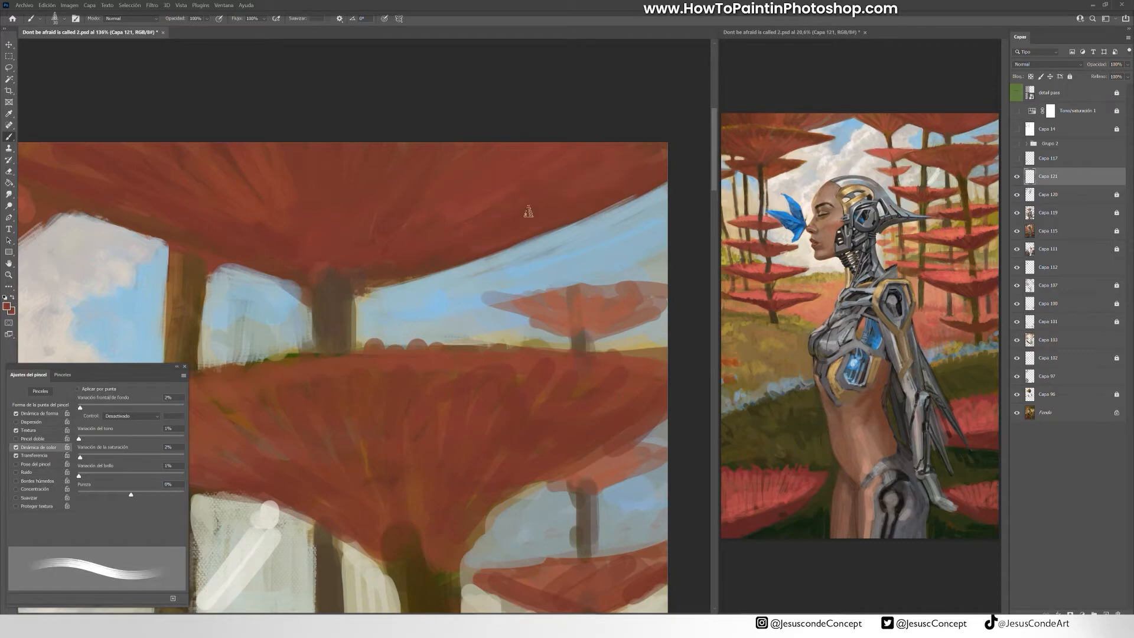
# - Flare the trunks into the top canopy and repaint the blue sky between them at 60% opacity with sampled colors
pyautogui.press('6')
pyautogui.keyDown('alt'); pyautogui.click(279, 322); pyautogui.keyUp('alt')
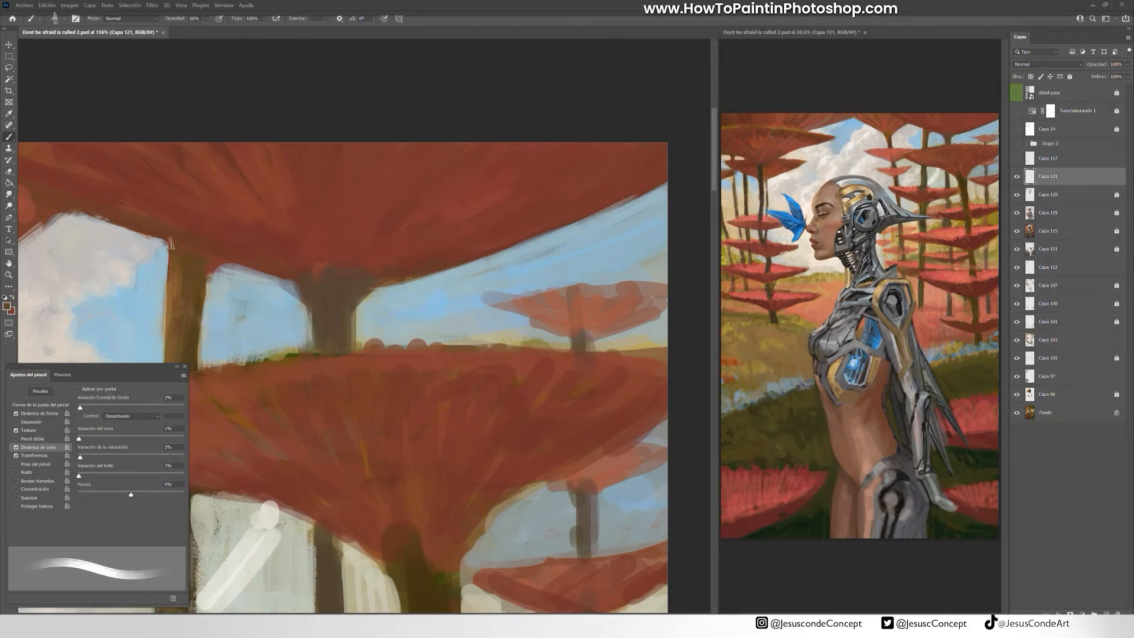
pyautogui.keyDown('alt'); pyautogui.click(289, 289); pyautogui.keyUp('alt')
pyautogui.moveTo(170, 244)
pyautogui.mouseDown()
pyautogui.moveTo(304, 222)
pyautogui.moveTo(298, 334)
pyautogui.mouseUp()
pyautogui.moveTo(303, 286); pyautogui.dragTo(300, 346)
pyautogui.press('[')
pyautogui.moveTo(338, 289); pyautogui.dragTo(350, 242)
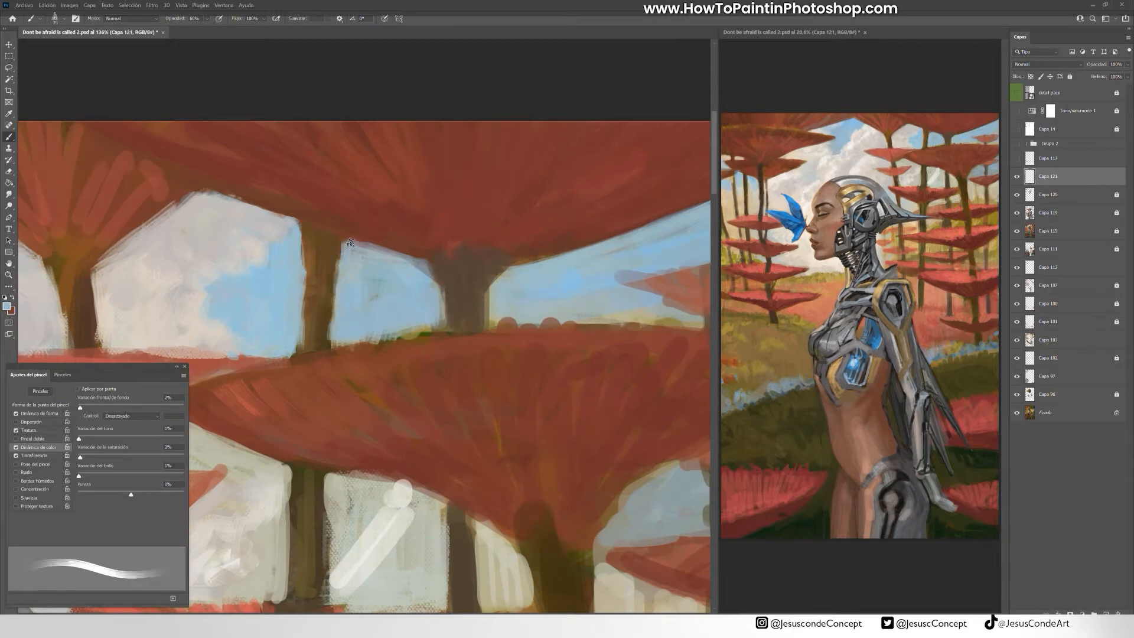
# - Refine the middle canopy's upper rim at the thin trunk and its underside above the pale gaps with sampled reds
pyautogui.moveTo(368, 340); pyautogui.dragTo(334, 349)
pyautogui.moveTo(296, 374); pyautogui.dragTo(354, 355)
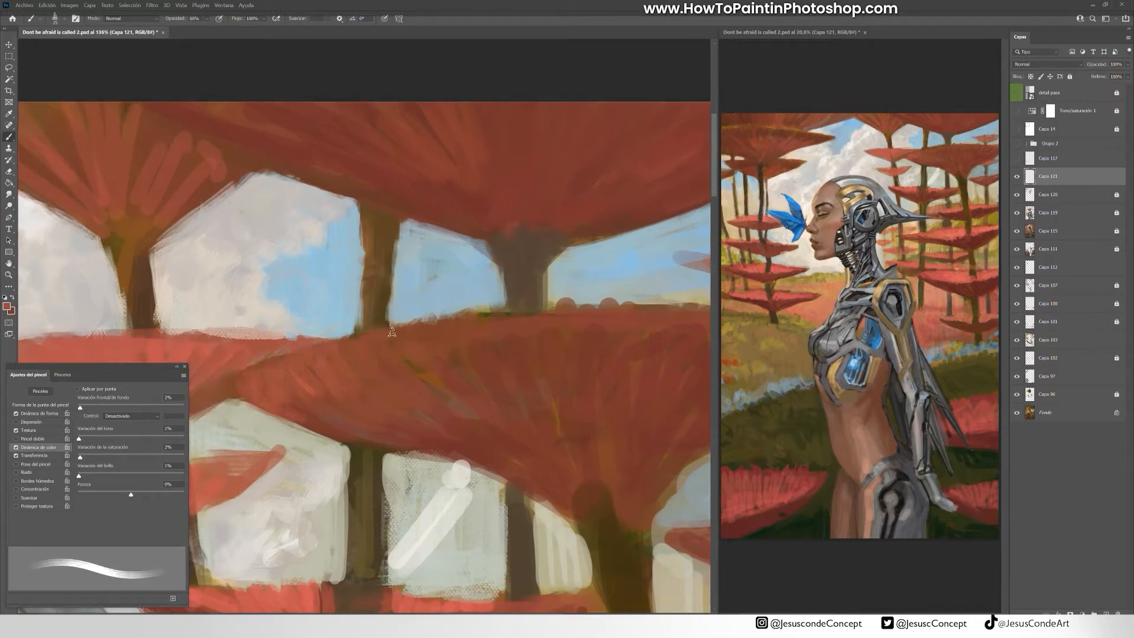
pyautogui.keyDown('alt'); pyautogui.click(445, 444); pyautogui.keyUp('alt')
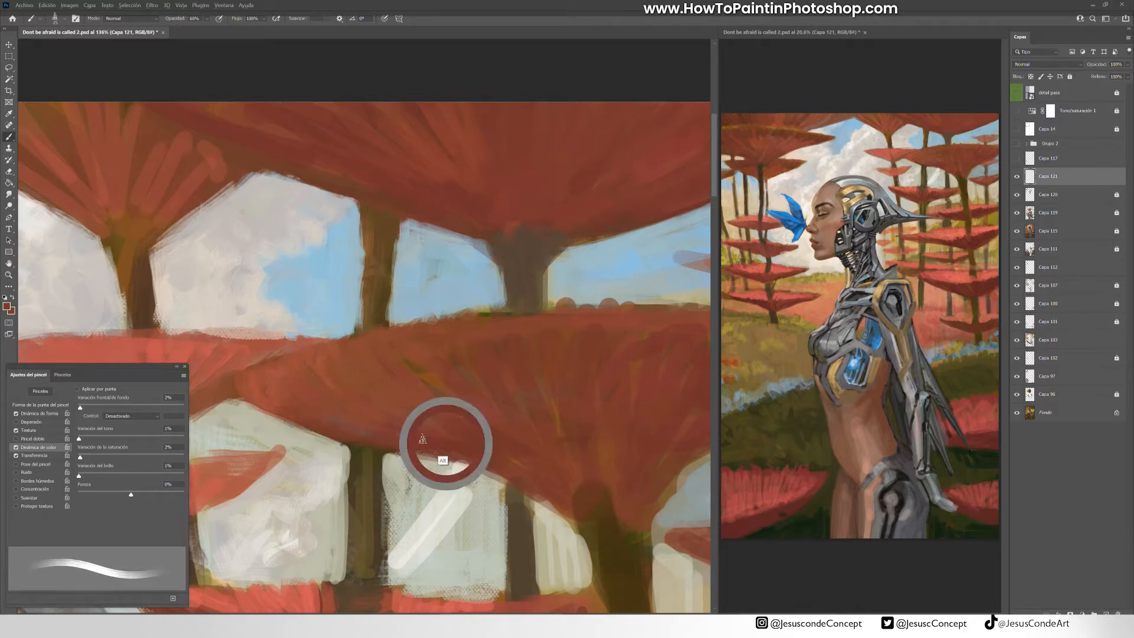
pyautogui.moveTo(534, 460); pyautogui.dragTo(476, 401)
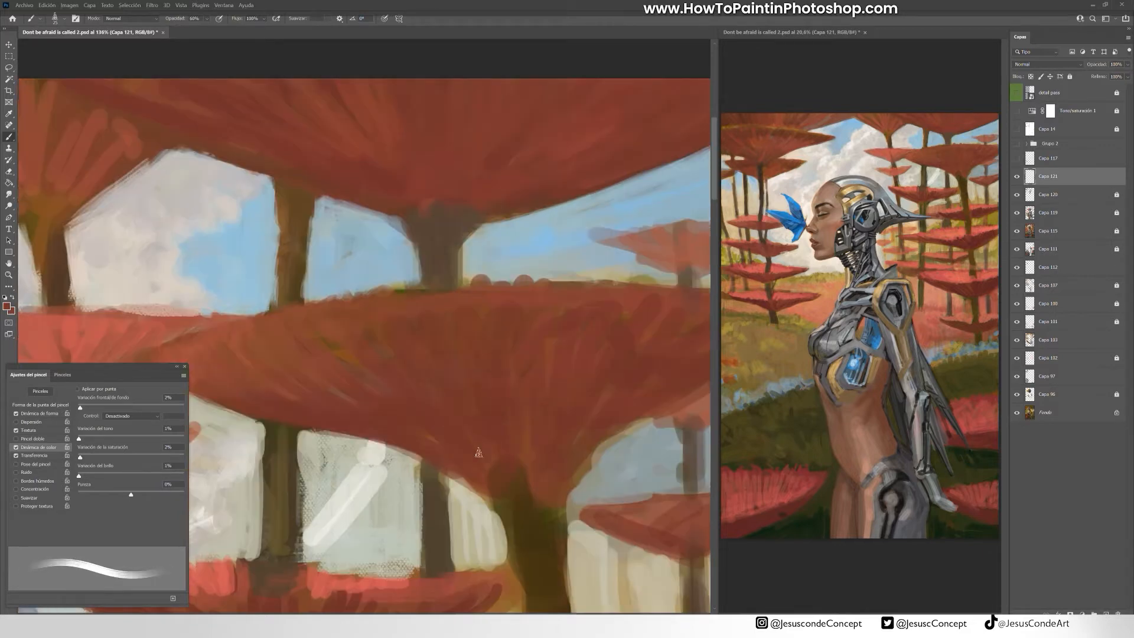
# - Cover the middle canopy's mottled surface with smooth dark red strokes out to its far edges
pyautogui.moveTo(479, 452); pyautogui.dragTo(569, 341)
pyautogui.moveTo(614, 372); pyautogui.dragTo(509, 377)
pyautogui.moveTo(475, 478); pyautogui.dragTo(687, 341)
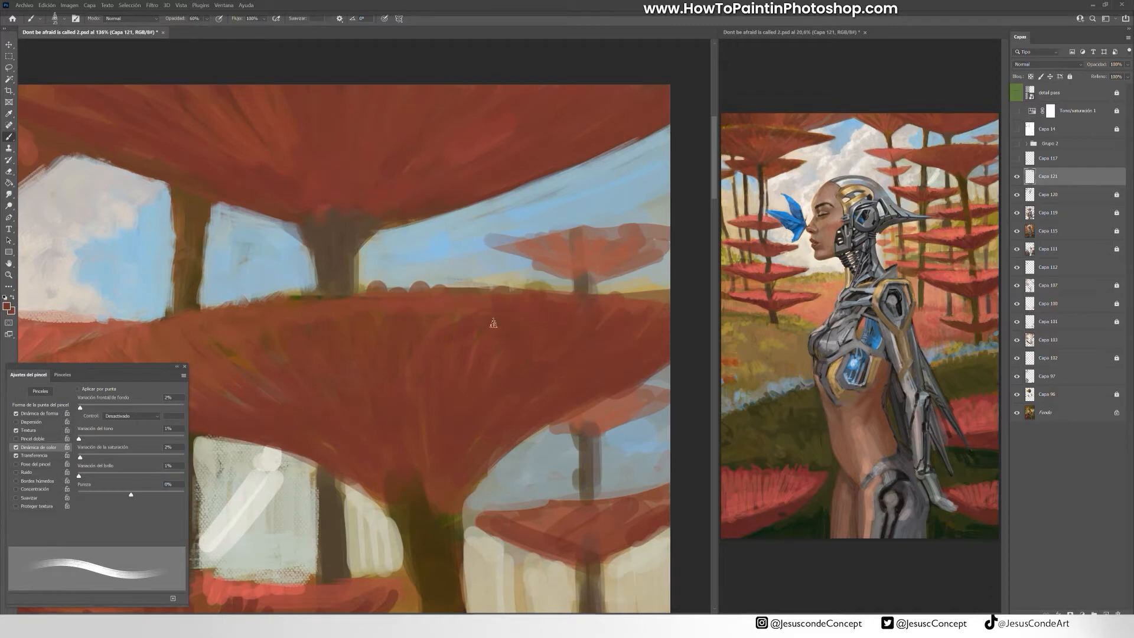
pyautogui.moveTo(301, 314); pyautogui.dragTo(387, 304)
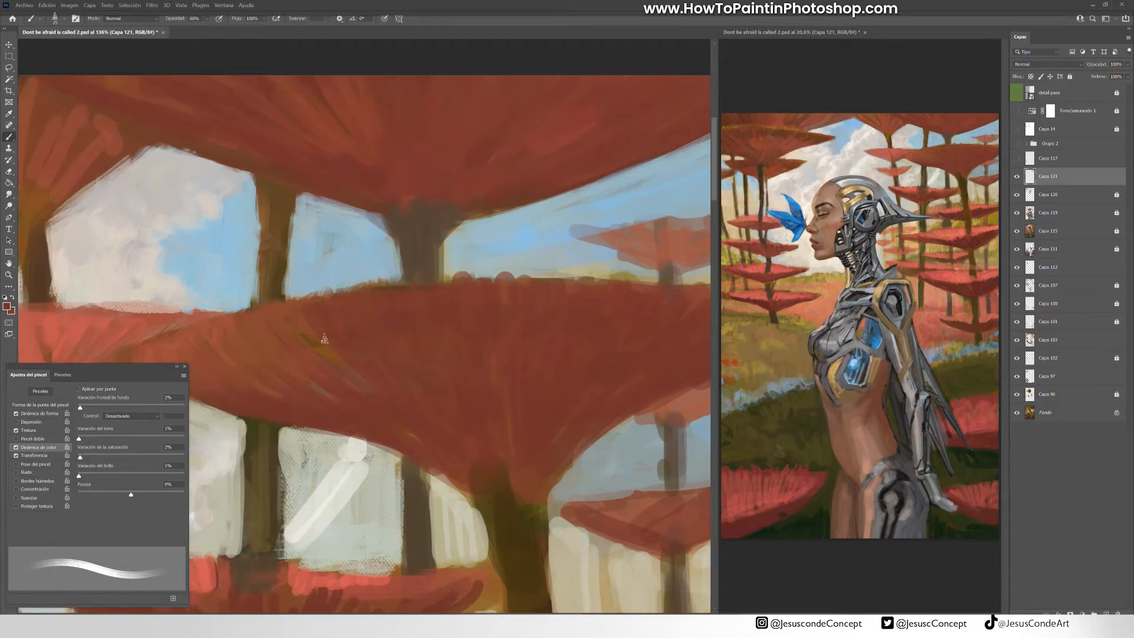
pyautogui.moveTo(324, 338)
pyautogui.mouseDown()
pyautogui.moveTo(408, 325)
pyautogui.moveTo(413, 403)
pyautogui.mouseUp()
pyautogui.moveTo(491, 289)
pyautogui.mouseDown()
pyautogui.moveTo(502, 307)
pyautogui.moveTo(300, 319)
pyautogui.mouseUp()
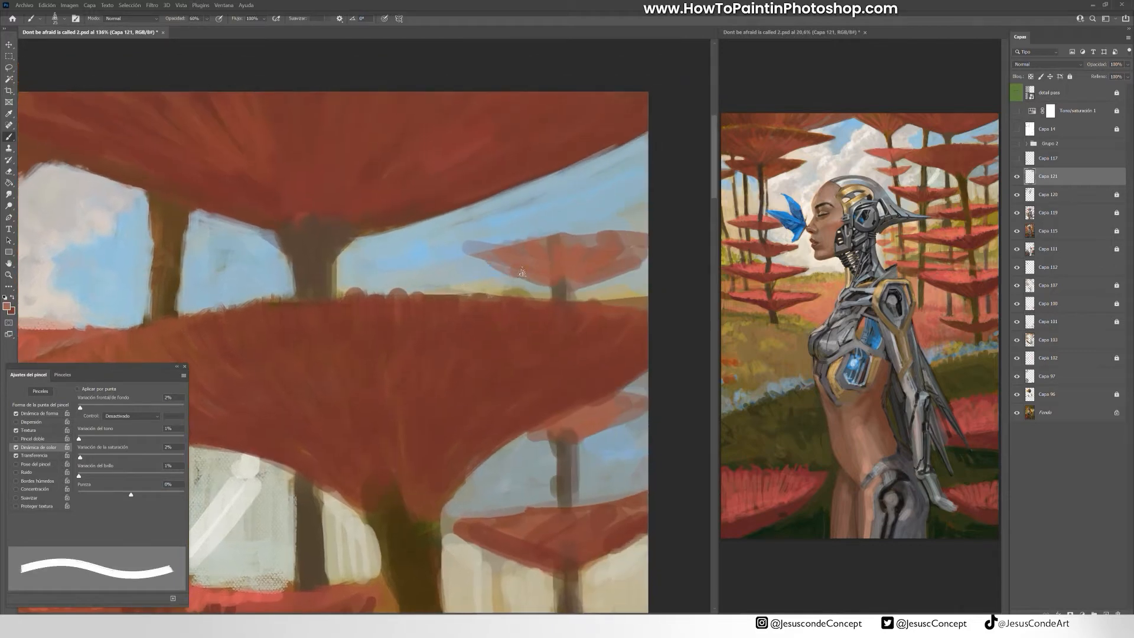
# - Redefine the small distant canopy in solid red and touch up the middle canopy's rim below it
pyautogui.moveTo(479, 260); pyautogui.dragTo(535, 284)
pyautogui.moveTo(596, 251)
pyautogui.mouseDown()
pyautogui.moveTo(573, 280)
pyautogui.moveTo(566, 238)
pyautogui.moveTo(524, 271)
pyautogui.moveTo(471, 250)
pyautogui.mouseUp()
pyautogui.keyDown('alt'); pyautogui.click(555, 313); pyautogui.keyUp('alt')
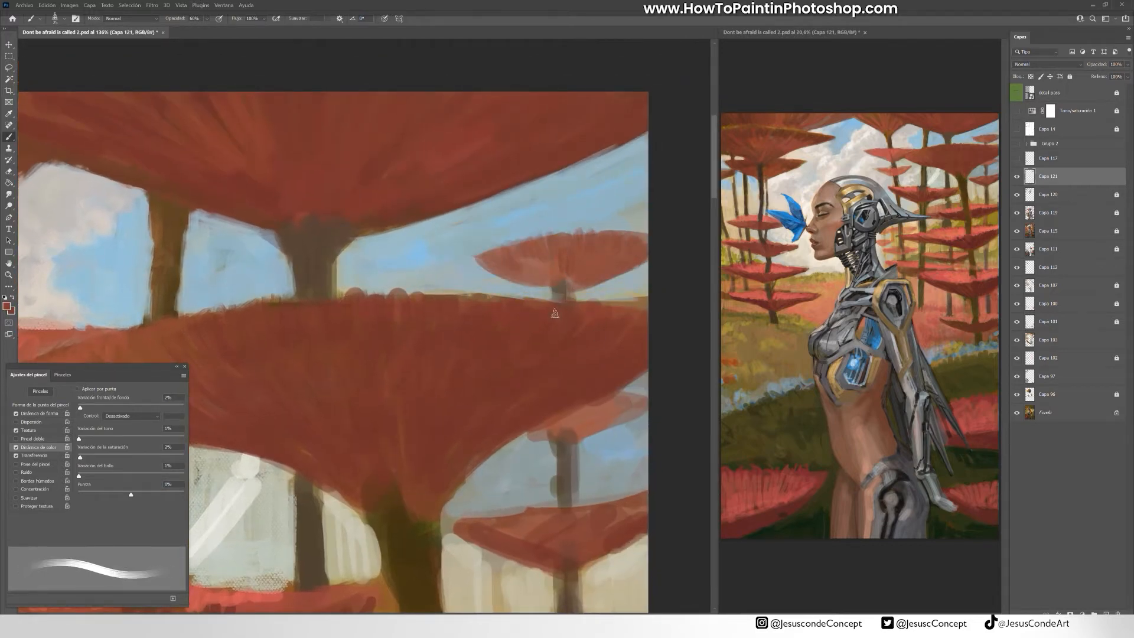
pyautogui.moveTo(468, 300); pyautogui.dragTo(430, 298)
pyautogui.keyDown('alt'); pyautogui.click(419, 287); pyautogui.keyUp('alt')
# - Pick a brighter red and brush soft highlights across the middle canopy with an enlarged brush at 50% opacity
pyautogui.press('1')
pyautogui.keyDown('alt'); pyautogui.click(359, 345); pyautogui.keyUp('alt')
pyautogui.click(7, 306)
pyautogui.click(509, 339)
pyautogui.click(633, 307)
pyautogui.moveTo(344, 343)
pyautogui.mouseDown()
pyautogui.moveTo(360, 367)
pyautogui.moveTo(357, 346)
pyautogui.moveTo(378, 338)
pyautogui.moveTo(438, 357)
pyautogui.mouseUp()
pyautogui.press(']')
pyautogui.press(']')
pyautogui.press('5')
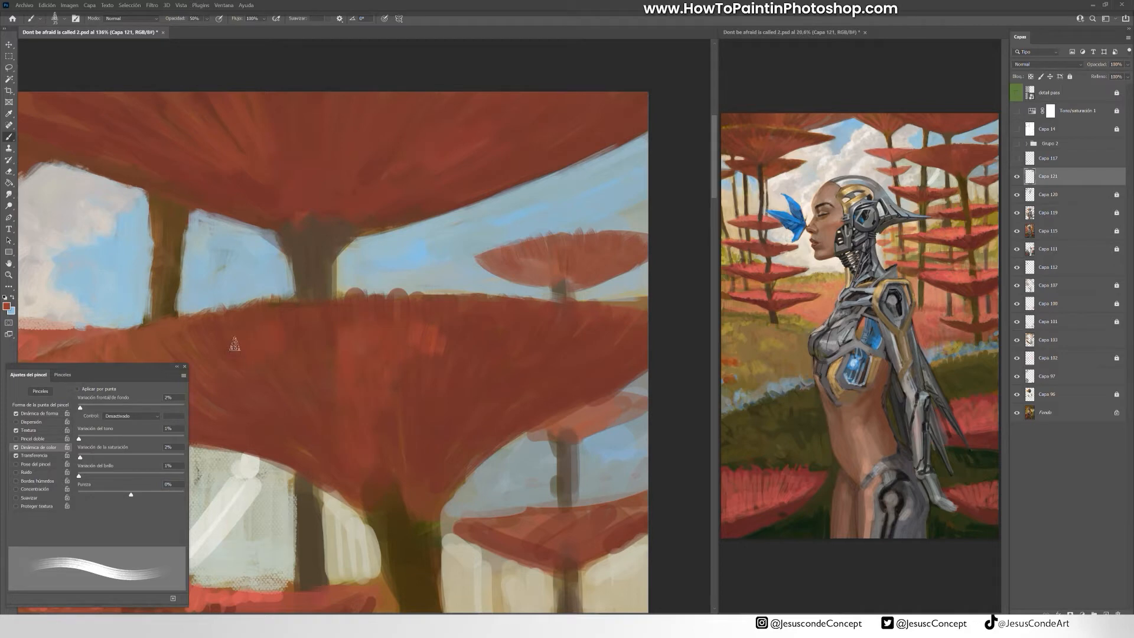
pyautogui.moveTo(234, 344); pyautogui.dragTo(347, 334)
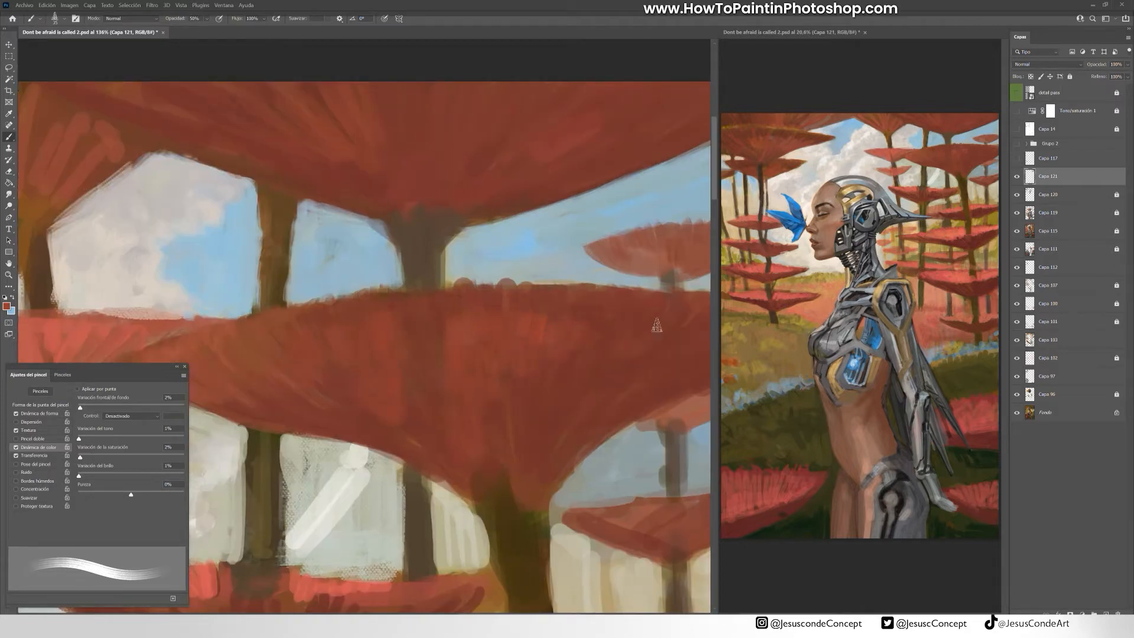
pyautogui.moveTo(657, 325); pyautogui.dragTo(562, 323)
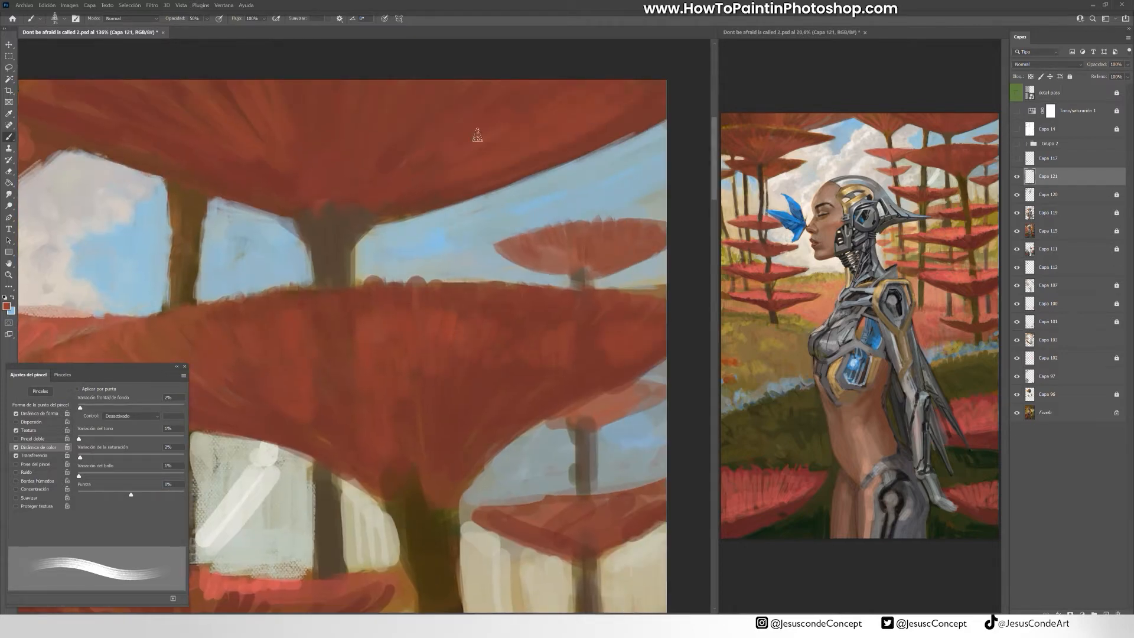
# - Paint over the diagonal white stroke in the pale gap below the middle canopy with sampled cloud tones
pyautogui.moveTo(289, 460)
pyautogui.mouseDown()
pyautogui.moveTo(405, 413)
pyautogui.moveTo(323, 468)
pyautogui.mouseUp()
pyautogui.keyDown('alt'); pyautogui.click(381, 427); pyautogui.keyUp('alt')
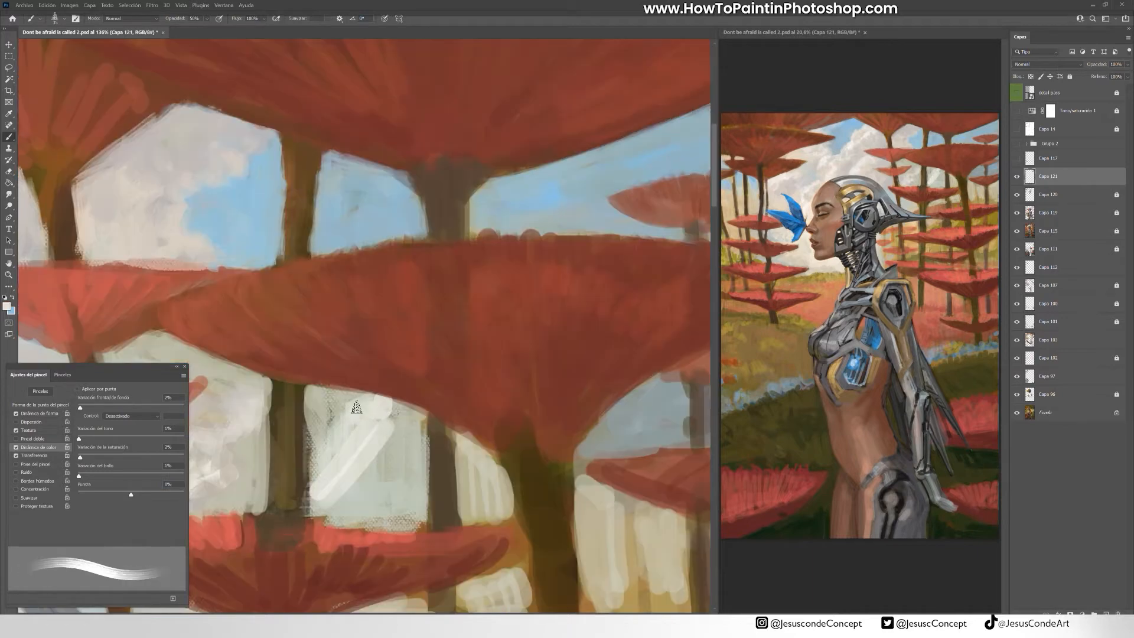
pyautogui.keyDown('alt'); pyautogui.click(384, 457); pyautogui.keyUp('alt')
pyautogui.moveTo(355, 402)
pyautogui.mouseDown()
pyautogui.moveTo(387, 453)
pyautogui.moveTo(396, 422)
pyautogui.moveTo(362, 471)
pyautogui.mouseUp()
pyautogui.moveTo(383, 480); pyautogui.dragTo(315, 499)
pyautogui.keyDown('alt'); pyautogui.click(334, 477); pyautogui.keyUp('alt')
pyautogui.moveTo(313, 397); pyautogui.dragTo(312, 477)
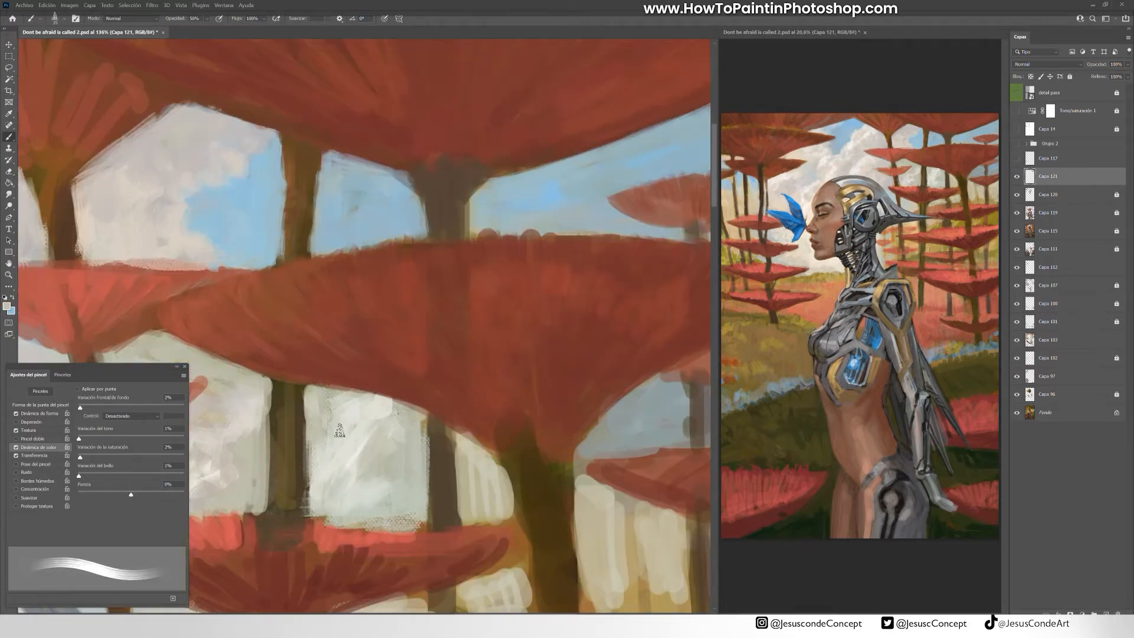
# - Blend sampled pale tones along the dark trunk's side of the gap and into the neighboring gap beyond it
pyautogui.keyDown('alt'); pyautogui.click(378, 412); pyautogui.keyUp('alt')
pyautogui.moveTo(408, 423); pyautogui.dragTo(411, 456)
pyautogui.moveTo(422, 417); pyautogui.dragTo(412, 449)
pyautogui.moveTo(389, 402); pyautogui.dragTo(417, 413)
pyautogui.moveTo(460, 440)
pyautogui.mouseDown()
pyautogui.moveTo(489, 472)
pyautogui.moveTo(486, 508)
pyautogui.mouseUp()
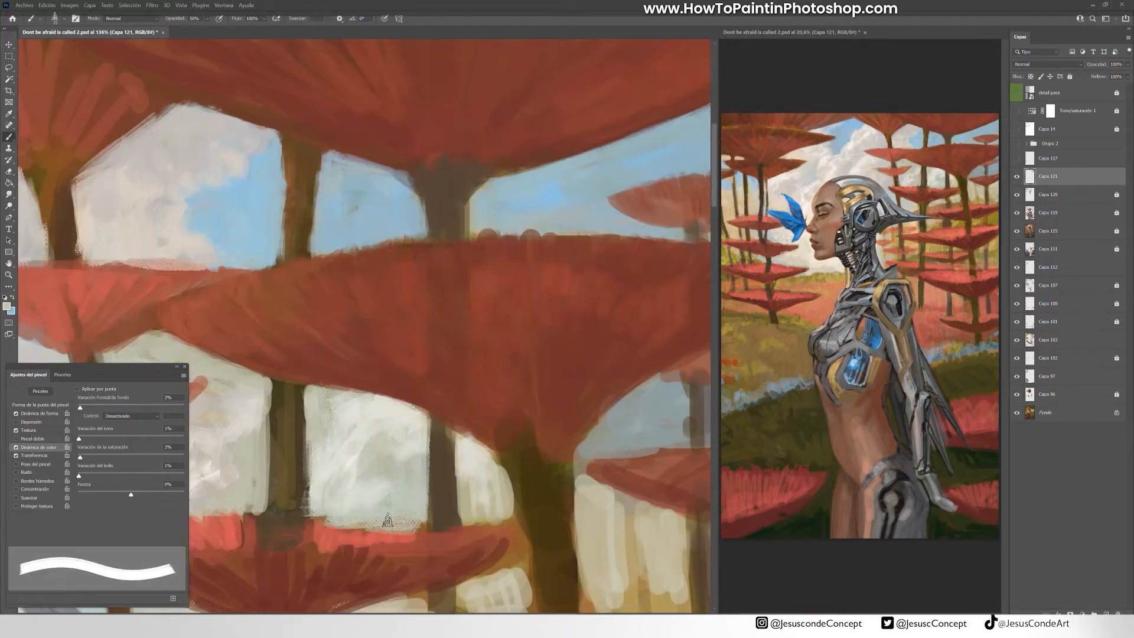
# - Add pinkish red strokes sampled from the canopy to the tapered side of the middle canopy
pyautogui.keyDown('alt'); pyautogui.click(334, 371); pyautogui.keyUp('alt')
pyautogui.moveTo(334, 370); pyautogui.dragTo(407, 388)
pyautogui.keyDown('alt'); pyautogui.click(399, 303); pyautogui.keyUp('alt')
pyautogui.moveTo(396, 309); pyautogui.dragTo(436, 295)
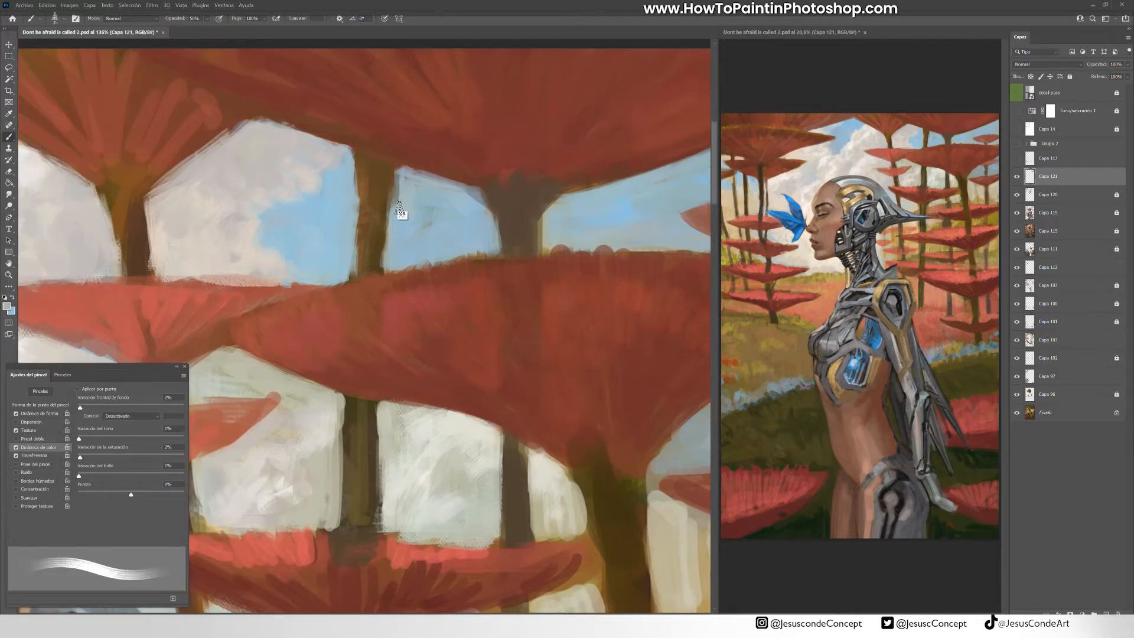
# - Warm the central trunk below the top canopy with sampled brown and repaint the adjacent sky gap in blue
pyautogui.keyDown('alt'); pyautogui.click(375, 200); pyautogui.keyUp('alt')
pyautogui.moveTo(501, 189); pyautogui.dragTo(519, 247)
pyautogui.keyDown('alt'); pyautogui.click(458, 204); pyautogui.keyUp('alt')
pyautogui.moveTo(407, 201); pyautogui.dragTo(458, 192)
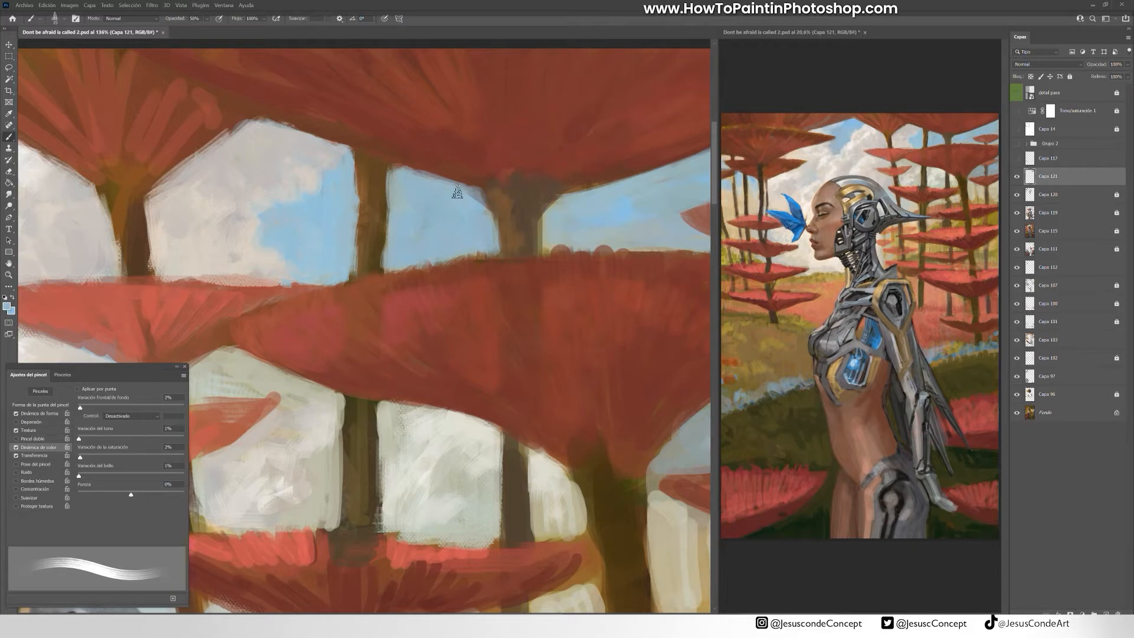
# - Blend further sampled reds across the upper part of the middle canopy
pyautogui.moveTo(367, 310); pyautogui.dragTo(532, 301)
pyautogui.keyDown('alt'); pyautogui.click(666, 281); pyautogui.keyUp('alt')
pyautogui.keyDown('alt'); pyautogui.click(368, 312); pyautogui.keyUp('alt')
pyautogui.moveTo(435, 289); pyautogui.dragTo(316, 328)
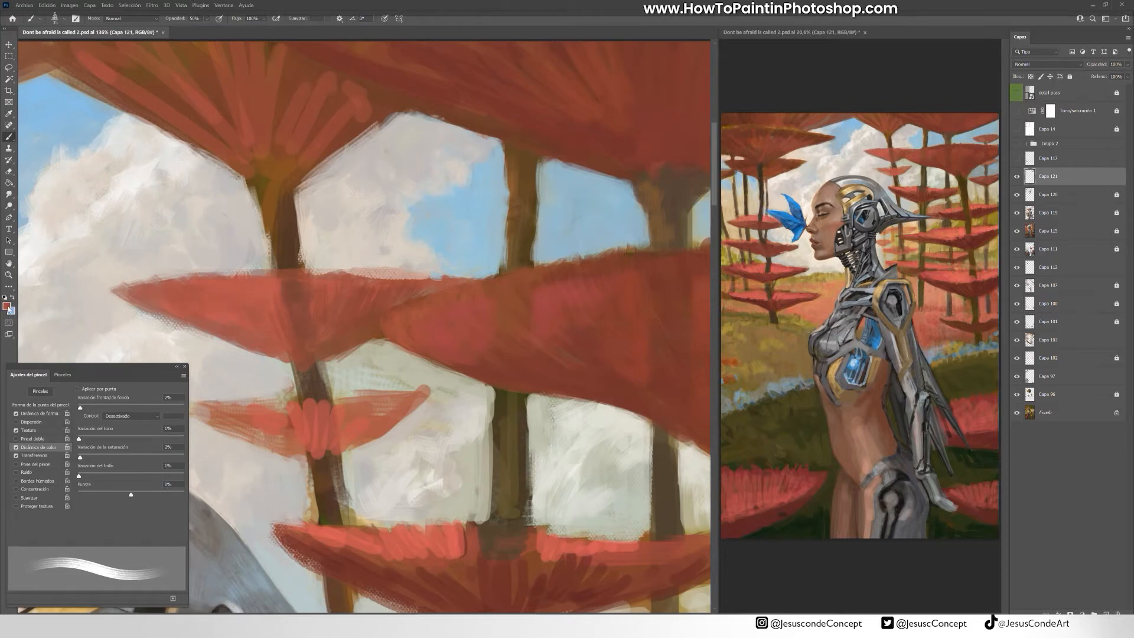
# - Pick a lighter red and paint highlights near the middle canopy's upper rim beside the thin trunk
pyautogui.click(8, 309)
pyautogui.click(501, 332)
pyautogui.click(626, 308)
pyautogui.moveTo(269, 295)
pyautogui.mouseDown()
pyautogui.moveTo(215, 287)
pyautogui.moveTo(372, 286)
pyautogui.mouseUp()
# - Pick a brighter coral red and paint a highlight band along the middle canopy's rim and onto the small distant canopy
pyautogui.click(8, 307)
pyautogui.click(499, 321)
pyautogui.click(627, 308)
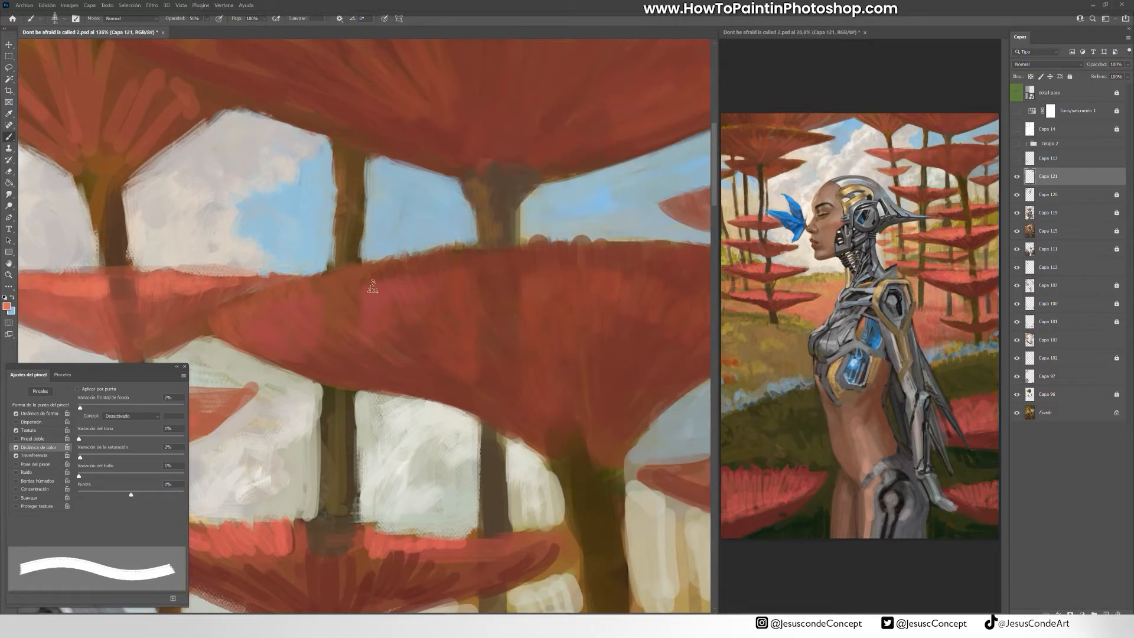
pyautogui.moveTo(373, 293)
pyautogui.mouseDown()
pyautogui.moveTo(460, 278)
pyautogui.moveTo(322, 302)
pyautogui.mouseUp()
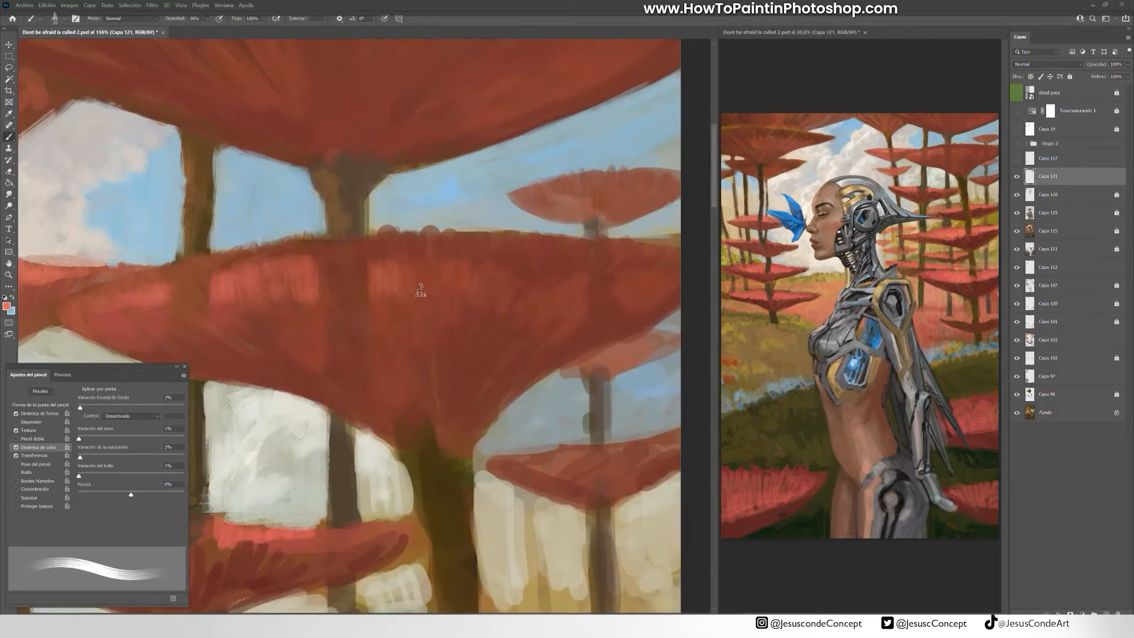
pyautogui.moveTo(372, 295); pyautogui.dragTo(466, 298)
pyautogui.moveTo(676, 272)
pyautogui.mouseDown()
pyautogui.moveTo(550, 278)
pyautogui.moveTo(490, 263)
pyautogui.moveTo(556, 271)
pyautogui.mouseUp()
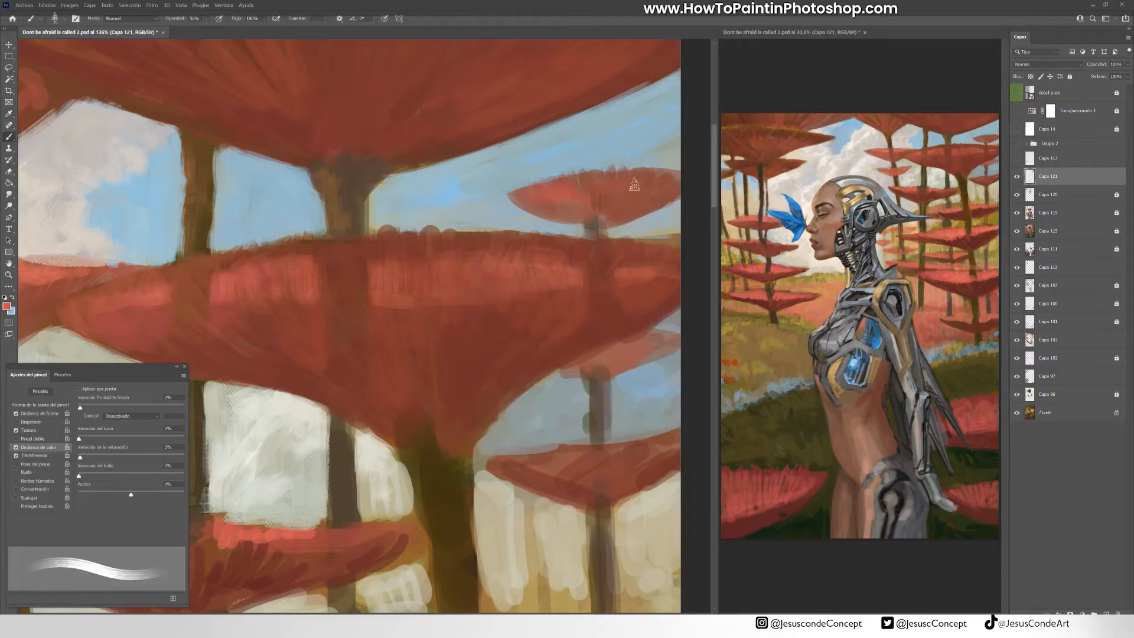
pyautogui.moveTo(527, 191)
pyautogui.mouseDown()
pyautogui.moveTo(533, 228)
pyautogui.moveTo(676, 296)
pyautogui.mouseUp()
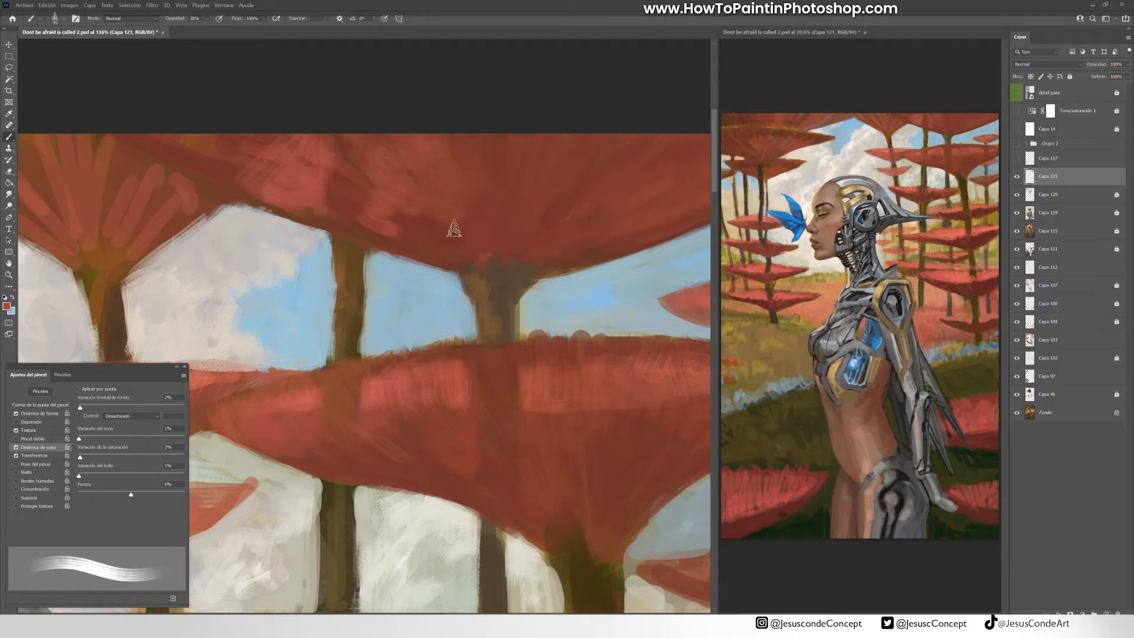
# - Brush soft red highlights across the top canopy at 30% opacity
pyautogui.press('3')
pyautogui.moveTo(623, 144)
pyautogui.mouseDown()
pyautogui.moveTo(529, 155)
pyautogui.moveTo(551, 145)
pyautogui.mouseUp()
pyautogui.moveTo(177, 195); pyautogui.dragTo(680, 159)
pyautogui.moveTo(430, 214); pyautogui.dragTo(477, 204)
pyautogui.moveTo(503, 228); pyautogui.dragTo(567, 208)
# - Pick another bright red and add a highlight stroke to the canopy surface
pyautogui.click(6, 306)
pyautogui.click(507, 338)
pyautogui.click(634, 307)
pyautogui.moveTo(331, 227); pyautogui.dragTo(415, 201)
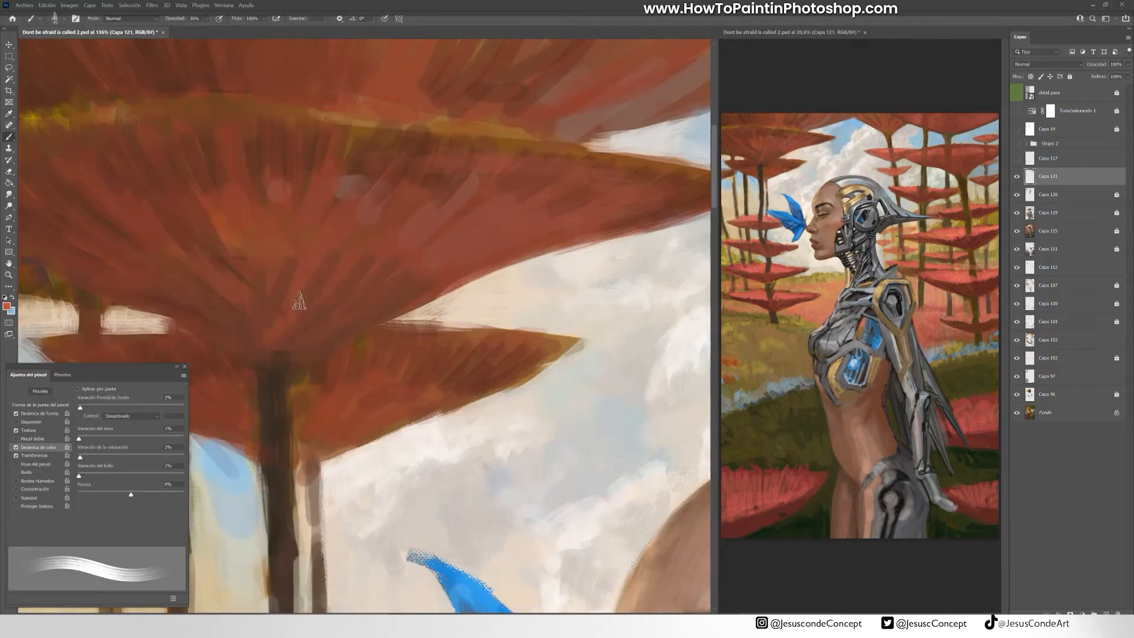
# - Paint bright red highlights on the large canopy on the far side of the scene, above the blue bird
pyautogui.moveTo(302, 168); pyautogui.dragTo(322, 204)
pyautogui.moveTo(493, 189)
pyautogui.mouseDown()
pyautogui.moveTo(667, 192)
pyautogui.moveTo(514, 204)
pyautogui.mouseUp()
pyautogui.moveTo(422, 266); pyautogui.dragTo(339, 309)
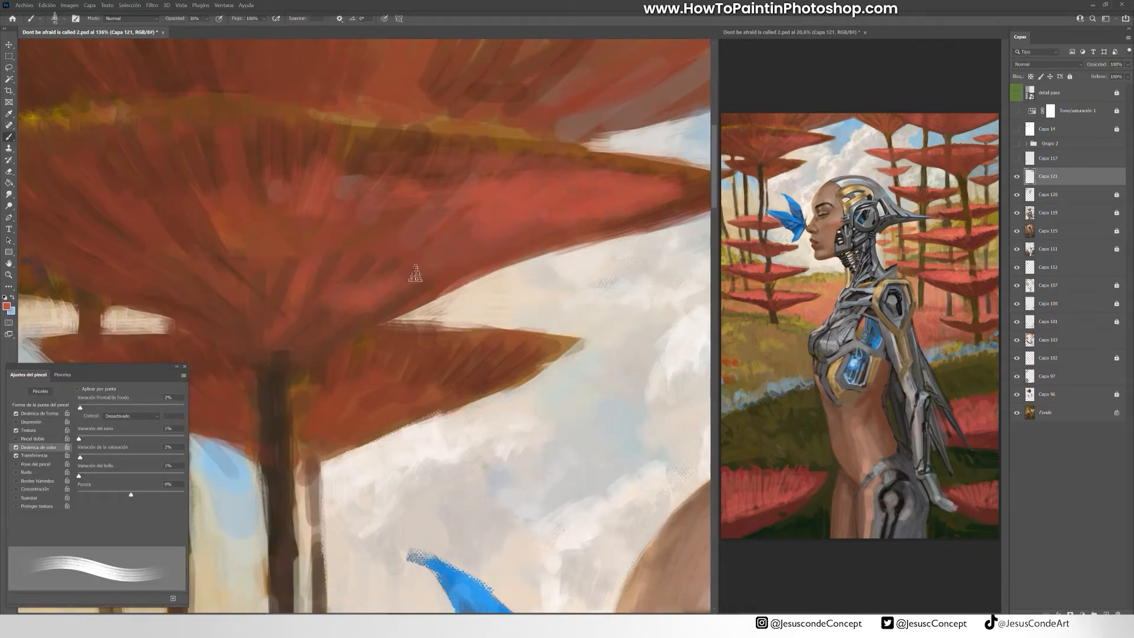
# - Sample reds from the large canopy and blend soft strokes into its underside above the trunk
pyautogui.moveTo(408, 246); pyautogui.dragTo(354, 288)
pyautogui.moveTo(421, 280); pyautogui.dragTo(390, 307)
pyautogui.keyDown('alt'); pyautogui.click(467, 248); pyautogui.keyUp('alt')
pyautogui.moveTo(176, 266); pyautogui.dragTo(258, 270)
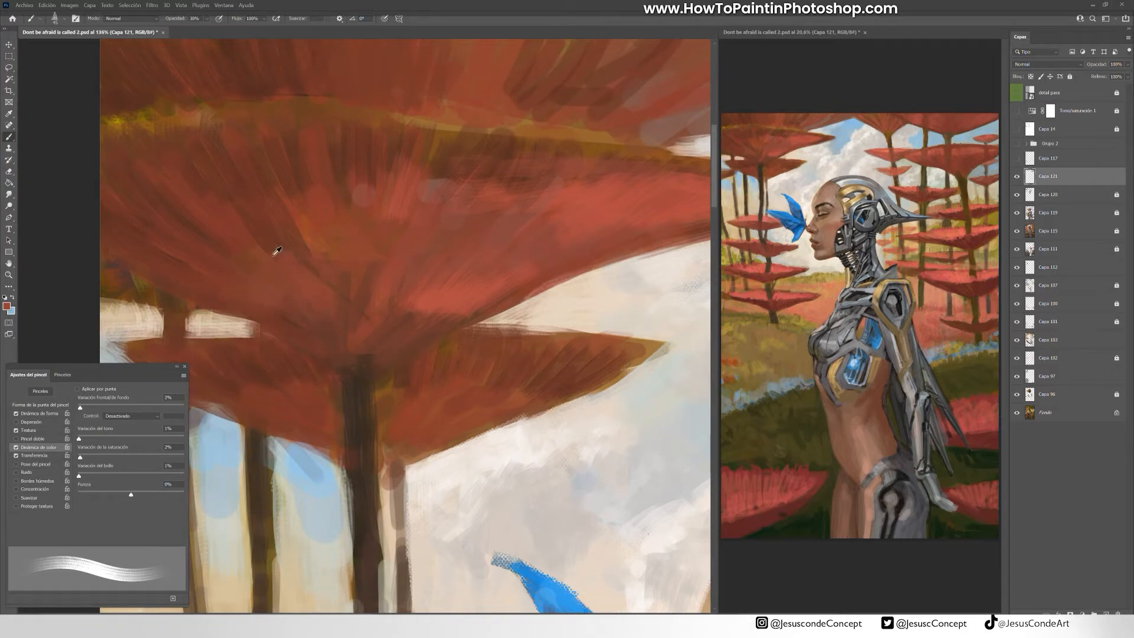
# - Set the brush opacity to 50% and blend sampled reds across the large canopy's surface beneath its yellow rim
pyautogui.press('5')
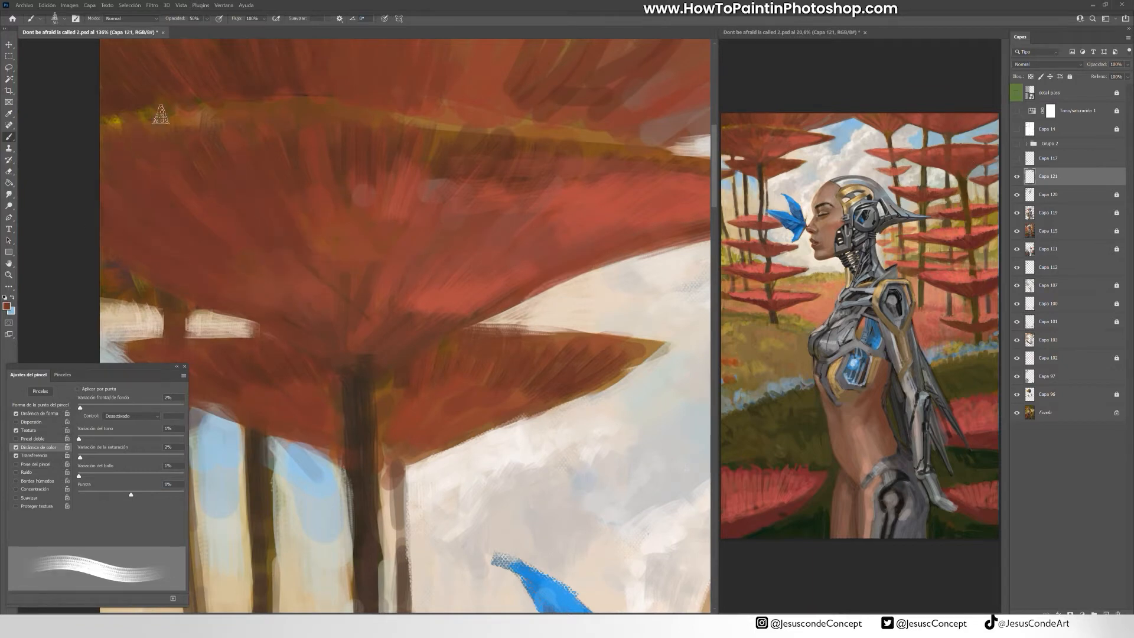
pyautogui.moveTo(382, 218); pyautogui.dragTo(395, 184)
pyautogui.moveTo(435, 207); pyautogui.dragTo(456, 187)
pyautogui.moveTo(597, 192); pyautogui.dragTo(448, 195)
pyautogui.moveTo(502, 207)
pyautogui.mouseDown()
pyautogui.moveTo(526, 183)
pyautogui.moveTo(590, 192)
pyautogui.mouseUp()
pyautogui.keyDown('alt'); pyautogui.click(489, 246); pyautogui.keyUp('alt')
pyautogui.moveTo(567, 228)
pyautogui.mouseDown()
pyautogui.moveTo(626, 201)
pyautogui.moveTo(253, 185)
pyautogui.moveTo(277, 214)
pyautogui.mouseUp()
pyautogui.keyDown('alt'); pyautogui.click(391, 165); pyautogui.keyUp('alt')
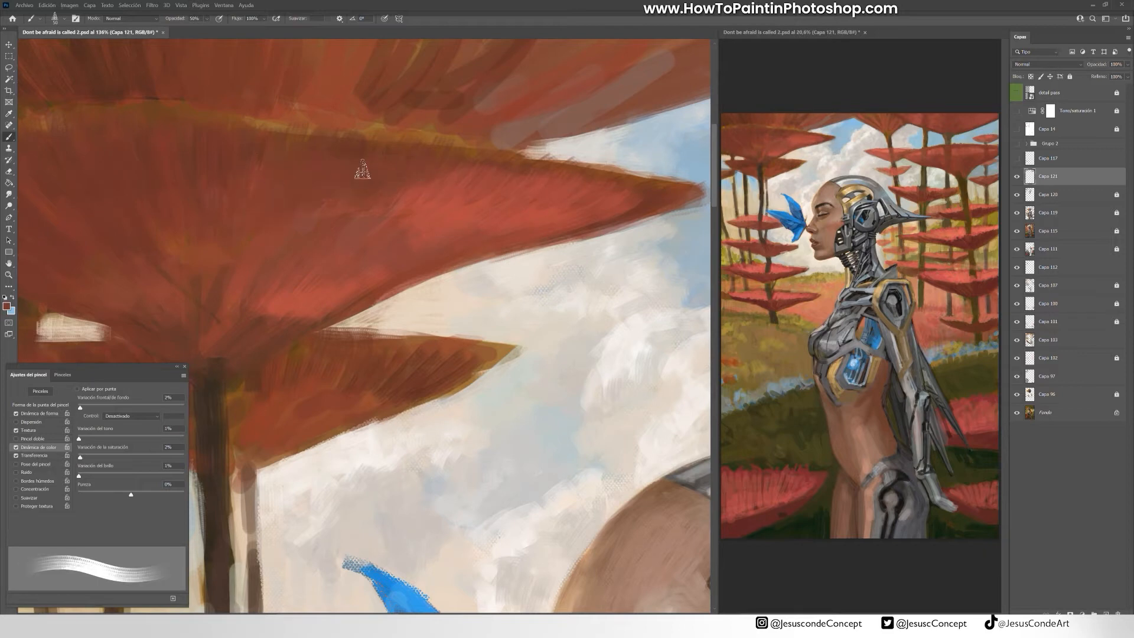
# - Sample the canopy's brighter red and smooth the light band running toward the large canopy's pointed tip
pyautogui.keyDown('alt'); pyautogui.click(446, 220); pyautogui.keyUp('alt')
pyautogui.moveTo(450, 243); pyautogui.dragTo(554, 206)
pyautogui.moveTo(239, 284); pyautogui.dragTo(258, 271)
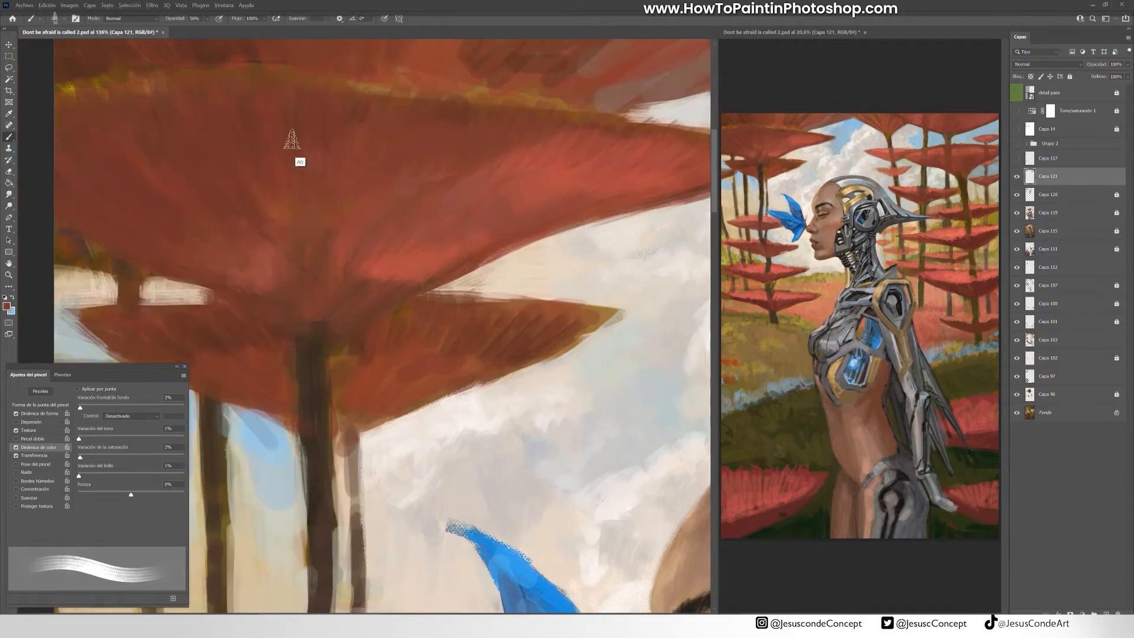
pyautogui.moveTo(502, 139); pyautogui.dragTo(438, 243)
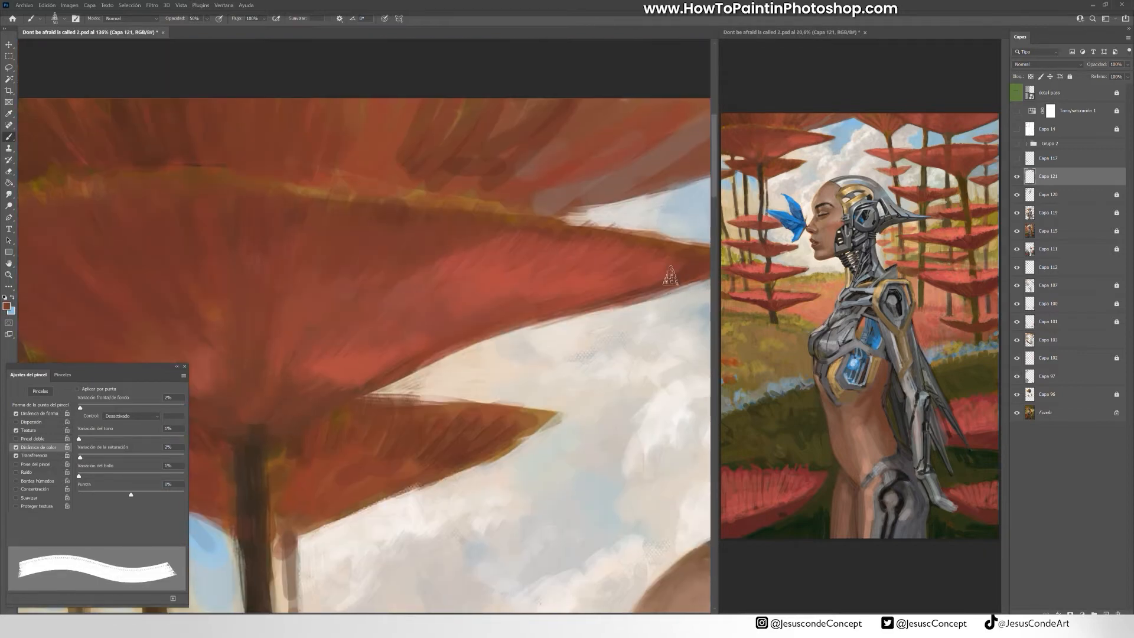
pyautogui.keyDown('alt'); pyautogui.click(671, 274); pyautogui.keyUp('alt')
pyautogui.moveTo(466, 326)
pyautogui.mouseDown()
pyautogui.moveTo(355, 369)
pyautogui.moveTo(297, 330)
pyautogui.mouseUp()
# - Blend sampled mid reds along the large canopy's lower edge and tip, and save the document
pyautogui.keyDown('alt'); pyautogui.click(451, 269); pyautogui.keyUp('alt')
pyautogui.moveTo(441, 247)
pyautogui.mouseDown()
pyautogui.moveTo(387, 280)
pyautogui.moveTo(318, 223)
pyautogui.mouseUp()
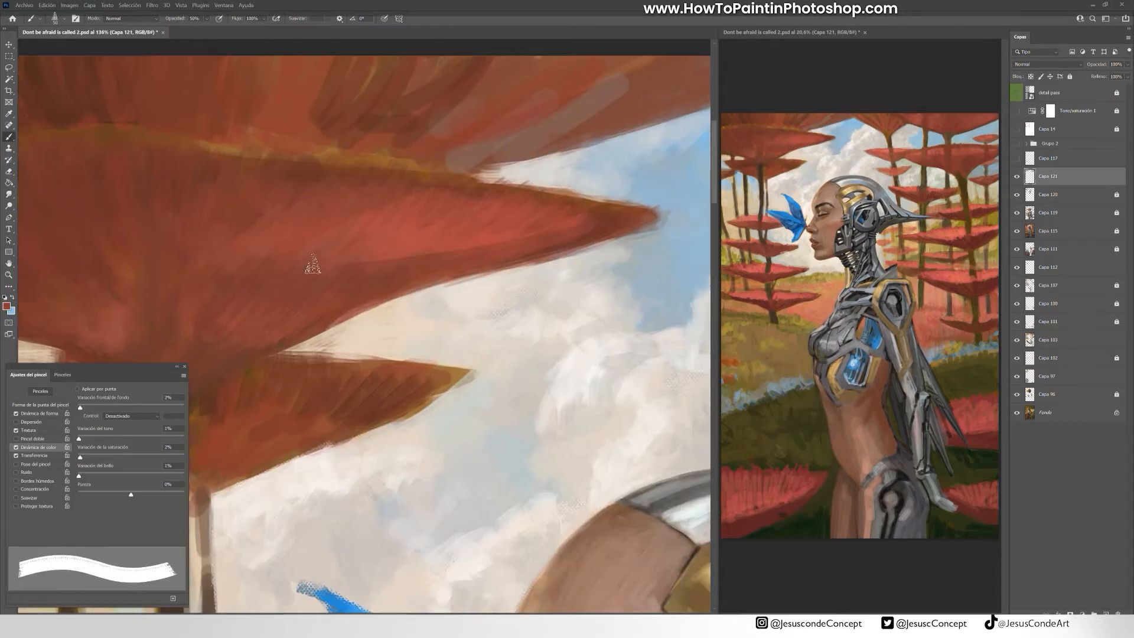
pyautogui.keyDown('alt'); pyautogui.click(578, 232); pyautogui.keyUp('alt')
pyautogui.moveTo(662, 254); pyautogui.dragTo(390, 215)
pyautogui.moveTo(177, 236); pyautogui.dragTo(372, 314)
pyautogui.hotkey('ctrl', 's')
# - Sample the topmost canopy's red and paint over its dark and greyish streaks
pyautogui.keyDown('alt'); pyautogui.click(436, 234); pyautogui.keyUp('alt')
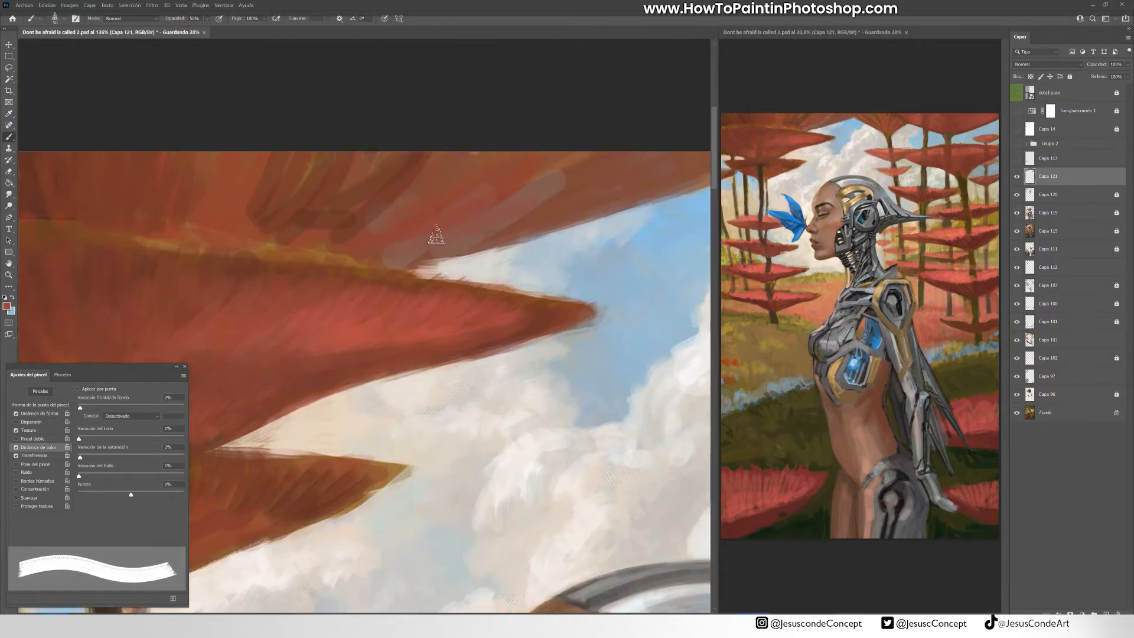
pyautogui.moveTo(418, 161); pyautogui.dragTo(377, 198)
pyautogui.moveTo(279, 184); pyautogui.dragTo(227, 233)
# - Choose a bright orange-red, shrink the brush and paint a highlight along the large canopy's yellow rim to its tip
pyautogui.click(7, 306)
pyautogui.click(506, 325)
pyautogui.click(633, 307)
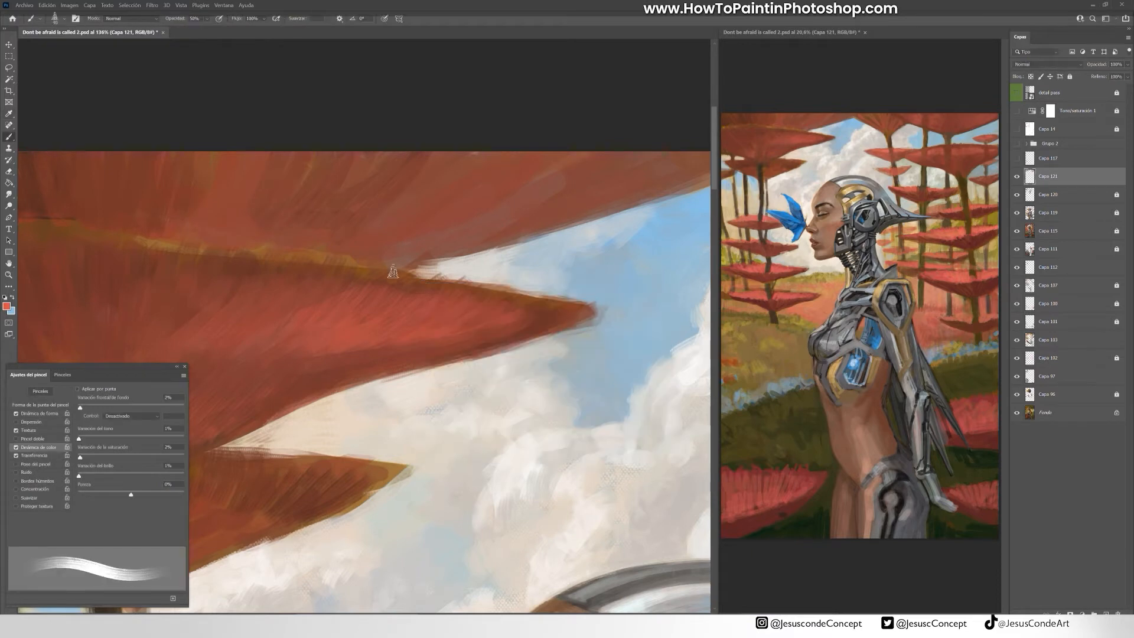
pyautogui.press('[')
pyautogui.press('[')
pyautogui.press('[')
pyautogui.moveTo(367, 269)
pyautogui.mouseDown()
pyautogui.moveTo(219, 254)
pyautogui.moveTo(330, 241)
pyautogui.mouseUp()
pyautogui.moveTo(347, 258); pyautogui.dragTo(223, 244)
pyautogui.moveTo(167, 221)
pyautogui.mouseDown()
pyautogui.moveTo(329, 233)
pyautogui.moveTo(145, 264)
pyautogui.mouseUp()
pyautogui.moveTo(400, 228); pyautogui.dragTo(99, 208)
pyautogui.moveTo(405, 275); pyautogui.dragTo(580, 309)
pyautogui.press('[')
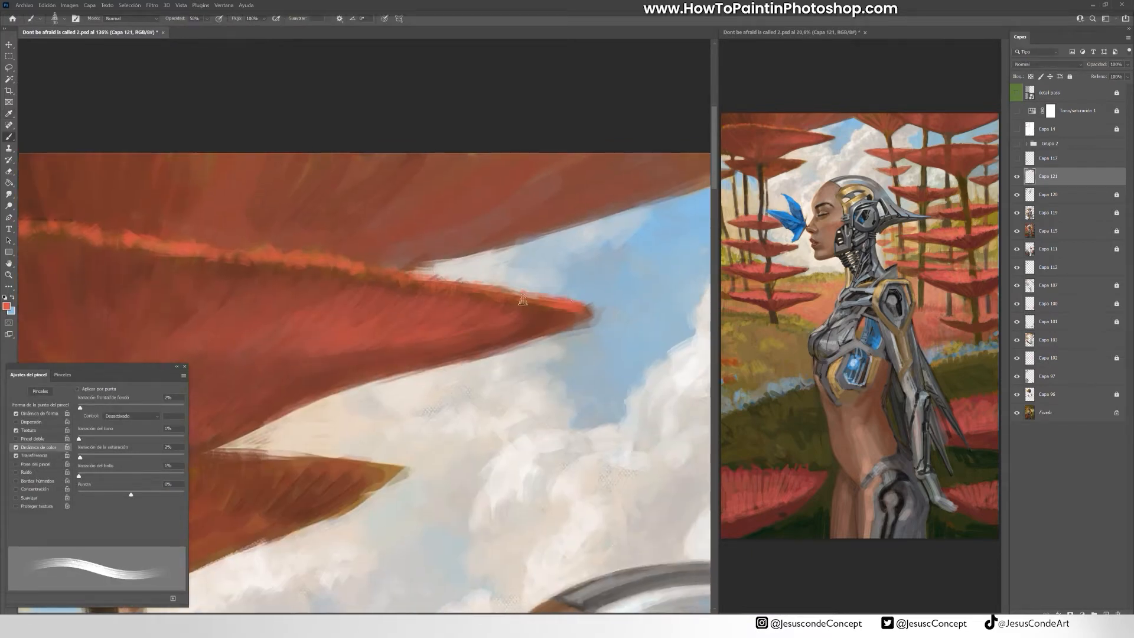
pyautogui.moveTo(462, 282); pyautogui.dragTo(484, 289)
# - Use a smaller brush to add orange-red highlights along the upper edge of the canopy above the cyborg's head
pyautogui.moveTo(473, 319); pyautogui.dragTo(570, 241)
pyautogui.moveTo(484, 390); pyautogui.dragTo(308, 376)
pyautogui.moveTo(661, 317)
pyautogui.mouseDown()
pyautogui.moveTo(347, 305)
pyautogui.moveTo(98, 320)
pyautogui.mouseUp()
pyautogui.press('[')
pyautogui.press('[')
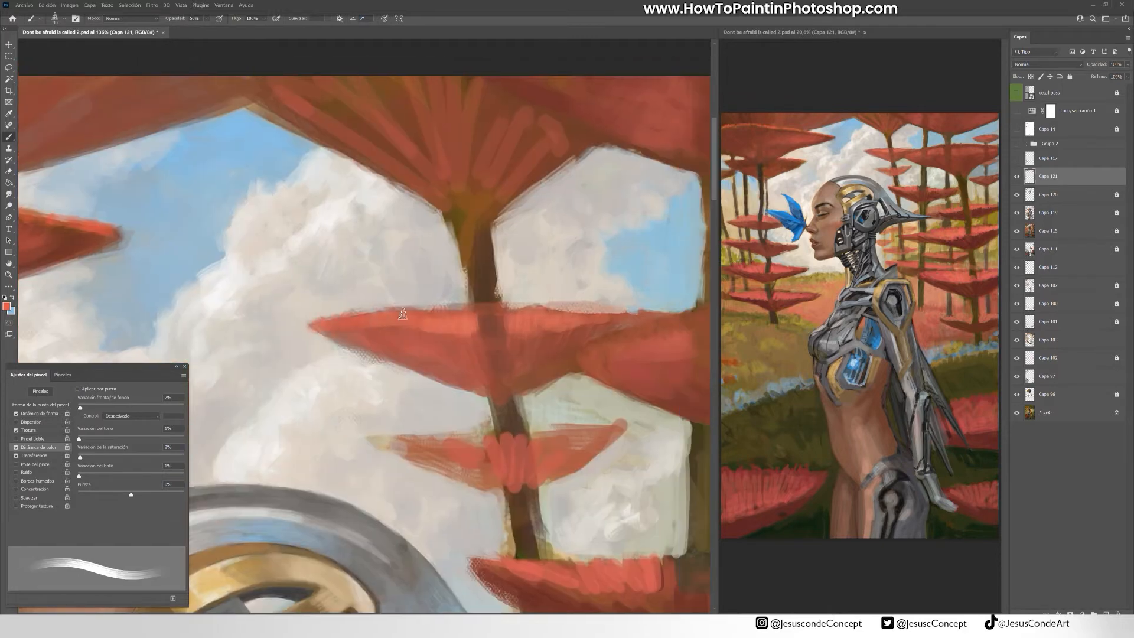
pyautogui.moveTo(503, 309); pyautogui.dragTo(199, 275)
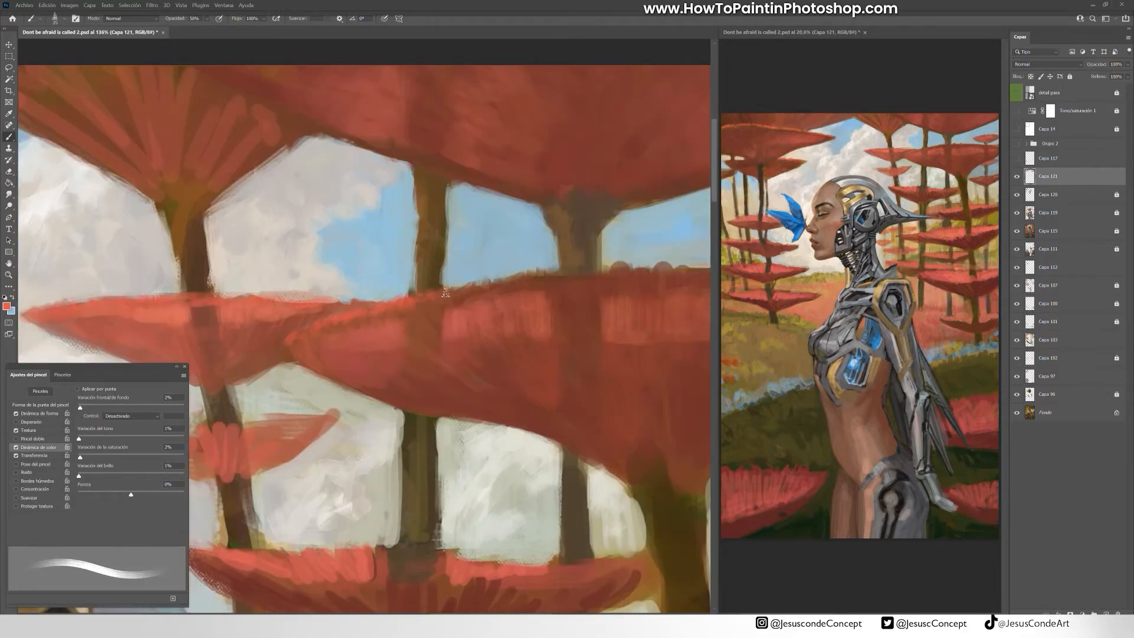
# - Paint the orange-red highlight along the wide canopy's upper rim behind the figure, out to the painting's edge
pyautogui.moveTo(605, 274); pyautogui.dragTo(570, 277)
pyautogui.moveTo(688, 265); pyautogui.dragTo(569, 271)
pyautogui.moveTo(493, 277); pyautogui.dragTo(535, 274)
pyautogui.moveTo(563, 273); pyautogui.dragTo(474, 278)
pyautogui.moveTo(501, 275); pyautogui.dragTo(535, 283)
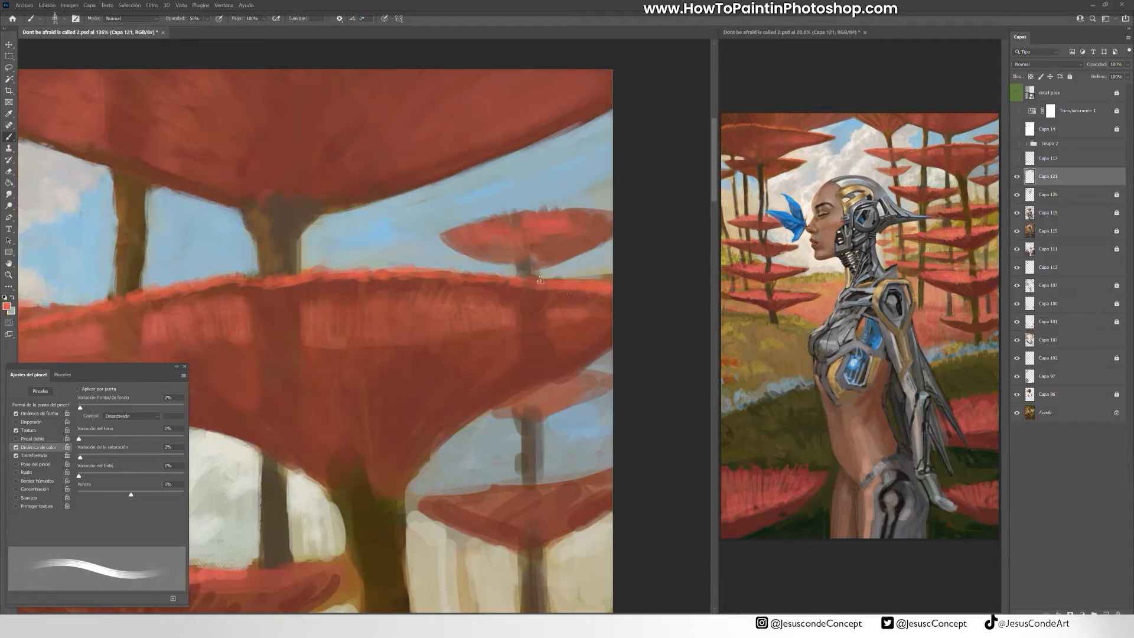
# - Sample muted reds and browns and repaint the faint distant canopy and thin trunk near the painting's edge
pyautogui.press('x')
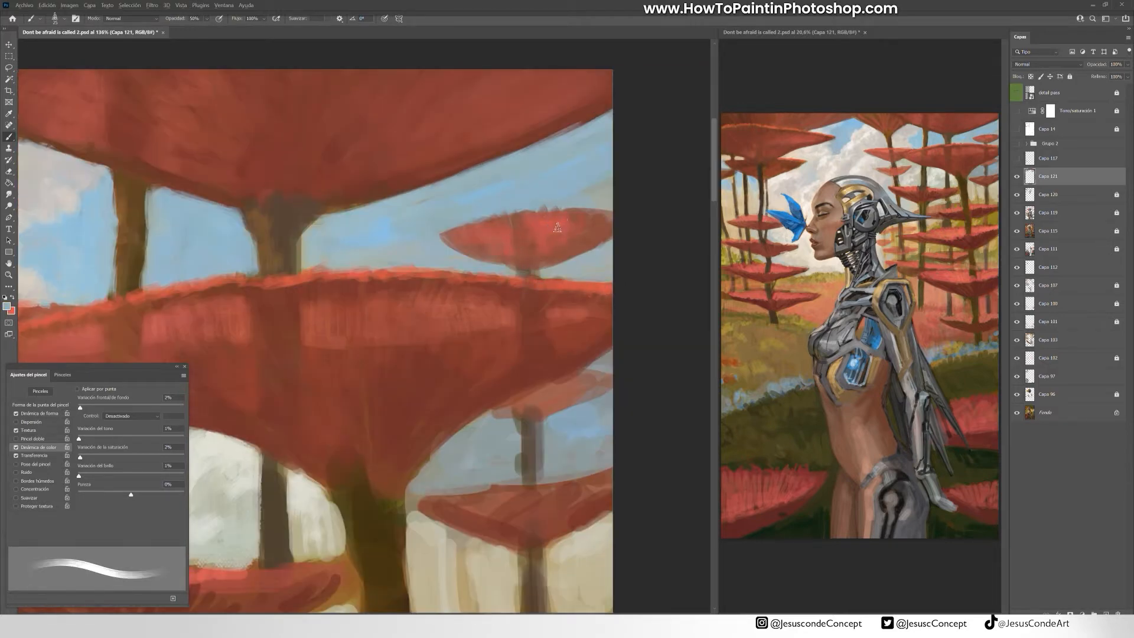
pyautogui.keyDown('alt'); pyautogui.click(515, 231); pyautogui.keyUp('alt')
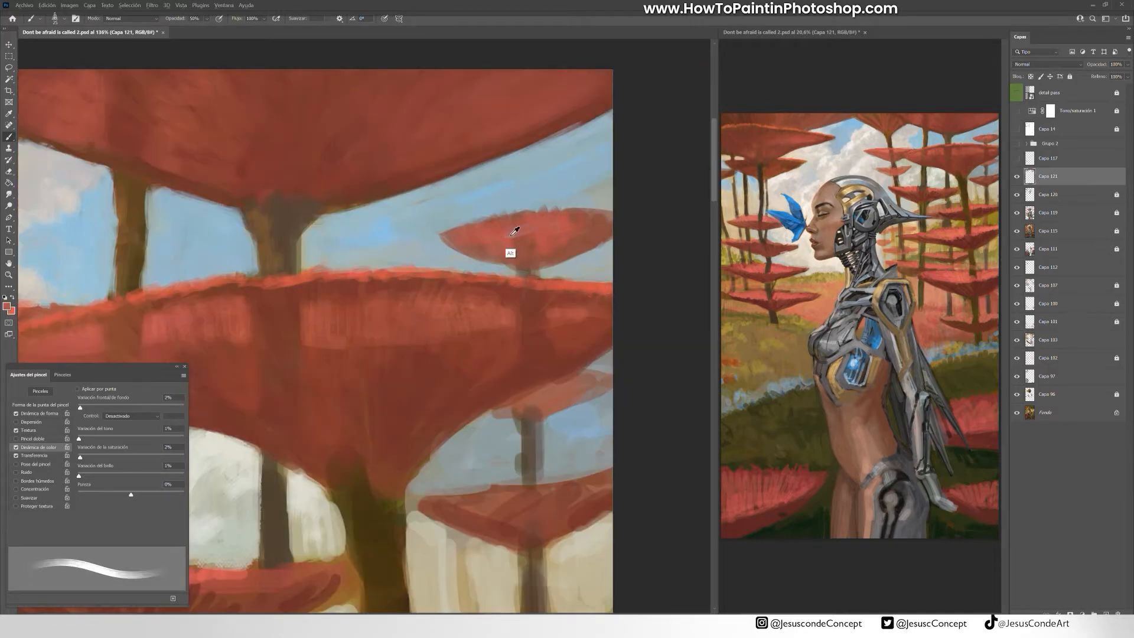
pyautogui.moveTo(602, 383); pyautogui.dragTo(509, 409)
pyautogui.keyDown('alt'); pyautogui.click(572, 364); pyautogui.keyUp('alt')
pyautogui.moveTo(558, 376)
pyautogui.mouseDown()
pyautogui.moveTo(583, 368)
pyautogui.moveTo(537, 417)
pyautogui.moveTo(515, 423)
pyautogui.moveTo(520, 469)
pyautogui.mouseUp()
pyautogui.keyDown('alt'); pyautogui.click(530, 421); pyautogui.keyUp('alt')
pyautogui.moveTo(533, 421); pyautogui.dragTo(529, 478)
# - Paint sampled blue-grey and pale tones into the sky gap between the thick trunk and the thin distant trunk
pyautogui.keyDown('alt'); pyautogui.click(565, 426); pyautogui.keyUp('alt')
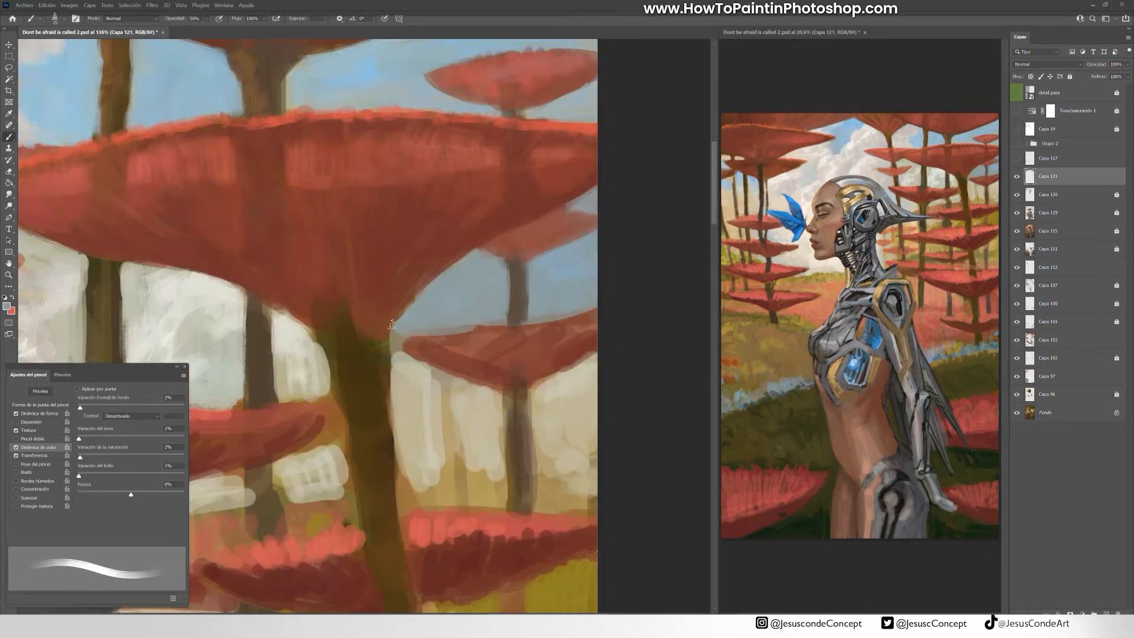
pyautogui.moveTo(397, 365)
pyautogui.mouseDown()
pyautogui.moveTo(416, 425)
pyautogui.moveTo(411, 508)
pyautogui.mouseUp()
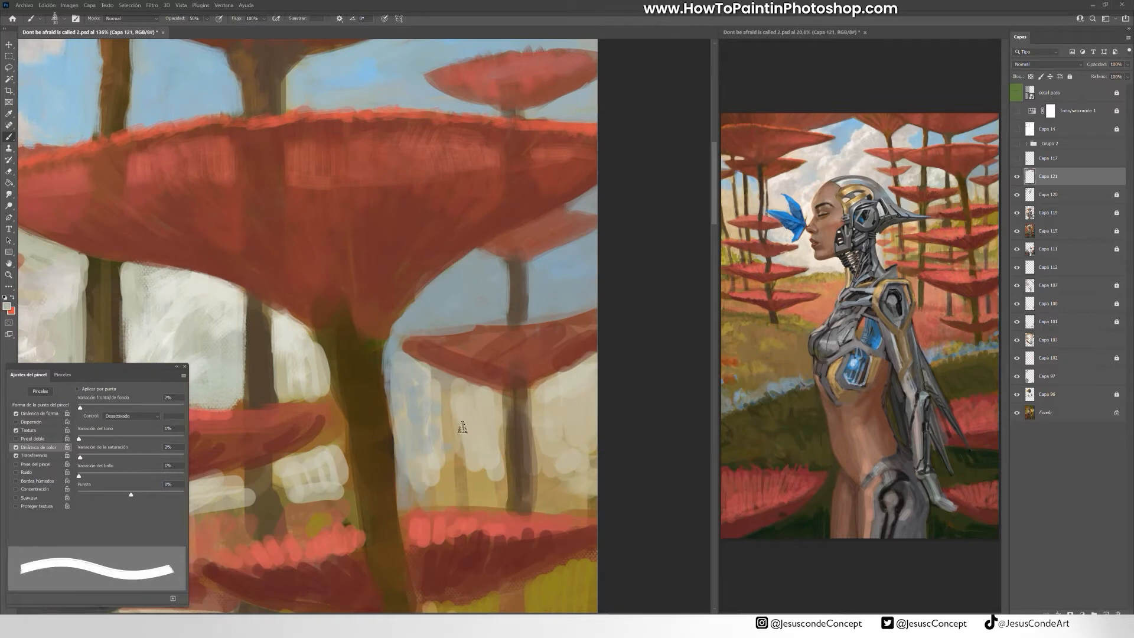
pyautogui.keyDown('alt'); pyautogui.click(414, 384); pyautogui.keyUp('alt')
pyautogui.moveTo(420, 395); pyautogui.dragTo(429, 465)
pyautogui.moveTo(476, 394); pyautogui.dragTo(495, 462)
pyautogui.moveTo(408, 357); pyautogui.dragTo(486, 385)
pyautogui.moveTo(592, 368)
pyautogui.mouseDown()
pyautogui.moveTo(548, 390)
pyautogui.moveTo(544, 477)
pyautogui.mouseUp()
# - Sample the pale background tones and blend the lower part of the gap beside the thick trunk
pyautogui.keyDown('alt'); pyautogui.click(581, 408); pyautogui.keyUp('alt')
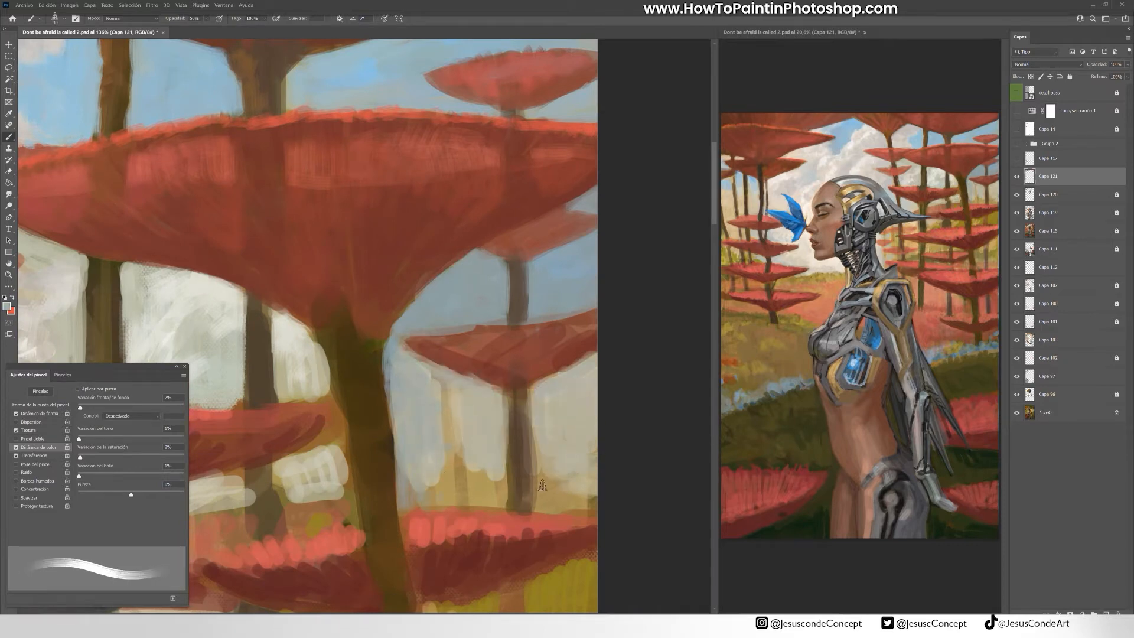
pyautogui.keyDown('alt'); pyautogui.click(488, 470); pyautogui.keyUp('alt')
pyautogui.moveTo(458, 440); pyautogui.dragTo(430, 450)
pyautogui.keyDown('alt'); pyautogui.click(480, 408); pyautogui.keyUp('alt')
pyautogui.moveTo(458, 395)
pyautogui.mouseDown()
pyautogui.moveTo(458, 421)
pyautogui.moveTo(407, 440)
pyautogui.moveTo(401, 484)
pyautogui.mouseUp()
# - Pick a light cloud grey and cover the streaky background beneath the small canopy on both sides of the thin trunk
pyautogui.keyDown('alt'); pyautogui.click(304, 361); pyautogui.keyUp('alt')
pyautogui.moveTo(440, 408); pyautogui.dragTo(421, 448)
pyautogui.moveTo(408, 381); pyautogui.dragTo(395, 401)
pyautogui.moveTo(464, 400); pyautogui.dragTo(453, 409)
pyautogui.moveTo(446, 377); pyautogui.dragTo(483, 389)
pyautogui.moveTo(591, 360); pyautogui.dragTo(548, 394)
pyautogui.moveTo(539, 407); pyautogui.dragTo(537, 466)
# - Sample a muted red and paint small faint distant canopies on either side of the thin trunk
pyautogui.keyDown('alt'); pyautogui.click(521, 405); pyautogui.keyUp('alt')
pyautogui.moveTo(497, 338); pyautogui.dragTo(460, 356)
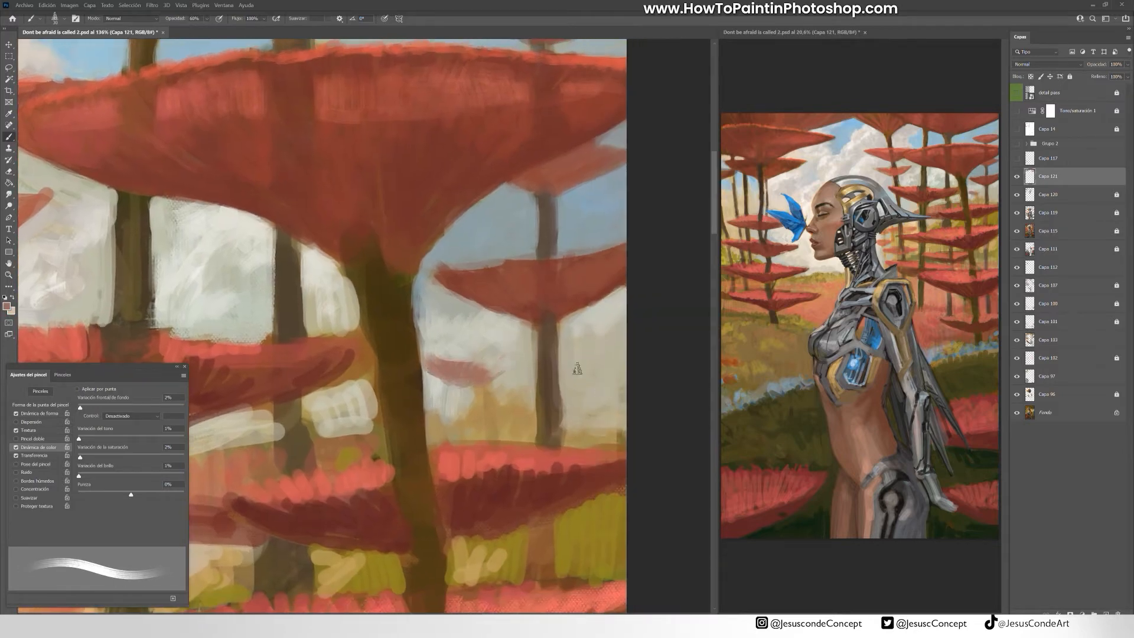
pyautogui.moveTo(564, 381); pyautogui.dragTo(607, 386)
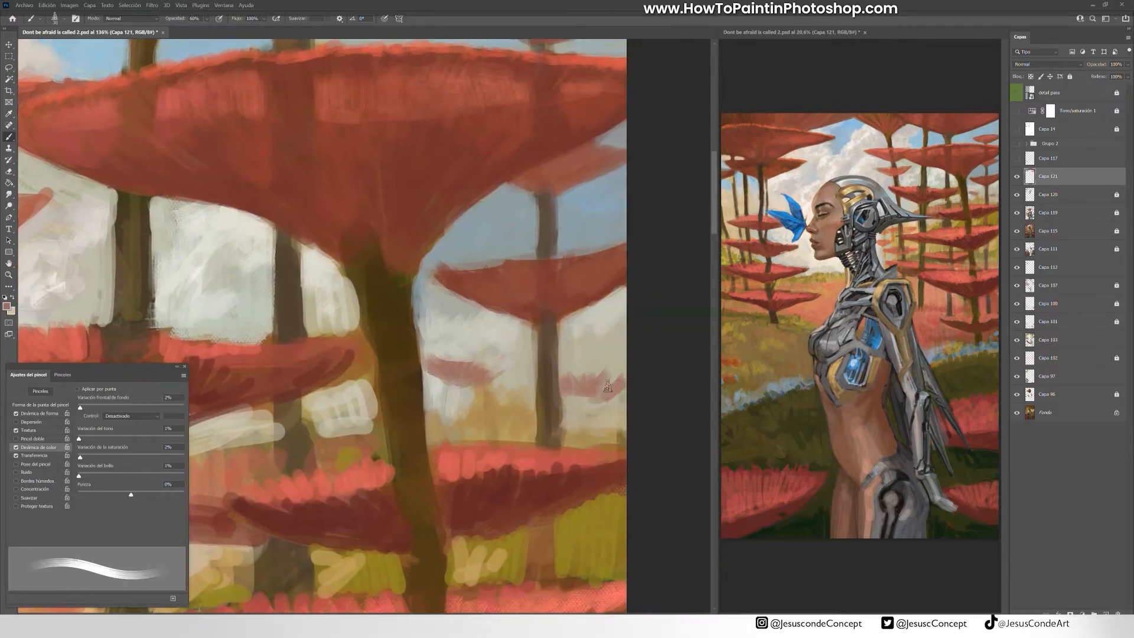
# - Refine the middle canopy crossing the thick trunk with sampled dark red and with coral red at 40% opacity
pyautogui.moveTo(451, 425); pyautogui.dragTo(425, 311)
pyautogui.keyDown('alt'); pyautogui.click(542, 376); pyautogui.keyUp('alt')
pyautogui.moveTo(542, 376); pyautogui.dragTo(441, 421)
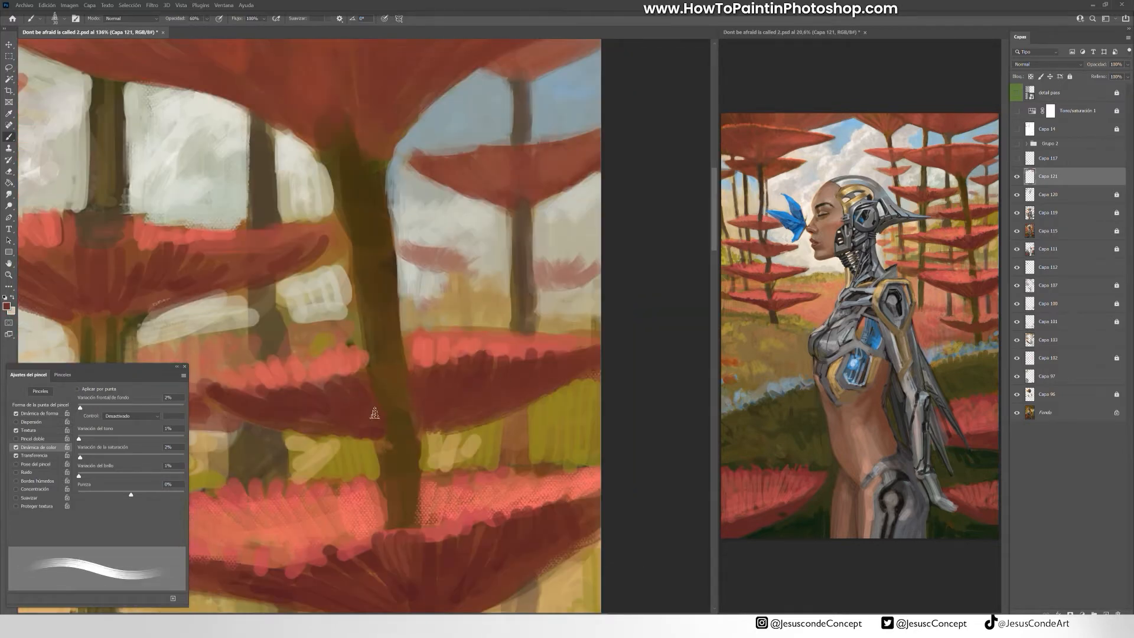
pyautogui.moveTo(408, 343); pyautogui.dragTo(404, 364)
pyautogui.keyDown('alt'); pyautogui.click(530, 345); pyautogui.keyUp('alt')
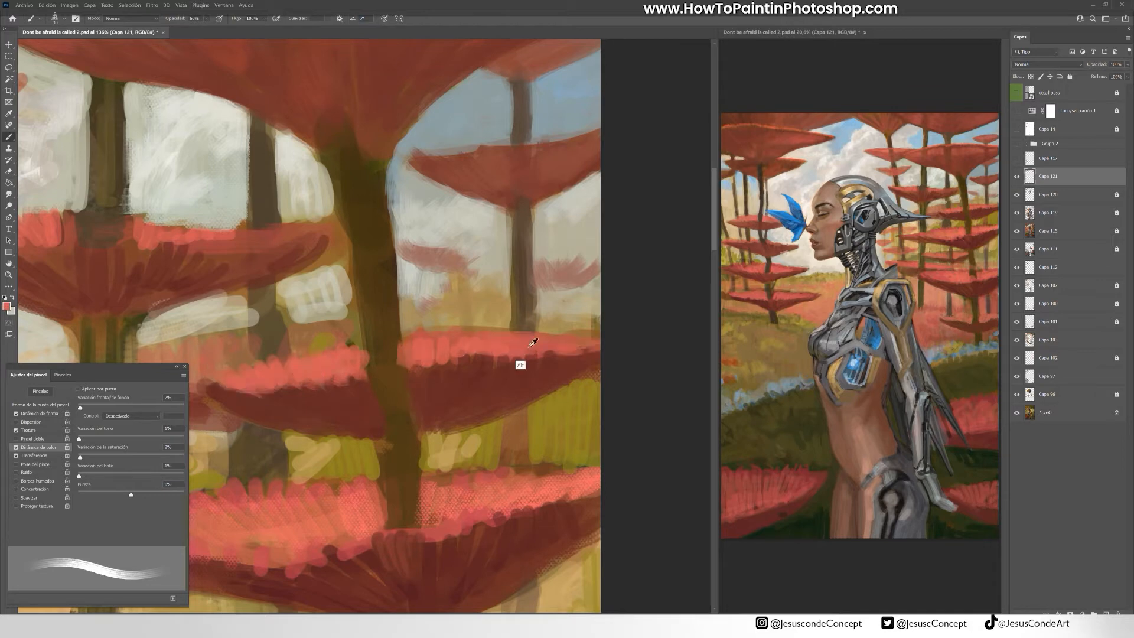
pyautogui.press('4')
pyautogui.moveTo(573, 362)
pyautogui.mouseDown()
pyautogui.moveTo(547, 381)
pyautogui.moveTo(477, 391)
pyautogui.mouseUp()
pyautogui.keyDown('alt'); pyautogui.click(497, 379); pyautogui.keyUp('alt')
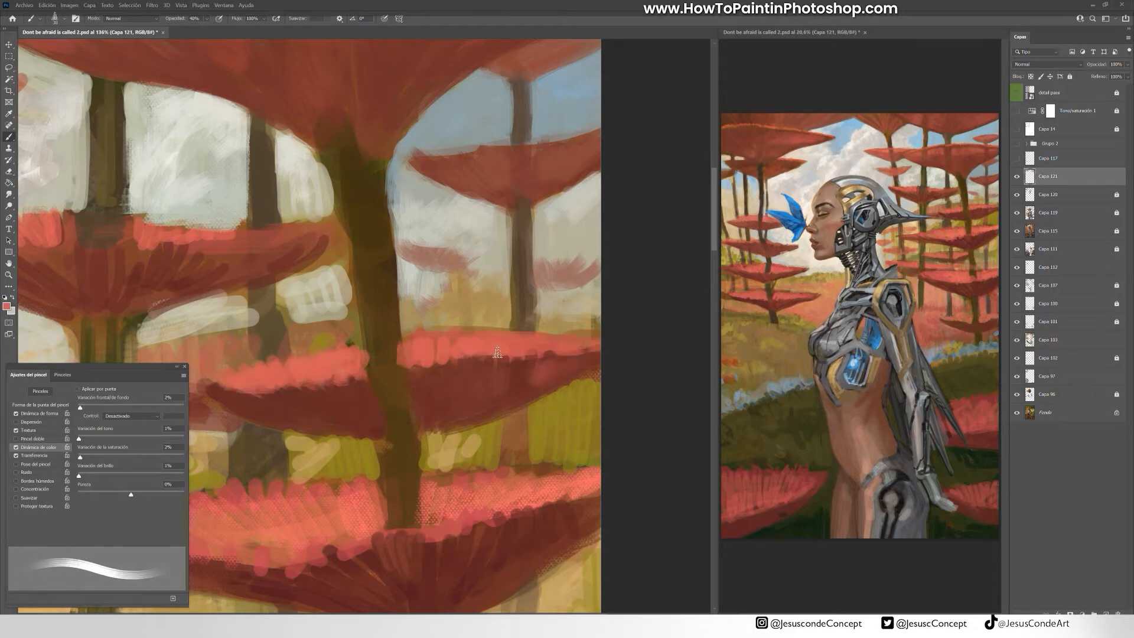
pyautogui.moveTo(331, 393); pyautogui.dragTo(437, 375)
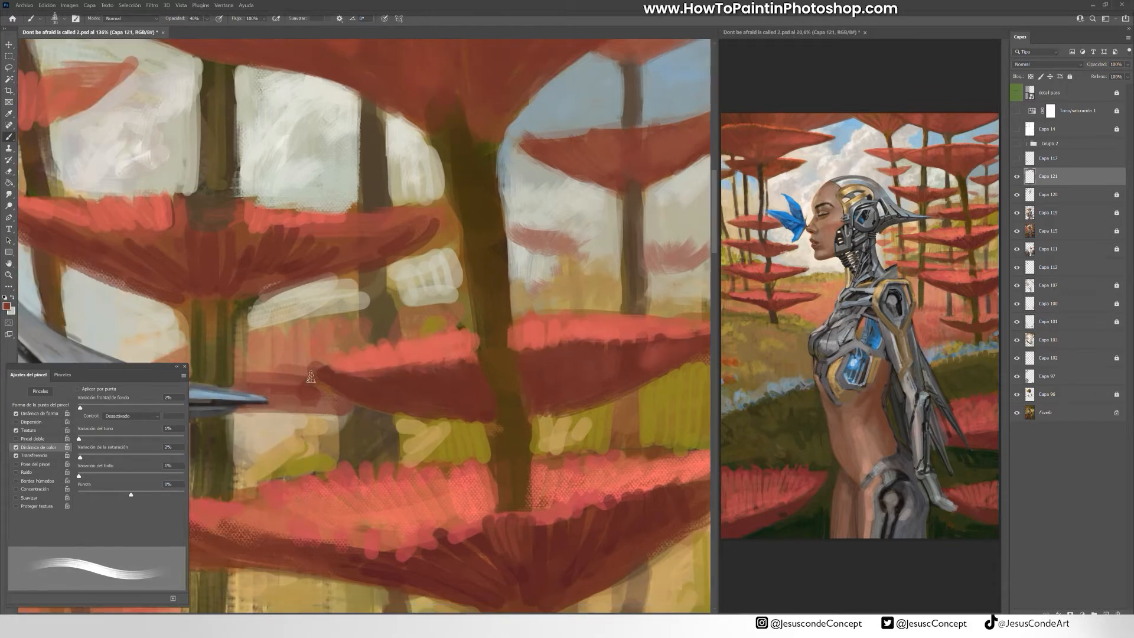
# - Clean up the thick trunk's edge and paint pale sky tones between it and the thin trunk beside it
pyautogui.keyDown('alt'); pyautogui.click(516, 199); pyautogui.keyUp('alt')
pyautogui.moveTo(502, 185); pyautogui.dragTo(509, 272)
pyautogui.keyDown('alt'); pyautogui.click(436, 168); pyautogui.keyUp('alt')
pyautogui.moveTo(443, 148)
pyautogui.mouseDown()
pyautogui.moveTo(459, 222)
pyautogui.moveTo(412, 256)
pyautogui.mouseUp()
pyautogui.moveTo(454, 219); pyautogui.dragTo(467, 297)
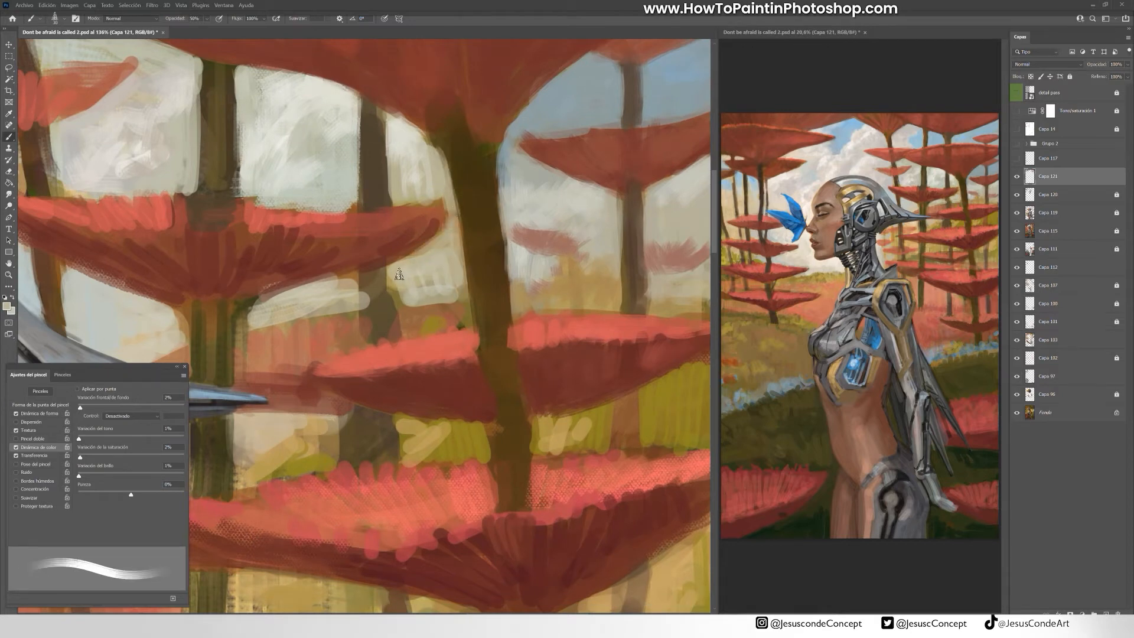
pyautogui.moveTo(395, 273); pyautogui.dragTo(397, 302)
pyautogui.moveTo(413, 298); pyautogui.dragTo(462, 295)
pyautogui.moveTo(440, 237); pyautogui.dragTo(408, 258)
# - Sample a light sky grey and fill the gap under the wide canopy between the two trunks
pyautogui.keyDown('alt'); pyautogui.click(408, 190); pyautogui.keyUp('alt')
pyautogui.moveTo(397, 166); pyautogui.dragTo(406, 205)
pyautogui.moveTo(401, 204); pyautogui.dragTo(449, 207)
pyautogui.moveTo(436, 142); pyautogui.dragTo(450, 220)
# - Sample dark browns and paint along the upper part of the thick trunk below the wide canopy
pyautogui.keyDown('alt'); pyautogui.click(492, 141); pyautogui.keyUp('alt')
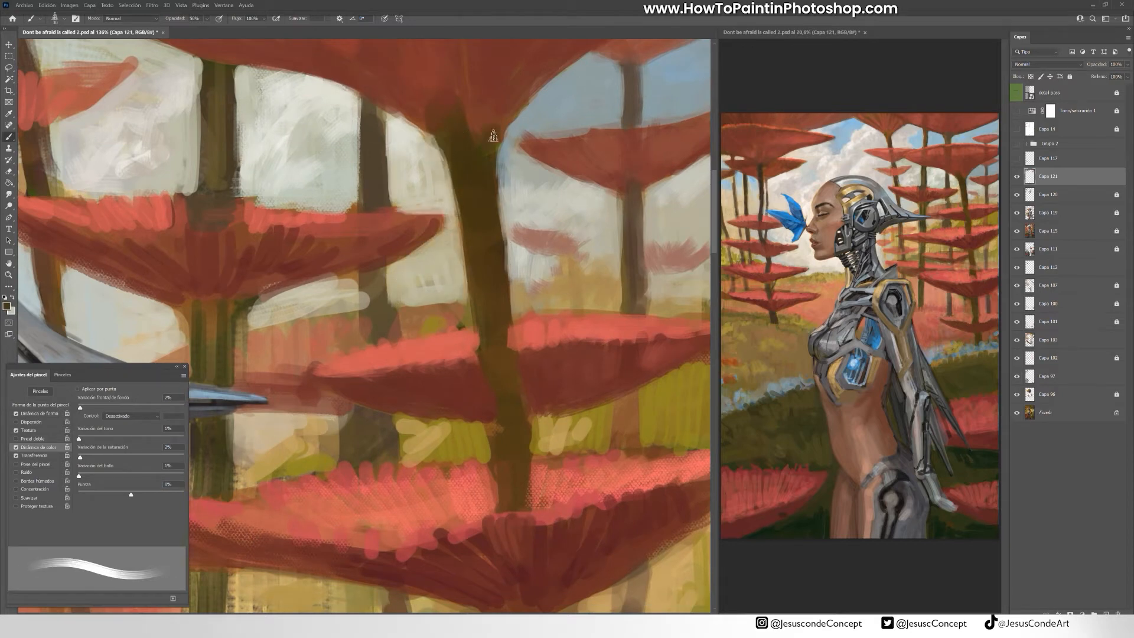
pyautogui.keyDown('alt'); pyautogui.click(513, 176); pyautogui.keyUp('alt')
pyautogui.moveTo(501, 167); pyautogui.dragTo(511, 266)
pyautogui.keyDown('alt'); pyautogui.click(562, 408); pyautogui.keyUp('alt')
pyautogui.moveTo(491, 325); pyautogui.dragTo(482, 107)
# - Sample another tone and paint repeated long strokes down the lower part of the thick trunk
pyautogui.keyDown('alt'); pyautogui.click(525, 408); pyautogui.keyUp('alt')
pyautogui.moveTo(555, 394); pyautogui.dragTo(566, 523)
pyautogui.moveTo(547, 404)
pyautogui.mouseDown()
pyautogui.moveTo(551, 503)
pyautogui.moveTo(566, 527)
pyautogui.mouseUp()
pyautogui.moveTo(551, 385); pyautogui.dragTo(570, 517)
pyautogui.moveTo(328, 167); pyautogui.dragTo(392, 347)
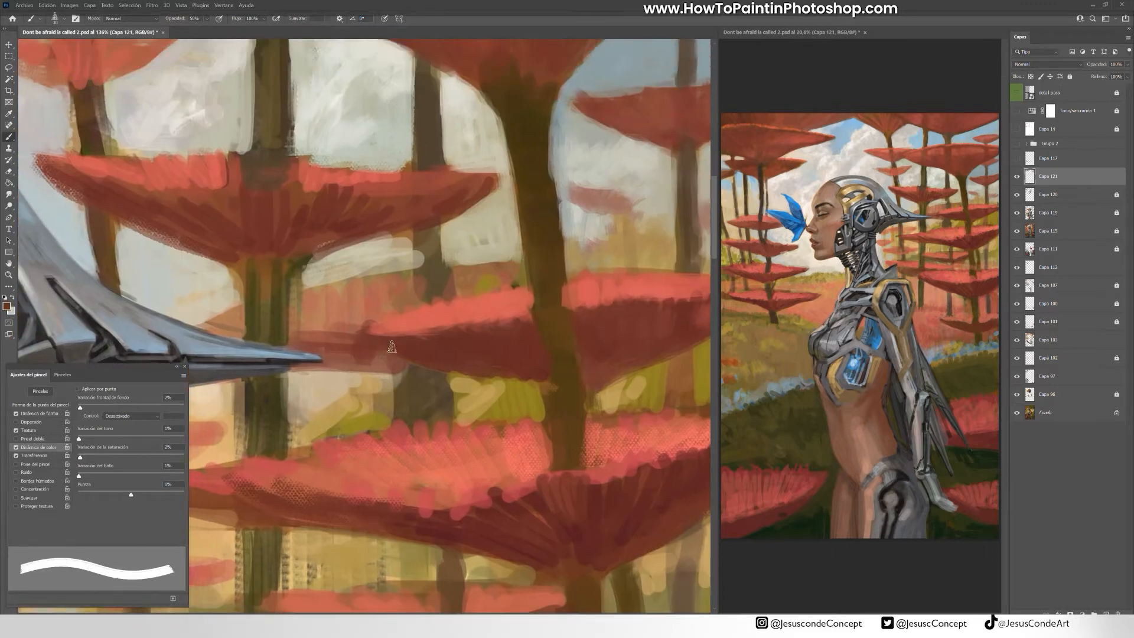
# - Touch up the background below the middle canopy with sampled nearby tones, and save the document
pyautogui.keyDown('alt'); pyautogui.click(486, 395); pyautogui.keyUp('alt')
pyautogui.moveTo(499, 388)
pyautogui.mouseDown()
pyautogui.moveTo(523, 414)
pyautogui.moveTo(478, 418)
pyautogui.mouseUp()
pyautogui.keyDown('alt'); pyautogui.click(495, 392); pyautogui.keyUp('alt')
pyautogui.moveTo(383, 395); pyautogui.dragTo(381, 414)
pyautogui.keyDown('alt'); pyautogui.click(362, 393); pyautogui.keyUp('alt')
pyautogui.hotkey('ctrl', 's')
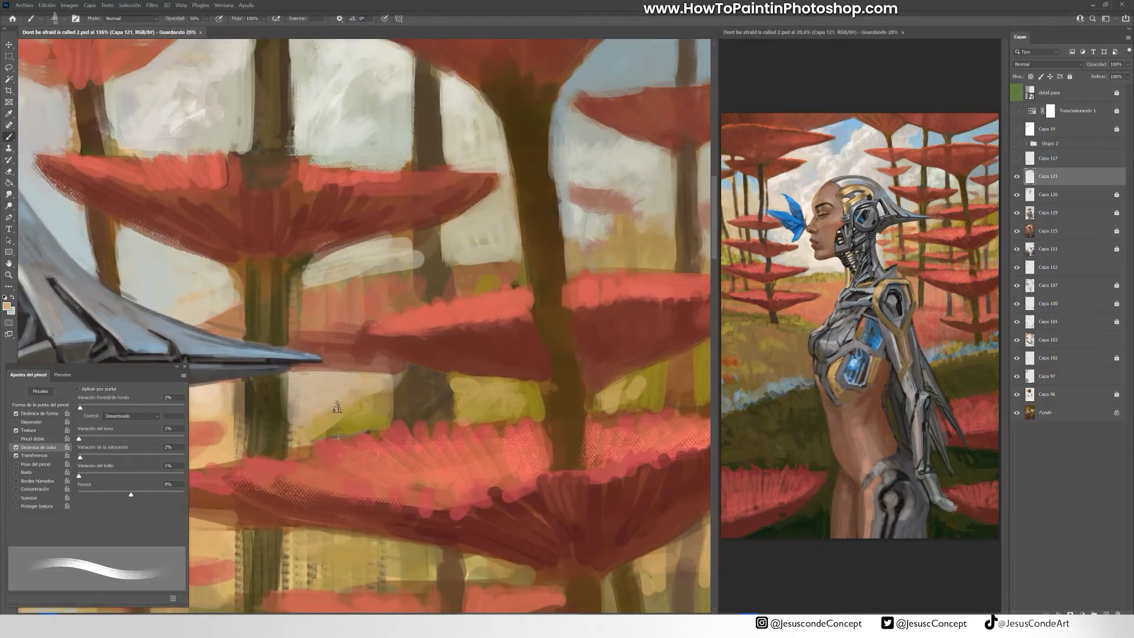
# - Blend the pale background stroke beneath the canopy beside the thin trunk, and save the document
pyautogui.moveTo(378, 260); pyautogui.dragTo(418, 252)
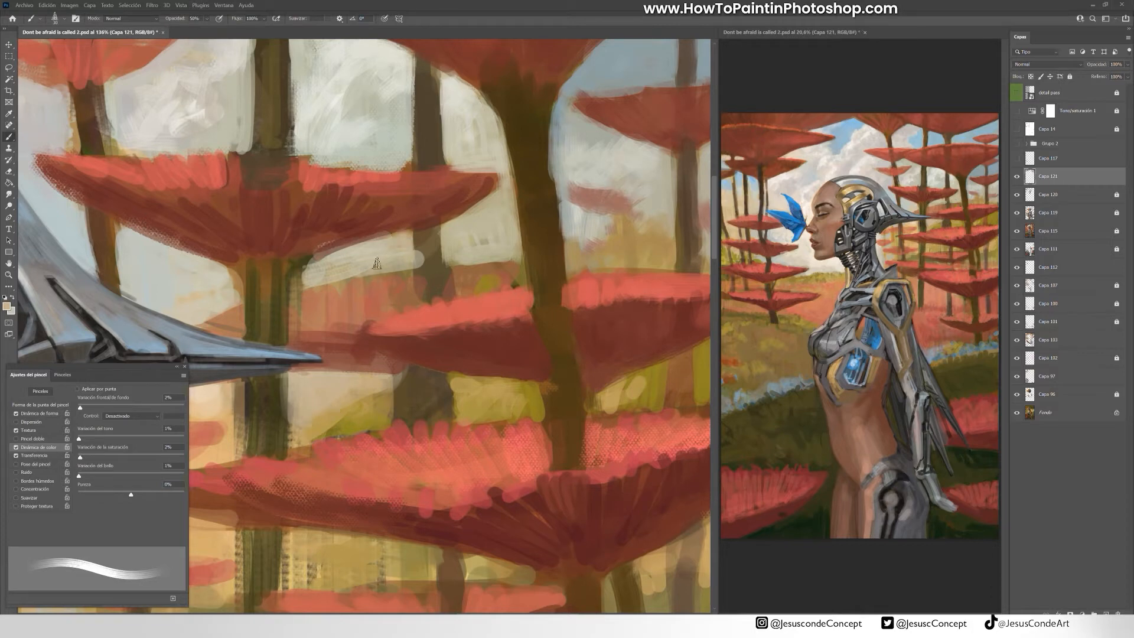
pyautogui.hotkey('ctrl', 's')
pyautogui.click(1034, 559)
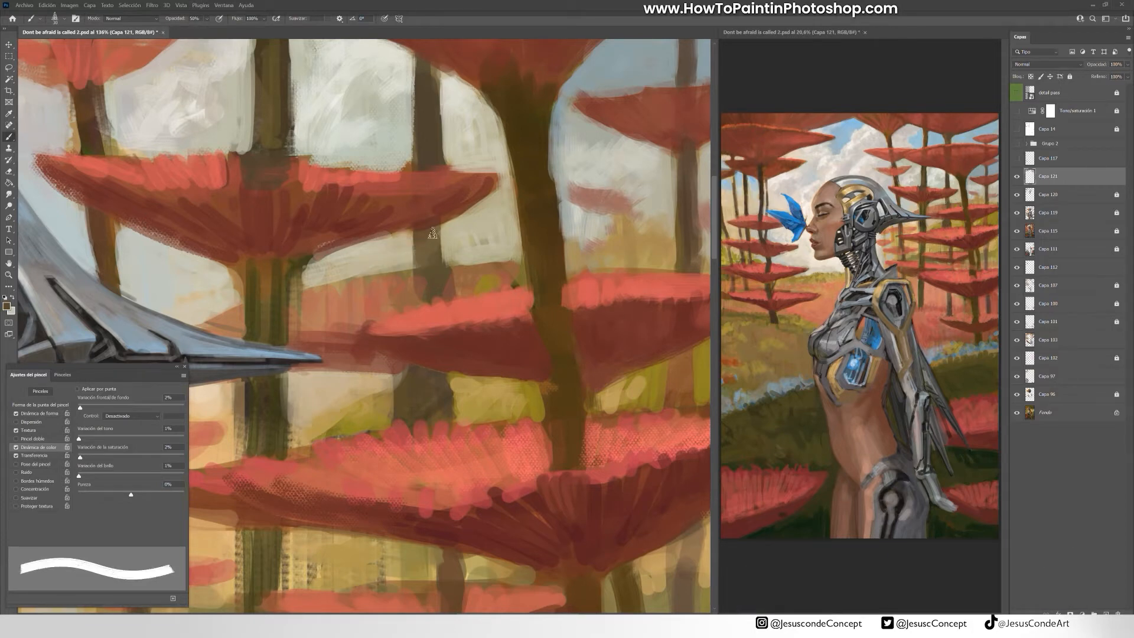
# - Sample the cloud colour and paint light strokes in the sky gap next to the small canopy behind the helmet
pyautogui.moveTo(352, 94); pyautogui.dragTo(400, 185)
pyautogui.keyDown('alt'); pyautogui.click(299, 199); pyautogui.keyUp('alt')
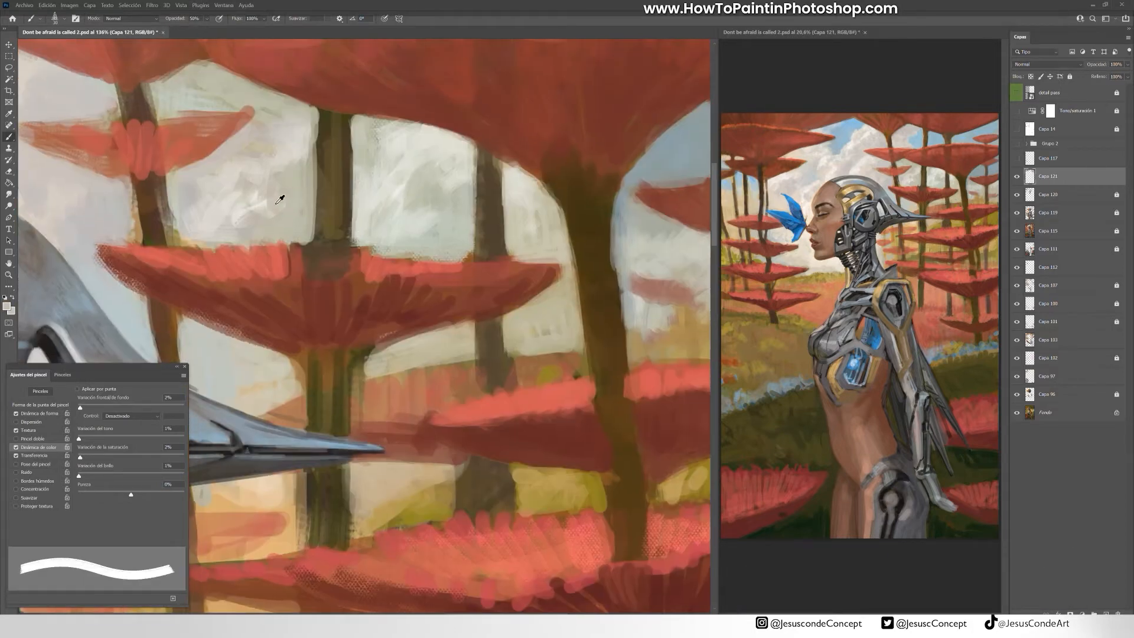
pyautogui.moveTo(266, 202); pyautogui.dragTo(231, 226)
pyautogui.moveTo(262, 177); pyautogui.dragTo(261, 219)
pyautogui.moveTo(264, 150); pyautogui.dragTo(240, 157)
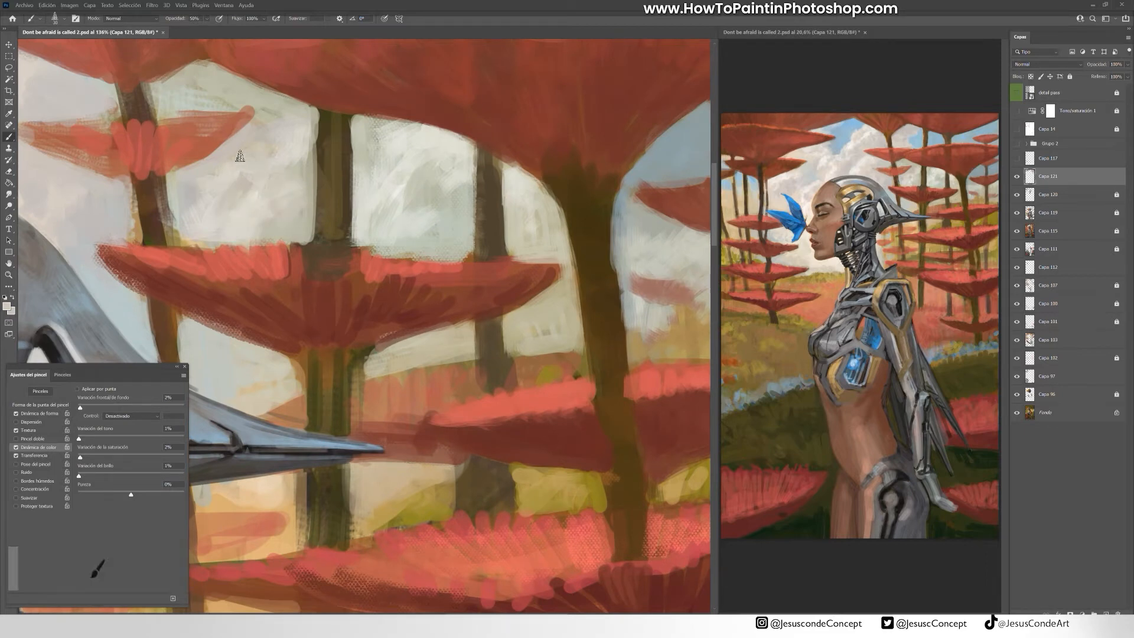
# - Reshape the small canopy above the helmet with sampled red, and trim its tips with the surrounding sky colour
pyautogui.moveTo(379, 119); pyautogui.dragTo(514, 190)
pyautogui.keyDown('alt'); pyautogui.click(408, 157); pyautogui.keyUp('alt')
pyautogui.moveTo(369, 194)
pyautogui.mouseDown()
pyautogui.moveTo(299, 240)
pyautogui.moveTo(222, 233)
pyautogui.moveTo(267, 247)
pyautogui.mouseUp()
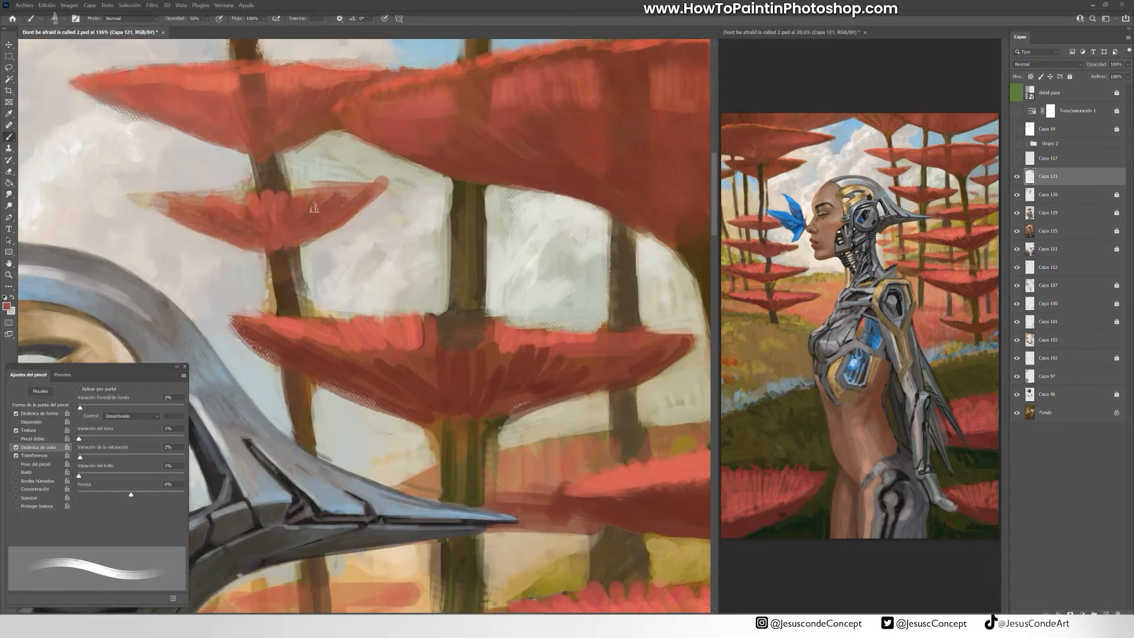
pyautogui.moveTo(252, 196); pyautogui.dragTo(145, 204)
pyautogui.keyDown('alt'); pyautogui.click(160, 179); pyautogui.keyUp('alt')
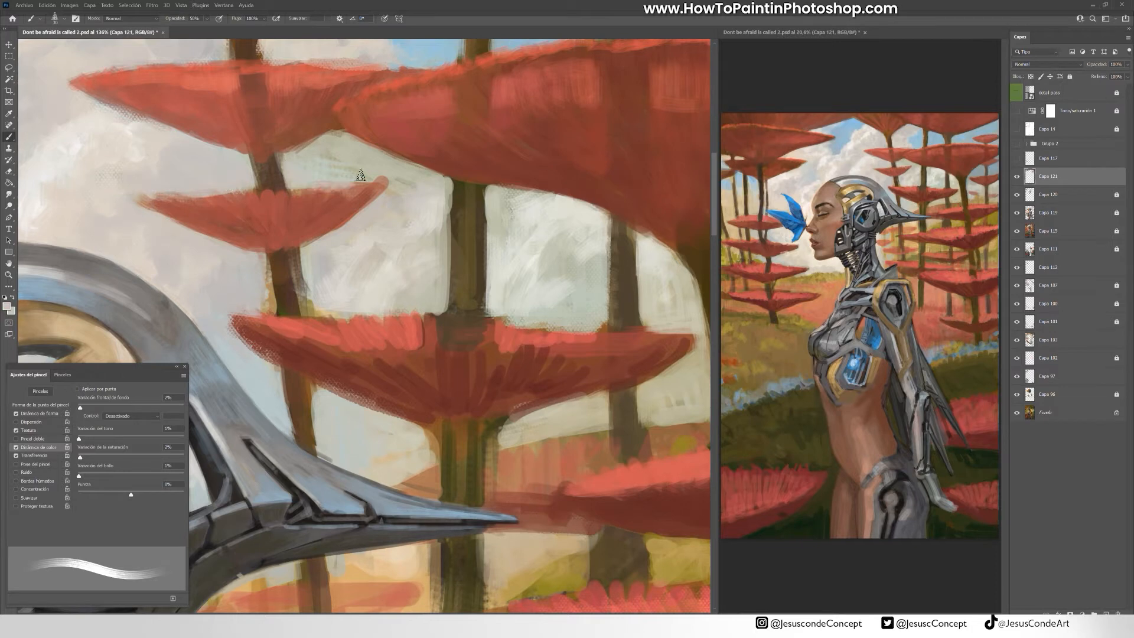
pyautogui.moveTo(360, 174); pyautogui.dragTo(387, 185)
# - Repaint the surface of the small canopy behind the helmet with sampled reds
pyautogui.keyDown('alt'); pyautogui.click(316, 213); pyautogui.keyUp('alt')
pyautogui.keyDown('alt'); pyautogui.click(237, 207); pyautogui.keyUp('alt')
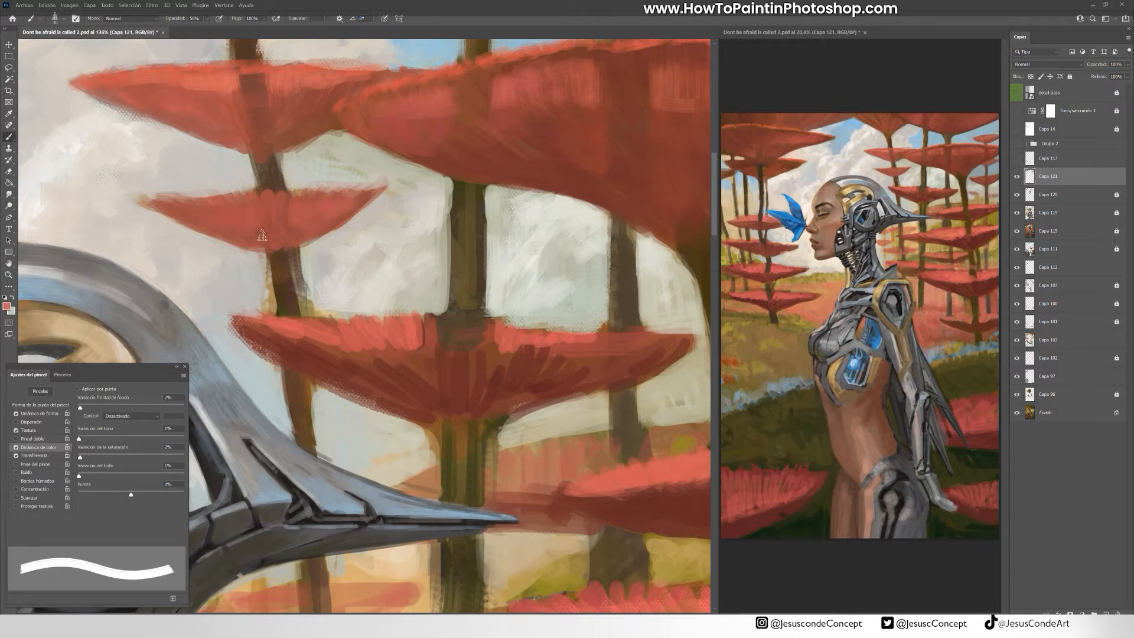
pyautogui.moveTo(233, 208); pyautogui.dragTo(214, 216)
pyautogui.moveTo(315, 201); pyautogui.dragTo(361, 199)
pyautogui.keyDown('alt'); pyautogui.click(312, 229); pyautogui.keyUp('alt')
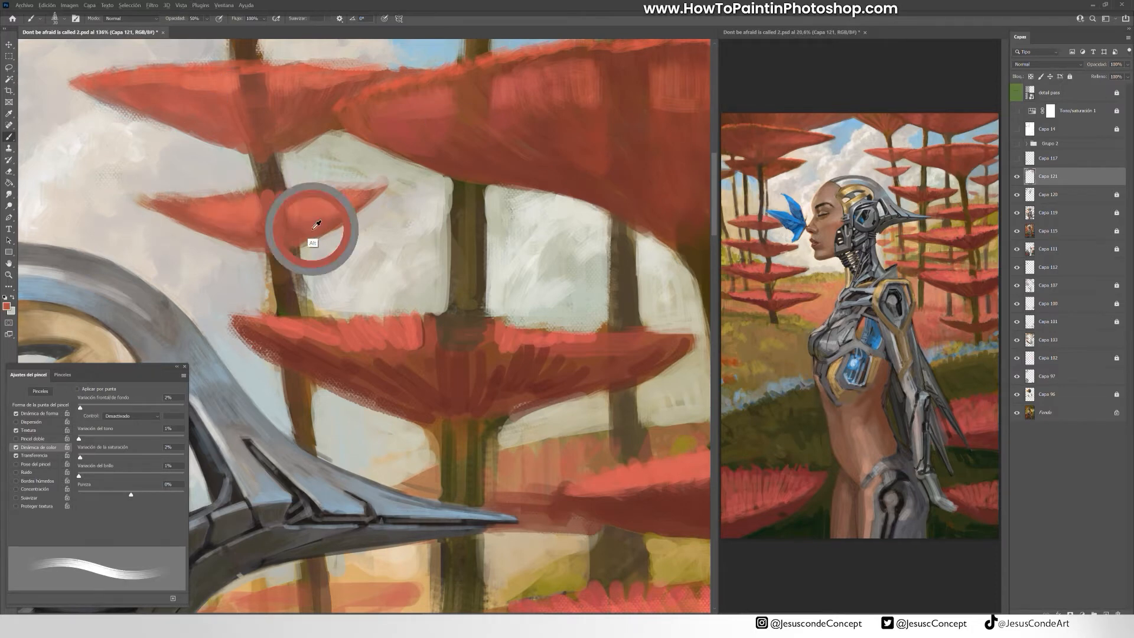
# - Reduce the brush size and trim the small canopy's left tip with the sampled cloud colour
pyautogui.press('[')
pyautogui.press('[')
pyautogui.press('[')
pyautogui.keyDown('alt'); pyautogui.click(141, 213); pyautogui.keyUp('alt')
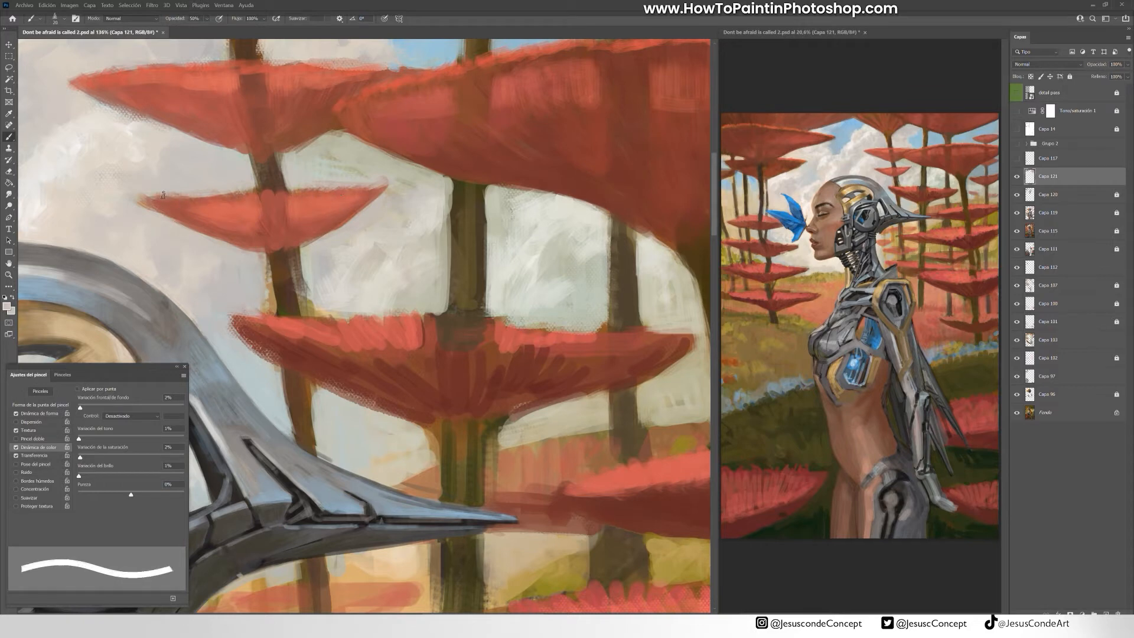
pyautogui.moveTo(138, 197); pyautogui.dragTo(144, 208)
# - Clean up the thin trunk just above the small canopy with colours sampled there, and save the document
pyautogui.keyDown('alt'); pyautogui.click(265, 206); pyautogui.keyUp('alt')
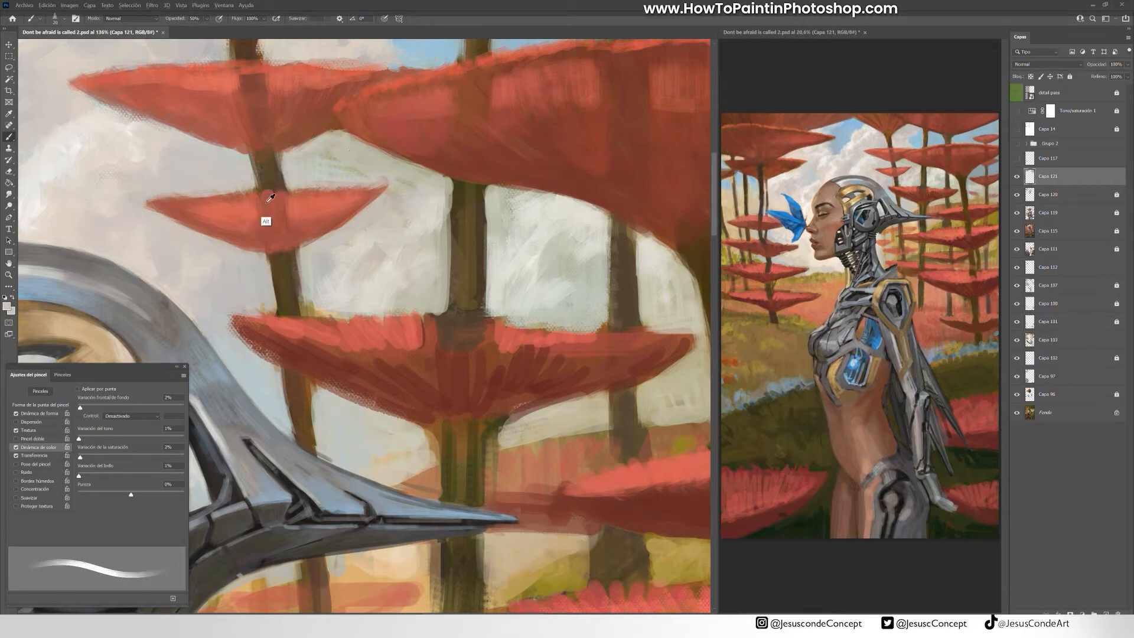
pyautogui.keyDown('alt'); pyautogui.click(268, 181); pyautogui.keyUp('alt')
pyautogui.moveTo(251, 148); pyautogui.dragTo(257, 169)
pyautogui.hotkey('ctrl', 's')
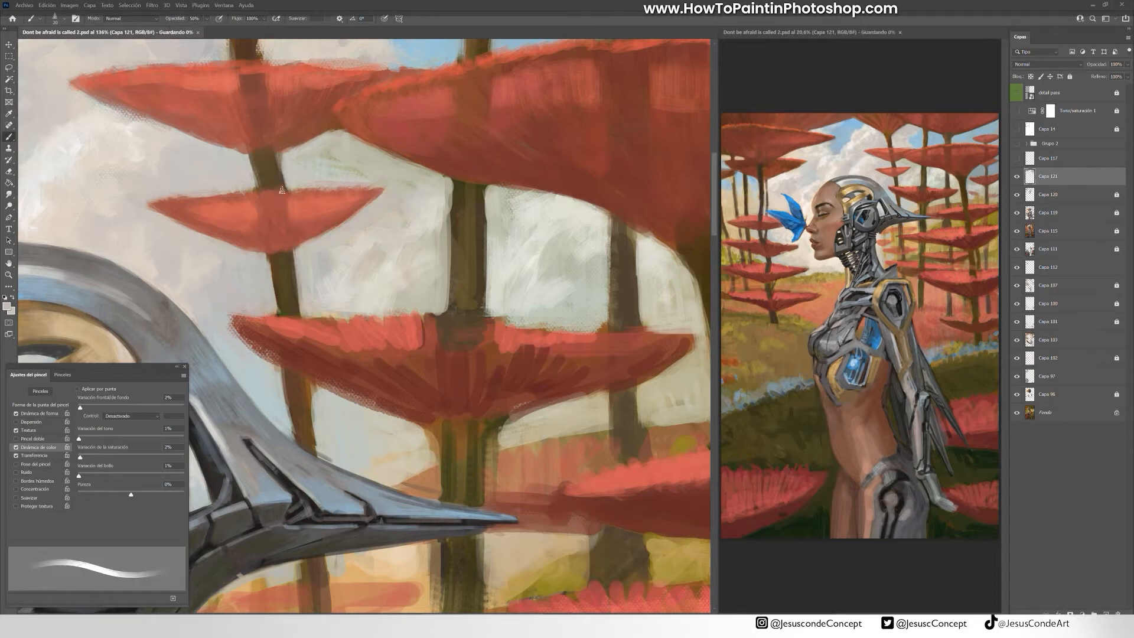
# - Repaint the middle canopy's rim beside the thick trunk, and refine the trunk and its edges with sampled brown and sky tones
pyautogui.keyDown('alt'); pyautogui.click(289, 327); pyautogui.keyUp('alt')
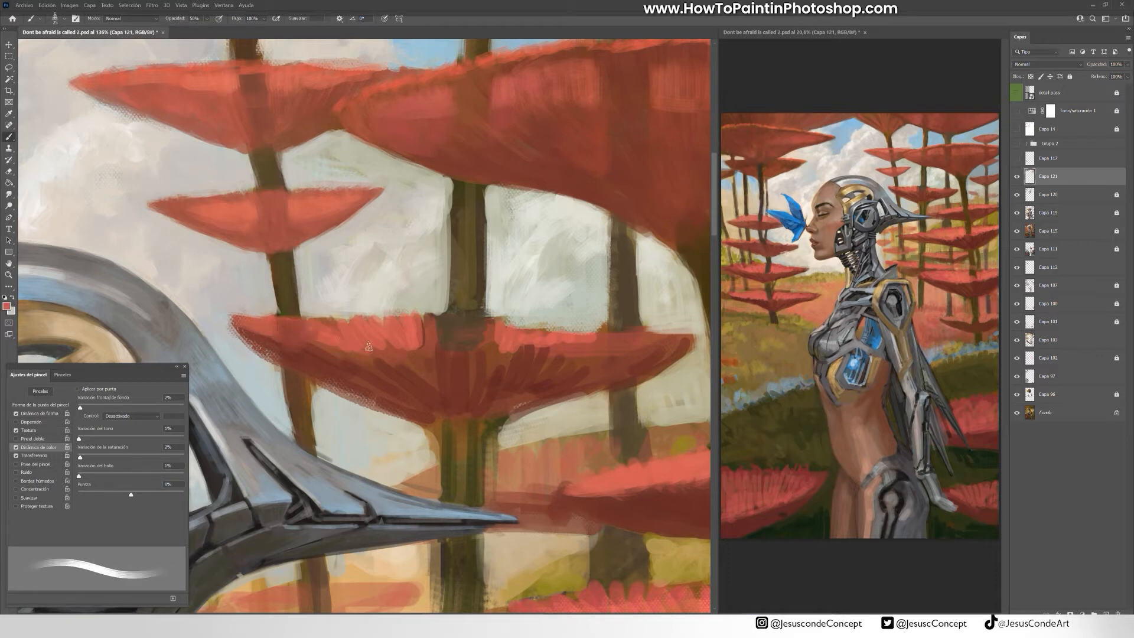
pyautogui.moveTo(489, 347); pyautogui.dragTo(489, 326)
pyautogui.keyDown('alt'); pyautogui.click(468, 278); pyautogui.keyUp('alt')
pyautogui.moveTo(450, 277); pyautogui.dragTo(456, 334)
pyautogui.moveTo(459, 192)
pyautogui.mouseDown()
pyautogui.moveTo(478, 227)
pyautogui.moveTo(455, 322)
pyautogui.moveTo(446, 231)
pyautogui.moveTo(487, 273)
pyautogui.moveTo(491, 194)
pyautogui.moveTo(489, 288)
pyautogui.mouseUp()
pyautogui.keyDown('alt'); pyautogui.click(448, 231); pyautogui.keyUp('alt')
pyautogui.keyDown('alt'); pyautogui.click(493, 267); pyautogui.keyUp('alt')
pyautogui.moveTo(488, 266); pyautogui.dragTo(490, 300)
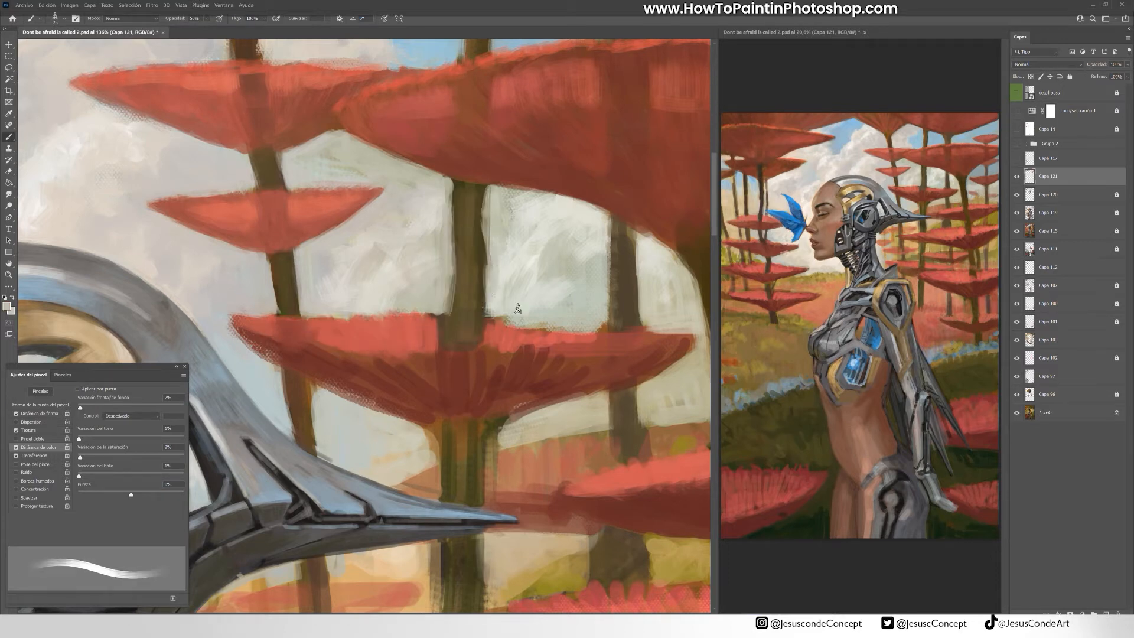
# - Smooth the right half of the middle canopy's rim with sampled red, and save the document
pyautogui.keyDown('alt'); pyautogui.click(509, 299); pyautogui.keyUp('alt')
pyautogui.keyDown('alt'); pyautogui.click(544, 340); pyautogui.keyUp('alt')
pyautogui.moveTo(576, 349)
pyautogui.mouseDown()
pyautogui.moveTo(612, 332)
pyautogui.moveTo(689, 341)
pyautogui.moveTo(664, 329)
pyautogui.mouseUp()
pyautogui.keyDown('alt'); pyautogui.click(657, 311); pyautogui.keyUp('alt')
pyautogui.hotkey('ctrl', 's')
# - Paint dark red ribs across the small canopy with a sampled tone, and hide the brush settings
pyautogui.moveTo(312, 149); pyautogui.dragTo(322, 129)
pyautogui.keyDown('alt'); pyautogui.click(422, 120); pyautogui.keyUp('alt')
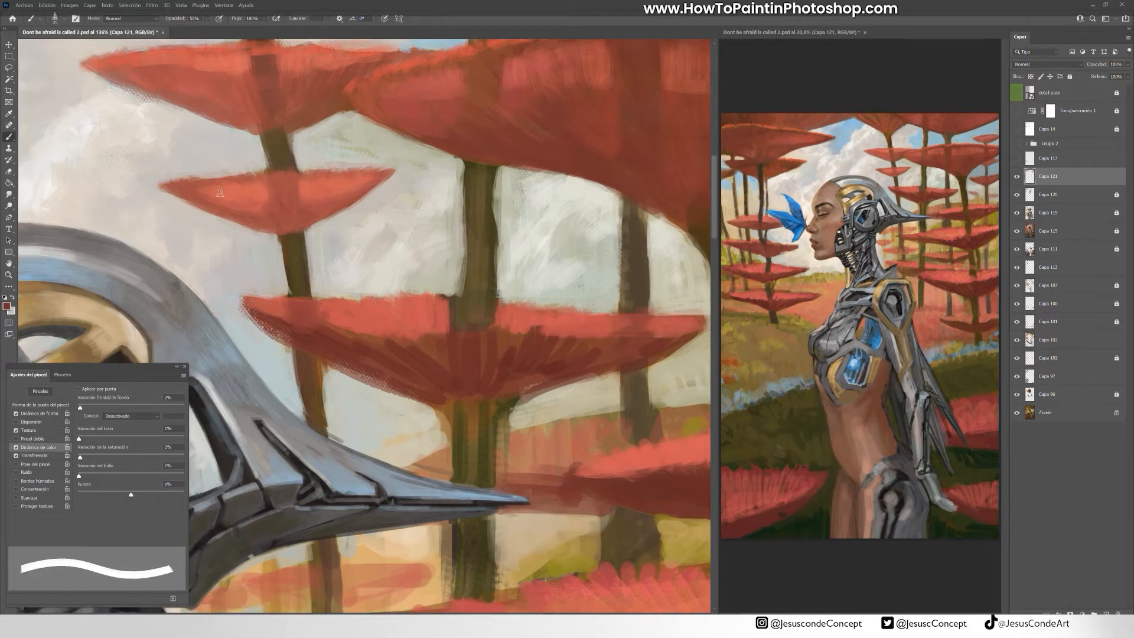
pyautogui.moveTo(196, 193); pyautogui.dragTo(268, 219)
pyautogui.moveTo(252, 196); pyautogui.dragTo(279, 224)
pyautogui.moveTo(285, 180); pyautogui.dragTo(284, 223)
pyautogui.moveTo(322, 184)
pyautogui.mouseDown()
pyautogui.moveTo(289, 223)
pyautogui.moveTo(324, 212)
pyautogui.mouseUp()
pyautogui.moveTo(320, 191); pyautogui.dragTo(284, 225)
pyautogui.press('F5')
pyautogui.moveTo(290, 171); pyautogui.dragTo(294, 222)
# - Set the brush opacity to 40% and paint dark ribs along the underside of the canopy above the small one
pyautogui.press('4')
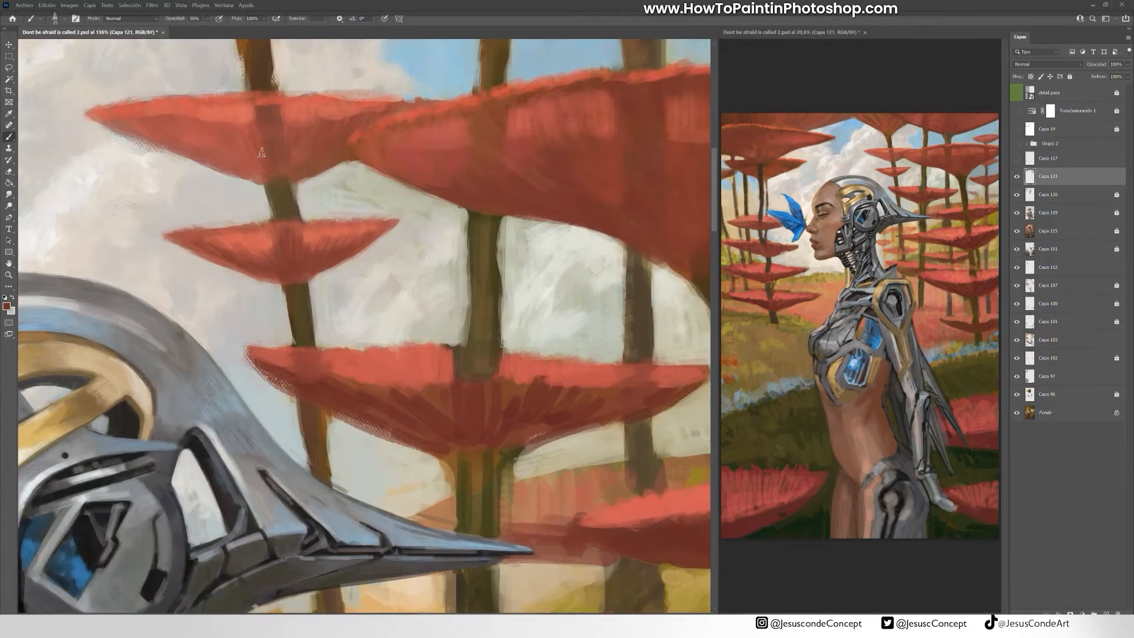
pyautogui.moveTo(283, 136); pyautogui.dragTo(271, 168)
pyautogui.moveTo(323, 146); pyautogui.dragTo(292, 176)
pyautogui.moveTo(218, 152); pyautogui.dragTo(258, 183)
pyautogui.moveTo(187, 141); pyautogui.dragTo(229, 167)
pyautogui.moveTo(242, 140); pyautogui.dragTo(260, 172)
pyautogui.moveTo(140, 133); pyautogui.dragTo(247, 180)
# - Refine the thin trunk around the upper canopies with sampled brown tones
pyautogui.keyDown('alt'); pyautogui.click(289, 192); pyautogui.keyUp('alt')
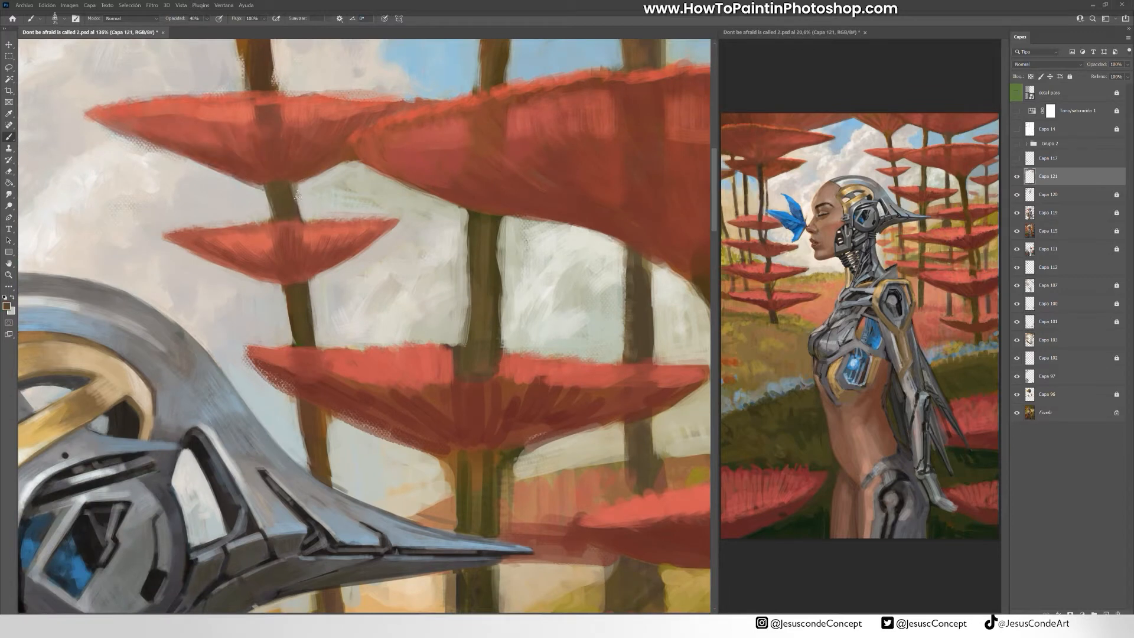
pyautogui.moveTo(310, 198); pyautogui.dragTo(319, 376)
pyautogui.moveTo(267, 257)
pyautogui.mouseDown()
pyautogui.moveTo(263, 214)
pyautogui.moveTo(244, 217)
pyautogui.moveTo(255, 265)
pyautogui.moveTo(278, 197)
pyautogui.mouseUp()
pyautogui.keyDown('alt'); pyautogui.click(253, 224); pyautogui.keyUp('alt')
pyautogui.keyDown('alt'); pyautogui.click(269, 207); pyautogui.keyUp('alt')
pyautogui.moveTo(282, 262); pyautogui.dragTo(276, 195)
pyautogui.moveTo(291, 148); pyautogui.dragTo(312, 223)
# - Paint radiating ribs on the canopy at the top edge of the picture with a sampled red
pyautogui.keyDown('alt'); pyautogui.click(354, 189); pyautogui.keyUp('alt')
pyautogui.moveTo(378, 167); pyautogui.dragTo(336, 230)
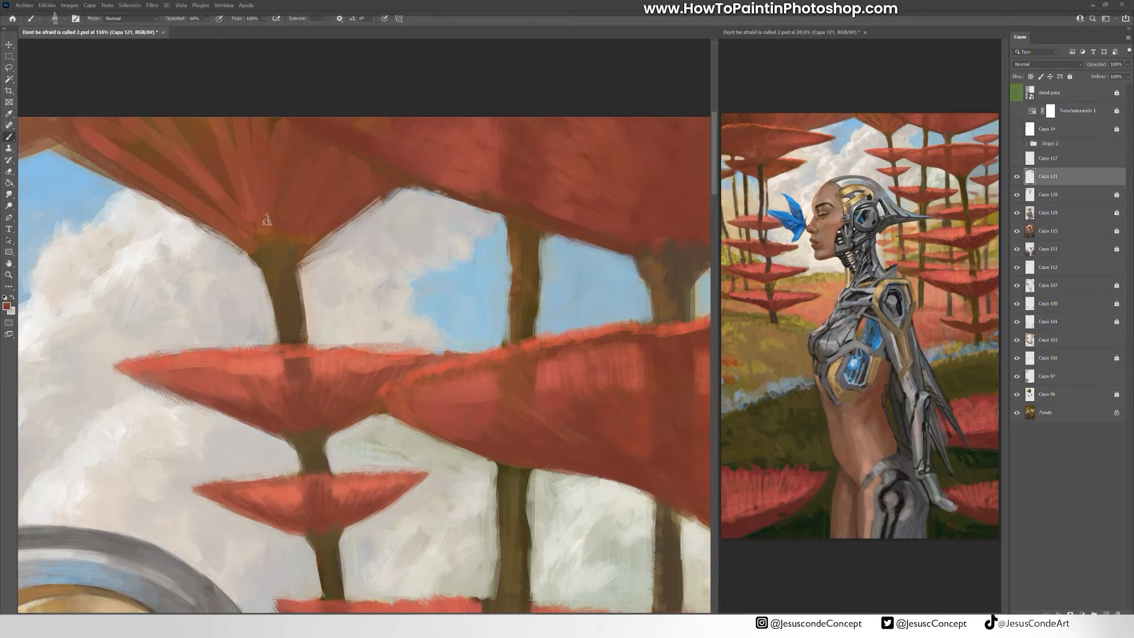
pyautogui.moveTo(248, 169); pyautogui.dragTo(265, 221)
pyautogui.moveTo(178, 127); pyautogui.dragTo(233, 213)
pyautogui.moveTo(94, 136); pyautogui.dragTo(161, 187)
pyautogui.moveTo(107, 162); pyautogui.dragTo(188, 182)
pyautogui.moveTo(258, 158)
pyautogui.mouseDown()
pyautogui.moveTo(445, 187)
pyautogui.moveTo(342, 227)
pyautogui.mouseUp()
pyautogui.moveTo(202, 143); pyautogui.dragTo(279, 198)
pyautogui.moveTo(348, 235); pyautogui.dragTo(414, 266)
# - Sample a canopy red, reduce the brush size and refine both tips and the lower edges of the small canopy
pyautogui.keyDown('alt'); pyautogui.click(628, 191); pyautogui.keyUp('alt')
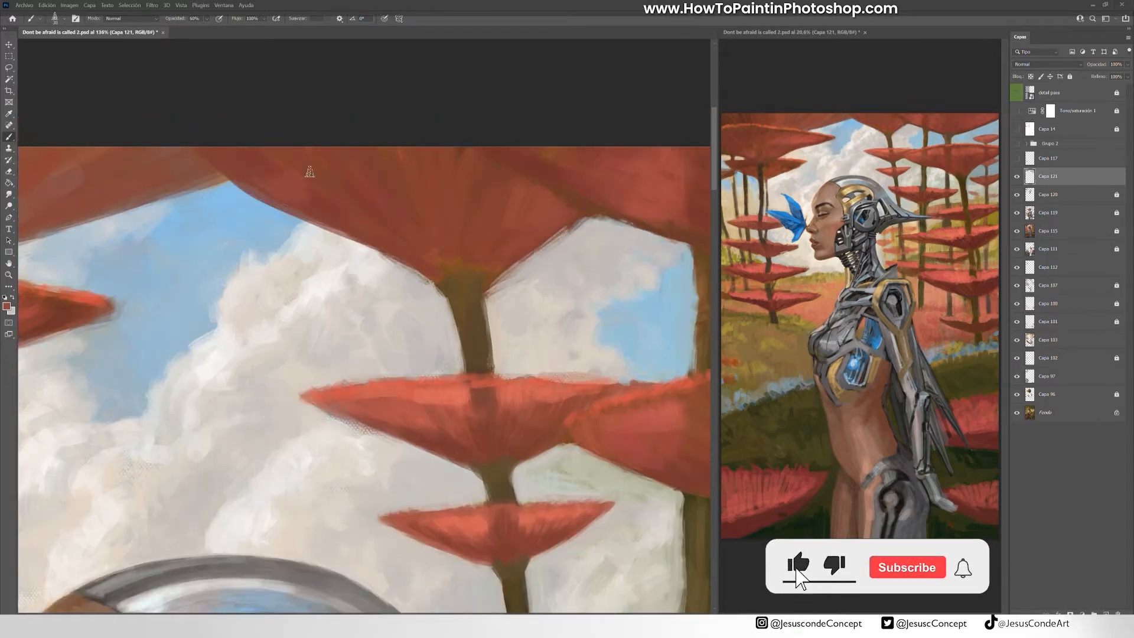
pyautogui.moveTo(459, 317); pyautogui.dragTo(379, 110)
pyautogui.press('[')
pyautogui.press('[')
pyautogui.moveTo(453, 351); pyautogui.dragTo(552, 295)
pyautogui.moveTo(554, 290); pyautogui.dragTo(495, 327)
pyautogui.moveTo(364, 332); pyautogui.dragTo(285, 317)
pyautogui.moveTo(408, 353); pyautogui.dragTo(275, 317)
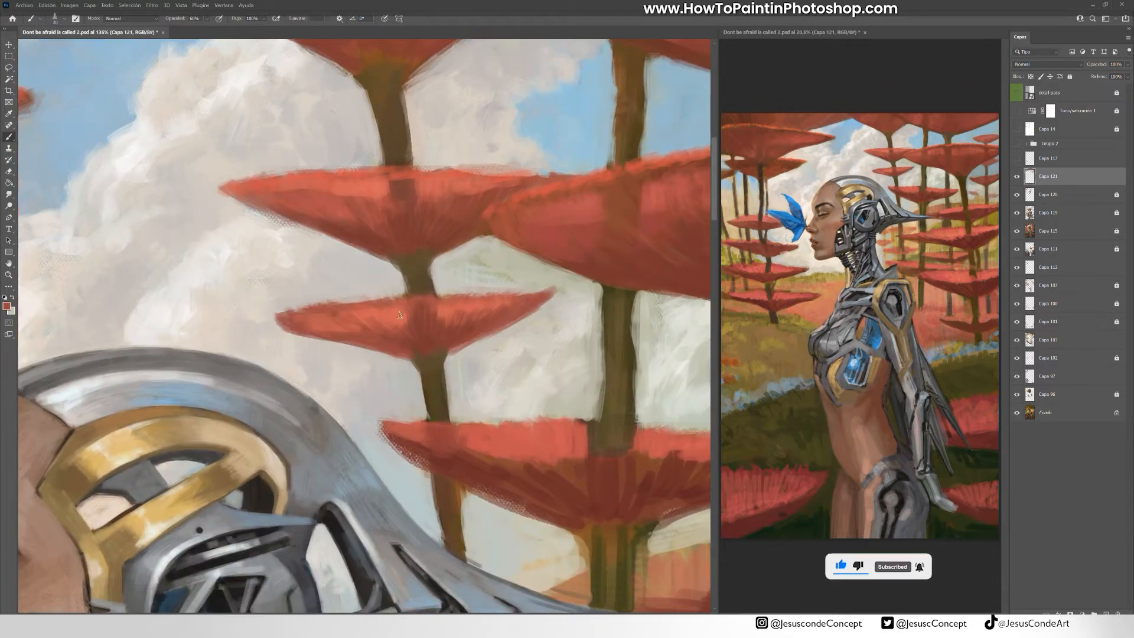
# - Add short rib strokes to the canopy above the small one and to the large canopy overlapping it
pyautogui.moveTo(328, 183); pyautogui.dragTo(343, 214)
pyautogui.moveTo(559, 225); pyautogui.dragTo(331, 215)
pyautogui.moveTo(469, 174); pyautogui.dragTo(481, 202)
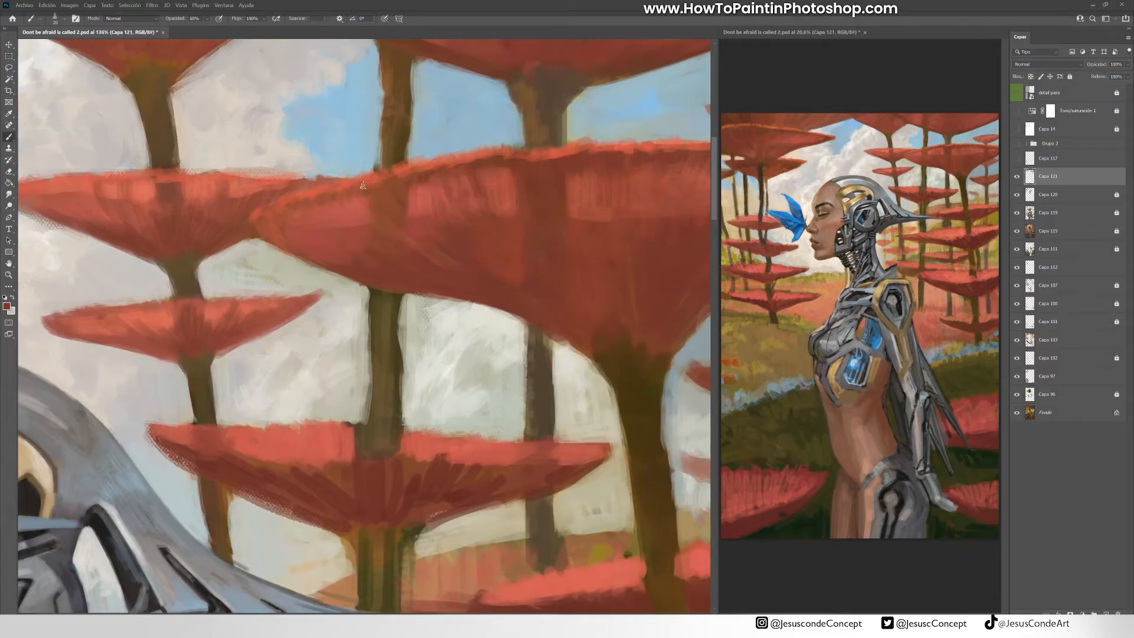
pyautogui.moveTo(353, 195); pyautogui.dragTo(373, 216)
pyautogui.moveTo(546, 217); pyautogui.dragTo(326, 197)
pyautogui.moveTo(531, 142); pyautogui.dragTo(518, 169)
pyautogui.moveTo(457, 194); pyautogui.dragTo(384, 380)
pyautogui.moveTo(499, 105); pyautogui.dragTo(429, 153)
# - Paint rib strokes on the large canopy above the butterfly, using a sampled red and a bigger brush for its left part
pyautogui.moveTo(177, 207); pyautogui.dragTo(532, 156)
pyautogui.moveTo(94, 234)
pyautogui.mouseDown()
pyautogui.moveTo(418, 183)
pyautogui.moveTo(667, 178)
pyautogui.mouseUp()
pyautogui.moveTo(295, 142); pyautogui.dragTo(605, 135)
pyautogui.moveTo(508, 154); pyautogui.dragTo(485, 182)
pyautogui.moveTo(518, 158); pyautogui.dragTo(492, 191)
pyautogui.moveTo(236, 177); pyautogui.dragTo(319, 169)
pyautogui.keyDown('alt'); pyautogui.click(160, 157); pyautogui.keyUp('alt')
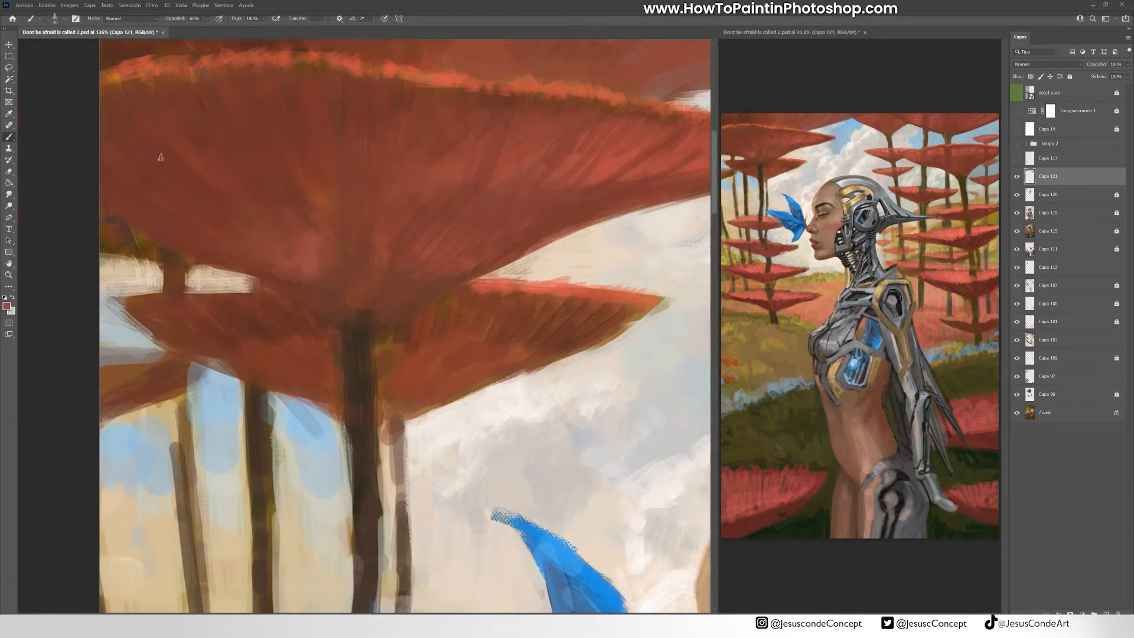
pyautogui.press(']')
pyautogui.press(']')
pyautogui.moveTo(143, 121); pyautogui.dragTo(105, 157)
pyautogui.moveTo(183, 123)
pyautogui.mouseDown()
pyautogui.moveTo(137, 138)
pyautogui.moveTo(170, 196)
pyautogui.mouseUp()
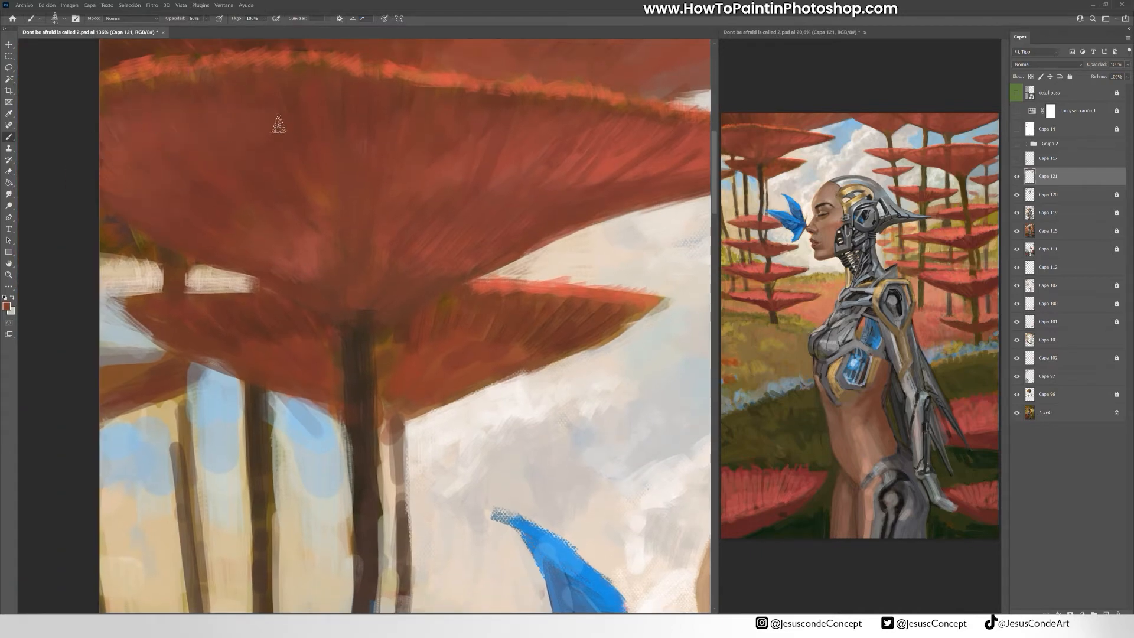
# - Fill the sky gap under the large left canopy, beside the short trunk, with the sampled pale colour
pyautogui.keyDown('alt'); pyautogui.click(118, 277); pyautogui.keyUp('alt')
pyautogui.moveTo(148, 259)
pyautogui.mouseDown()
pyautogui.moveTo(87, 195)
pyautogui.moveTo(152, 249)
pyautogui.mouseUp()
pyautogui.moveTo(146, 254); pyautogui.dragTo(101, 269)
pyautogui.moveTo(102, 219); pyautogui.dragTo(155, 251)
pyautogui.moveTo(136, 253)
pyautogui.mouseDown()
pyautogui.moveTo(89, 290)
pyautogui.moveTo(108, 260)
pyautogui.mouseUp()
pyautogui.moveTo(106, 278); pyautogui.dragTo(148, 266)
pyautogui.moveTo(158, 256); pyautogui.dragTo(137, 286)
pyautogui.moveTo(125, 272)
pyautogui.mouseDown()
pyautogui.moveTo(120, 244)
pyautogui.moveTo(175, 303)
pyautogui.mouseUp()
# - Repaint the trunks beneath the left canopies with sampled brown tones
pyautogui.moveTo(237, 378); pyautogui.dragTo(235, 291)
pyautogui.moveTo(175, 317); pyautogui.dragTo(192, 464)
pyautogui.keyDown('alt'); pyautogui.click(258, 310); pyautogui.keyUp('alt')
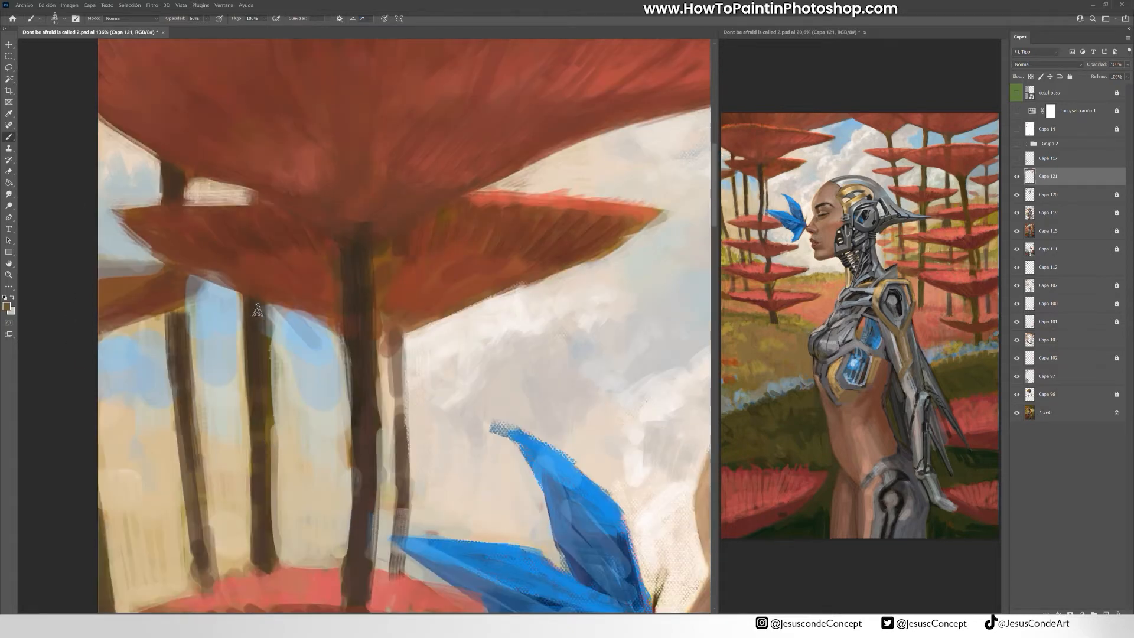
pyautogui.moveTo(256, 307); pyautogui.dragTo(259, 402)
pyautogui.moveTo(358, 251); pyautogui.dragTo(360, 410)
pyautogui.moveTo(374, 449); pyautogui.dragTo(371, 552)
pyautogui.moveTo(173, 313); pyautogui.dragTo(195, 502)
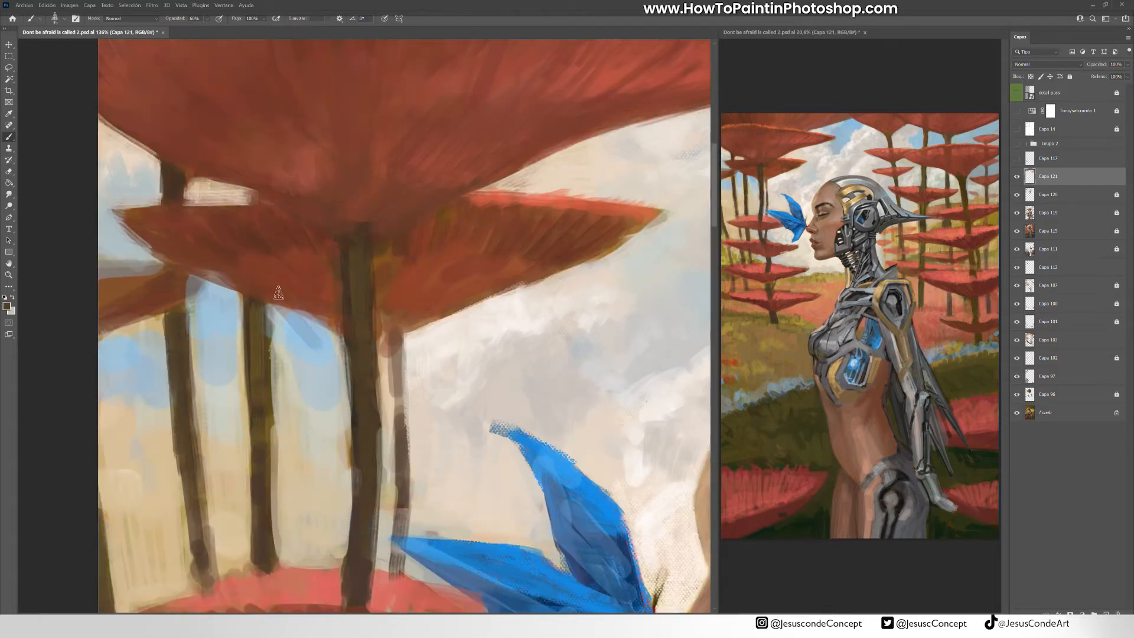
# - Sample the canopy, sky and trunk colours, and strengthen the thin trunk beside the butterfly with dark brown
pyautogui.keyDown('alt'); pyautogui.click(254, 251); pyautogui.keyUp('alt')
pyautogui.moveTo(289, 313); pyautogui.dragTo(235, 231)
pyautogui.keyDown('alt'); pyautogui.click(405, 185); pyautogui.keyUp('alt')
pyautogui.press('x')
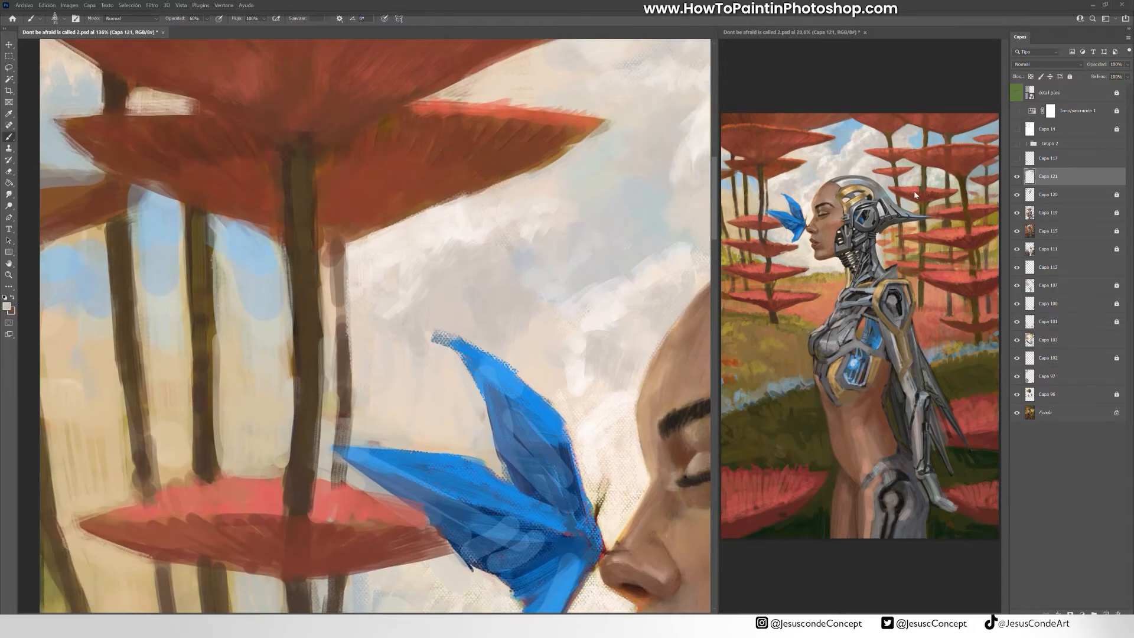
pyautogui.moveTo(598, 126)
pyautogui.mouseDown()
pyautogui.moveTo(356, 233)
pyautogui.moveTo(344, 245)
pyautogui.moveTo(341, 367)
pyautogui.mouseUp()
pyautogui.keyDown('alt'); pyautogui.click(314, 302); pyautogui.keyUp('alt')
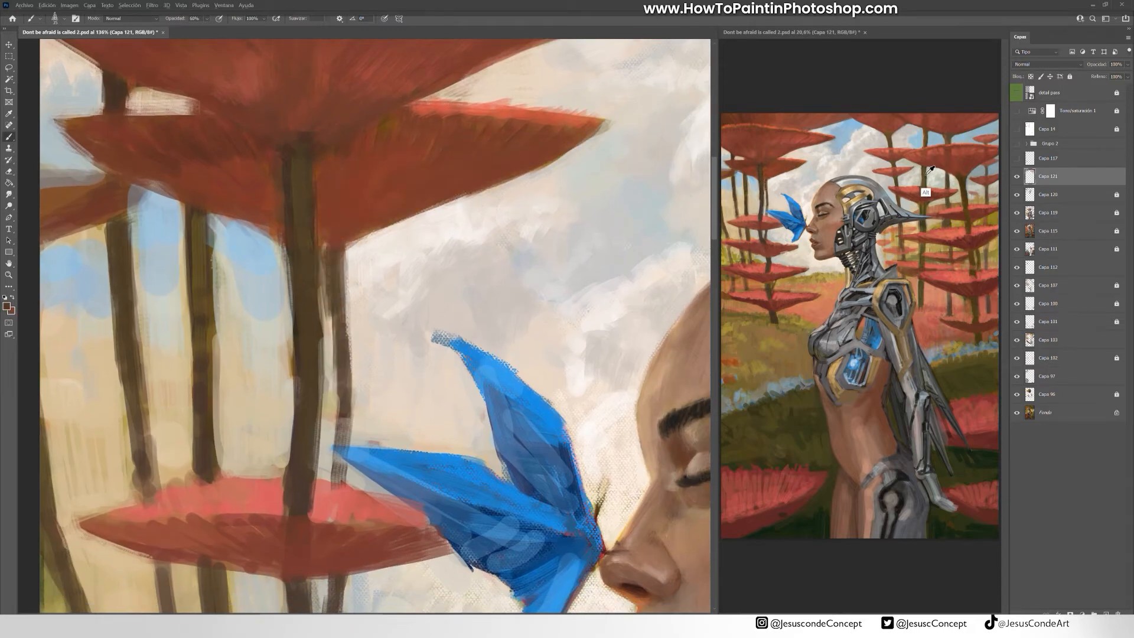
pyautogui.moveTo(343, 316); pyautogui.dragTo(335, 463)
pyautogui.moveTo(346, 284); pyautogui.dragTo(346, 339)
pyautogui.moveTo(378, 449); pyautogui.dragTo(369, 296)
# - Paint faint distant canopies behind and to the left of the butterfly with a sampled red
pyautogui.keyDown('alt'); pyautogui.click(349, 502); pyautogui.keyUp('alt')
pyautogui.moveTo(338, 467)
pyautogui.mouseDown()
pyautogui.moveTo(450, 442)
pyautogui.moveTo(467, 417)
pyautogui.mouseUp()
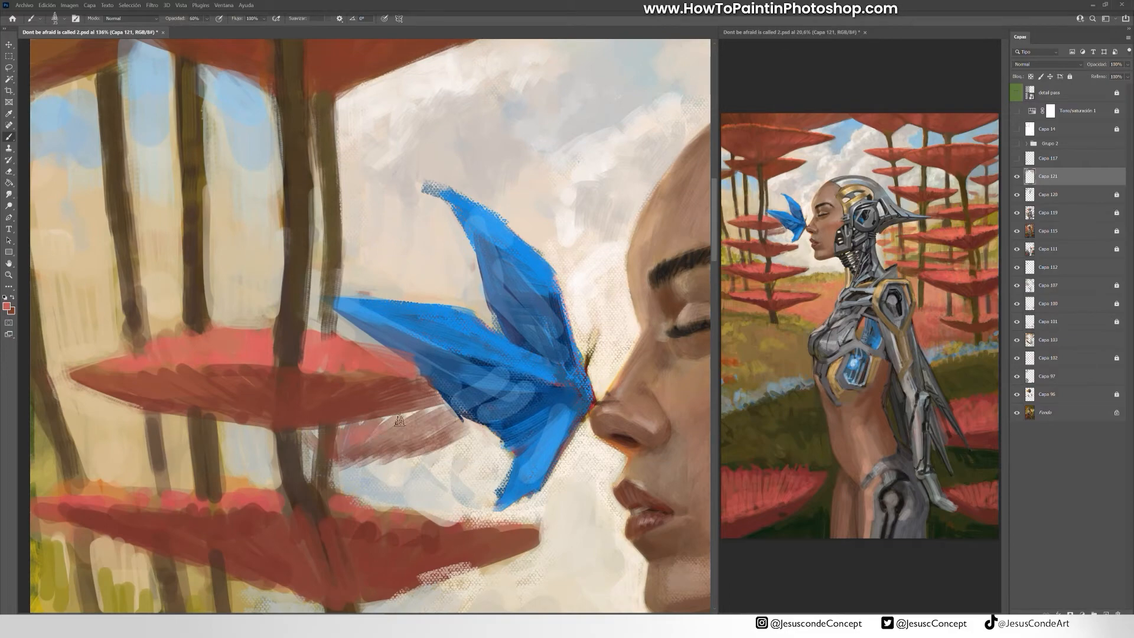
pyautogui.moveTo(381, 434); pyautogui.dragTo(471, 413)
pyautogui.moveTo(281, 435); pyautogui.dragTo(243, 431)
pyautogui.moveTo(348, 233)
pyautogui.mouseDown()
pyautogui.moveTo(436, 195)
pyautogui.moveTo(364, 231)
pyautogui.moveTo(411, 241)
pyautogui.mouseUp()
pyautogui.press('e')
pyautogui.press('b')
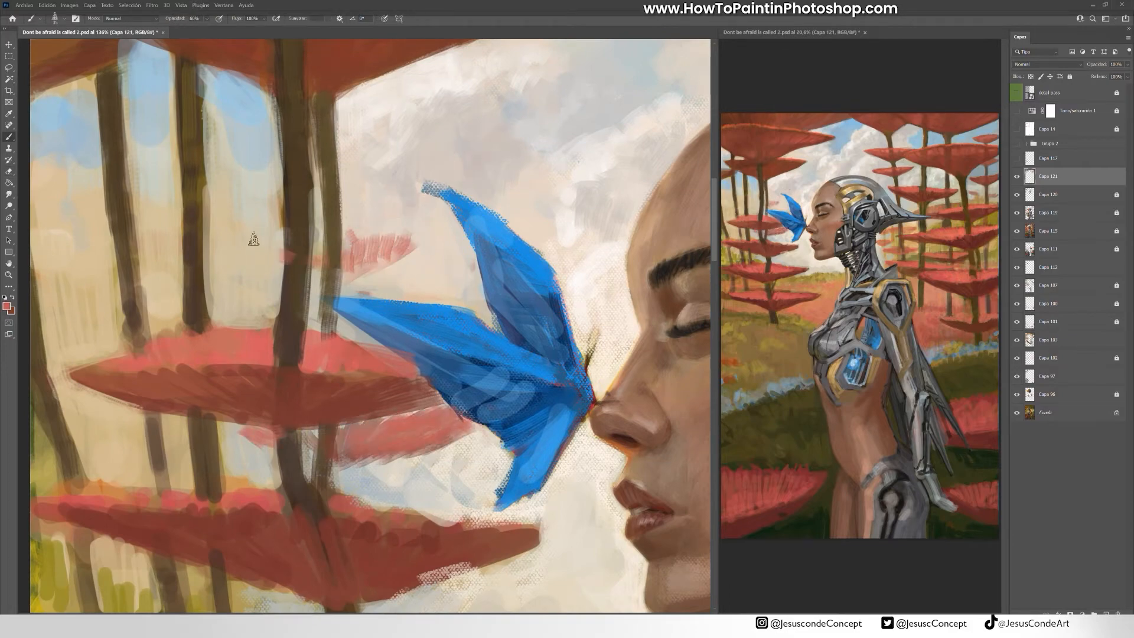
# - Paint small distant canopies between the lower left tree and the figure's chin
pyautogui.moveTo(473, 531); pyautogui.dragTo(325, 260)
pyautogui.moveTo(324, 349)
pyautogui.mouseDown()
pyautogui.moveTo(335, 362)
pyautogui.moveTo(421, 349)
pyautogui.moveTo(413, 363)
pyautogui.mouseUp()
pyautogui.moveTo(243, 344); pyautogui.dragTo(210, 341)
# - Switch to the brown colour, reduce the brush size and paint thin trunks for the small distant trees
pyautogui.press('x')
pyautogui.press('[')
pyautogui.press('[')
pyautogui.press('[')
pyautogui.moveTo(356, 301); pyautogui.dragTo(347, 395)
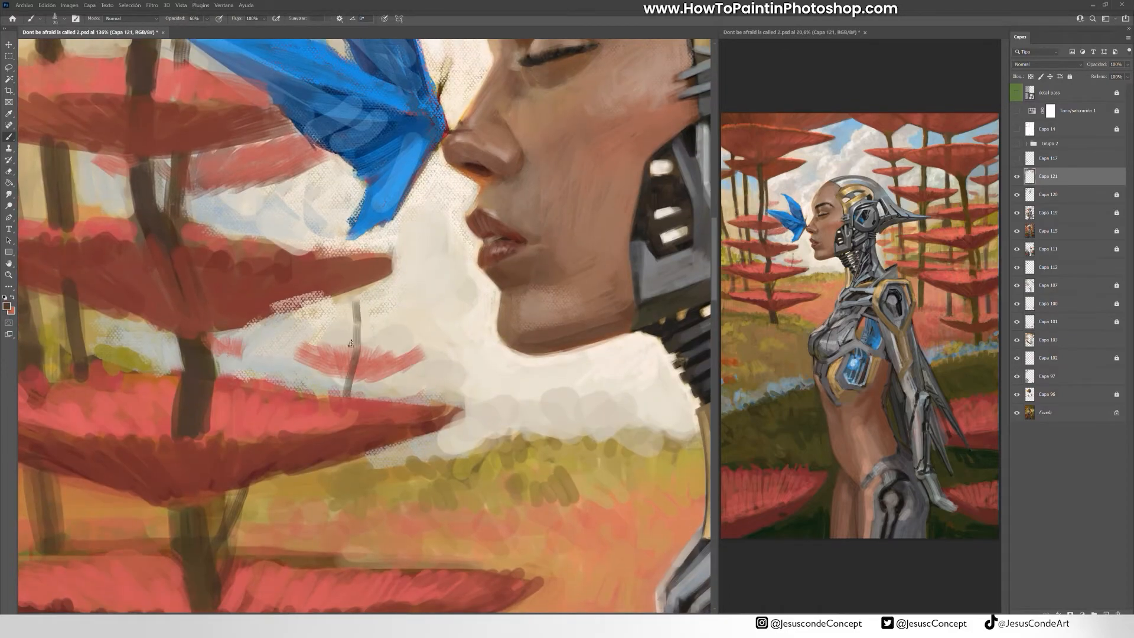
pyautogui.moveTo(275, 315); pyautogui.dragTo(275, 380)
pyautogui.moveTo(278, 244); pyautogui.dragTo(280, 187)
# - Switch back to red, paint more small canopies on the distant trunks beneath the butterfly, and add a new layer
pyautogui.press('x')
pyautogui.moveTo(361, 308); pyautogui.dragTo(408, 267)
pyautogui.moveTo(284, 216); pyautogui.dragTo(325, 175)
pyautogui.moveTo(277, 216); pyautogui.dragTo(225, 192)
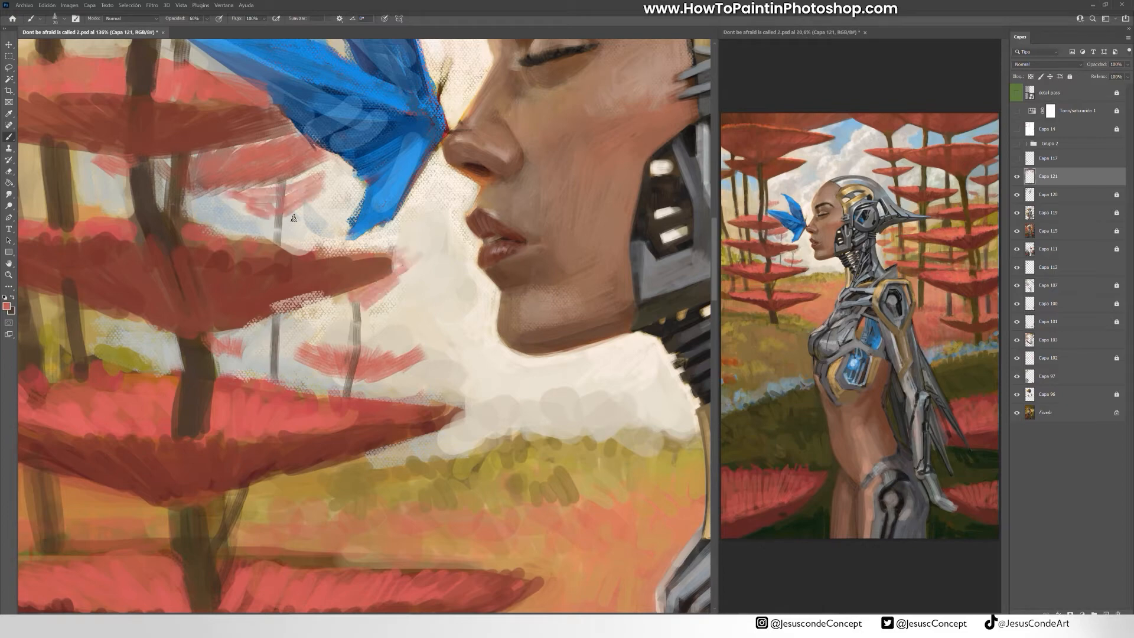
pyautogui.moveTo(261, 330)
pyautogui.mouseDown()
pyautogui.moveTo(325, 313)
pyautogui.moveTo(267, 381)
pyautogui.mouseUp()
pyautogui.moveTo(439, 252); pyautogui.dragTo(313, 236)
pyautogui.moveTo(307, 148); pyautogui.dragTo(349, 303)
pyautogui.hotkey('ctrl', 'shift', 'alt', 'n')
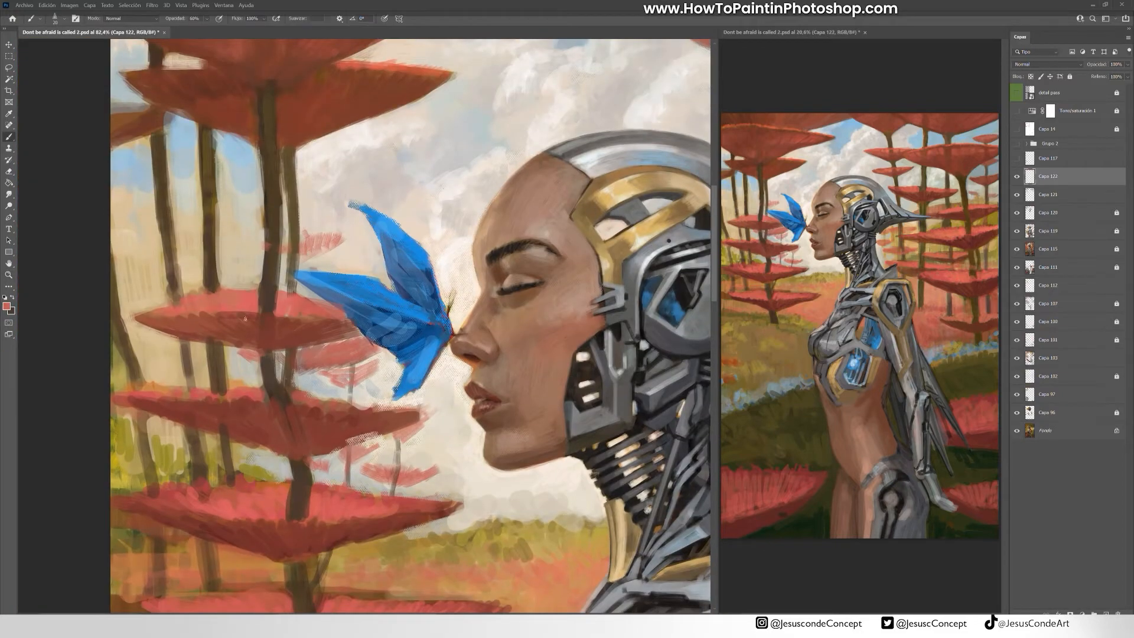
# - Sample the red of the canopy left of the butterfly and enlarge the brush
pyautogui.keyDown('alt'); pyautogui.click(241, 315); pyautogui.keyUp('alt')
pyautogui.press(']')
pyautogui.press(']')
pyautogui.press(']')
pyautogui.moveTo(123, 262); pyautogui.dragTo(169, 294)
pyautogui.moveTo(255, 239); pyautogui.dragTo(207, 277)
pyautogui.moveTo(259, 237)
pyautogui.mouseDown()
pyautogui.moveTo(163, 283)
pyautogui.moveTo(176, 273)
pyautogui.mouseUp()
pyautogui.hotkey('ctrl', 'z')
pyautogui.hotkey('ctrl', 'z')
pyautogui.hotkey('ctrl', 'z')
# - Paint a wide faint distant canopy across the thin left trunks with a sampled muted red
pyautogui.moveTo(113, 242); pyautogui.dragTo(165, 276)
pyautogui.keyDown('alt'); pyautogui.click(236, 326); pyautogui.keyUp('alt')
pyautogui.moveTo(252, 235); pyautogui.dragTo(176, 273)
pyautogui.moveTo(112, 242); pyautogui.dragTo(172, 272)
pyautogui.moveTo(119, 244); pyautogui.dragTo(168, 237)
pyautogui.moveTo(206, 229); pyautogui.dragTo(172, 252)
pyautogui.moveTo(258, 222); pyautogui.dragTo(213, 238)
pyautogui.moveTo(199, 233); pyautogui.dragTo(145, 272)
# - Paint over the underside of the large upper left canopy with a sampled red
pyautogui.moveTo(362, 93); pyautogui.dragTo(328, 120)
pyautogui.moveTo(407, 80); pyautogui.dragTo(303, 130)
pyautogui.keyDown('alt'); pyautogui.click(342, 91); pyautogui.keyUp('alt')
pyautogui.moveTo(409, 93); pyautogui.dragTo(339, 121)
pyautogui.moveTo(246, 98)
pyautogui.mouseDown()
pyautogui.moveTo(234, 120)
pyautogui.moveTo(216, 121)
pyautogui.mouseUp()
pyautogui.moveTo(184, 94); pyautogui.dragTo(155, 93)
pyautogui.moveTo(213, 85); pyautogui.dragTo(224, 99)
# - Lower the opacity of the active layer and add a new layer for the brush
pyautogui.press('v')
pyautogui.press('5')
pyautogui.press('6')
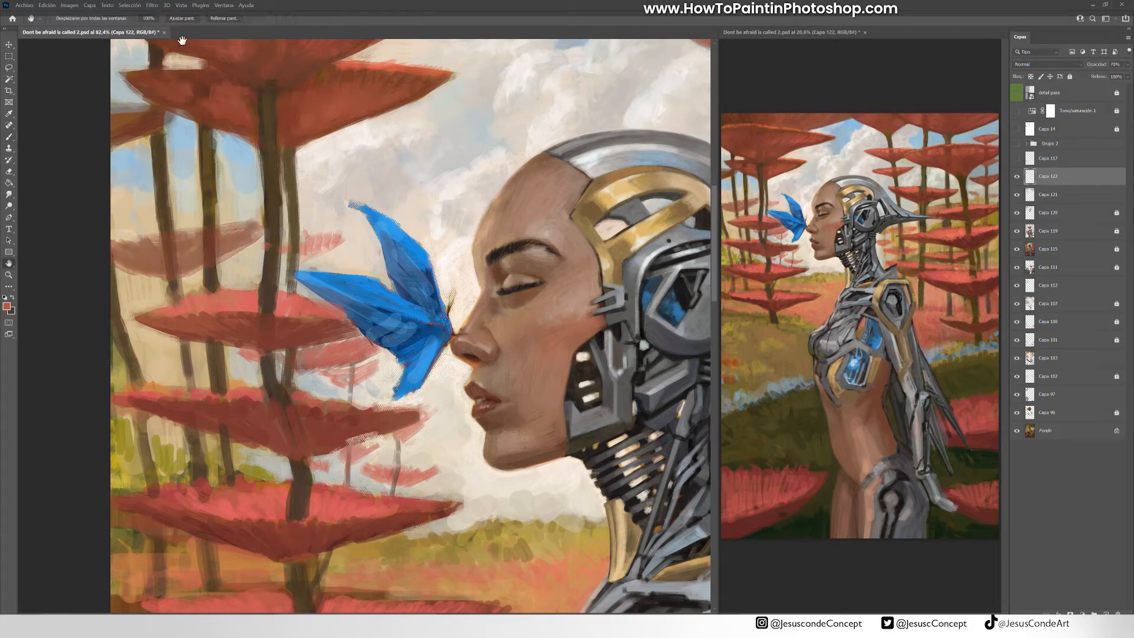
pyautogui.hotkey('ctrl', 'alt', 'shift', 'n')
pyautogui.press('b')
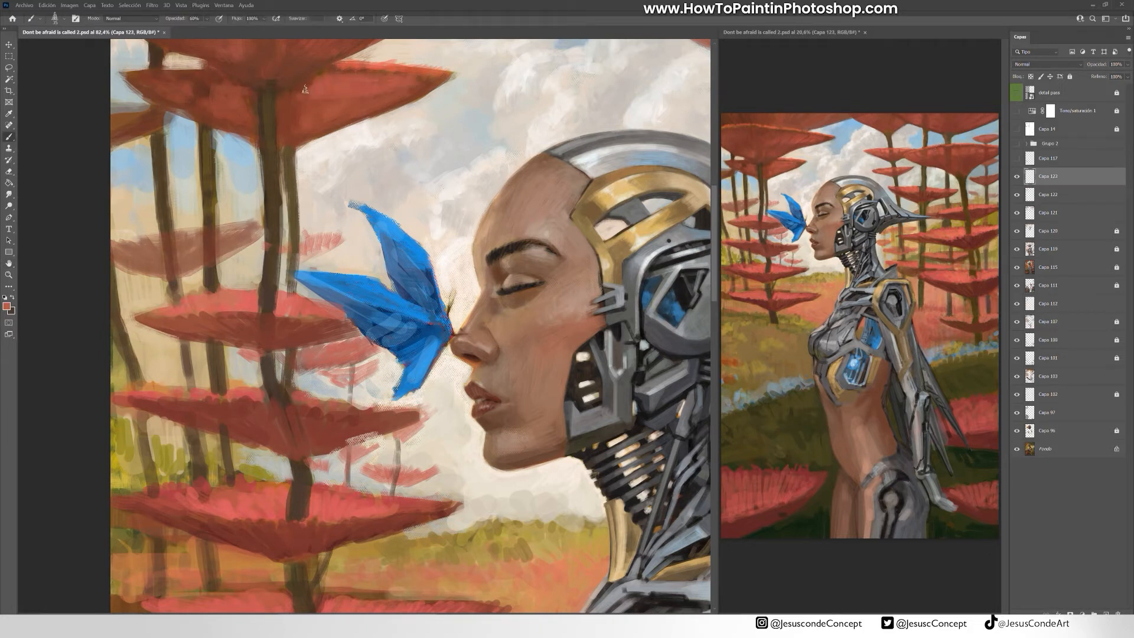
# - Touch up the upper left canopy on the new layer and merge it down through the two layers beneath
pyautogui.moveTo(242, 83); pyautogui.dragTo(148, 91)
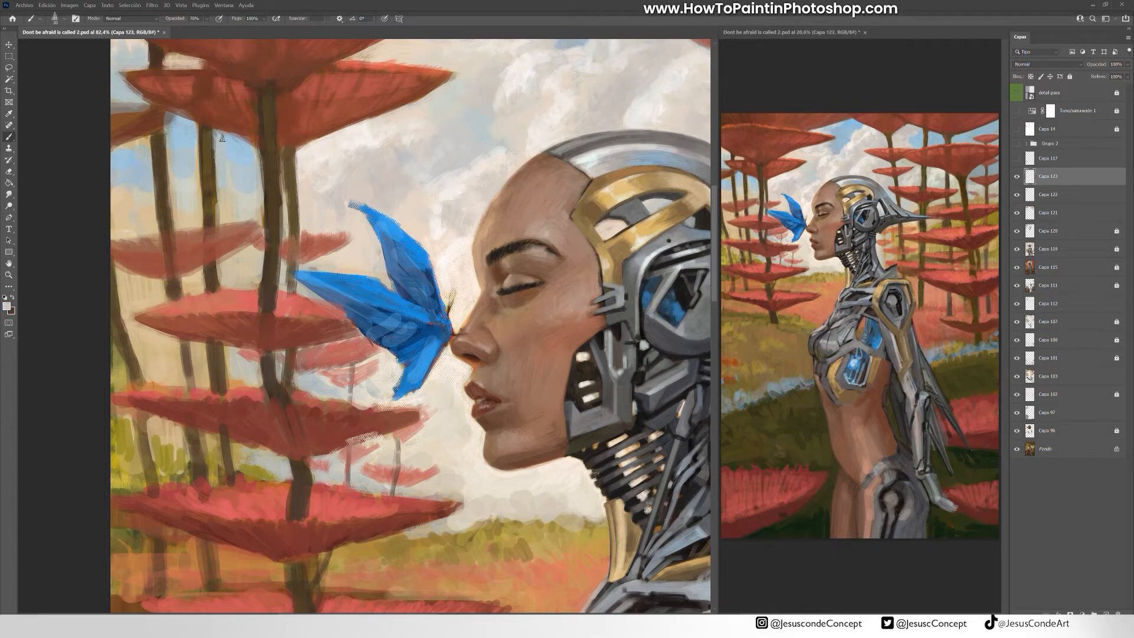
pyautogui.hotkey('ctrl', 'e')
pyautogui.hotkey('ctrl', 'e')
# - Refine the sky between the upper left trunks with sampled colours, lowering the brush opacity to 40%
pyautogui.keyDown('alt'); pyautogui.click(182, 193); pyautogui.keyUp('alt')
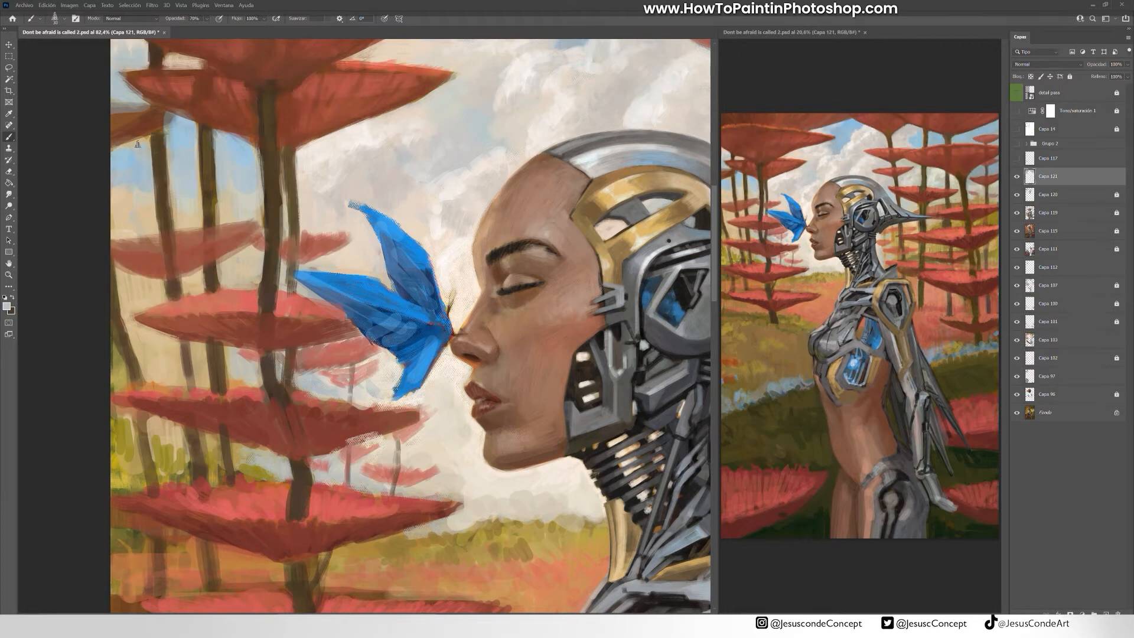
pyautogui.keyDown('alt'); pyautogui.click(144, 120); pyautogui.keyUp('alt')
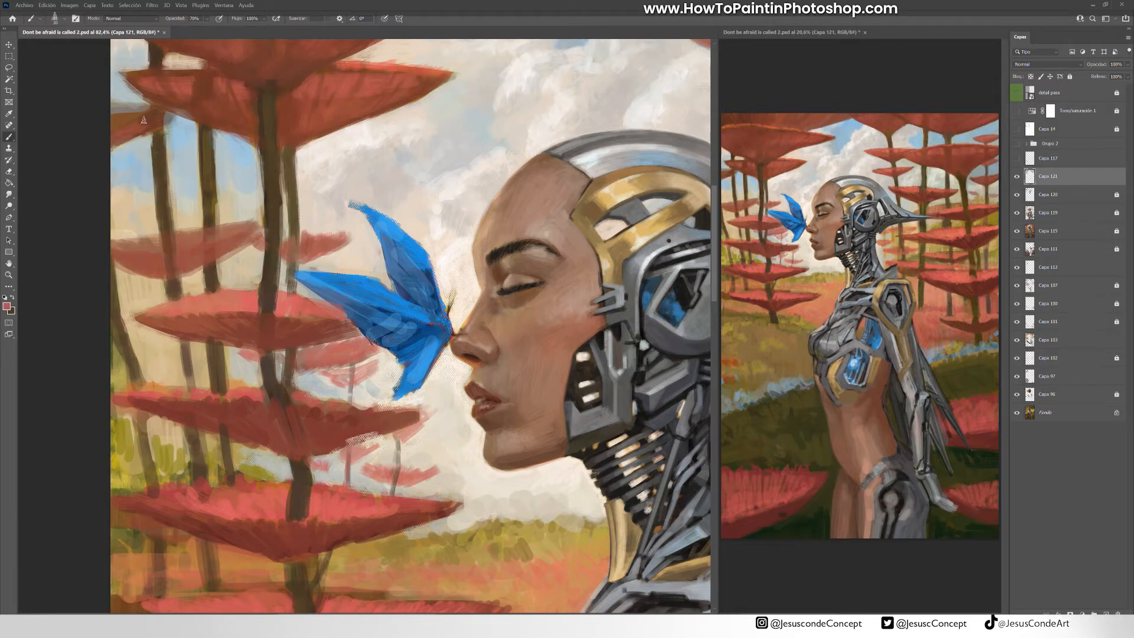
pyautogui.keyDown('alt'); pyautogui.click(188, 111); pyautogui.keyUp('alt')
pyautogui.moveTo(179, 115)
pyautogui.mouseDown()
pyautogui.moveTo(113, 146)
pyautogui.moveTo(177, 133)
pyautogui.mouseUp()
pyautogui.press('4')
pyautogui.moveTo(185, 182); pyautogui.dragTo(162, 151)
# - Repaint the distant canopy across the left trunks with a sampled brighter red
pyautogui.keyDown('alt'); pyautogui.click(225, 283); pyautogui.keyUp('alt')
pyautogui.moveTo(245, 275); pyautogui.dragTo(280, 258)
pyautogui.keyDown('alt'); pyautogui.click(262, 251); pyautogui.keyUp('alt')
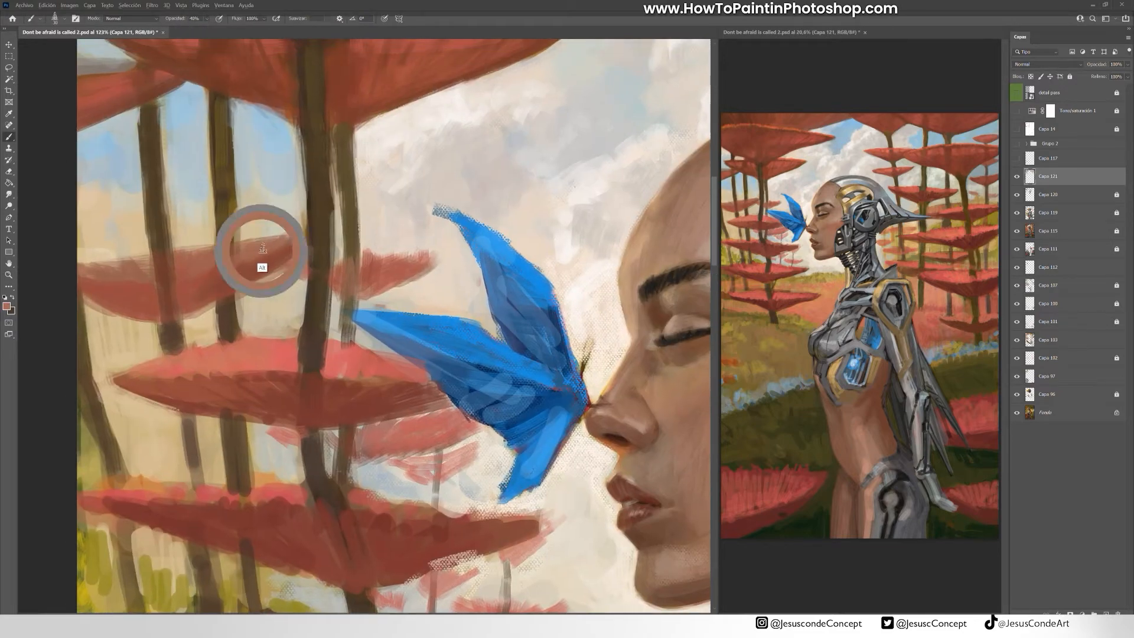
pyautogui.moveTo(201, 264); pyautogui.dragTo(111, 266)
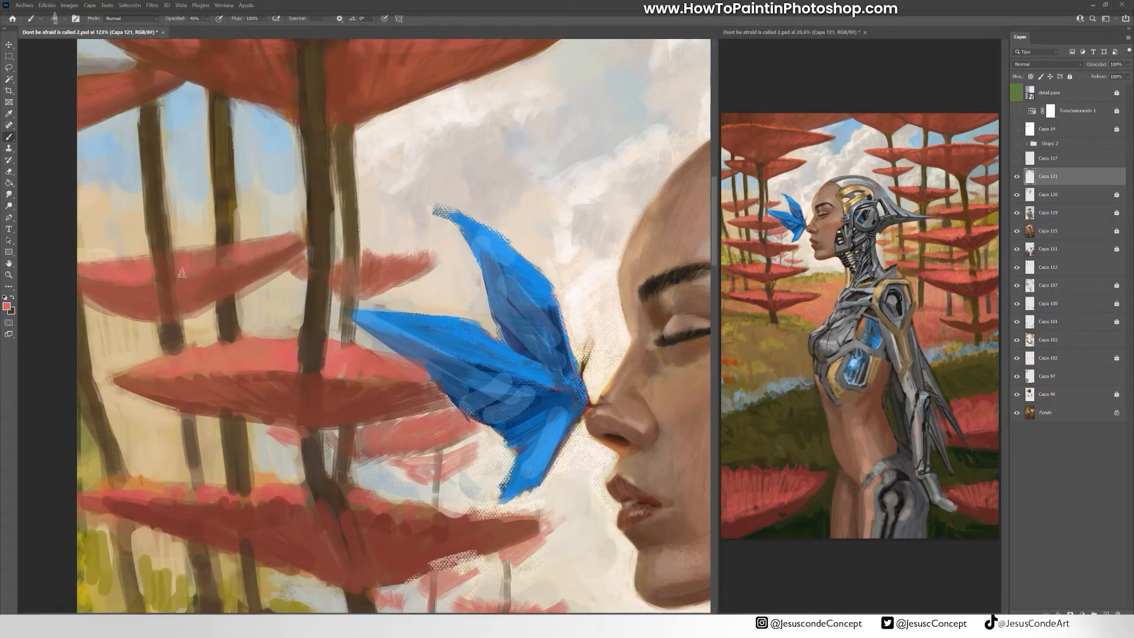
# - Sample dark brown and strengthen the distant trunks above and across the left canopy
pyautogui.keyDown('alt'); pyautogui.click(309, 238); pyautogui.keyUp('alt')
pyautogui.moveTo(309, 210); pyautogui.dragTo(309, 189)
pyautogui.moveTo(161, 277); pyautogui.dragTo(169, 189)
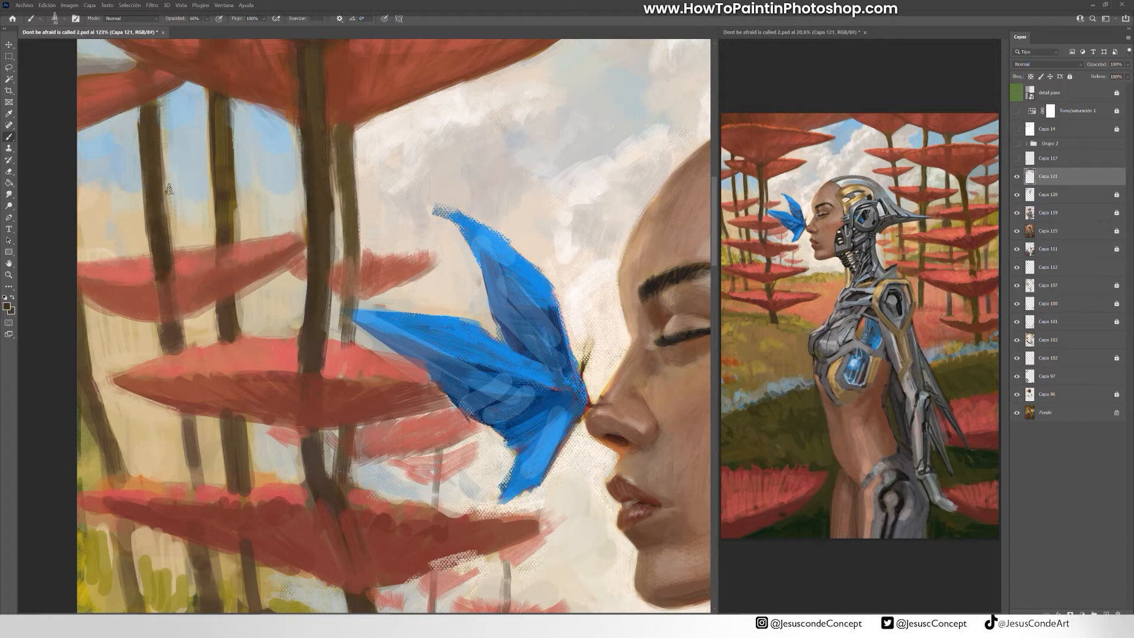
pyautogui.moveTo(160, 118); pyautogui.dragTo(165, 204)
pyautogui.keyDown('alt'); pyautogui.click(170, 217); pyautogui.keyUp('alt')
pyautogui.moveTo(169, 228); pyautogui.dragTo(161, 108)
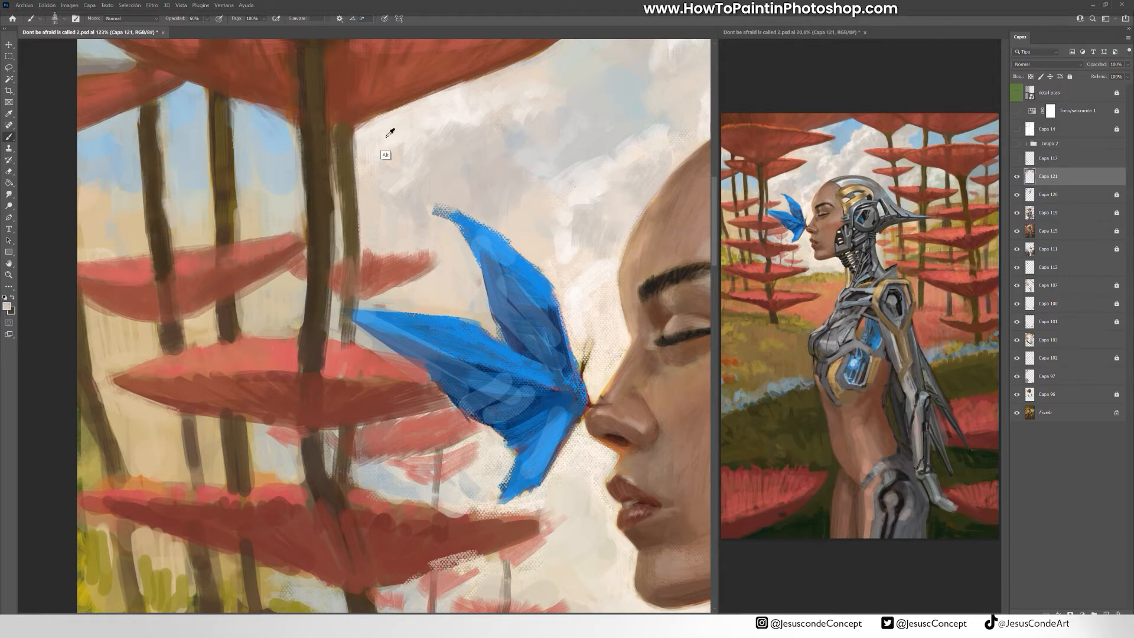
# - Paint pale cloud tones into the sky between the left trunks with sampled colours
pyautogui.moveTo(298, 174)
pyautogui.mouseDown()
pyautogui.moveTo(246, 185)
pyautogui.moveTo(85, 159)
pyautogui.moveTo(110, 204)
pyautogui.moveTo(77, 150)
pyautogui.mouseUp()
pyautogui.keyDown('alt'); pyautogui.click(125, 217); pyautogui.keyUp('alt')
pyautogui.moveTo(203, 236); pyautogui.dragTo(271, 215)
# - Smooth the red top and underside of the canopy directly left of the butterfly
pyautogui.scroll(-2, 302, 295)
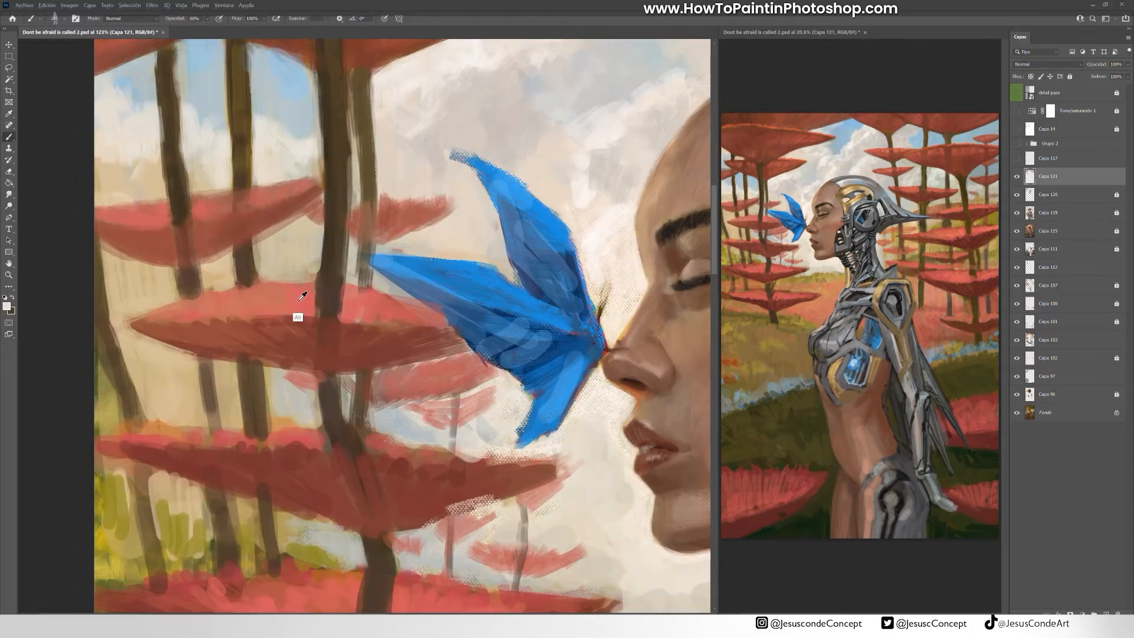
pyautogui.moveTo(272, 320); pyautogui.dragTo(159, 332)
pyautogui.moveTo(267, 364)
pyautogui.mouseDown()
pyautogui.moveTo(458, 354)
pyautogui.moveTo(400, 333)
pyautogui.mouseUp()
# - Reshape the small distant canopy above the butterfly's left wing with sampled red and sky colours
pyautogui.keyDown('alt'); pyautogui.click(351, 250); pyautogui.keyUp('alt')
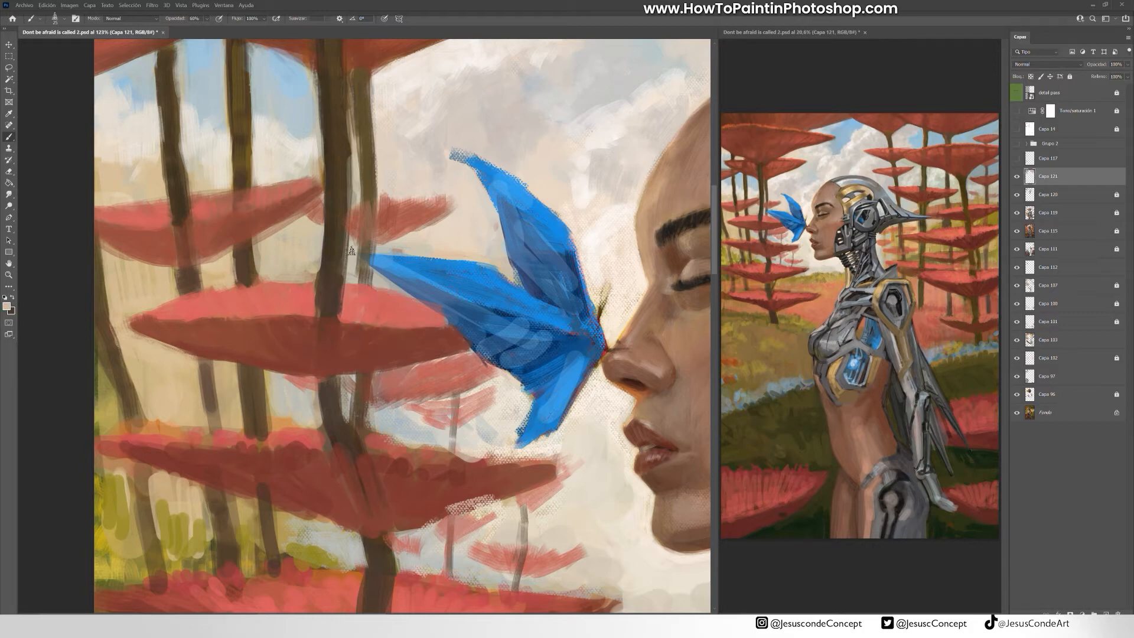
pyautogui.keyDown('alt'); pyautogui.click(456, 199); pyautogui.keyUp('alt')
pyautogui.moveTo(411, 203)
pyautogui.mouseDown()
pyautogui.moveTo(468, 207)
pyautogui.moveTo(433, 209)
pyautogui.mouseUp()
pyautogui.keyDown('alt'); pyautogui.click(410, 247); pyautogui.keyUp('alt')
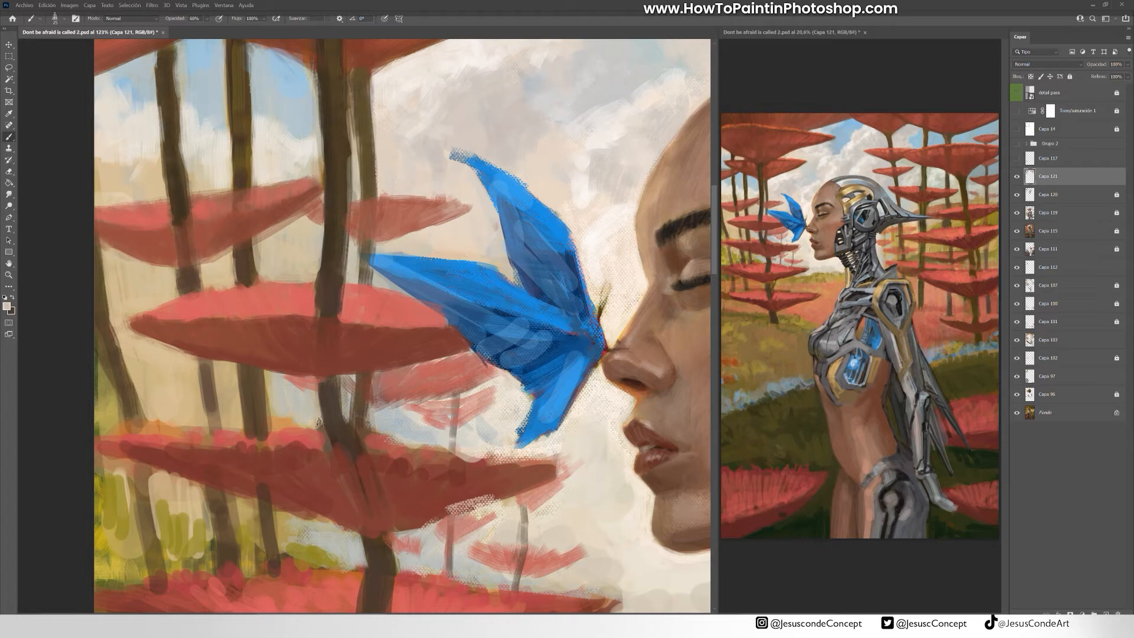
# - Refine the background above the middle canopy and the small distant canopies beneath the butterfly with sampled colours
pyautogui.moveTo(319, 422)
pyautogui.mouseDown()
pyautogui.moveTo(168, 358)
pyautogui.moveTo(103, 412)
pyautogui.mouseUp()
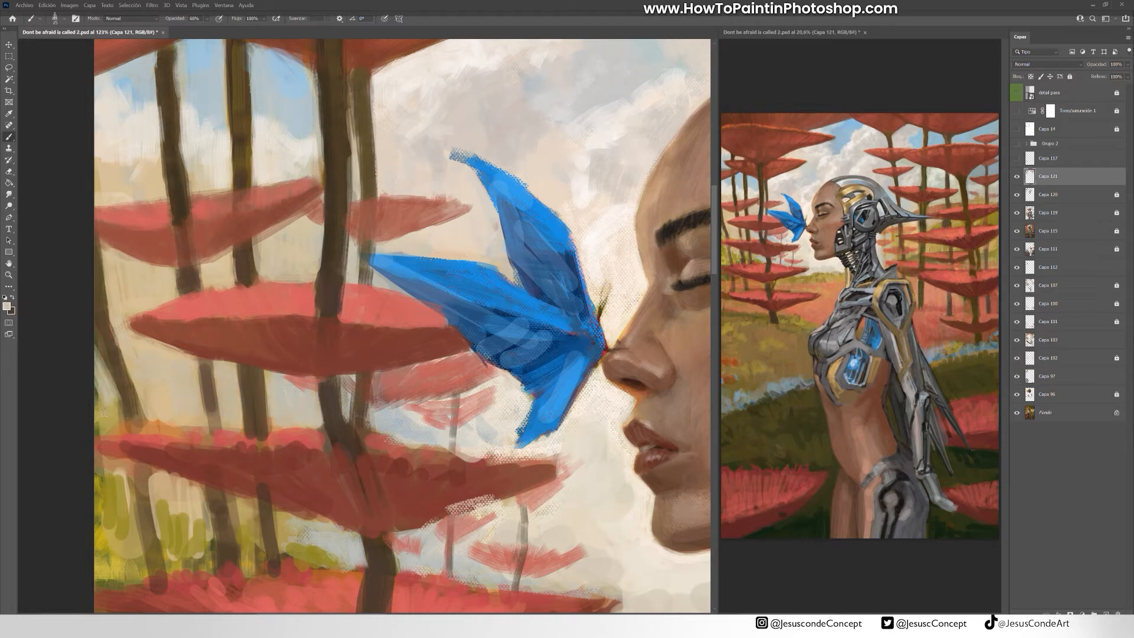
pyautogui.keyDown('alt'); pyautogui.click(433, 422); pyautogui.keyUp('alt')
pyautogui.moveTo(421, 416); pyautogui.dragTo(472, 409)
pyautogui.keyDown('alt'); pyautogui.click(482, 414); pyautogui.keyUp('alt')
pyautogui.moveTo(495, 392); pyautogui.dragTo(482, 398)
pyautogui.keyDown('alt'); pyautogui.click(357, 378); pyautogui.keyUp('alt')
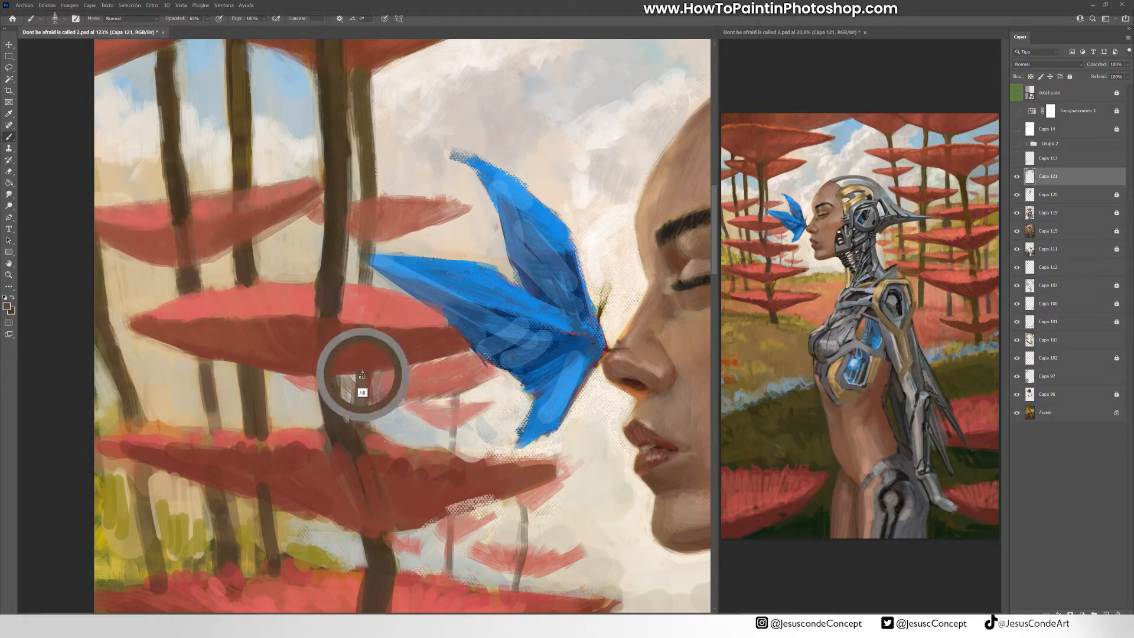
# - Clean up the edges of the distant canopies beneath the butterfly with the pale sky colour
pyautogui.moveTo(407, 374)
pyautogui.mouseDown()
pyautogui.moveTo(470, 364)
pyautogui.moveTo(499, 376)
pyautogui.mouseUp()
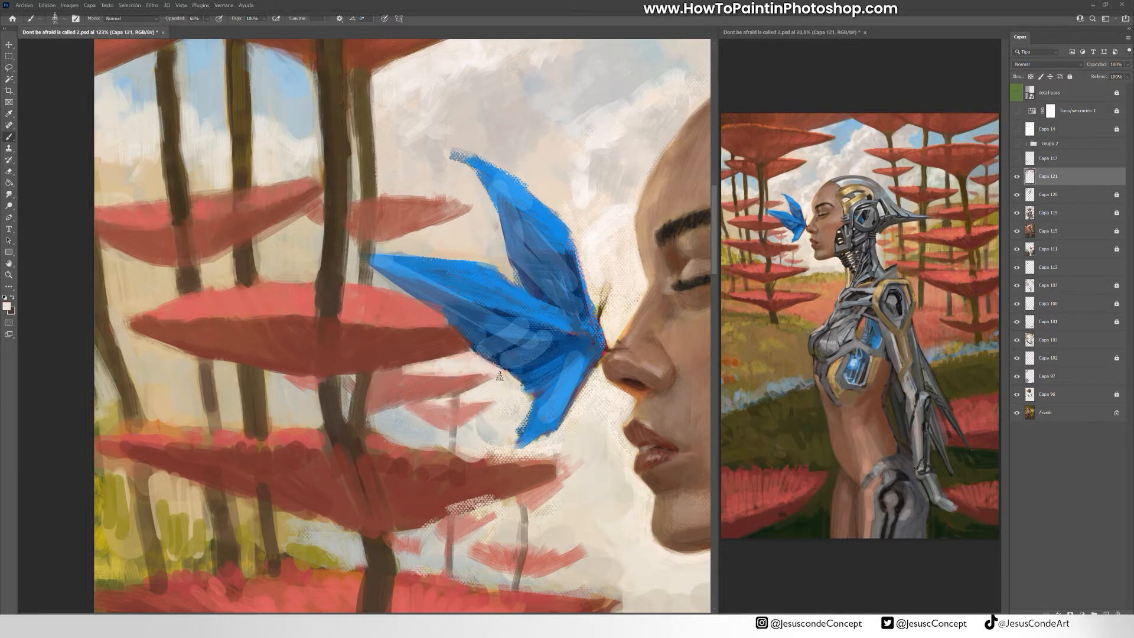
pyautogui.moveTo(349, 377); pyautogui.dragTo(298, 383)
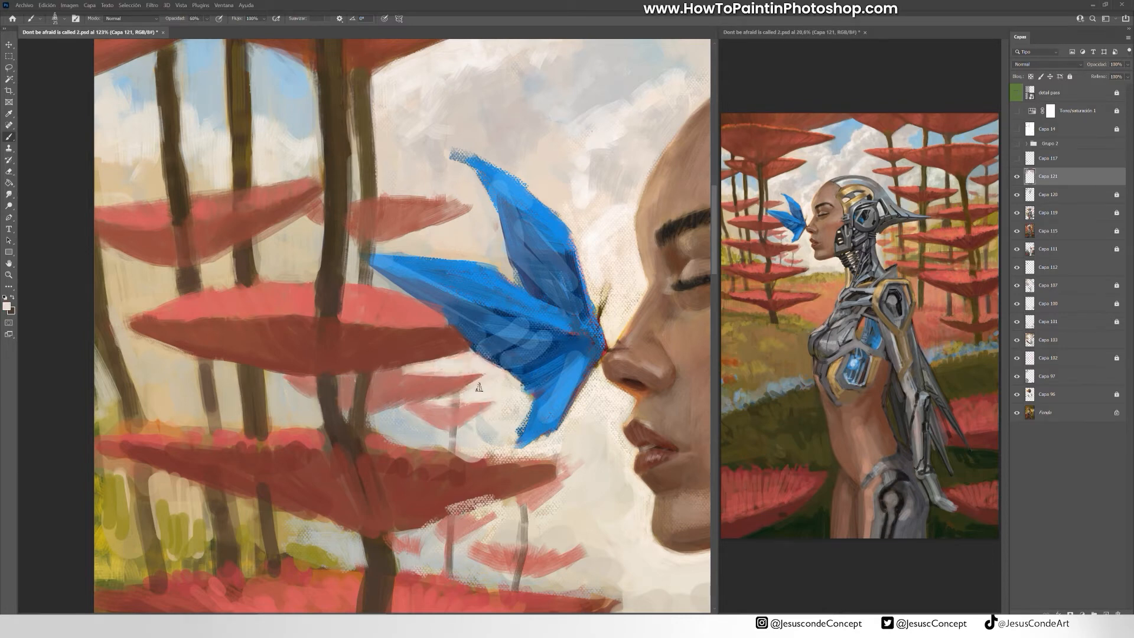
pyautogui.moveTo(479, 387)
pyautogui.mouseDown()
pyautogui.moveTo(414, 443)
pyautogui.moveTo(408, 422)
pyautogui.moveTo(465, 440)
pyautogui.mouseUp()
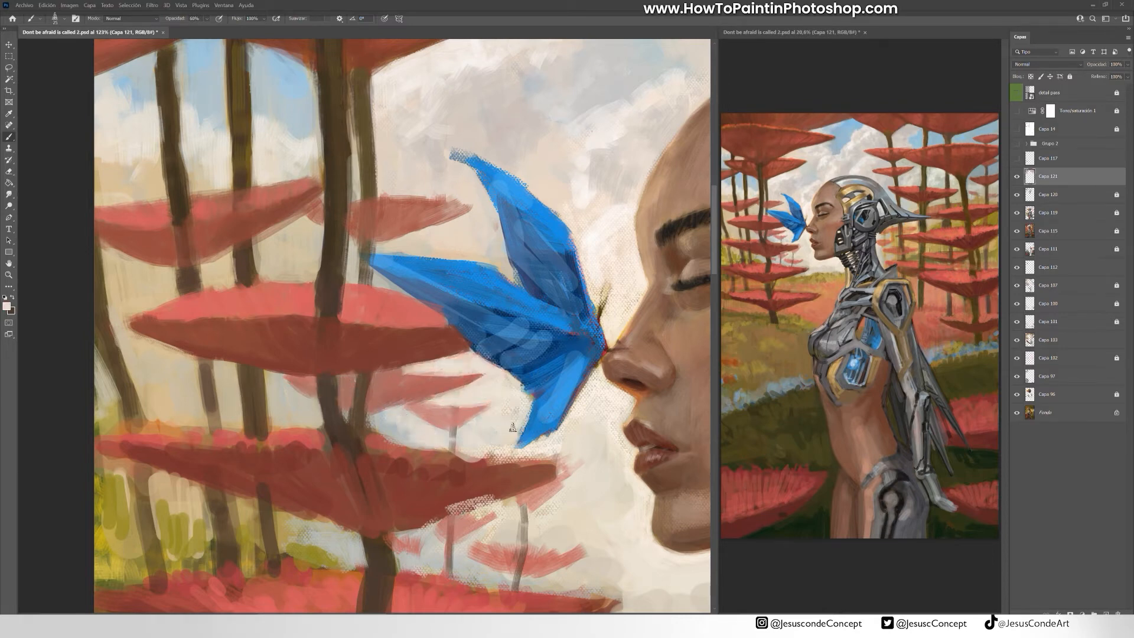
# - Smooth the surface and right tip of the canopy below the butterfly with sampled reds
pyautogui.moveTo(453, 347); pyautogui.dragTo(427, 241)
pyautogui.keyDown('alt'); pyautogui.click(413, 390); pyautogui.keyUp('alt')
pyautogui.moveTo(422, 411); pyautogui.dragTo(548, 356)
pyautogui.moveTo(548, 355); pyautogui.dragTo(481, 366)
pyautogui.keyDown('alt'); pyautogui.click(354, 340); pyautogui.keyUp('alt')
pyautogui.moveTo(345, 332)
pyautogui.mouseDown()
pyautogui.moveTo(385, 352)
pyautogui.moveTo(521, 356)
pyautogui.mouseUp()
pyautogui.moveTo(350, 355)
pyautogui.mouseDown()
pyautogui.moveTo(213, 335)
pyautogui.moveTo(229, 342)
pyautogui.mouseUp()
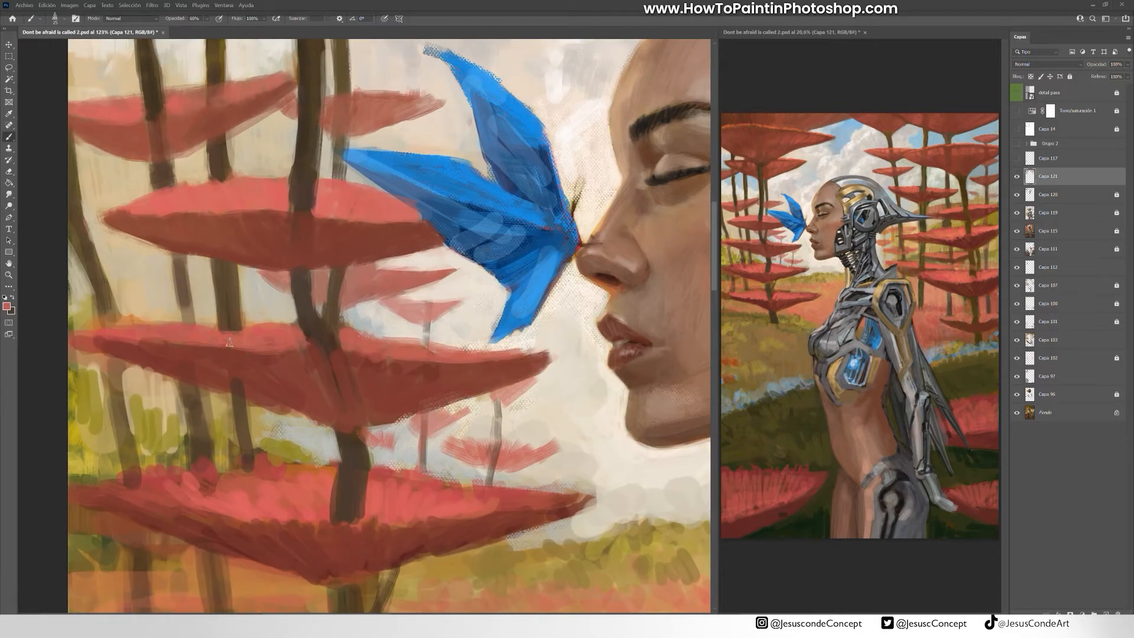
# - Redefine the left tip of that canopy and paint green foliage behind the left trunks with a larger brush
pyautogui.keyDown('alt'); pyautogui.click(148, 337); pyautogui.keyUp('alt')
pyautogui.keyDown('alt'); pyautogui.click(82, 363); pyautogui.keyUp('alt')
pyautogui.moveTo(145, 340)
pyautogui.mouseDown()
pyautogui.moveTo(111, 342)
pyautogui.moveTo(98, 397)
pyautogui.mouseUp()
pyautogui.moveTo(73, 354); pyautogui.dragTo(77, 326)
pyautogui.moveTo(88, 455); pyautogui.dragTo(92, 403)
pyautogui.press(']')
pyautogui.press(']')
pyautogui.moveTo(145, 452)
pyautogui.mouseDown()
pyautogui.moveTo(167, 423)
pyautogui.moveTo(142, 399)
pyautogui.moveTo(163, 376)
pyautogui.mouseUp()
pyautogui.keyDown('alt'); pyautogui.click(163, 390); pyautogui.keyUp('alt')
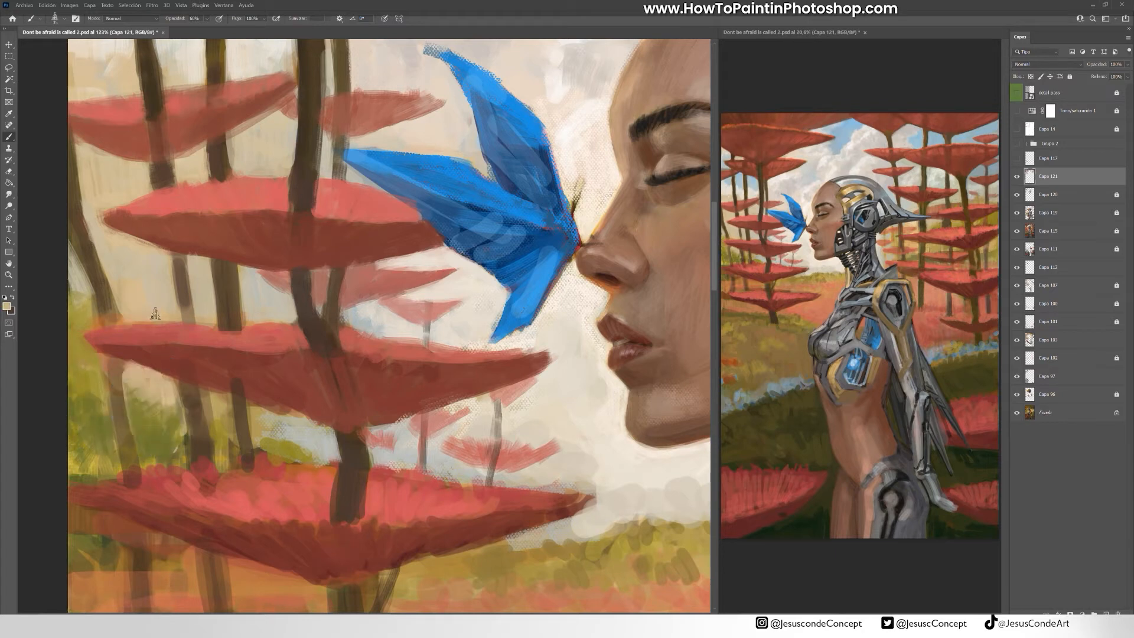
# - Paint sampled background colours around the far left trunk and in the foliage below the canopy
pyautogui.keyDown('alt'); pyautogui.click(98, 284); pyautogui.keyUp('alt')
pyautogui.moveTo(107, 269); pyautogui.dragTo(123, 314)
pyautogui.moveTo(74, 284); pyautogui.dragTo(86, 322)
pyautogui.keyDown('alt'); pyautogui.click(145, 395); pyautogui.keyUp('alt')
pyautogui.moveTo(133, 387); pyautogui.dragTo(164, 411)
# - Sample the dark trunk colour and repaint the far left trunk below the canopy
pyautogui.keyDown('alt'); pyautogui.click(103, 321); pyautogui.keyUp('alt')
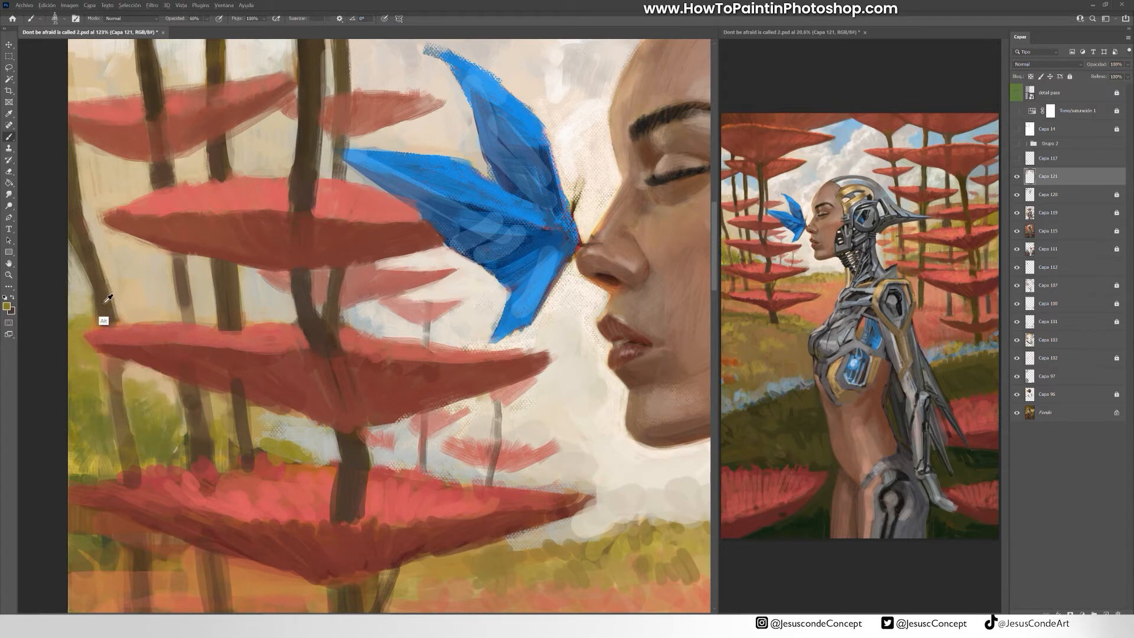
pyautogui.moveTo(116, 362); pyautogui.dragTo(126, 464)
pyautogui.moveTo(123, 416); pyautogui.dragTo(135, 462)
# - Fill the gaps between the left trunks above the lower canopy with sampled green foliage colours
pyautogui.keyDown('alt'); pyautogui.click(176, 416); pyautogui.keyUp('alt')
pyautogui.moveTo(185, 387)
pyautogui.mouseDown()
pyautogui.moveTo(194, 438)
pyautogui.moveTo(157, 393)
pyautogui.mouseUp()
pyautogui.keyDown('alt'); pyautogui.click(222, 417); pyautogui.keyUp('alt')
pyautogui.moveTo(222, 414); pyautogui.dragTo(221, 455)
pyautogui.moveTo(256, 419)
pyautogui.mouseDown()
pyautogui.moveTo(260, 440)
pyautogui.moveTo(279, 449)
pyautogui.mouseUp()
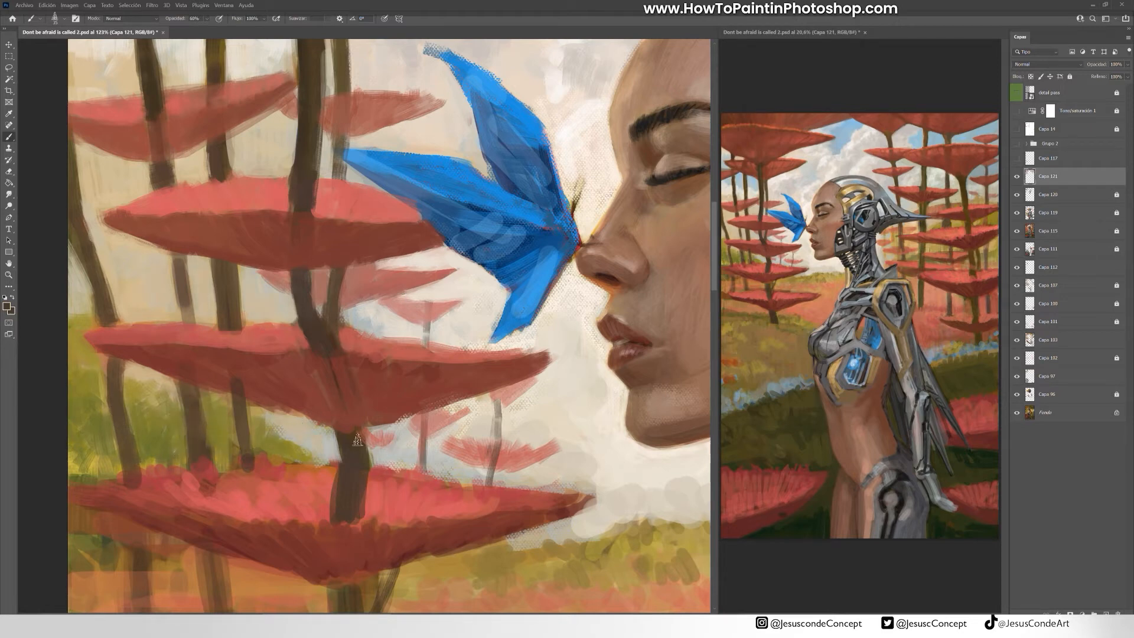
# - Darken the main trunk above the lower canopy and smooth that canopy's top surface with sampled reds
pyautogui.moveTo(357, 440); pyautogui.dragTo(337, 513)
pyautogui.keyDown('alt'); pyautogui.click(297, 483); pyautogui.keyUp('alt')
pyautogui.moveTo(292, 481)
pyautogui.mouseDown()
pyautogui.moveTo(274, 468)
pyautogui.moveTo(111, 492)
pyautogui.mouseUp()
pyautogui.moveTo(270, 464); pyautogui.dragTo(198, 482)
pyautogui.moveTo(125, 491); pyautogui.dragTo(205, 507)
pyautogui.moveTo(370, 480)
pyautogui.mouseDown()
pyautogui.moveTo(361, 515)
pyautogui.moveTo(467, 494)
pyautogui.mouseUp()
pyautogui.keyDown('alt'); pyautogui.click(557, 502); pyautogui.keyUp('alt')
pyautogui.moveTo(478, 496)
pyautogui.mouseDown()
pyautogui.moveTo(555, 501)
pyautogui.moveTo(467, 517)
pyautogui.mouseUp()
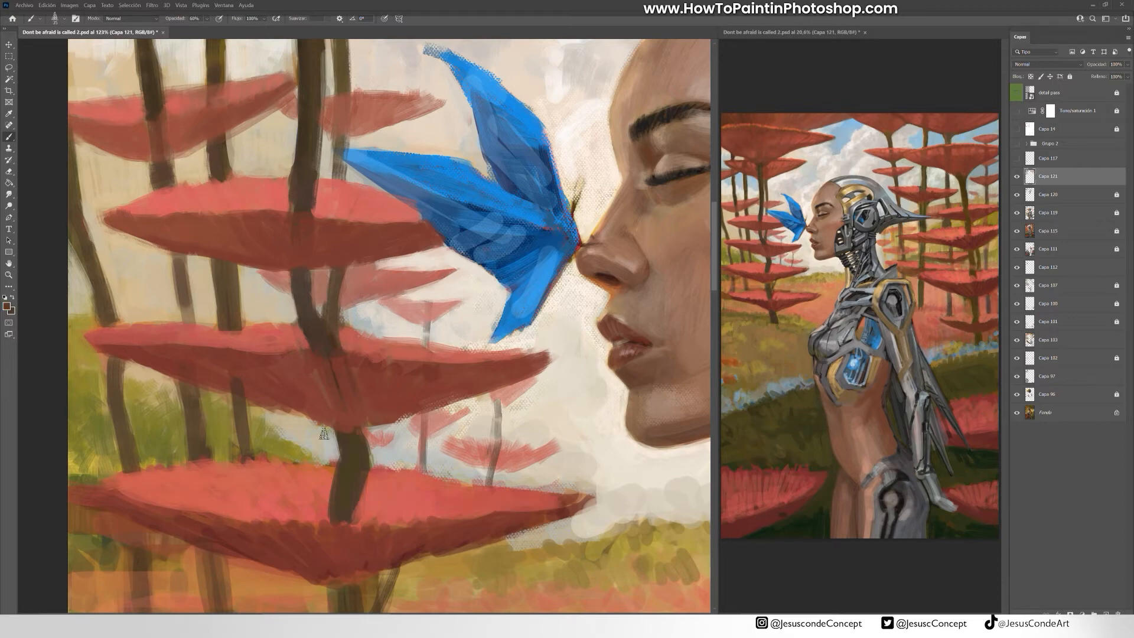
# - Darken the underside and left tip of the lowest canopy with a sampled deep red
pyautogui.moveTo(451, 379); pyautogui.dragTo(340, 137)
pyautogui.keyDown('alt'); pyautogui.click(332, 471); pyautogui.keyUp('alt')
pyautogui.moveTo(362, 477); pyautogui.dragTo(570, 409)
pyautogui.moveTo(568, 413); pyautogui.dragTo(484, 432)
pyautogui.moveTo(229, 498); pyautogui.dragTo(348, 486)
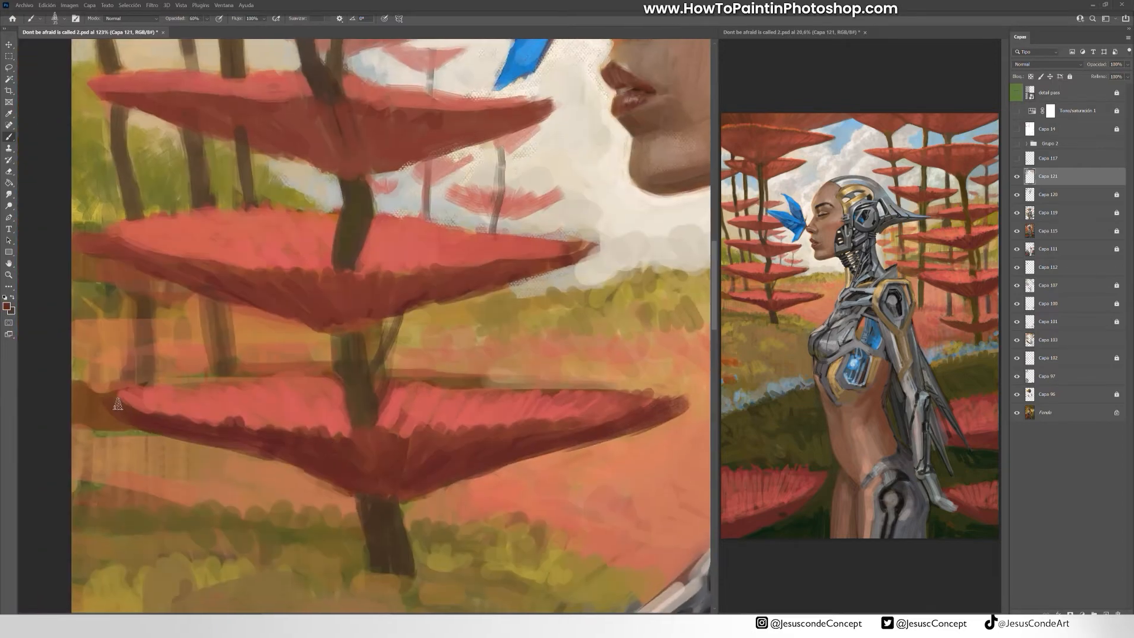
pyautogui.moveTo(128, 427); pyautogui.dragTo(347, 495)
pyautogui.moveTo(99, 400); pyautogui.dragTo(112, 416)
# - Paint the background left of the second-lowest canopy and darken the left half of its underside
pyautogui.keyDown('alt'); pyautogui.click(112, 328); pyautogui.keyUp('alt')
pyautogui.moveTo(86, 315)
pyautogui.mouseDown()
pyautogui.moveTo(112, 309)
pyautogui.moveTo(109, 284)
pyautogui.mouseUp()
pyautogui.moveTo(78, 244); pyautogui.dragTo(174, 317)
pyautogui.moveTo(182, 296)
pyautogui.mouseDown()
pyautogui.moveTo(195, 315)
pyautogui.moveTo(299, 329)
pyautogui.mouseUp()
pyautogui.keyDown('alt'); pyautogui.click(269, 306); pyautogui.keyUp('alt')
pyautogui.moveTo(245, 300); pyautogui.dragTo(301, 322)
pyautogui.moveTo(205, 272); pyautogui.dragTo(263, 280)
# - Darken the right half of the second-lowest canopy's underside out to its tip
pyautogui.moveTo(349, 297); pyautogui.dragTo(416, 290)
pyautogui.moveTo(335, 326); pyautogui.dragTo(373, 319)
pyautogui.moveTo(404, 311)
pyautogui.mouseDown()
pyautogui.moveTo(435, 303)
pyautogui.moveTo(374, 280)
pyautogui.moveTo(345, 299)
pyautogui.mouseUp()
pyautogui.moveTo(385, 291); pyautogui.dragTo(385, 302)
pyautogui.moveTo(484, 276); pyautogui.dragTo(511, 268)
pyautogui.moveTo(489, 260); pyautogui.dragTo(524, 253)
# - Pick a brighter red and paint a highlight along the front rim of the second-lowest canopy
pyautogui.keyDown('alt'); pyautogui.click(405, 253); pyautogui.keyUp('alt')
pyautogui.click(7, 306)
pyautogui.click(633, 307)
pyautogui.moveTo(352, 273); pyautogui.dragTo(471, 266)
pyautogui.moveTo(479, 269); pyautogui.dragTo(581, 247)
pyautogui.moveTo(326, 272); pyautogui.dragTo(207, 262)
pyautogui.moveTo(179, 257); pyautogui.dragTo(97, 230)
pyautogui.moveTo(177, 256); pyautogui.dragTo(190, 260)
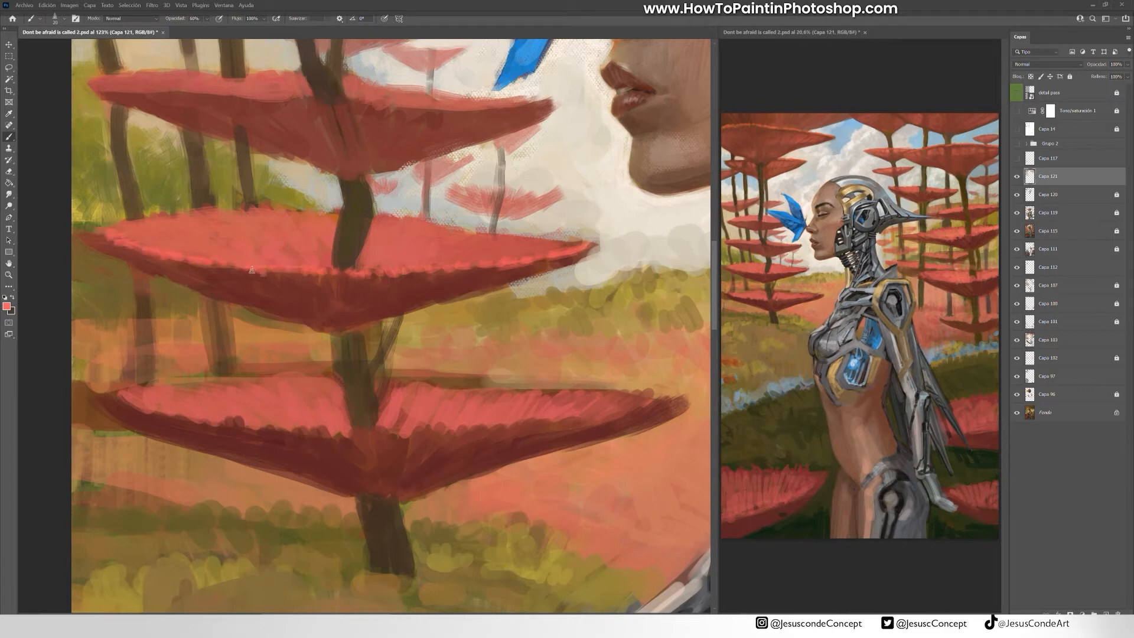
# - Paint the same bright red rim on the lowest canopy and the third canopy from the ground
pyautogui.moveTo(373, 431)
pyautogui.mouseDown()
pyautogui.moveTo(585, 420)
pyautogui.moveTo(670, 400)
pyautogui.moveTo(229, 421)
pyautogui.moveTo(117, 398)
pyautogui.mouseUp()
pyautogui.moveTo(327, 96); pyautogui.dragTo(541, 100)
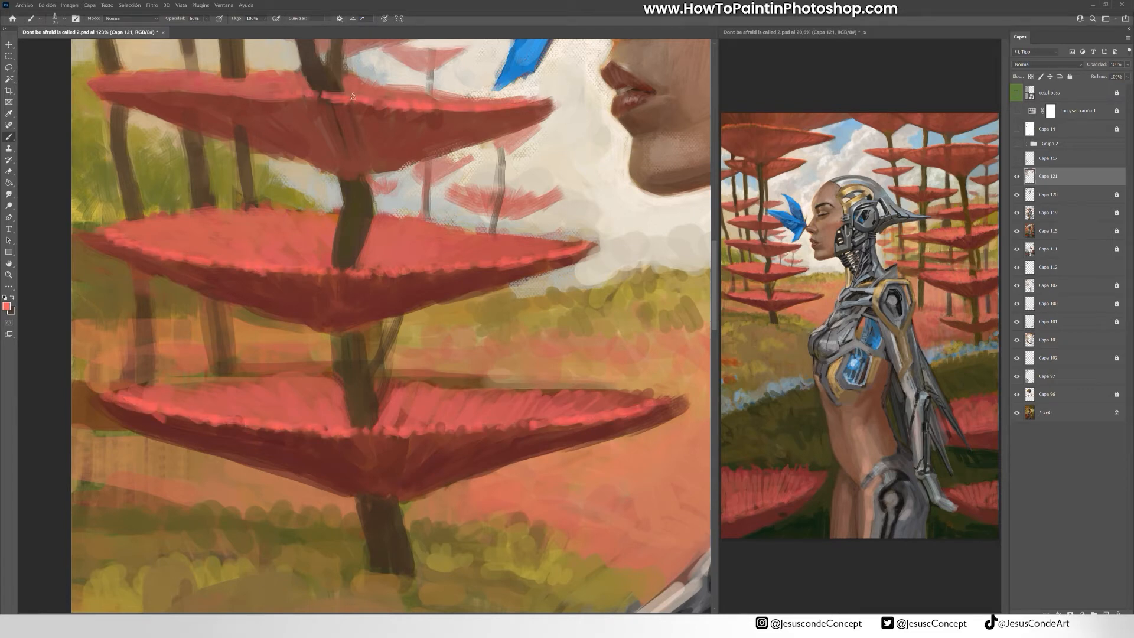
pyautogui.moveTo(199, 91); pyautogui.dragTo(97, 85)
# - Swap to dark red, paint ribs under the canopy left of the butterfly with a smaller brush, and save the document
pyautogui.scroll(5, 252, 172)
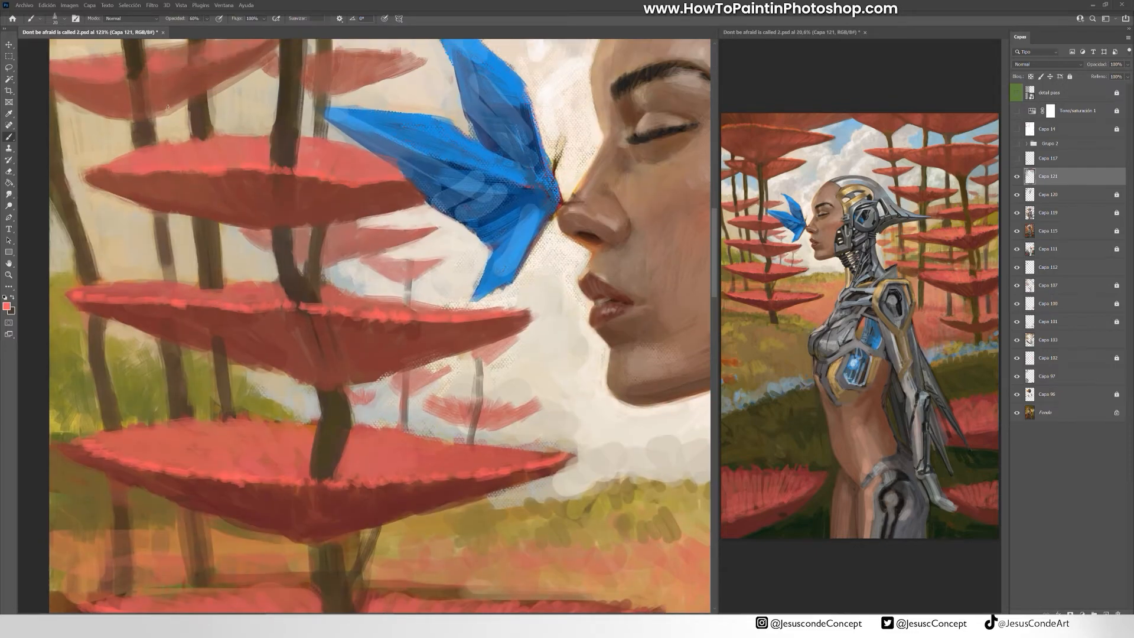
pyautogui.moveTo(371, 47)
pyautogui.mouseDown()
pyautogui.moveTo(405, 384)
pyautogui.moveTo(377, 609)
pyautogui.mouseUp()
pyautogui.moveTo(599, 271); pyautogui.dragTo(551, 260)
pyautogui.moveTo(405, 591); pyautogui.dragTo(404, 241)
pyautogui.moveTo(425, 592); pyautogui.dragTo(409, 253)
pyautogui.press('x')
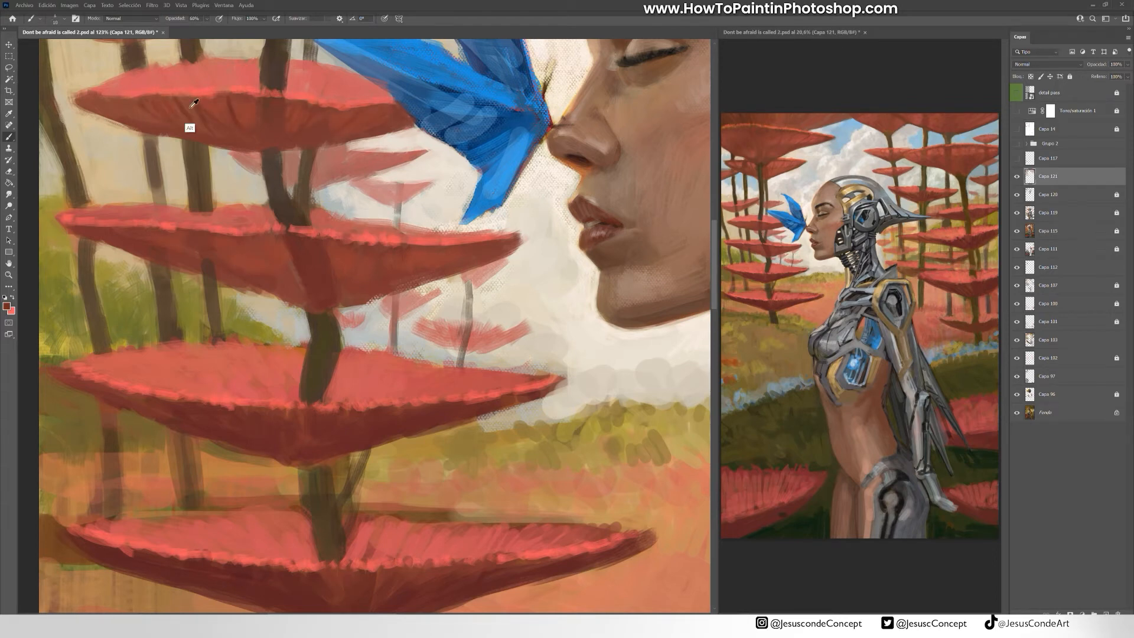
pyautogui.moveTo(103, 71); pyautogui.dragTo(110, 99)
pyautogui.press('[')
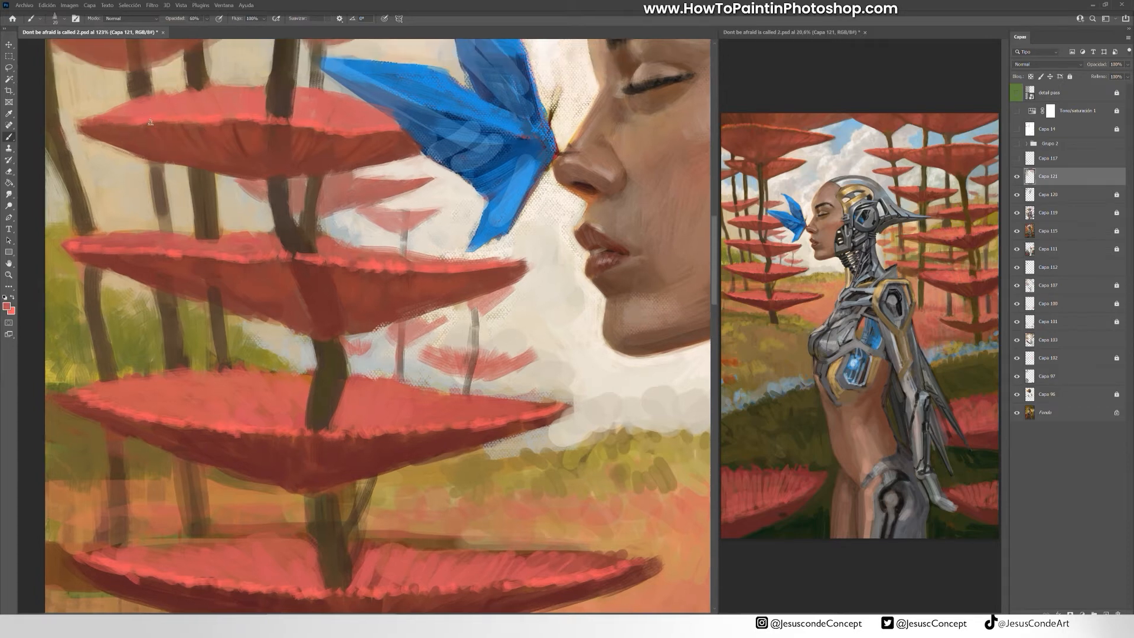
pyautogui.hotkey('ctrl', 's')
# - Change the brush opacity and paint radial ribs on the top of the second-lowest canopy with a sampled colour
pyautogui.press('2')
pyautogui.keyDown('alt'); pyautogui.click(426, 441); pyautogui.keyUp('alt')
pyautogui.moveTo(169, 411)
pyautogui.mouseDown()
pyautogui.moveTo(97, 394)
pyautogui.moveTo(216, 414)
pyautogui.moveTo(129, 388)
pyautogui.mouseUp()
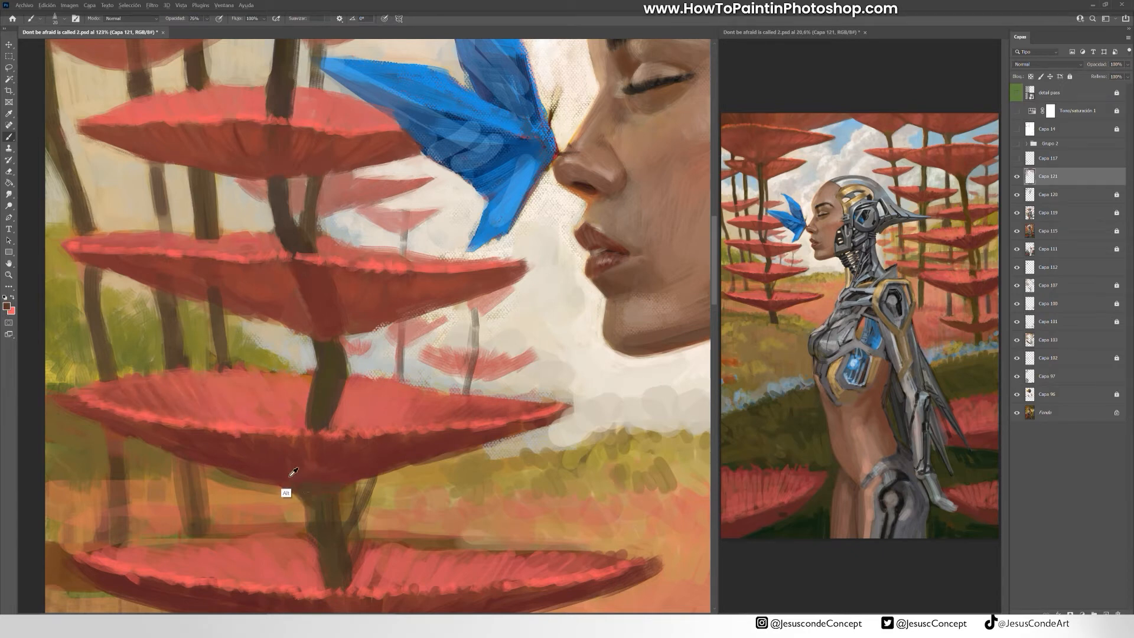
# - Repaint the third canopy from the ground with sampled reds, extend its right tip, and set the brush opacity to 50%
pyautogui.keyDown('alt'); pyautogui.click(471, 286); pyautogui.keyUp('alt')
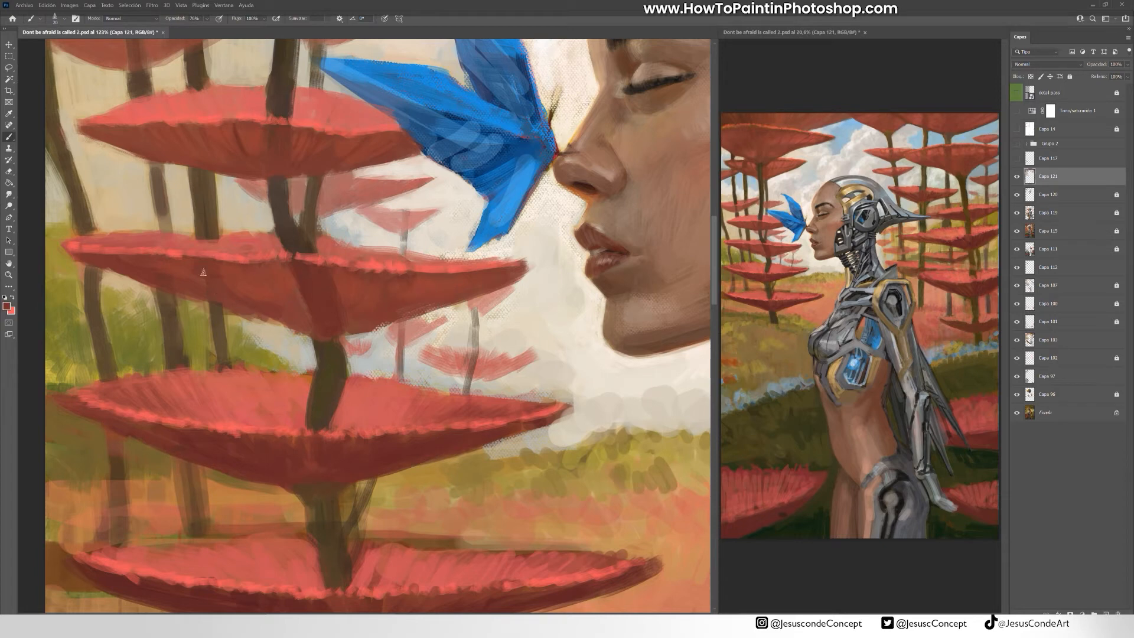
pyautogui.moveTo(99, 267)
pyautogui.mouseDown()
pyautogui.moveTo(254, 320)
pyautogui.moveTo(407, 312)
pyautogui.moveTo(540, 266)
pyautogui.moveTo(529, 259)
pyautogui.mouseUp()
pyautogui.keyDown('alt'); pyautogui.click(490, 265); pyautogui.keyUp('alt')
pyautogui.press('5')
pyautogui.keyDown('alt'); pyautogui.click(400, 263); pyautogui.keyUp('alt')
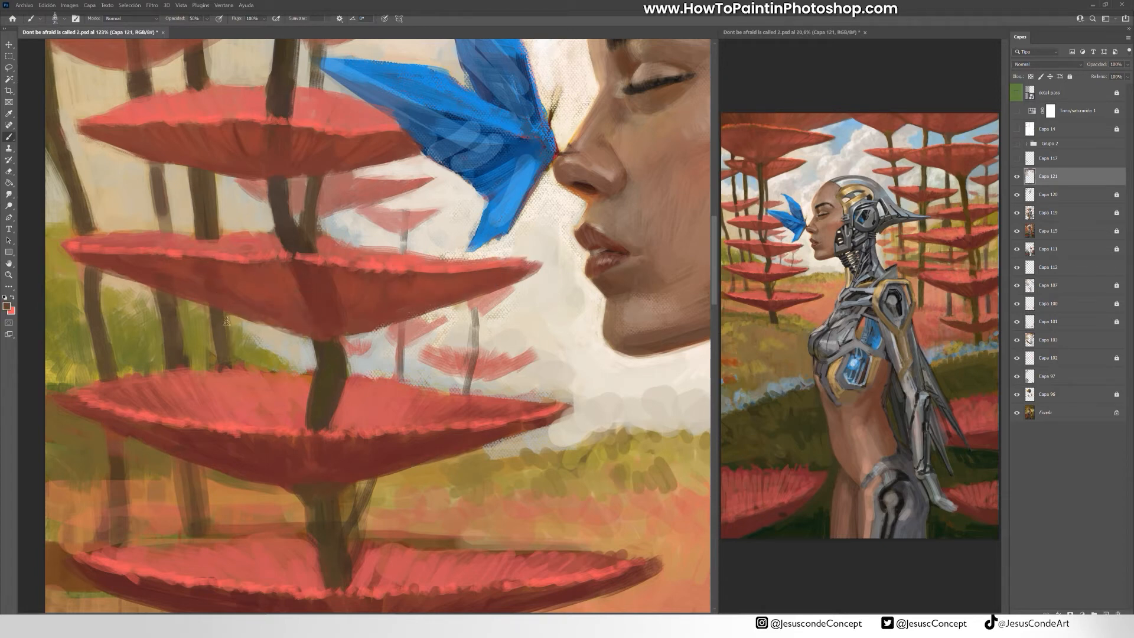
# - Sample the ground colour and paint around the thin left trunks between the two lowest canopies
pyautogui.keyDown('alt'); pyautogui.click(218, 512); pyautogui.keyUp('alt')
pyautogui.moveTo(186, 471)
pyautogui.mouseDown()
pyautogui.moveTo(186, 526)
pyautogui.moveTo(212, 529)
pyautogui.mouseUp()
pyautogui.moveTo(176, 480); pyautogui.dragTo(179, 521)
pyautogui.moveTo(99, 521); pyautogui.dragTo(103, 537)
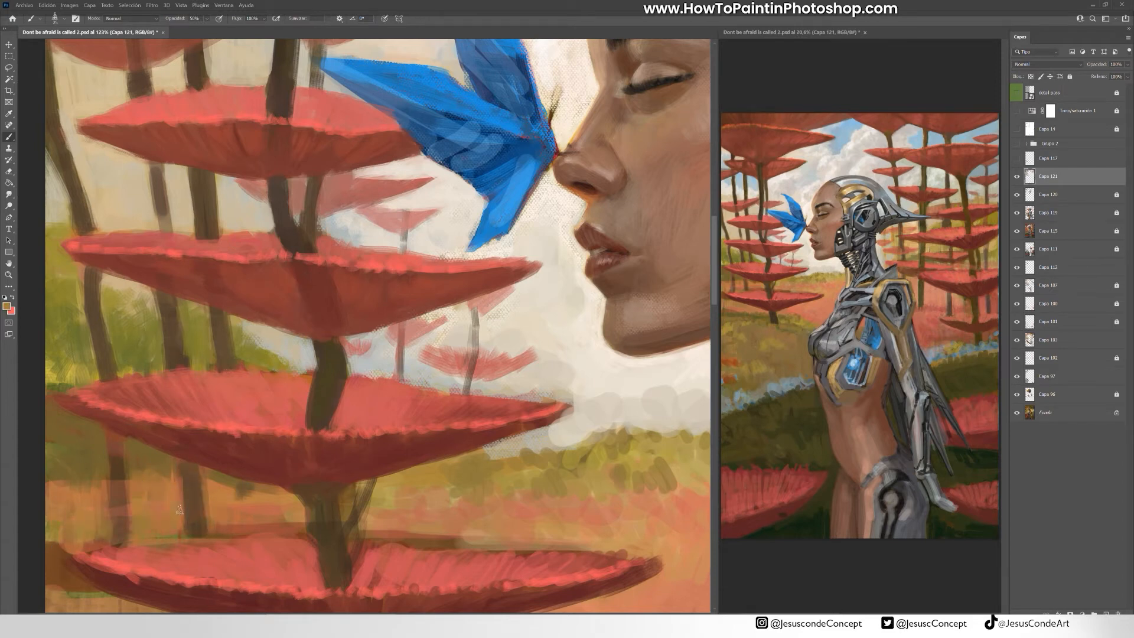
pyautogui.moveTo(211, 350); pyautogui.dragTo(265, 411)
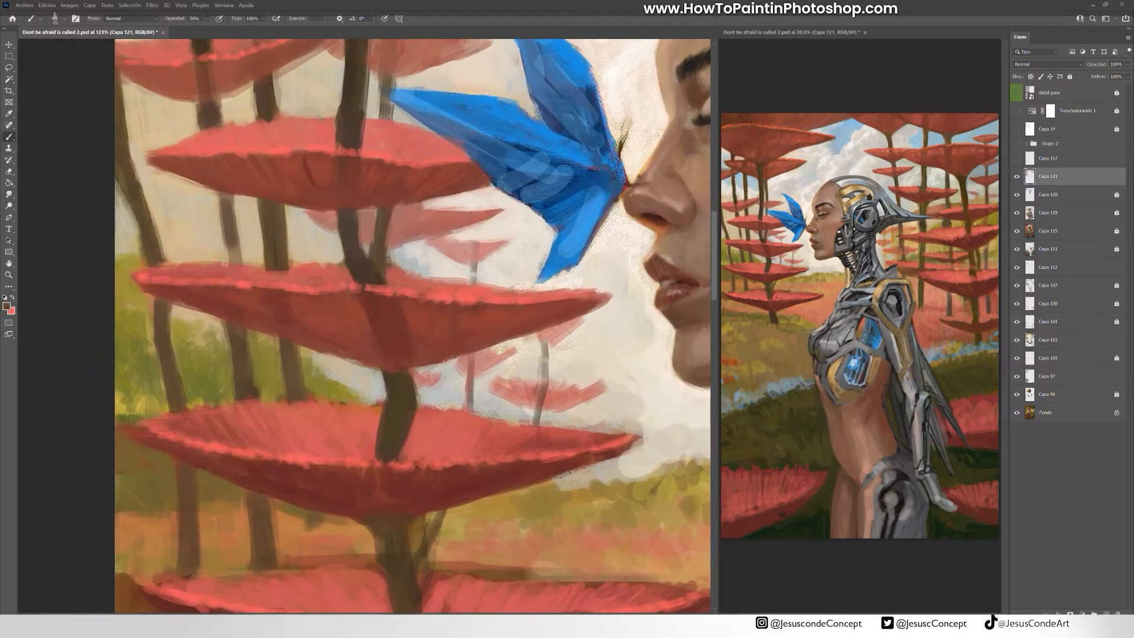
# - Paint a faint distant canopy behind the thin left trunks with sampled reds and touch up the background around those trunks
pyautogui.keyDown('alt'); pyautogui.click(230, 304); pyautogui.keyUp('alt')
pyautogui.moveTo(207, 316)
pyautogui.mouseDown()
pyautogui.moveTo(152, 343)
pyautogui.moveTo(103, 311)
pyautogui.moveTo(211, 327)
pyautogui.mouseUp()
pyautogui.keyDown('alt'); pyautogui.click(186, 316); pyautogui.keyUp('alt')
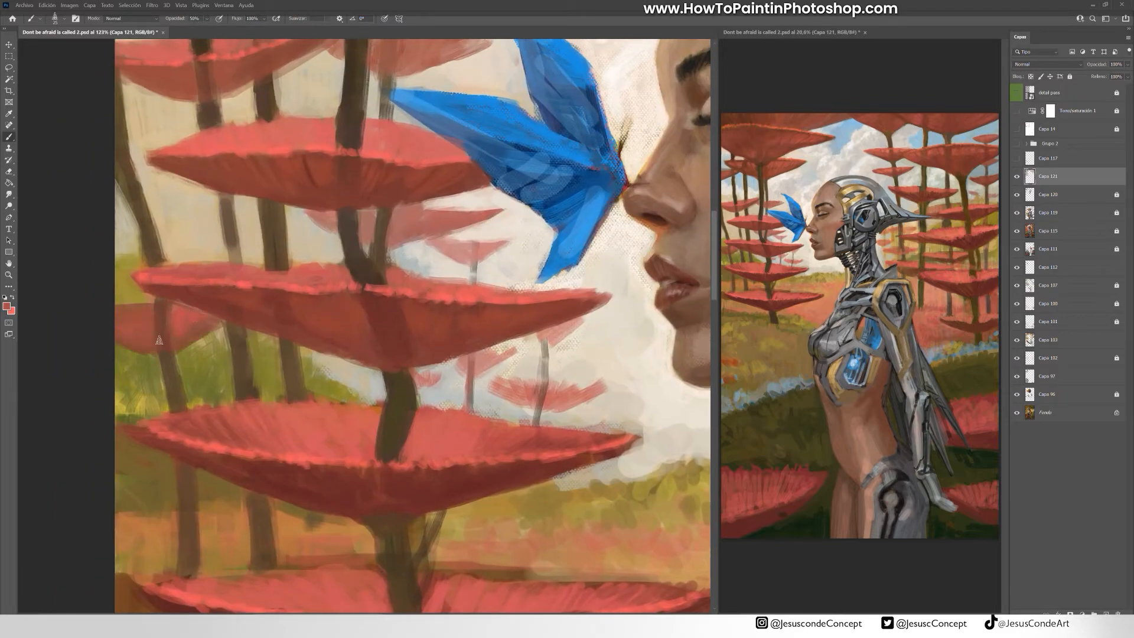
pyautogui.moveTo(179, 349); pyautogui.dragTo(223, 325)
pyautogui.moveTo(171, 51)
pyautogui.mouseDown()
pyautogui.moveTo(197, 207)
pyautogui.moveTo(196, 194)
pyautogui.moveTo(168, 218)
pyautogui.mouseUp()
pyautogui.keyDown('alt'); pyautogui.click(200, 233); pyautogui.keyUp('alt')
pyautogui.moveTo(192, 179); pyautogui.dragTo(147, 190)
pyautogui.keyDown('alt'); pyautogui.click(176, 192); pyautogui.keyUp('alt')
pyautogui.moveTo(148, 261); pyautogui.dragTo(150, 319)
# - Cover the thin side branch beside the trunk between the two lowest canopies with sampled ground colours
pyautogui.moveTo(288, 563)
pyautogui.mouseDown()
pyautogui.moveTo(292, 211)
pyautogui.moveTo(166, 203)
pyautogui.mouseUp()
pyautogui.keyDown('alt'); pyautogui.click(356, 353); pyautogui.keyUp('alt')
pyautogui.moveTo(343, 339); pyautogui.dragTo(330, 379)
pyautogui.moveTo(328, 381)
pyautogui.mouseDown()
pyautogui.moveTo(319, 349)
pyautogui.moveTo(326, 380)
pyautogui.mouseUp()
pyautogui.keyDown('alt'); pyautogui.click(323, 355); pyautogui.keyUp('alt')
pyautogui.keyDown('alt'); pyautogui.click(337, 388); pyautogui.keyUp('alt')
# - Blend the meadow on both sides of the trunk between the two lowest canopies with a larger brush and sampled colours
pyautogui.press(']')
pyautogui.moveTo(457, 370); pyautogui.dragTo(432, 399)
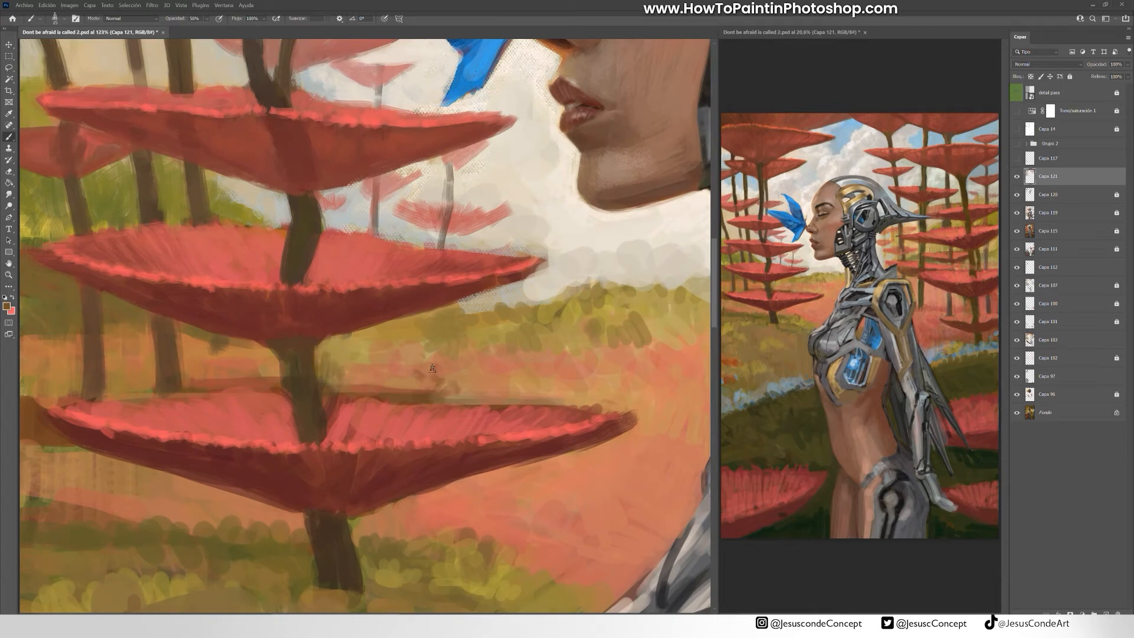
pyautogui.moveTo(407, 362)
pyautogui.mouseDown()
pyautogui.moveTo(344, 374)
pyautogui.moveTo(368, 371)
pyautogui.mouseUp()
pyautogui.moveTo(452, 367); pyautogui.dragTo(502, 365)
pyautogui.moveTo(438, 329)
pyautogui.mouseDown()
pyautogui.moveTo(397, 353)
pyautogui.moveTo(359, 356)
pyautogui.mouseUp()
pyautogui.moveTo(378, 328); pyautogui.dragTo(322, 355)
pyautogui.moveTo(431, 330); pyautogui.dragTo(397, 352)
pyautogui.moveTo(223, 352); pyautogui.dragTo(271, 359)
pyautogui.keyDown('alt'); pyautogui.click(454, 386); pyautogui.keyUp('alt')
pyautogui.moveTo(453, 387); pyautogui.dragTo(365, 390)
pyautogui.moveTo(407, 371)
pyautogui.mouseDown()
pyautogui.moveTo(325, 387)
pyautogui.moveTo(196, 385)
pyautogui.mouseUp()
# - Sample pale sky tones and smooth the clouds between the second-lowest canopy's tip and the figure's chin
pyautogui.moveTo(509, 365); pyautogui.dragTo(416, 348)
pyautogui.keyDown('alt'); pyautogui.click(415, 349); pyautogui.keyUp('alt')
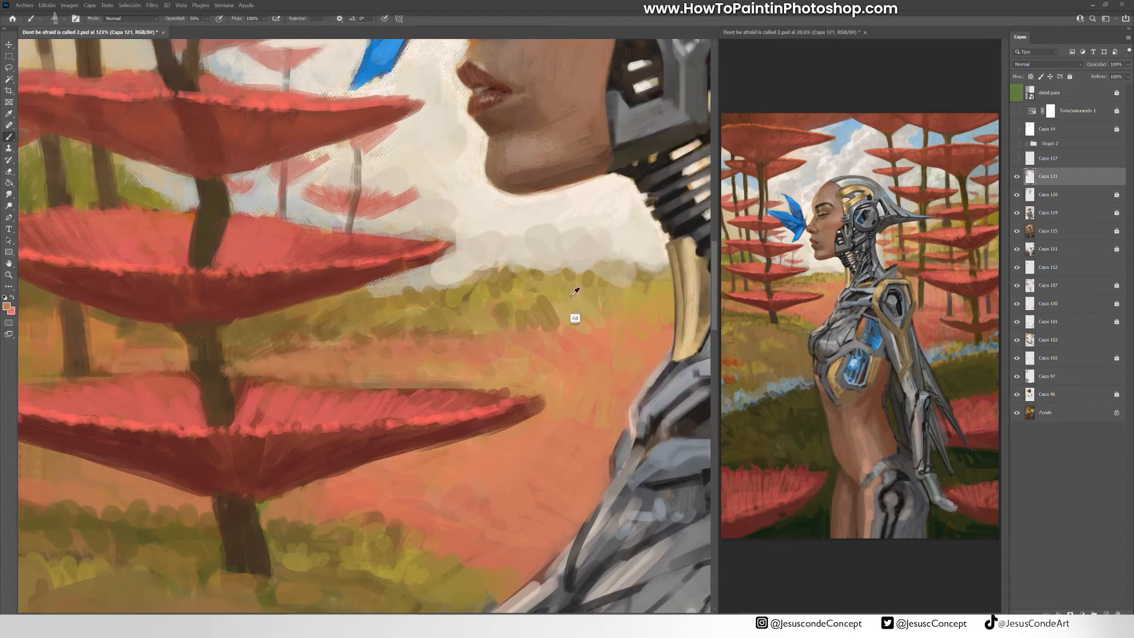
pyautogui.keyDown('alt'); pyautogui.click(469, 245); pyautogui.keyUp('alt')
pyautogui.moveTo(467, 244); pyautogui.dragTo(383, 227)
pyautogui.keyDown('alt'); pyautogui.click(440, 218); pyautogui.keyUp('alt')
pyautogui.moveTo(458, 225)
pyautogui.mouseDown()
pyautogui.moveTo(388, 217)
pyautogui.moveTo(458, 228)
pyautogui.mouseUp()
pyautogui.keyDown('alt'); pyautogui.click(450, 217); pyautogui.keyUp('alt')
pyautogui.moveTo(415, 190); pyautogui.dragTo(397, 193)
pyautogui.moveTo(424, 279)
pyautogui.mouseDown()
pyautogui.moveTo(470, 280)
pyautogui.moveTo(442, 286)
pyautogui.moveTo(459, 301)
pyautogui.moveTo(570, 282)
pyautogui.moveTo(602, 260)
pyautogui.mouseUp()
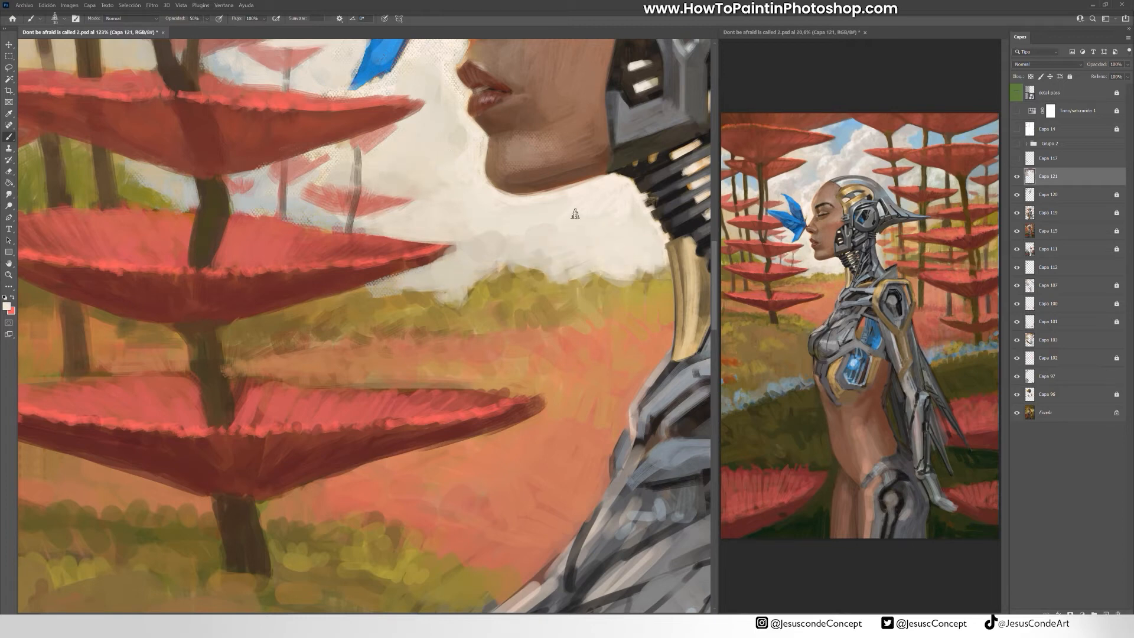
# - Hide and show the current paint layer to compare the background before and after
pyautogui.click(1017, 176)
pyautogui.click(1017, 177)
pyautogui.click(1016, 176)
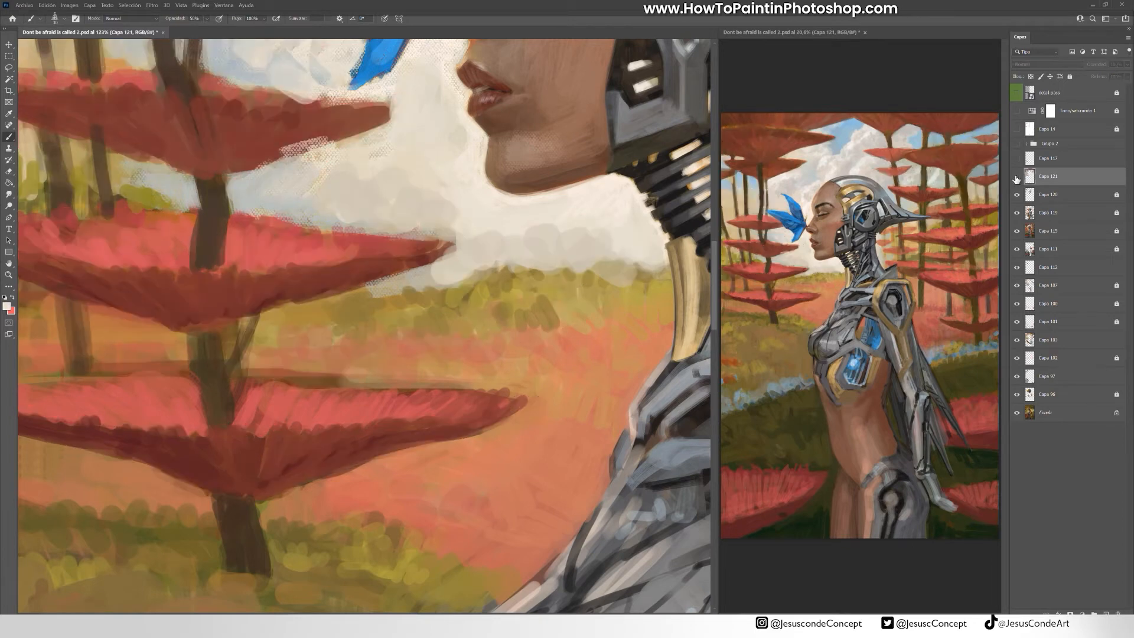
pyautogui.click(1017, 177)
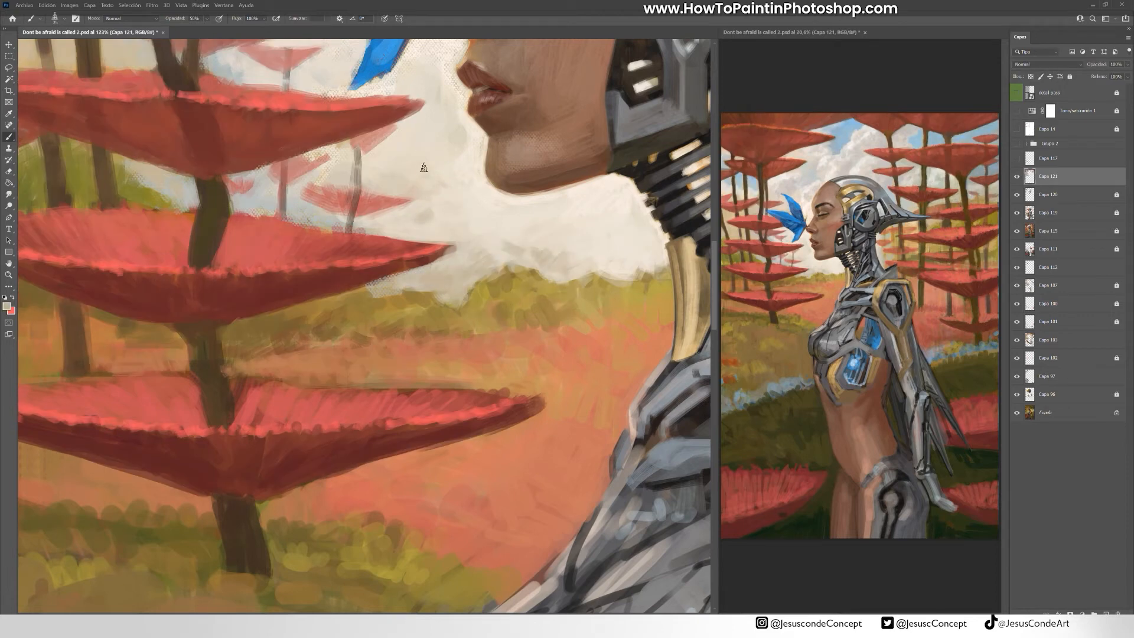
# - Paint faint distant mushroom trees in the pale sky under the chin, using a second colour for their canopies
pyautogui.moveTo(424, 168); pyautogui.dragTo(424, 239)
pyautogui.moveTo(403, 200); pyautogui.dragTo(454, 205)
pyautogui.moveTo(388, 145)
pyautogui.mouseDown()
pyautogui.moveTo(444, 152)
pyautogui.moveTo(422, 148)
pyautogui.mouseUp()
pyautogui.moveTo(571, 217)
pyautogui.mouseDown()
pyautogui.moveTo(625, 221)
pyautogui.moveTo(604, 266)
pyautogui.mouseUp()
pyautogui.moveTo(536, 231); pyautogui.dragTo(537, 251)
pyautogui.moveTo(506, 223)
pyautogui.mouseDown()
pyautogui.moveTo(537, 220)
pyautogui.moveTo(493, 255)
pyautogui.moveTo(644, 248)
pyautogui.mouseUp()
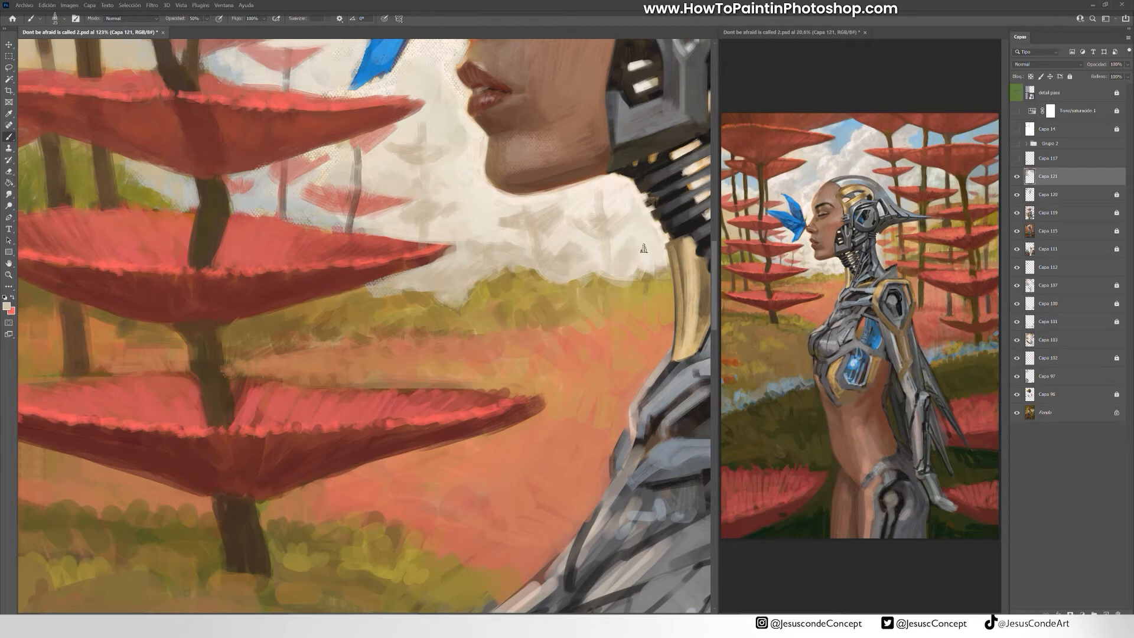
pyautogui.press('x')
pyautogui.moveTo(511, 220); pyautogui.dragTo(558, 216)
pyautogui.moveTo(591, 222); pyautogui.dragTo(613, 230)
# - Repaint the treeline and the meadow edge below the distant trees with sampled colours
pyautogui.keyDown('alt'); pyautogui.click(559, 273); pyautogui.keyUp('alt')
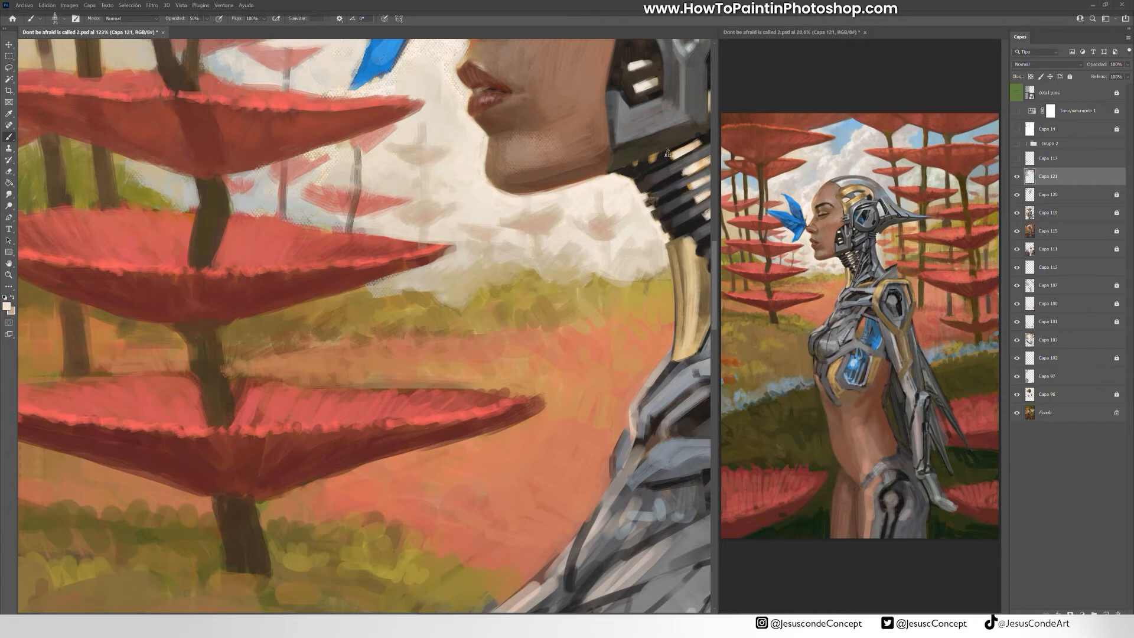
pyautogui.click(1016, 178)
pyautogui.scroll(-2, 514, 252)
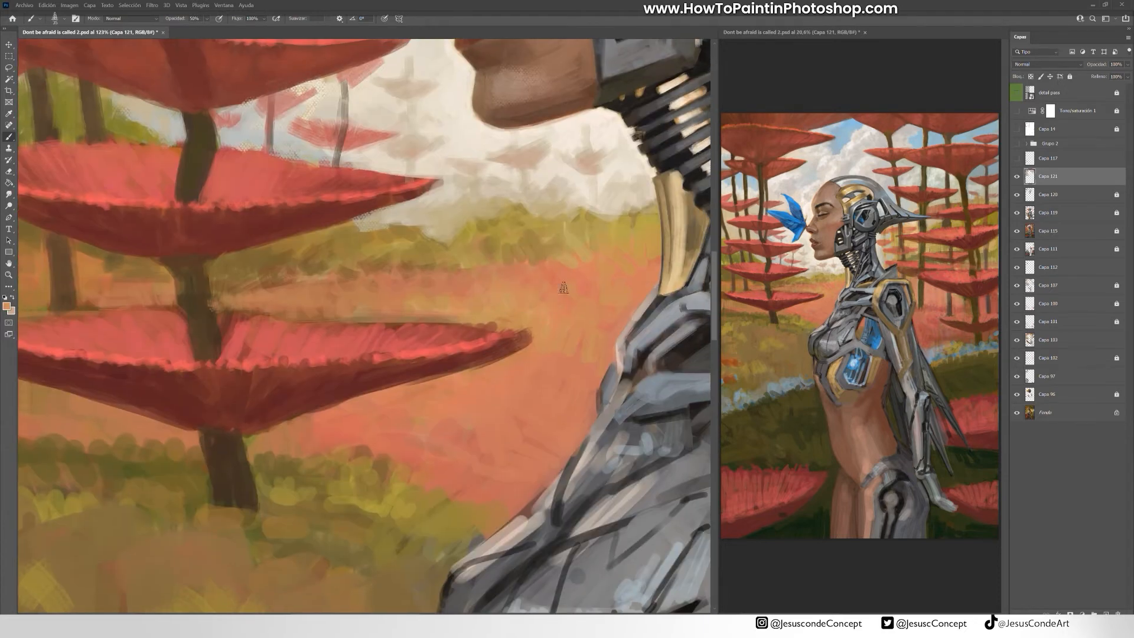
pyautogui.keyDown('alt'); pyautogui.click(637, 215); pyautogui.keyUp('alt')
pyautogui.moveTo(494, 260); pyautogui.dragTo(502, 237)
pyautogui.moveTo(596, 234); pyautogui.dragTo(623, 240)
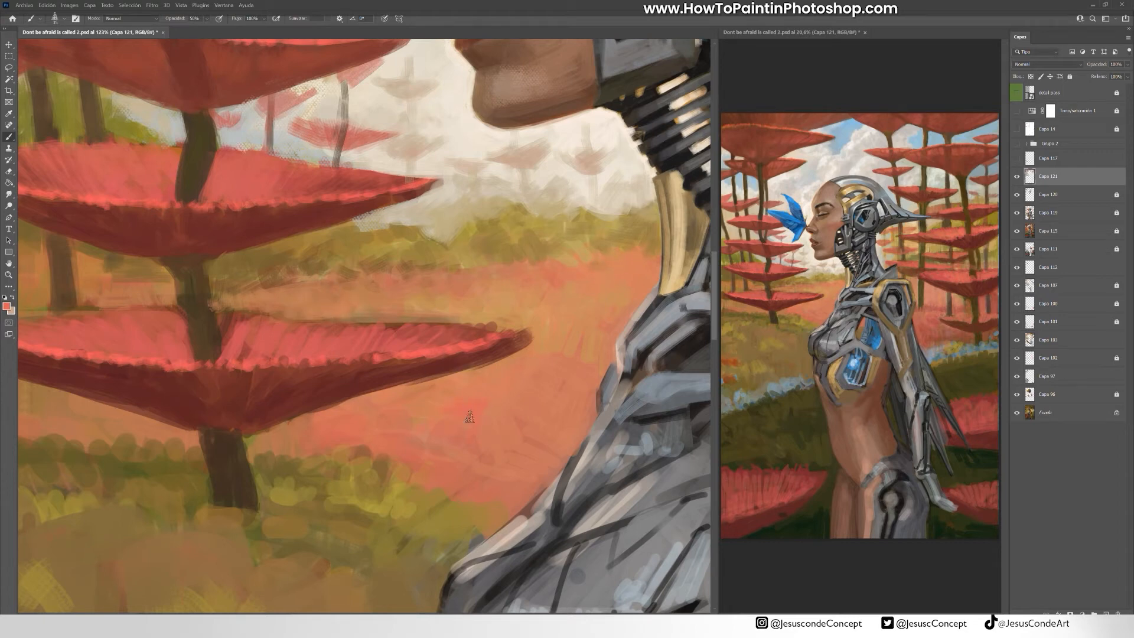
# - Pick a brighter orange-red, create a new layer, and paint lighter strokes across the meadow behind the lowest canopy
pyautogui.click(6, 306)
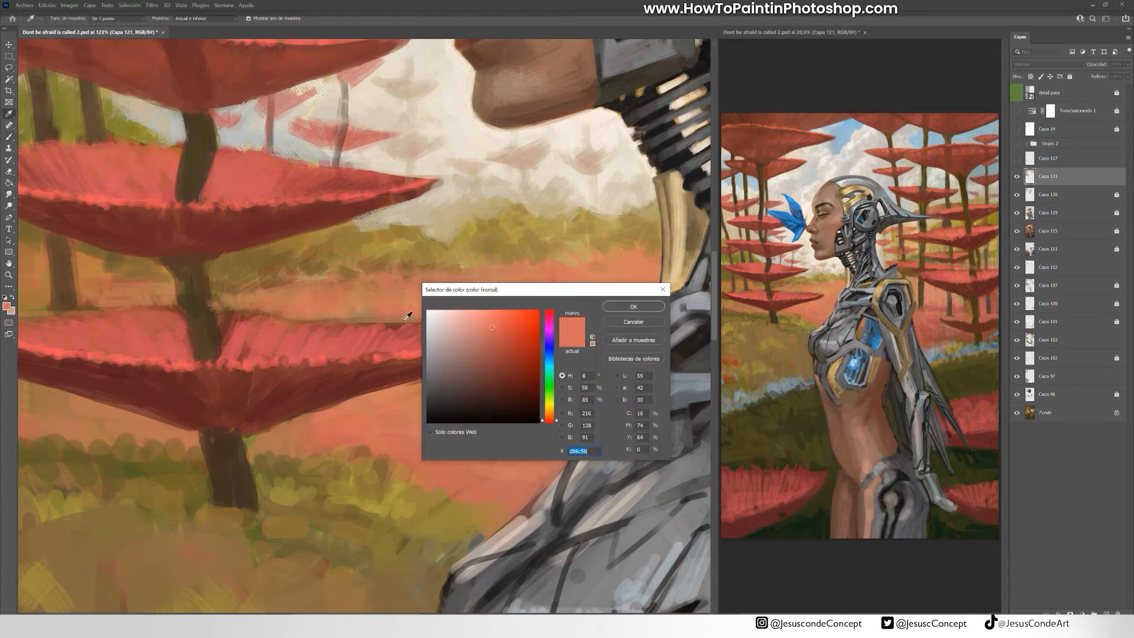
pyautogui.click(502, 315)
pyautogui.click(631, 305)
pyautogui.hotkey('ctrl', 'alt', 'shift', 'n')
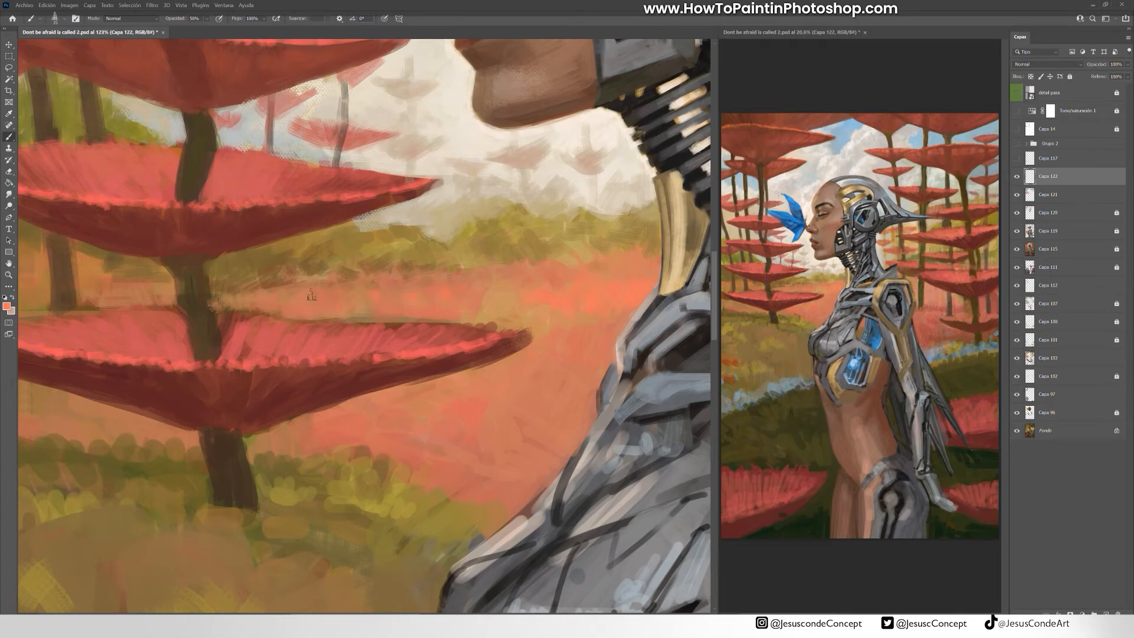
pyautogui.moveTo(290, 292)
pyautogui.mouseDown()
pyautogui.moveTo(164, 279)
pyautogui.moveTo(323, 272)
pyautogui.mouseUp()
pyautogui.moveTo(322, 291); pyautogui.dragTo(268, 291)
pyautogui.moveTo(83, 288); pyautogui.dragTo(133, 281)
pyautogui.moveTo(221, 415)
pyautogui.mouseDown()
pyautogui.moveTo(121, 410)
pyautogui.moveTo(352, 428)
pyautogui.moveTo(290, 419)
pyautogui.mouseUp()
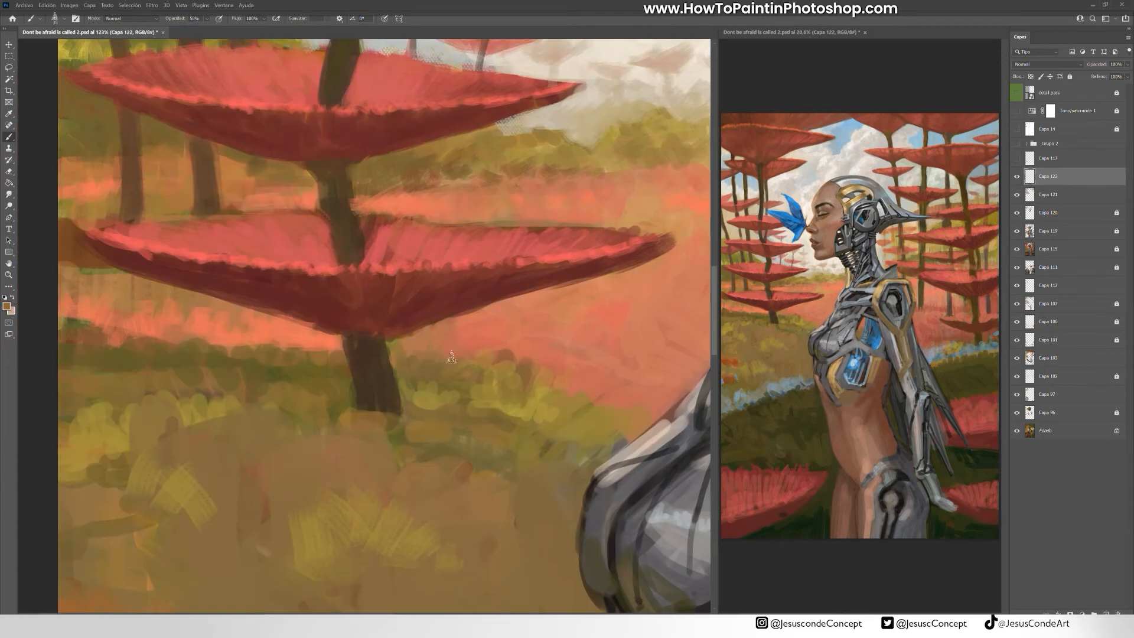
# - Repaint the grass around the lowest trunk's base and along the left edge with sampled ground colours, and save the document
pyautogui.moveTo(479, 359); pyautogui.dragTo(499, 350)
pyautogui.keyDown('alt'); pyautogui.click(544, 415); pyautogui.keyUp('alt')
pyautogui.moveTo(561, 408)
pyautogui.mouseDown()
pyautogui.moveTo(547, 393)
pyautogui.moveTo(355, 401)
pyautogui.moveTo(59, 378)
pyautogui.mouseUp()
pyautogui.moveTo(117, 345); pyautogui.dragTo(85, 323)
pyautogui.moveTo(91, 322); pyautogui.dragTo(62, 305)
pyautogui.moveTo(174, 345); pyautogui.dragTo(155, 330)
pyautogui.keyDown('alt'); pyautogui.click(131, 283); pyautogui.keyUp('alt')
pyautogui.moveTo(117, 272)
pyautogui.mouseDown()
pyautogui.moveTo(74, 257)
pyautogui.moveTo(107, 262)
pyautogui.mouseUp()
pyautogui.hotkey('ctrl', 's')
# - Cover the dark patch beside the lowest canopy's left tip and smooth its upper surface with a sampled red
pyautogui.moveTo(120, 210)
pyautogui.mouseDown()
pyautogui.moveTo(229, 206)
pyautogui.moveTo(105, 232)
pyautogui.mouseUp()
pyautogui.keyDown('alt'); pyautogui.click(268, 229); pyautogui.keyUp('alt')
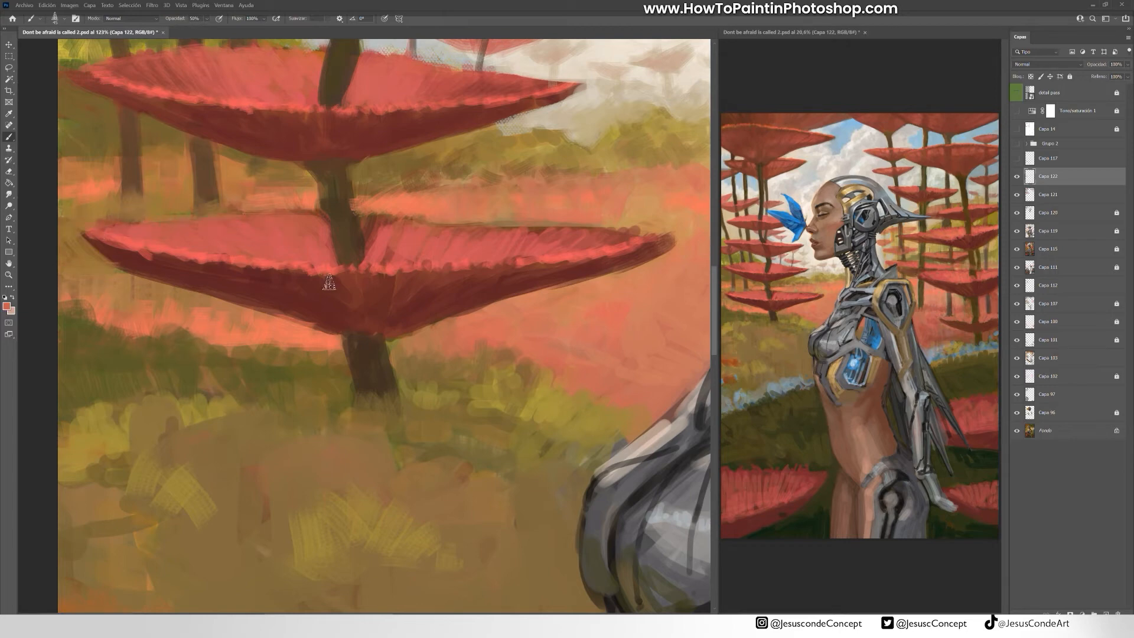
pyautogui.moveTo(373, 257)
pyautogui.mouseDown()
pyautogui.moveTo(387, 225)
pyautogui.moveTo(582, 243)
pyautogui.mouseUp()
# - Create a new layer and refine the lower edge and underside of the lowest canopy with a smaller brush and sampled colours
pyautogui.keyDown('alt'); pyautogui.click(472, 375); pyautogui.keyUp('alt')
pyautogui.hotkey('ctrl', 'alt', 'shift', 'n')
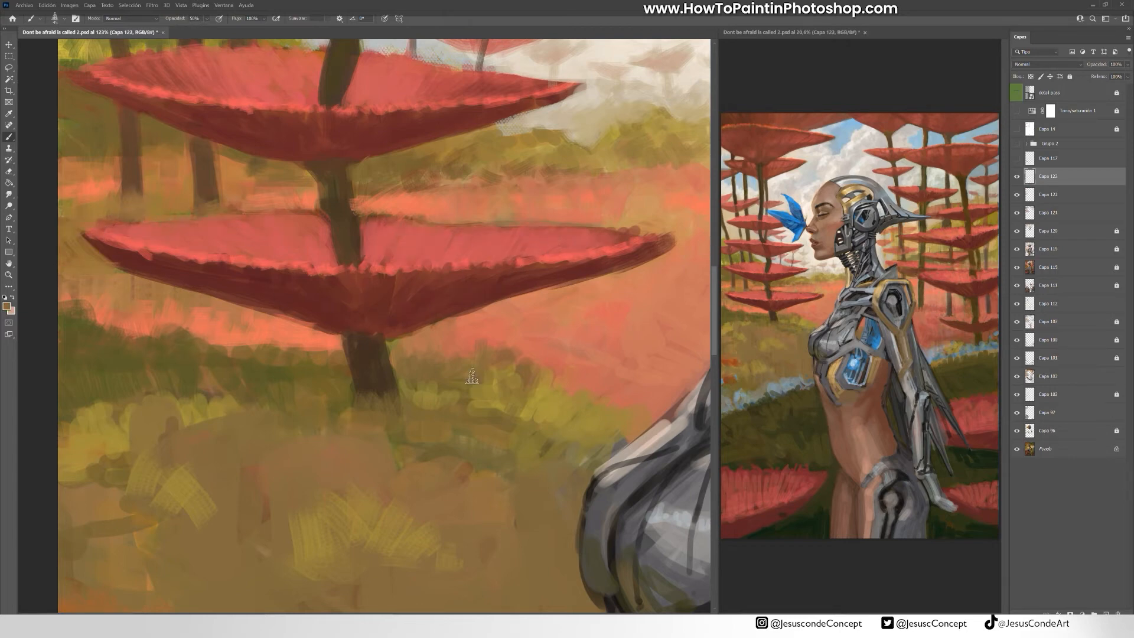
pyautogui.press('[')
pyautogui.press('[')
pyautogui.press('[')
pyautogui.moveTo(427, 322); pyautogui.dragTo(403, 314)
pyautogui.keyDown('alt'); pyautogui.click(326, 312); pyautogui.keyUp('alt')
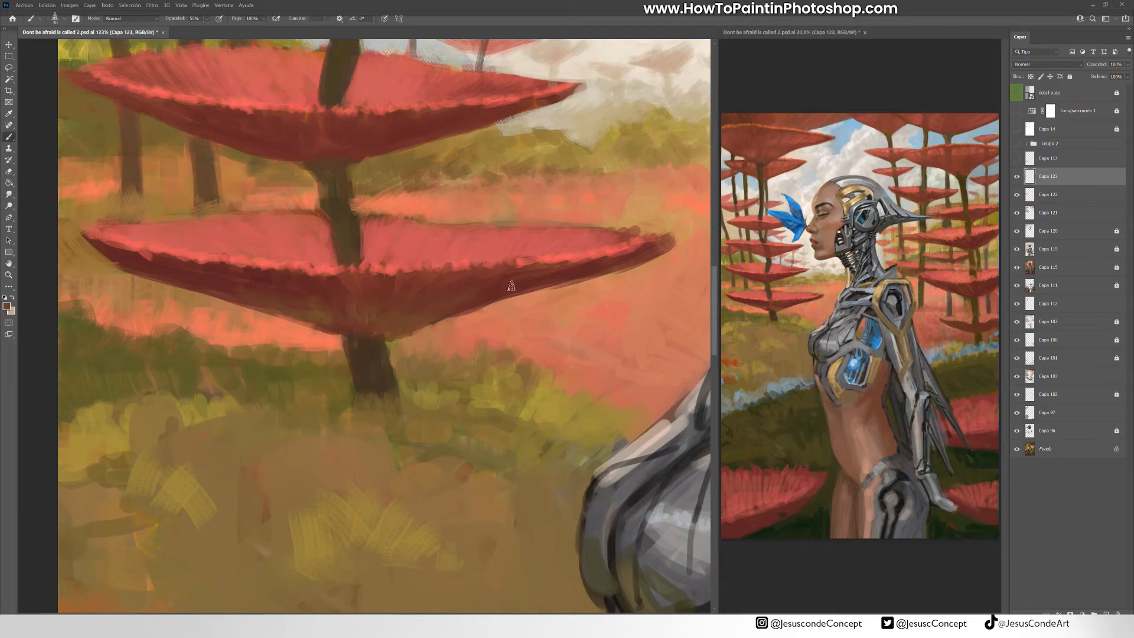
pyautogui.moveTo(381, 332); pyautogui.dragTo(356, 329)
# - Sample the dark trunk colour and repaint the trunk where it passes through the lowest canopy
pyautogui.keyDown('alt'); pyautogui.click(358, 368); pyautogui.keyUp('alt')
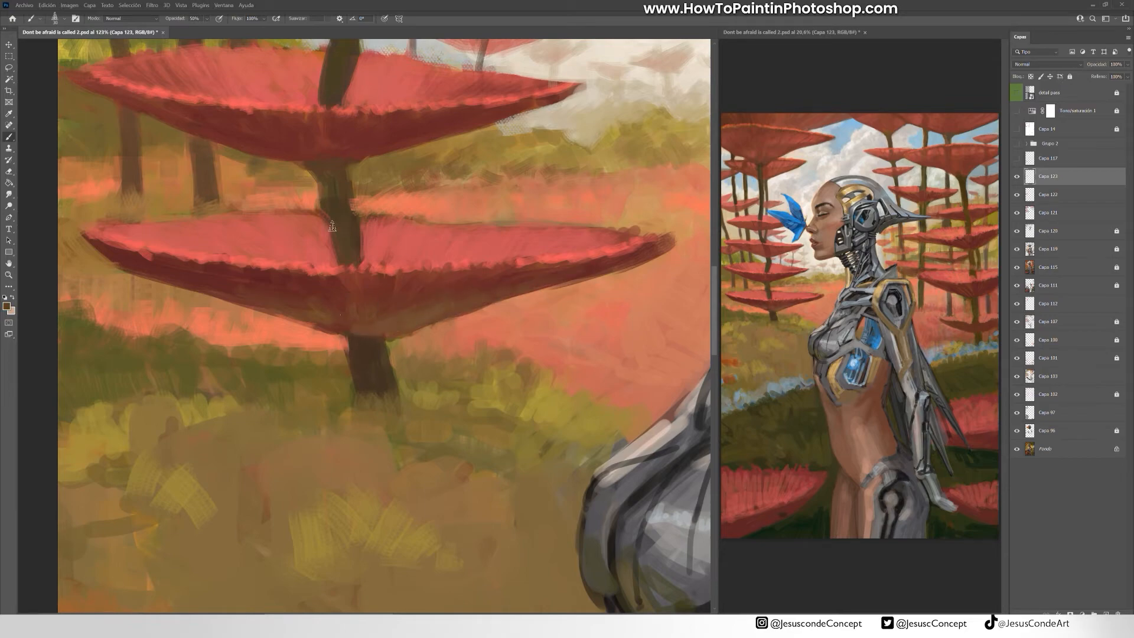
pyautogui.moveTo(332, 227); pyautogui.dragTo(334, 264)
pyautogui.moveTo(349, 214); pyautogui.dragTo(349, 171)
# - Sharpen the left tip of the lowest canopy behind the figure's back with a sampled dark red
pyautogui.moveTo(697, 300)
pyautogui.mouseDown()
pyautogui.moveTo(369, 274)
pyautogui.moveTo(555, 240)
pyautogui.moveTo(377, 264)
pyautogui.moveTo(108, 253)
pyautogui.mouseUp()
pyautogui.keyDown('alt'); pyautogui.click(393, 396); pyautogui.keyUp('alt')
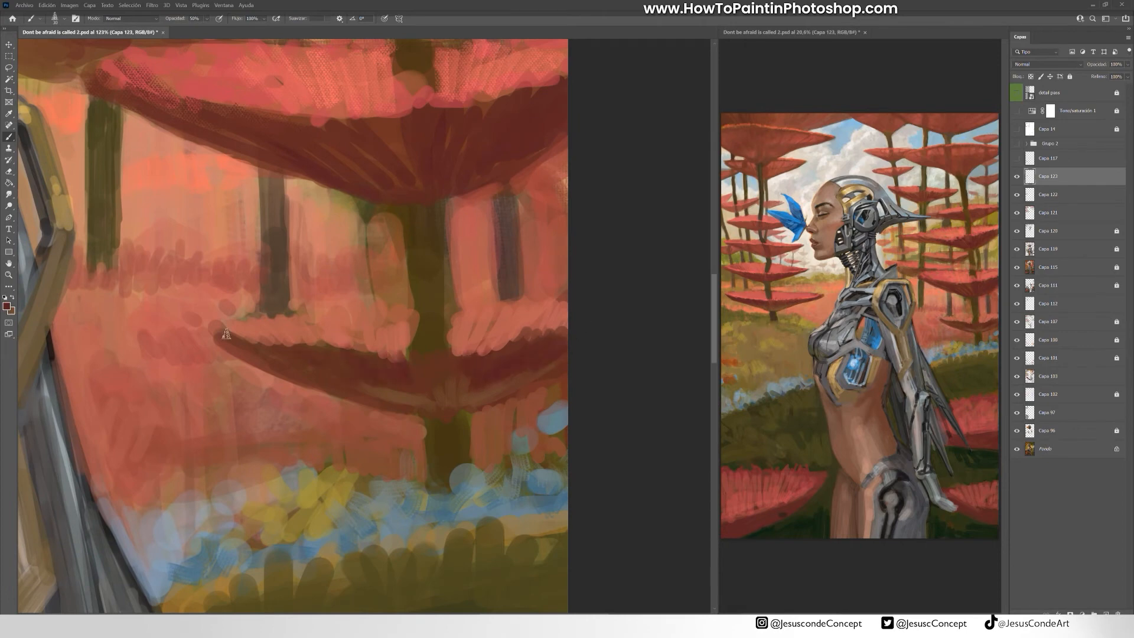
pyautogui.moveTo(227, 334); pyautogui.dragTo(282, 375)
# - Enlarge the brush, sample a red, and paint the ground beneath and beside the lowest canopy behind the figure's back
pyautogui.press(']')
pyautogui.press(']')
pyautogui.press(']')
pyautogui.keyDown('alt'); pyautogui.click(402, 435); pyautogui.keyUp('alt')
pyautogui.moveTo(358, 420); pyautogui.dragTo(405, 464)
pyautogui.moveTo(340, 456)
pyautogui.mouseDown()
pyautogui.moveTo(304, 471)
pyautogui.moveTo(313, 478)
pyautogui.mouseUp()
pyautogui.moveTo(348, 410); pyautogui.dragTo(305, 433)
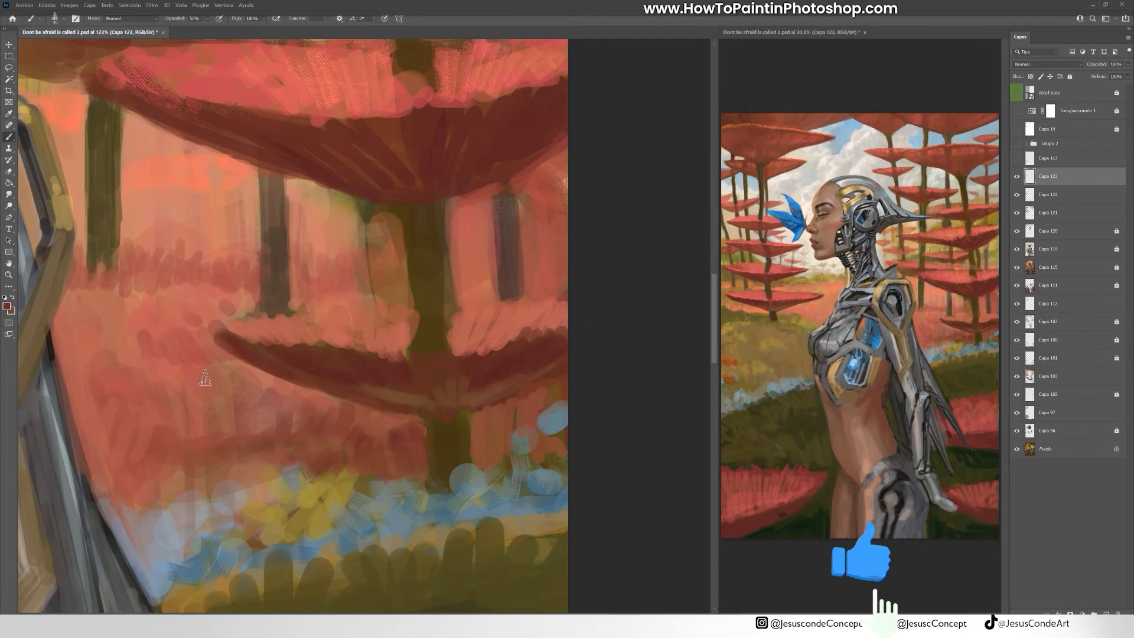
pyautogui.moveTo(144, 424); pyautogui.dragTo(86, 462)
pyautogui.moveTo(194, 404); pyautogui.dragTo(193, 432)
pyautogui.moveTo(172, 372); pyautogui.dragTo(103, 377)
pyautogui.moveTo(106, 345); pyautogui.dragTo(70, 385)
# - Paint and soften darker red strokes in the meadow between the lowest left canopy and the figure's chest
pyautogui.moveTo(211, 376); pyautogui.dragTo(650, 331)
pyautogui.moveTo(254, 277); pyautogui.dragTo(669, 280)
pyautogui.moveTo(315, 255); pyautogui.dragTo(326, 280)
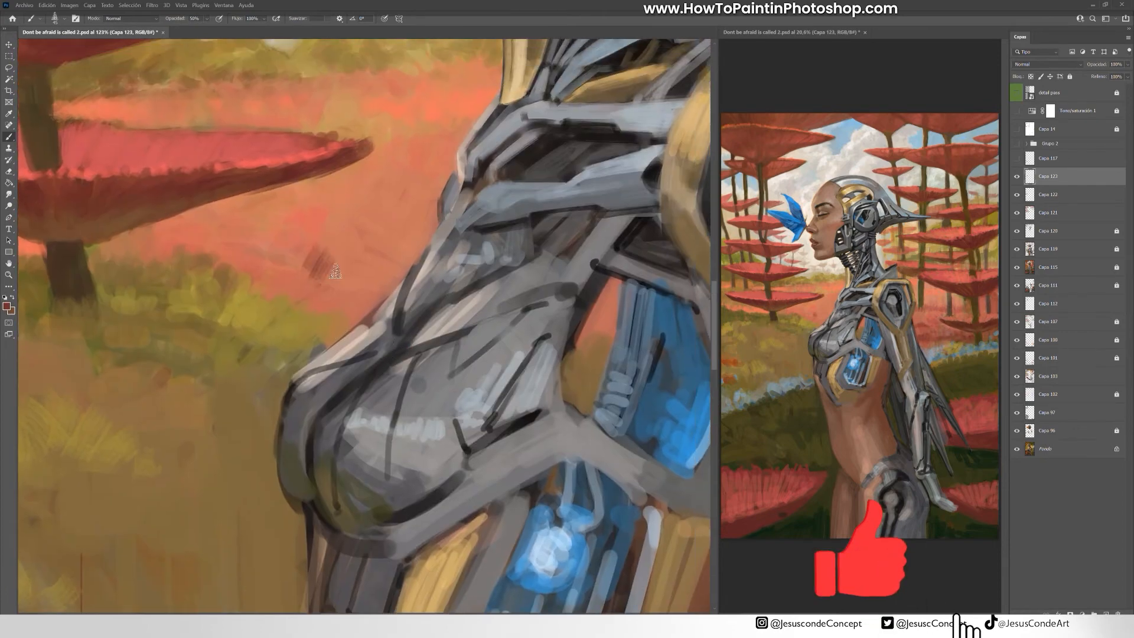
pyautogui.keyDown('alt'); pyautogui.click(362, 257); pyautogui.keyUp('alt')
pyautogui.moveTo(383, 244)
pyautogui.mouseDown()
pyautogui.moveTo(364, 266)
pyautogui.moveTo(342, 254)
pyautogui.mouseUp()
pyautogui.moveTo(324, 232); pyautogui.dragTo(288, 254)
pyautogui.moveTo(405, 151); pyautogui.dragTo(353, 177)
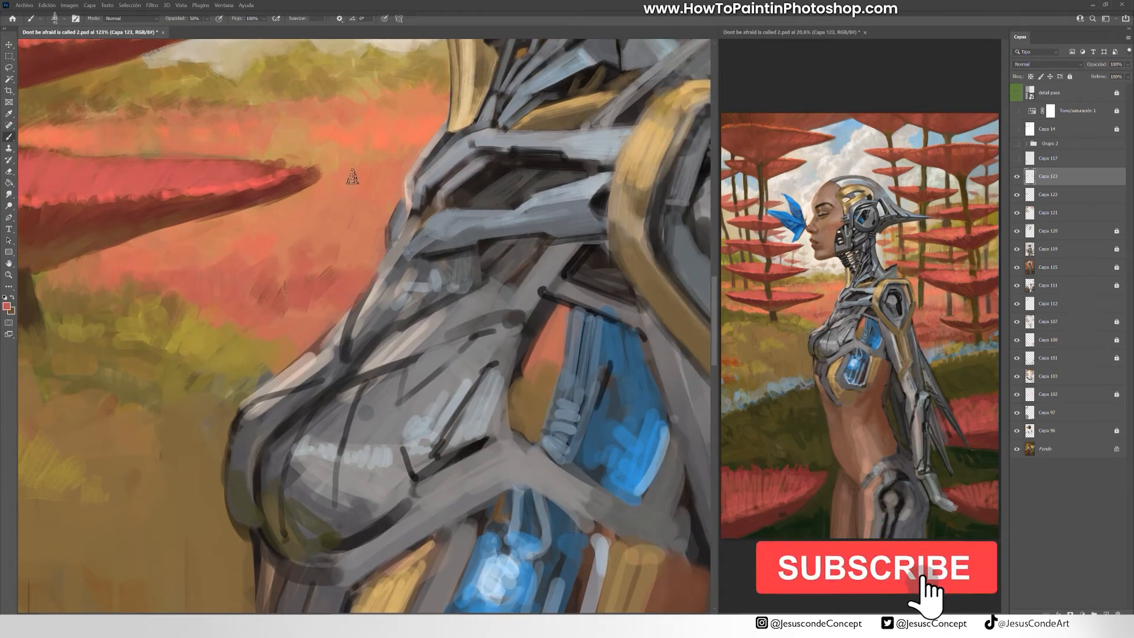
pyautogui.moveTo(230, 183)
pyautogui.mouseDown()
pyautogui.moveTo(350, 157)
pyautogui.moveTo(211, 202)
pyautogui.moveTo(321, 183)
pyautogui.mouseUp()
pyautogui.moveTo(228, 156)
pyautogui.mouseDown()
pyautogui.moveTo(235, 204)
pyautogui.moveTo(278, 208)
pyautogui.mouseUp()
pyautogui.keyDown('alt'); pyautogui.click(263, 177); pyautogui.keyUp('alt')
pyautogui.moveTo(441, 309); pyautogui.dragTo(391, 300)
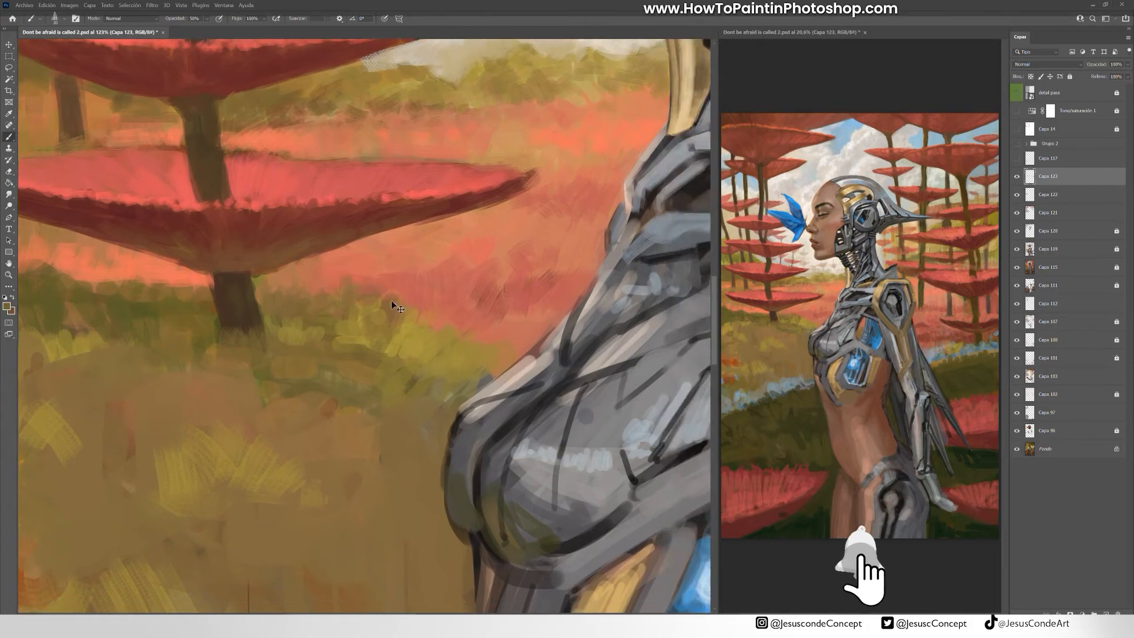
# - Smooth the underside of the canopy above the head's spike and repaint its junction with the trunk using sampled colours
pyautogui.moveTo(331, 348); pyautogui.dragTo(532, 307)
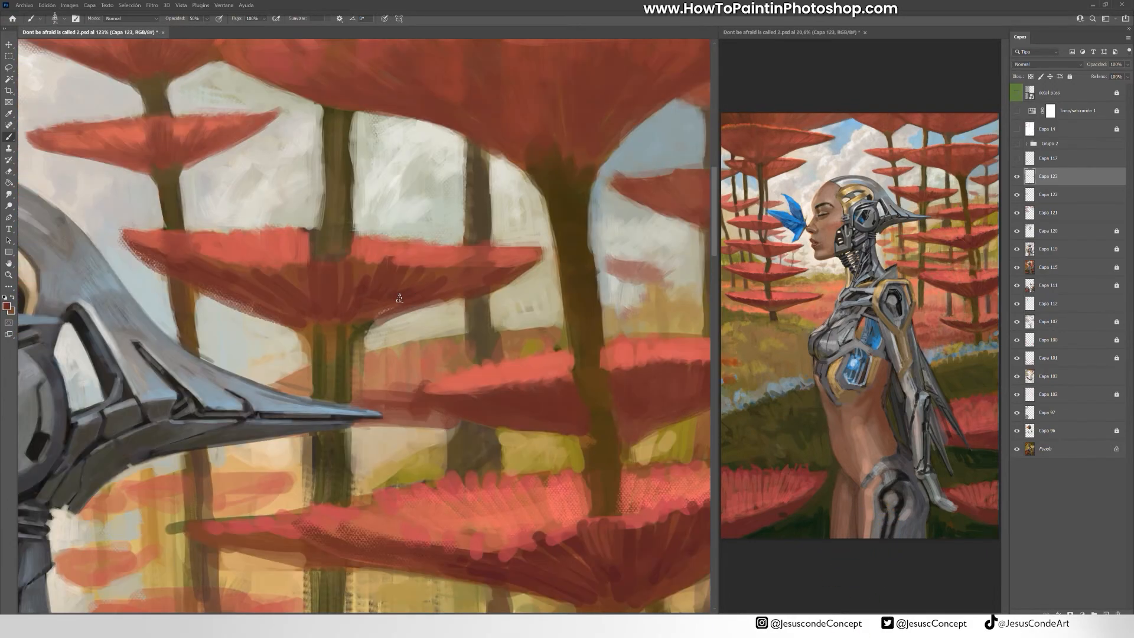
pyautogui.moveTo(399, 298)
pyautogui.mouseDown()
pyautogui.moveTo(349, 269)
pyautogui.moveTo(225, 275)
pyautogui.moveTo(157, 257)
pyautogui.moveTo(241, 279)
pyautogui.mouseUp()
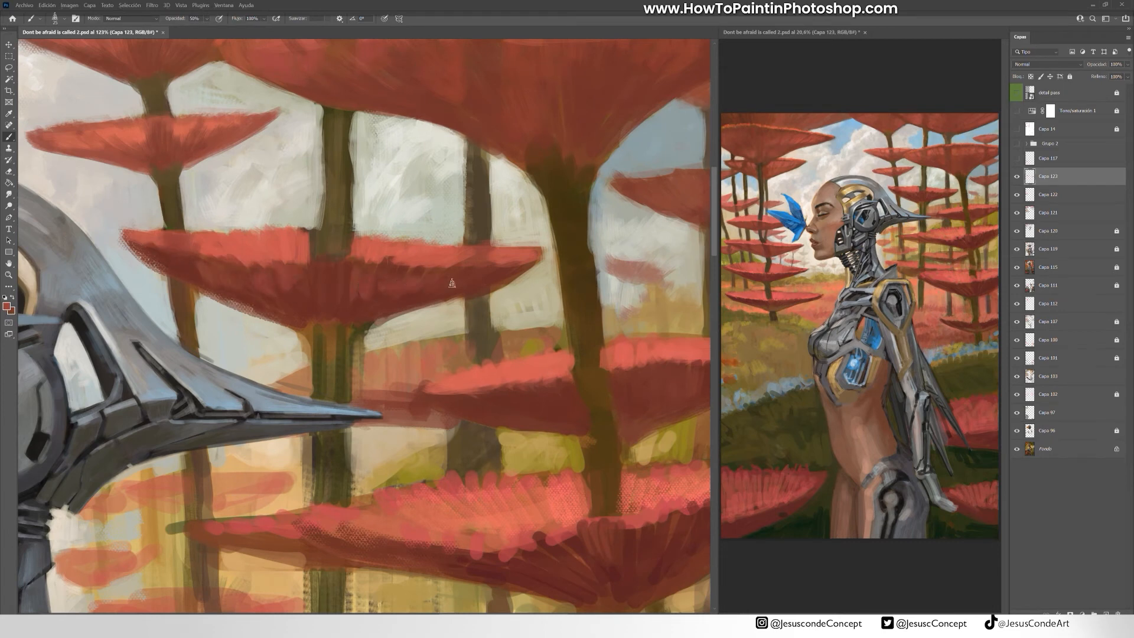
pyautogui.keyDown('alt'); pyautogui.click(387, 333); pyautogui.keyUp('alt')
pyautogui.moveTo(361, 331)
pyautogui.mouseDown()
pyautogui.moveTo(374, 343)
pyautogui.moveTo(357, 330)
pyautogui.mouseUp()
pyautogui.moveTo(306, 335); pyautogui.dragTo(307, 358)
pyautogui.keyDown('alt'); pyautogui.click(281, 336); pyautogui.keyUp('alt')
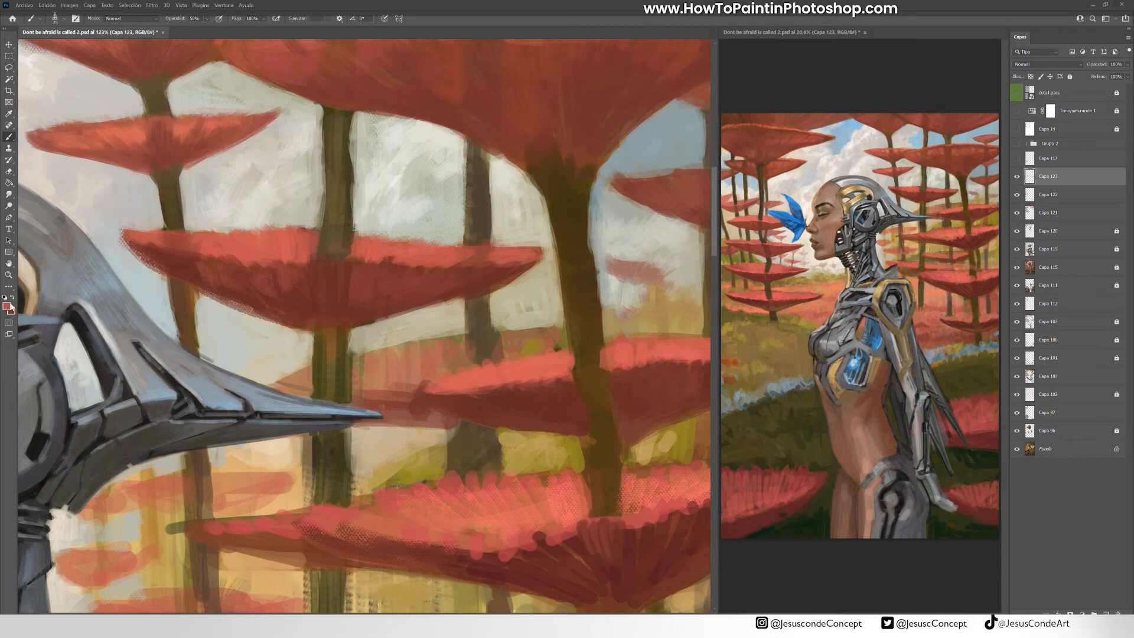
# - Paint a light red rim along the front edge of the canopy above the spike and add fine ribs at 30% opacity
pyautogui.keyDown('alt'); pyautogui.click(284, 223); pyautogui.keyUp('alt')
pyautogui.moveTo(387, 265); pyautogui.dragTo(480, 264)
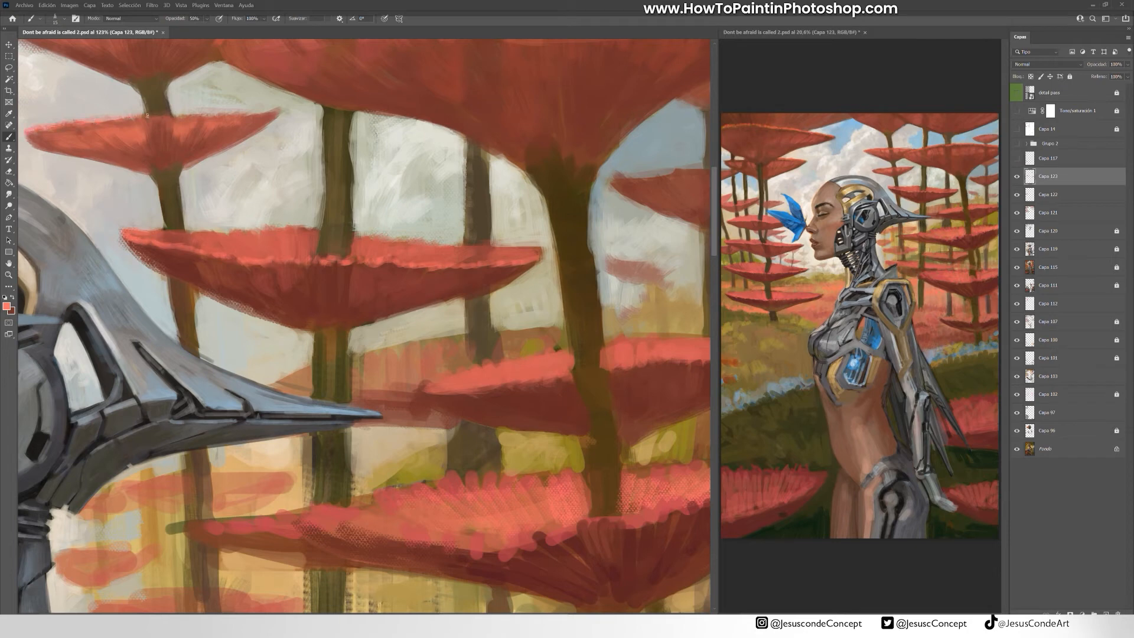
pyautogui.press('1')
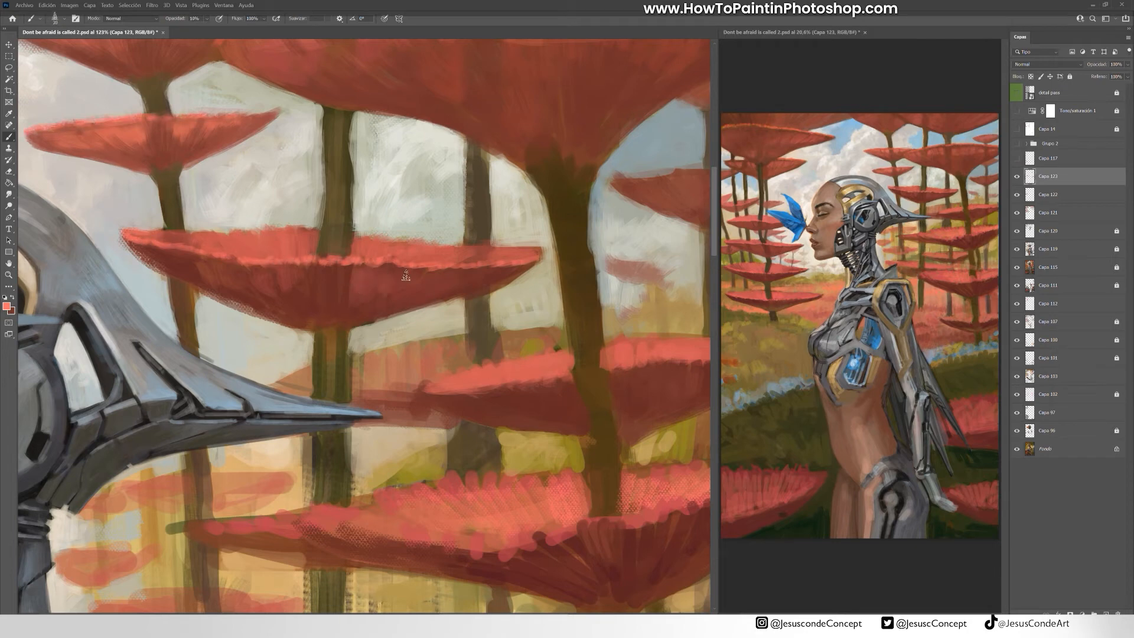
pyautogui.keyDown('alt'); pyautogui.click(255, 293); pyautogui.keyUp('alt')
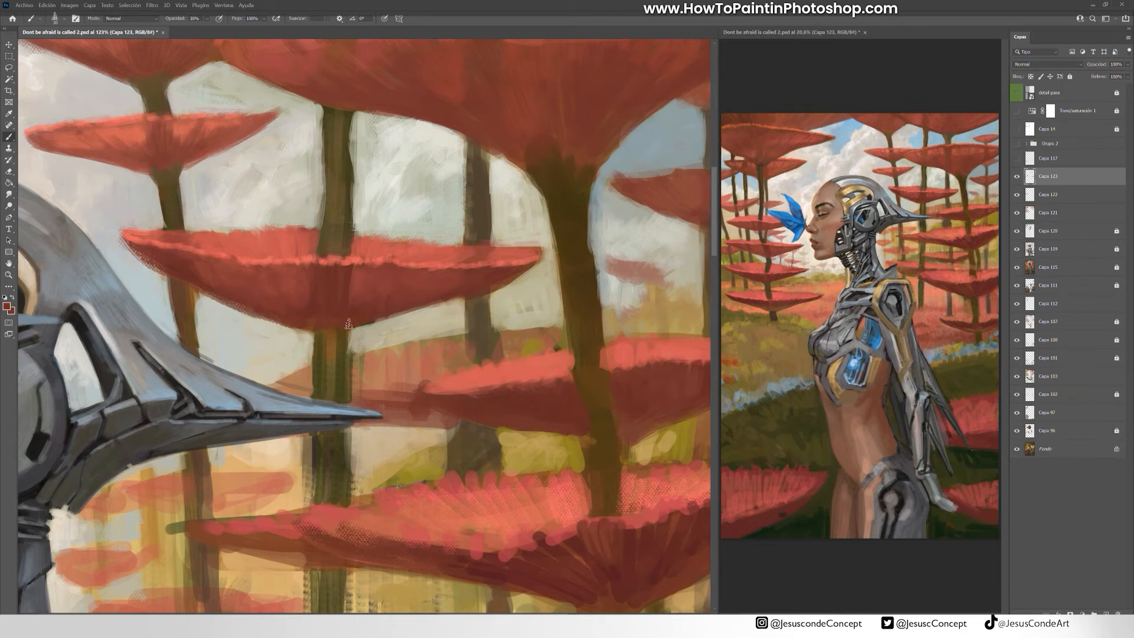
pyautogui.press('[')
pyautogui.press('[')
pyautogui.press('[')
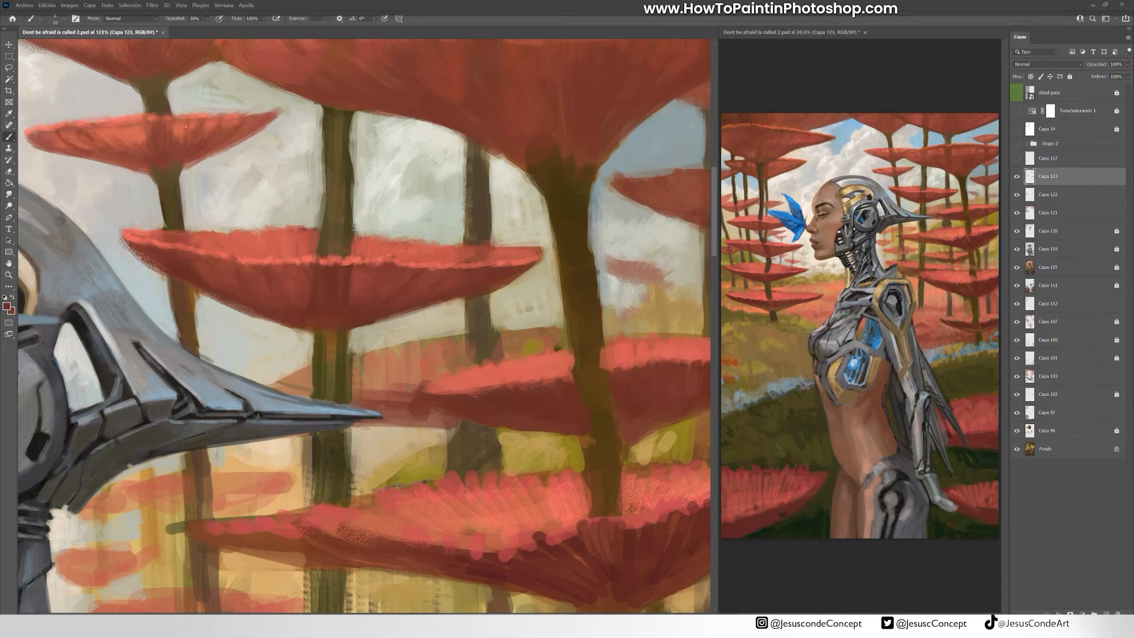
# - Set the brush opacity to 50% and repaint the distant canopy behind the spike's tip with sampled reds
pyautogui.moveTo(426, 257); pyautogui.dragTo(366, 197)
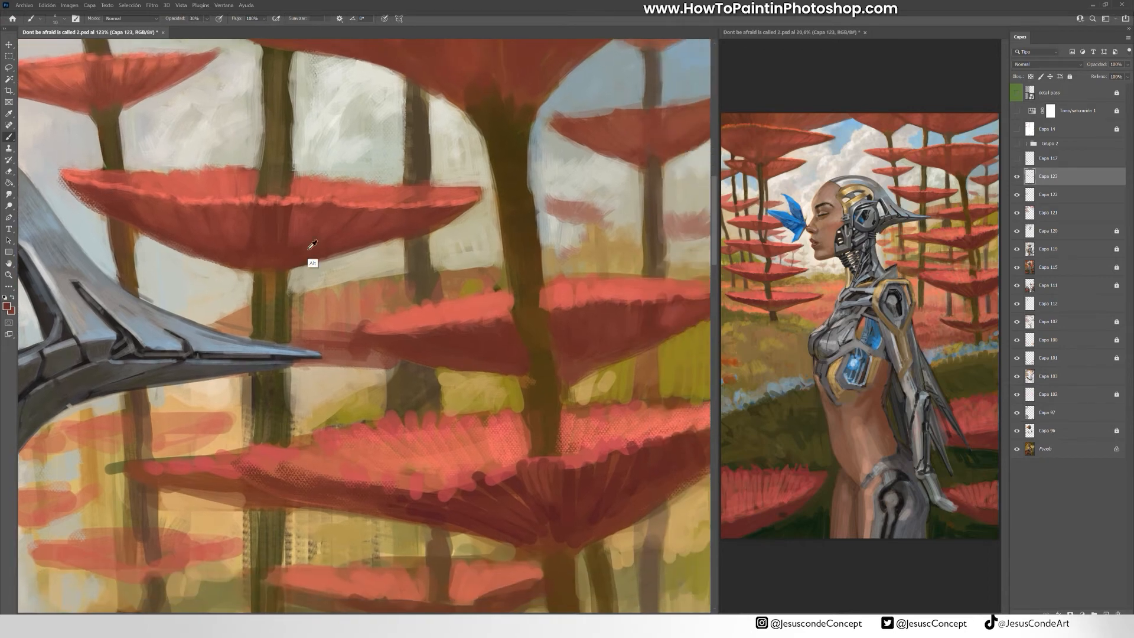
pyautogui.press('5')
pyautogui.moveTo(260, 337); pyautogui.dragTo(397, 361)
pyautogui.keyDown('alt'); pyautogui.click(378, 322); pyautogui.keyUp('alt')
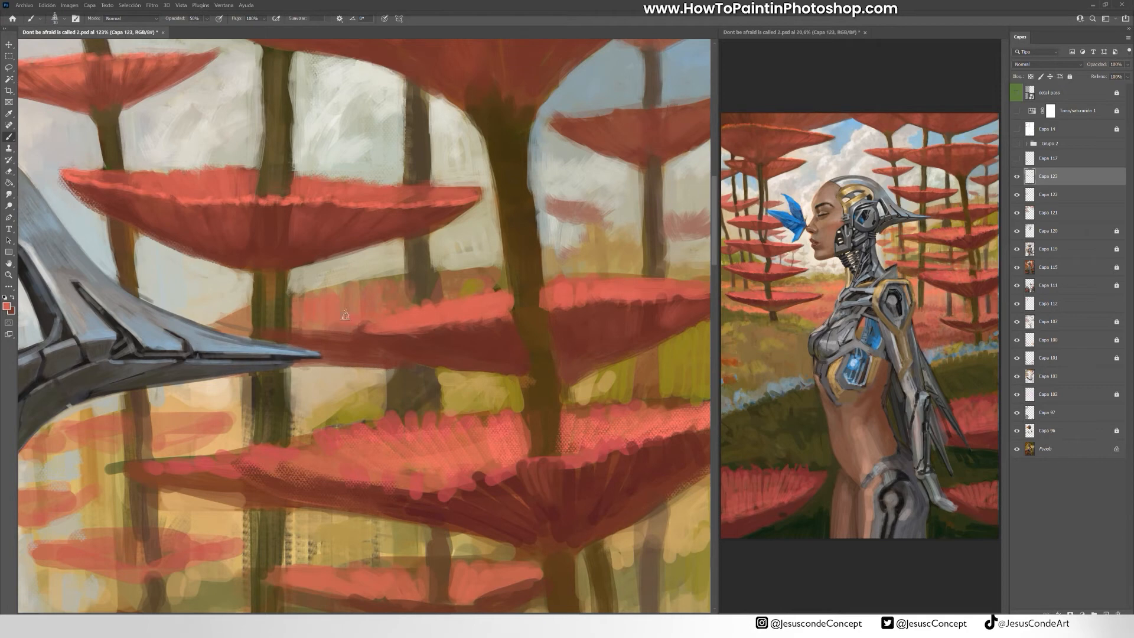
# - Sample pale sky tones and repaint the sky gaps between the trunks around the head's spike, using a smaller brush
pyautogui.keyDown('alt'); pyautogui.click(222, 323); pyautogui.keyUp('alt')
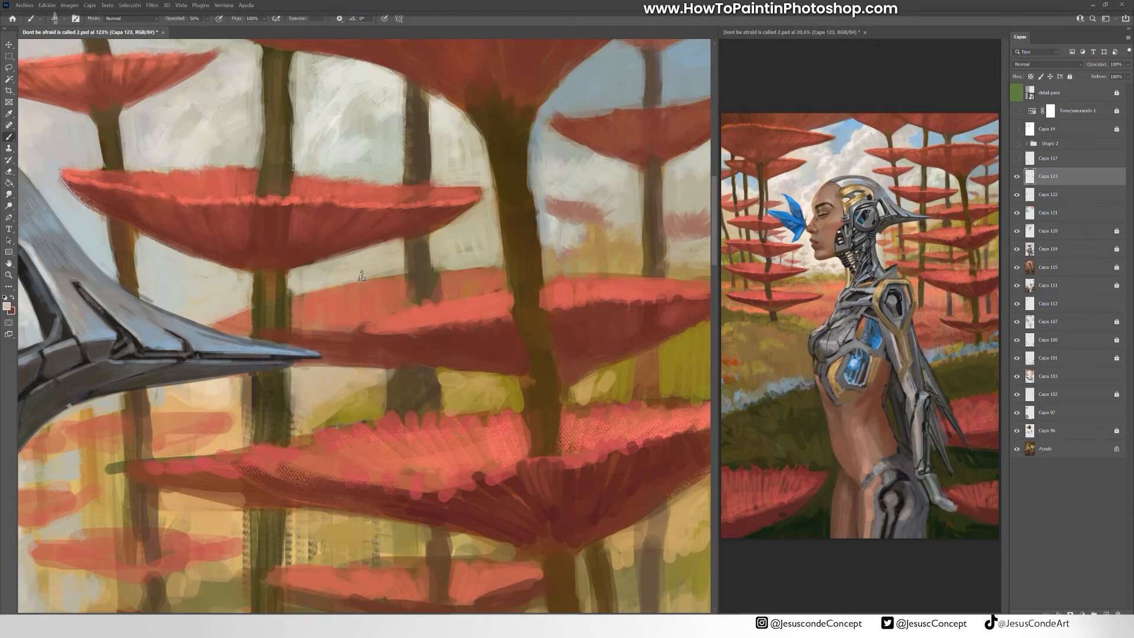
pyautogui.moveTo(181, 266); pyautogui.dragTo(150, 294)
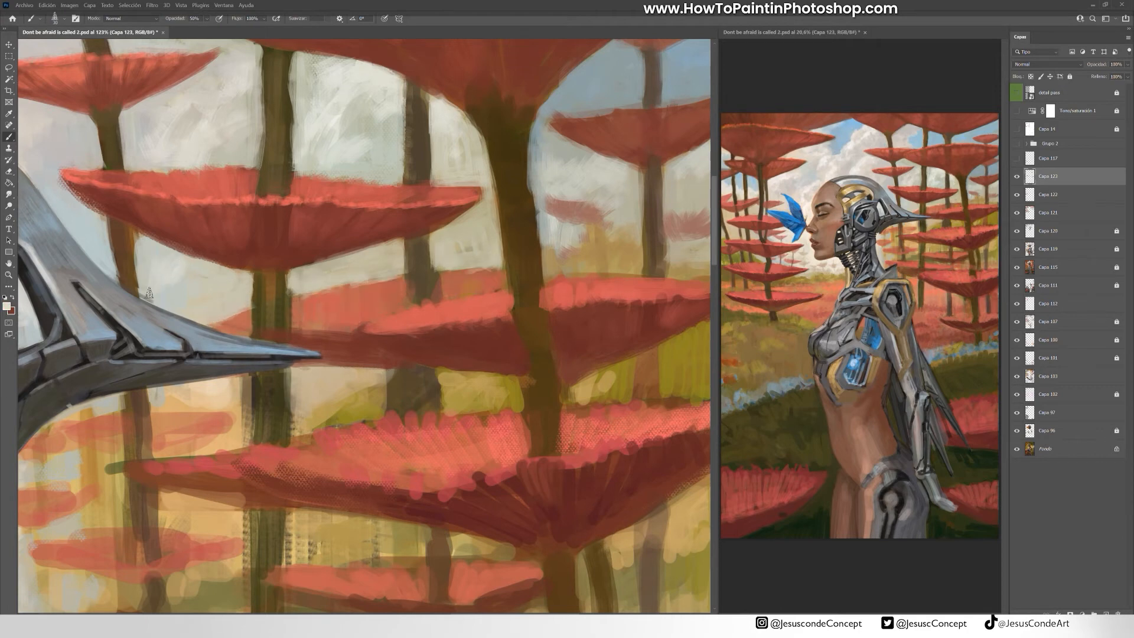
pyautogui.moveTo(161, 248); pyautogui.dragTo(190, 258)
pyautogui.moveTo(266, 238); pyautogui.dragTo(410, 262)
pyautogui.press('[')
pyautogui.moveTo(246, 259); pyautogui.dragTo(256, 297)
pyautogui.keyDown('alt'); pyautogui.click(268, 260); pyautogui.keyUp('alt')
pyautogui.moveTo(282, 255); pyautogui.dragTo(283, 284)
# - Sample the trunk colour and repaint the thin trunk between the small upper canopy and the cyborg's head
pyautogui.keyDown('alt'); pyautogui.click(254, 178); pyautogui.keyUp('alt')
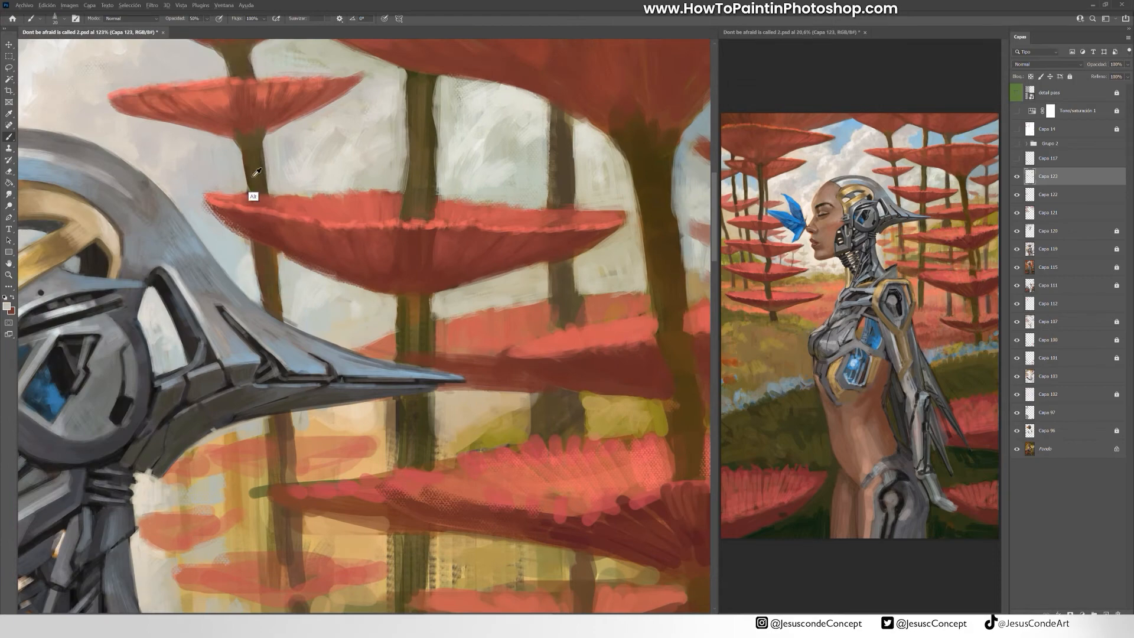
pyautogui.moveTo(241, 147); pyautogui.dragTo(247, 189)
pyautogui.moveTo(277, 269); pyautogui.dragTo(281, 299)
# - Merge Capa 123 and Capa 122 down into Capa 121, save the document, and toggle the merged layer to compare
pyautogui.moveTo(506, 294); pyautogui.dragTo(304, 297)
pyautogui.keyDown('alt'); pyautogui.click(273, 253); pyautogui.keyUp('alt')
pyautogui.hotkey('ctrl', 'e')
pyautogui.hotkey('ctrl', 'e')
pyautogui.hotkey('ctrl', 's')
pyautogui.click(1017, 177)
pyautogui.click(1017, 177)
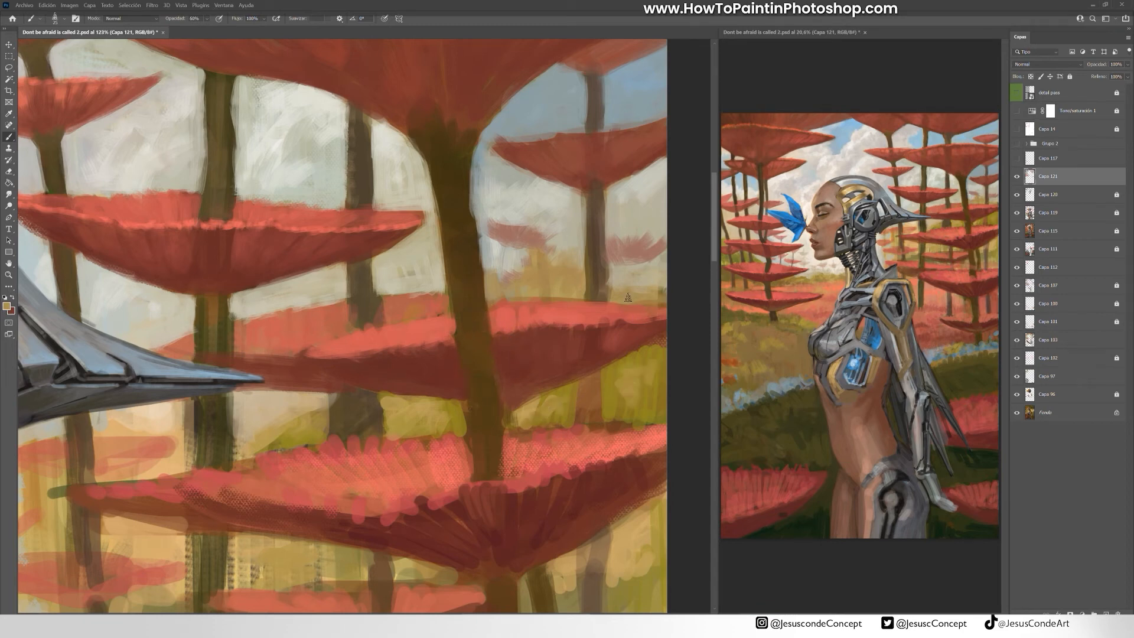
# - Sample pale sky and olive tones and repaint the background gaps between the trunks around the head spike's tip
pyautogui.keyDown('alt'); pyautogui.click(317, 438); pyautogui.keyUp('alt')
pyautogui.keyDown('alt'); pyautogui.click(395, 268); pyautogui.keyUp('alt')
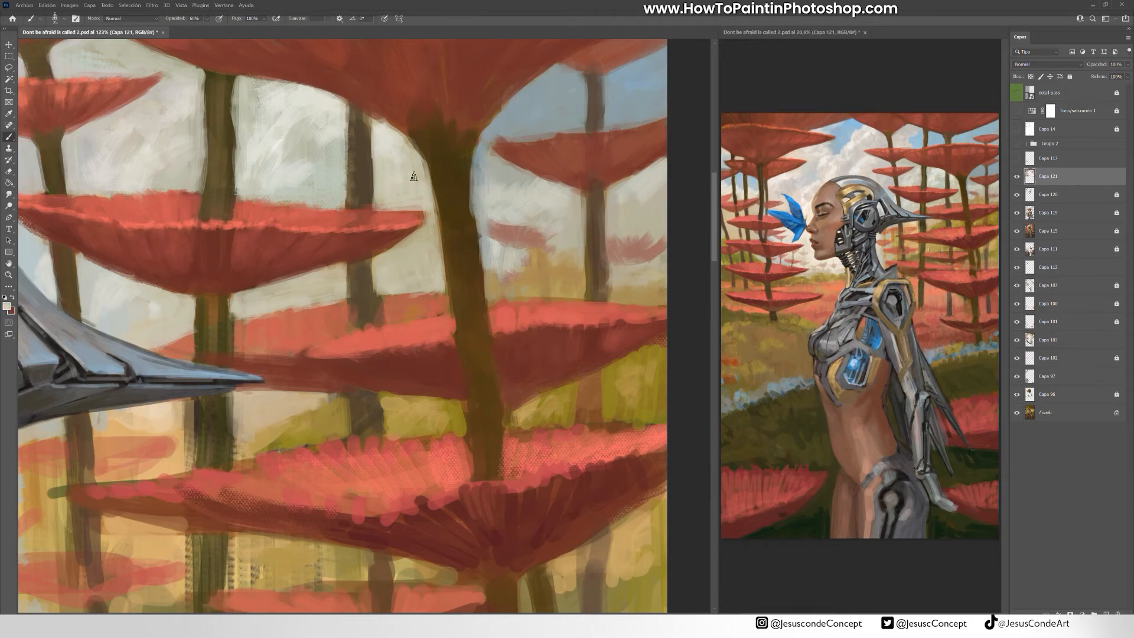
pyautogui.moveTo(350, 315); pyautogui.dragTo(448, 256)
pyautogui.keyDown('alt'); pyautogui.click(378, 383); pyautogui.keyUp('alt')
pyautogui.moveTo(376, 353); pyautogui.dragTo(352, 387)
pyautogui.moveTo(347, 372); pyautogui.dragTo(341, 394)
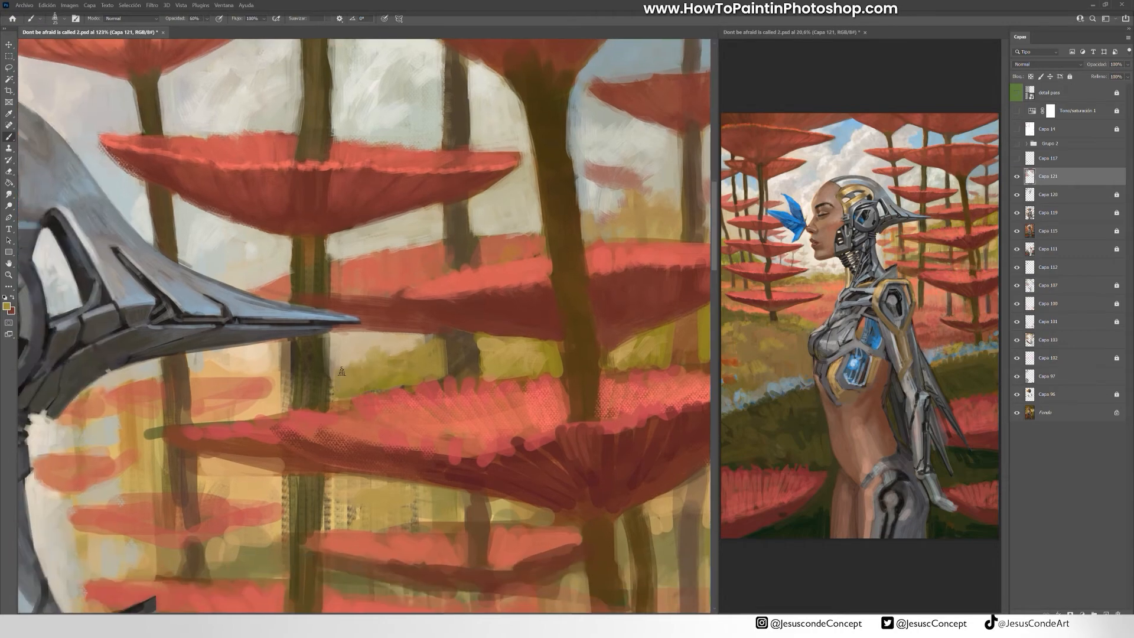
# - Set the brush opacity to 40%, repaint the pale background gaps beneath the head's spike with sampled tones, and save the document
pyautogui.moveTo(191, 347); pyautogui.dragTo(357, 273)
pyautogui.press('4')
pyautogui.moveTo(251, 331)
pyautogui.mouseDown()
pyautogui.moveTo(227, 343)
pyautogui.moveTo(243, 351)
pyautogui.mouseUp()
pyautogui.keyDown('alt'); pyautogui.click(211, 378); pyautogui.keyUp('alt')
pyautogui.moveTo(273, 378); pyautogui.dragTo(208, 413)
pyautogui.moveTo(220, 366); pyautogui.dragTo(200, 419)
pyautogui.moveTo(281, 353)
pyautogui.mouseDown()
pyautogui.moveTo(254, 375)
pyautogui.moveTo(251, 437)
pyautogui.moveTo(221, 514)
pyautogui.mouseUp()
pyautogui.moveTo(273, 467); pyautogui.dragTo(260, 496)
pyautogui.hotkey('ctrl', 's')
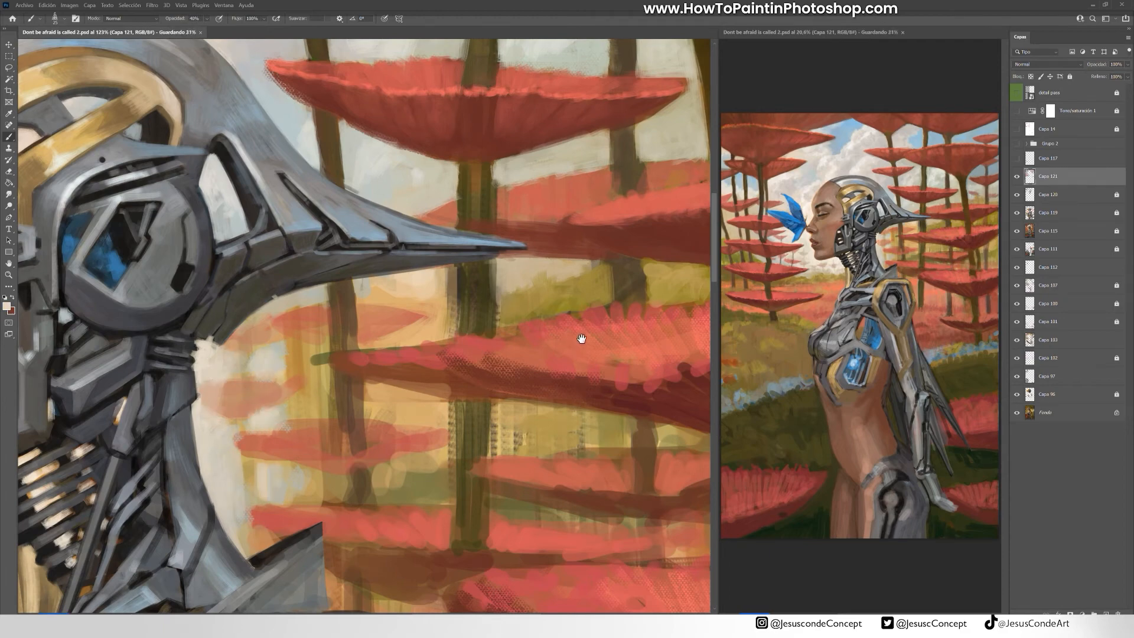
# - Sample a pale tone and paint short rib strokes on the distant canopy just past the spike's tip
pyautogui.moveTo(582, 339); pyautogui.dragTo(356, 401)
pyautogui.keyDown('alt'); pyautogui.click(356, 300); pyautogui.keyUp('alt')
pyautogui.moveTo(362, 290); pyautogui.dragTo(349, 276)
pyautogui.moveTo(378, 287); pyautogui.dragTo(365, 271)
pyautogui.moveTo(405, 284); pyautogui.dragTo(390, 266)
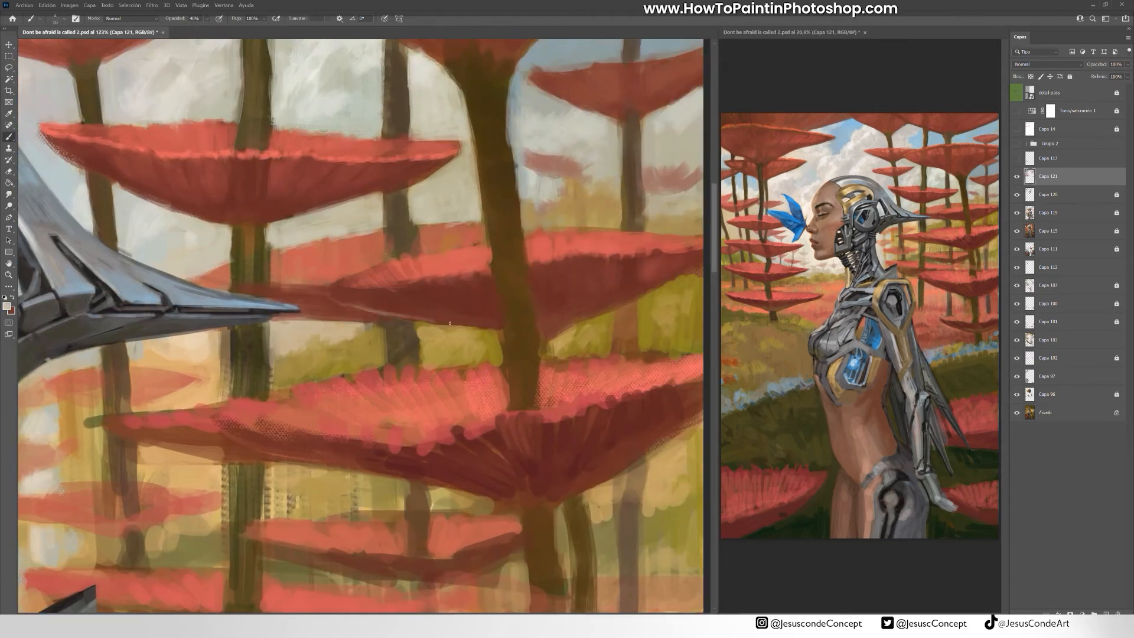
pyautogui.moveTo(400, 310); pyautogui.dragTo(364, 296)
pyautogui.moveTo(325, 281); pyautogui.dragTo(351, 289)
pyautogui.keyDown('alt'); pyautogui.click(308, 252); pyautogui.keyUp('alt')
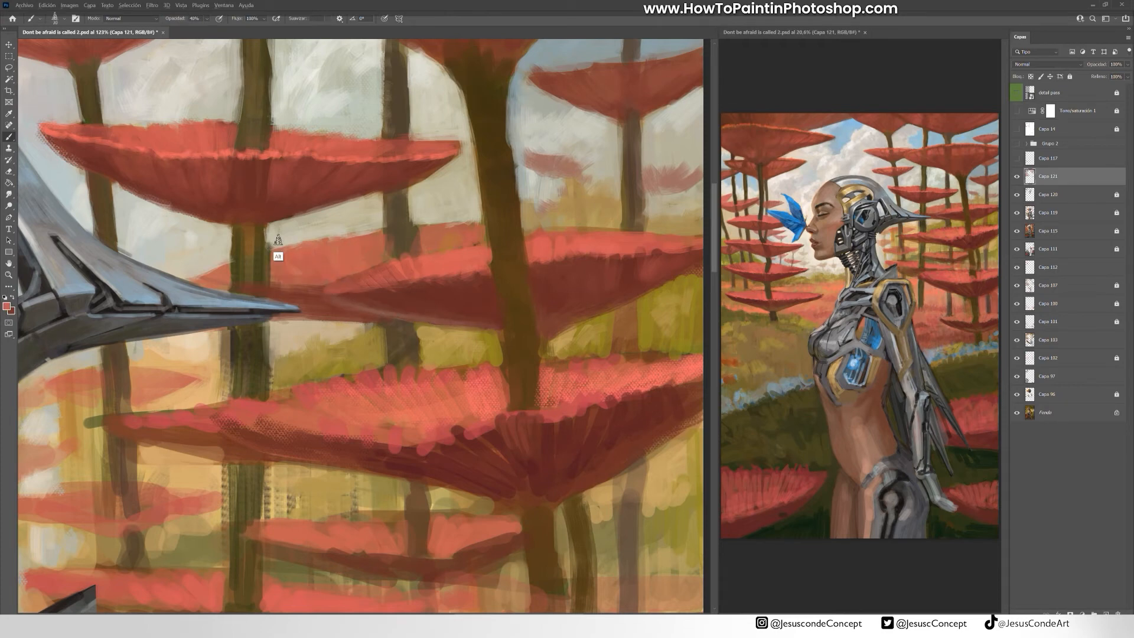
# - Sample canopy reds and smooth the upper surface of the large canopy below the spike's tip
pyautogui.keyDown('alt'); pyautogui.click(549, 293); pyautogui.keyUp('alt')
pyautogui.keyDown('alt'); pyautogui.click(512, 345); pyautogui.keyUp('alt')
pyautogui.moveTo(505, 338)
pyautogui.mouseDown()
pyautogui.moveTo(504, 362)
pyautogui.moveTo(239, 408)
pyautogui.moveTo(429, 434)
pyautogui.mouseUp()
pyautogui.keyDown('alt'); pyautogui.click(499, 380); pyautogui.keyUp('alt')
pyautogui.moveTo(543, 400); pyautogui.dragTo(429, 406)
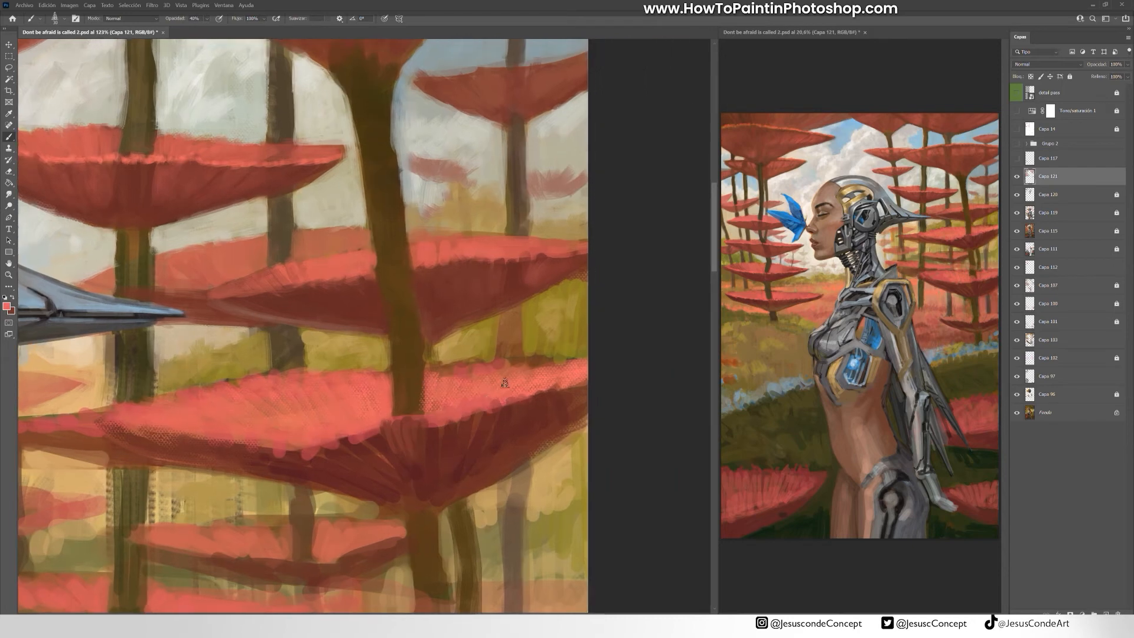
pyautogui.keyDown('alt'); pyautogui.click(421, 379); pyautogui.keyUp('alt')
pyautogui.moveTo(585, 388); pyautogui.dragTo(541, 397)
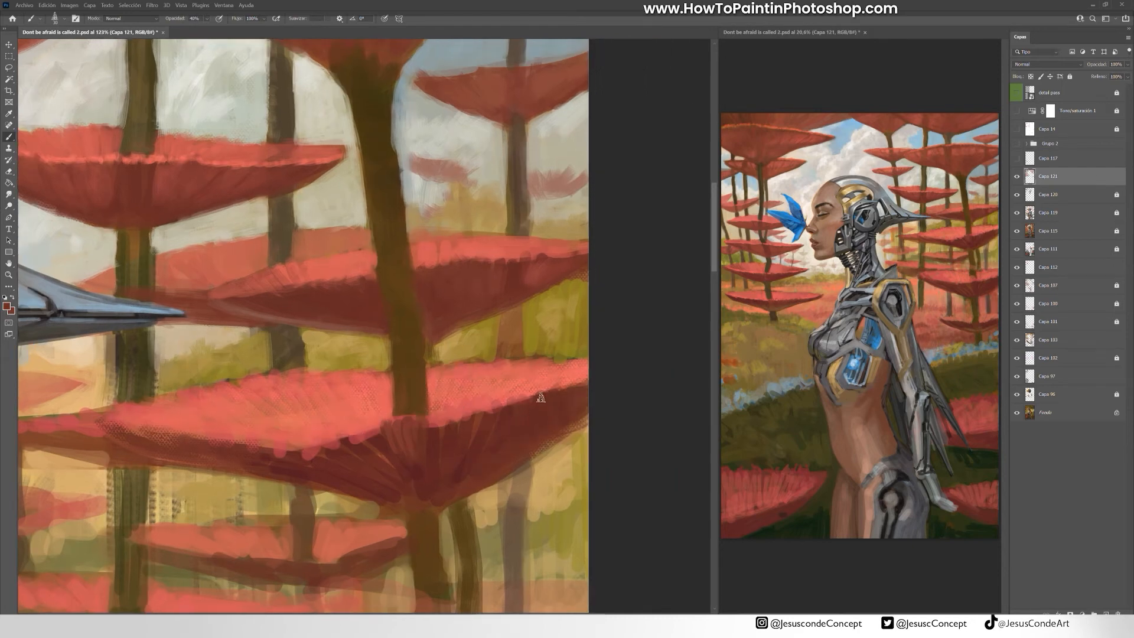
# - Repaint the dark underside of the large canopy below the spike, defining its edge against the lighter top
pyautogui.moveTo(340, 448); pyautogui.dragTo(269, 455)
pyautogui.moveTo(201, 452); pyautogui.dragTo(305, 450)
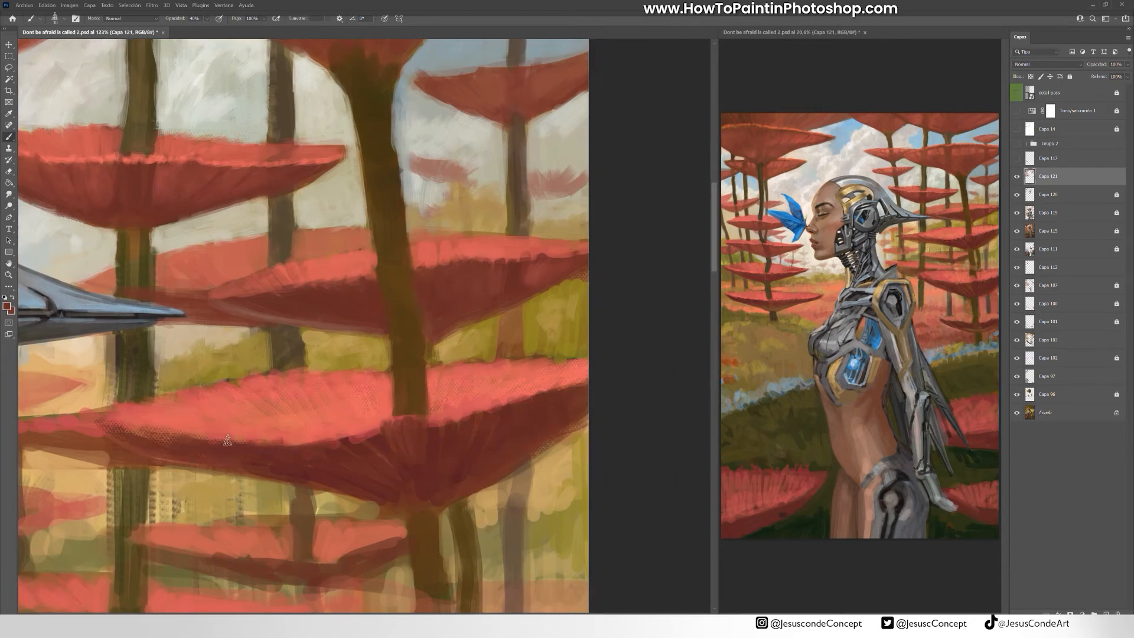
pyautogui.moveTo(227, 440); pyautogui.dragTo(100, 434)
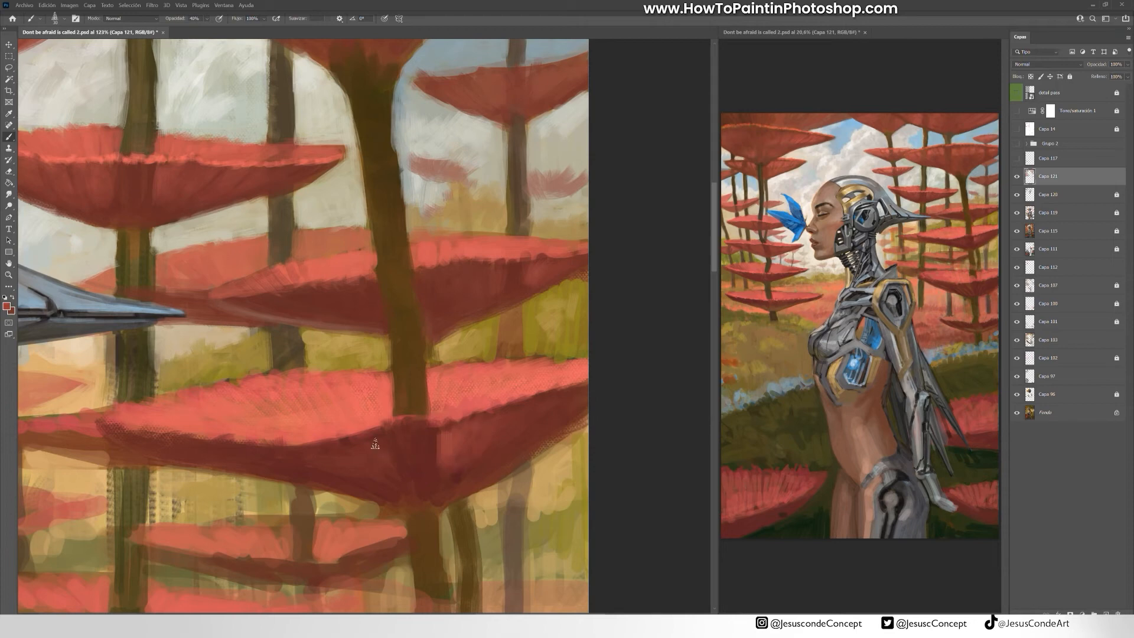
pyautogui.moveTo(375, 444)
pyautogui.mouseDown()
pyautogui.moveTo(248, 455)
pyautogui.moveTo(371, 462)
pyautogui.mouseUp()
pyautogui.moveTo(121, 380)
pyautogui.mouseDown()
pyautogui.moveTo(198, 366)
pyautogui.moveTo(185, 356)
pyautogui.mouseUp()
# - Sample background tones and repaint the trunk edge and pale gap beneath the spike down to the large canopy's tip
pyautogui.keyDown('alt'); pyautogui.click(211, 320); pyautogui.keyUp('alt')
pyautogui.moveTo(207, 278); pyautogui.dragTo(219, 245)
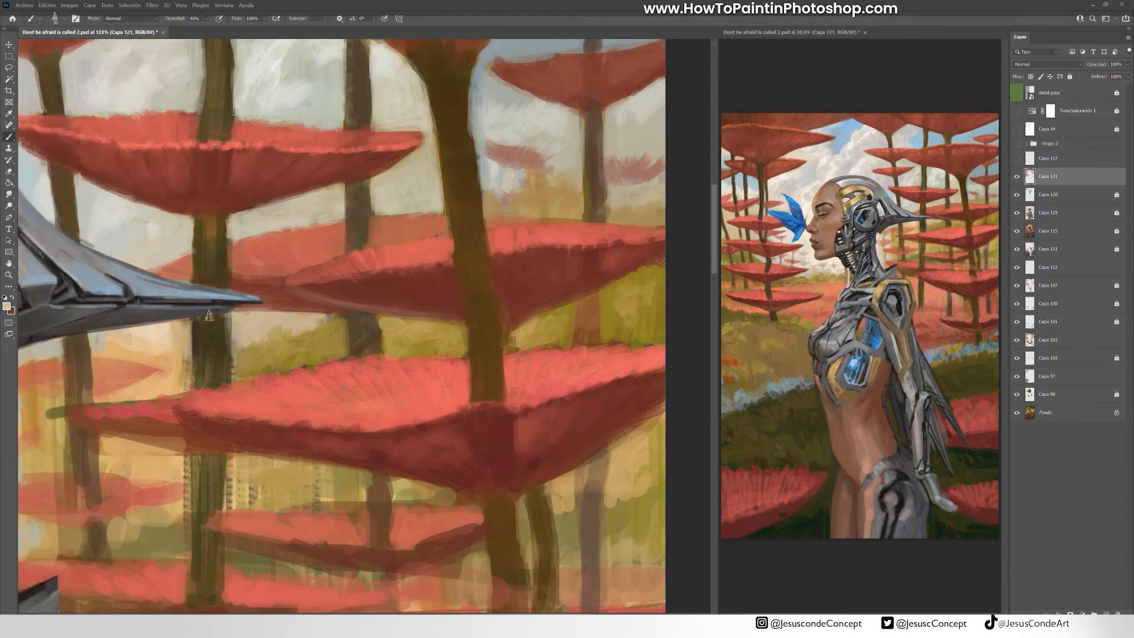
pyautogui.moveTo(232, 321); pyautogui.dragTo(233, 358)
pyautogui.keyDown('alt'); pyautogui.click(238, 359); pyautogui.keyUp('alt')
pyautogui.moveTo(232, 378); pyautogui.dragTo(229, 365)
pyautogui.keyDown('alt'); pyautogui.click(199, 441); pyautogui.keyUp('alt')
pyautogui.moveTo(231, 419)
pyautogui.mouseDown()
pyautogui.moveTo(178, 409)
pyautogui.moveTo(100, 418)
pyautogui.mouseUp()
pyautogui.keyDown('alt'); pyautogui.click(170, 397); pyautogui.keyUp('alt')
# - Set the brush opacity to 20% and repaint the trunk and yellowish gaps below the large canopy's narrow tip
pyautogui.press('2')
pyautogui.keyDown('alt'); pyautogui.click(180, 430); pyautogui.keyUp('alt')
pyautogui.keyDown('alt'); pyautogui.click(208, 463); pyautogui.keyUp('alt')
pyautogui.moveTo(198, 440)
pyautogui.mouseDown()
pyautogui.moveTo(218, 448)
pyautogui.moveTo(207, 492)
pyautogui.mouseUp()
pyautogui.keyDown('alt'); pyautogui.click(239, 464); pyautogui.keyUp('alt')
pyautogui.moveTo(230, 458); pyautogui.dragTo(236, 497)
pyautogui.moveTo(283, 473); pyautogui.dragTo(273, 494)
pyautogui.moveTo(233, 369)
pyautogui.mouseDown()
pyautogui.moveTo(255, 356)
pyautogui.moveTo(247, 369)
pyautogui.mouseUp()
# - Sample a background tone and refine the area around the faded canopy between the large canopy's tip and the cyborg's neck
pyautogui.keyDown('alt'); pyautogui.click(200, 386); pyautogui.keyUp('alt')
pyautogui.moveTo(237, 378)
pyautogui.mouseDown()
pyautogui.moveTo(286, 315)
pyautogui.moveTo(179, 409)
pyautogui.moveTo(154, 402)
pyautogui.mouseUp()
pyautogui.moveTo(180, 400); pyautogui.dragTo(166, 411)
pyautogui.moveTo(73, 395); pyautogui.dragTo(110, 387)
pyautogui.moveTo(67, 362)
pyautogui.mouseDown()
pyautogui.moveTo(171, 360)
pyautogui.moveTo(205, 338)
pyautogui.moveTo(195, 351)
pyautogui.mouseUp()
# - Swap the brush colours, sample the pale sky and repaint the gaps around the thin trunk behind the cyborg's neck
pyautogui.press('x')
pyautogui.keyDown('alt'); pyautogui.click(188, 333); pyautogui.keyUp('alt')
pyautogui.moveTo(177, 354)
pyautogui.mouseDown()
pyautogui.moveTo(218, 370)
pyautogui.moveTo(177, 408)
pyautogui.mouseUp()
pyautogui.moveTo(199, 331); pyautogui.dragTo(165, 340)
pyautogui.moveTo(200, 281)
pyautogui.mouseDown()
pyautogui.moveTo(142, 304)
pyautogui.moveTo(188, 295)
pyautogui.mouseUp()
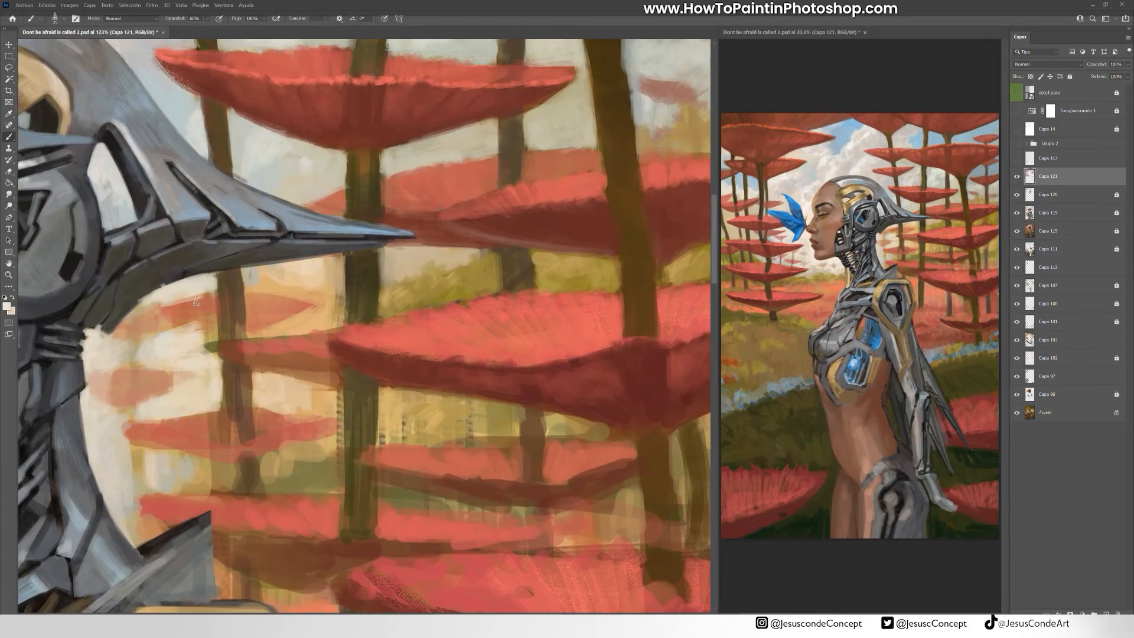
pyautogui.keyDown('alt'); pyautogui.click(207, 260); pyautogui.keyUp('alt')
# - Check the screen recorder and toggle the visibility of Capa 121 to compare the painting with and without it
pyautogui.click(397, 624)
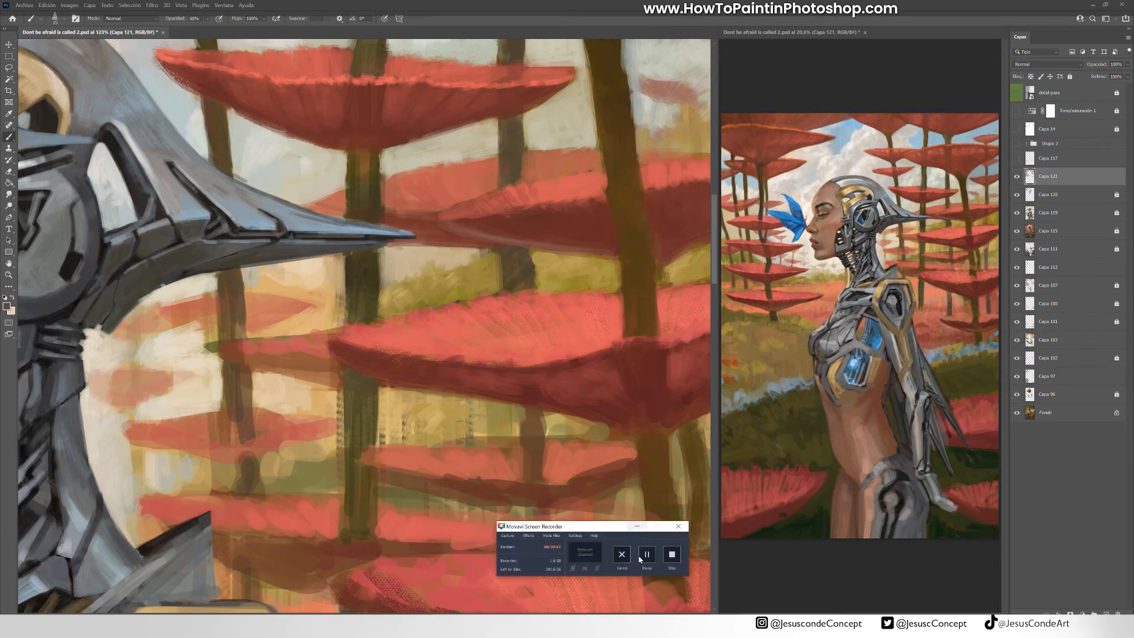
pyautogui.click(638, 525)
pyautogui.click(1016, 176)
pyautogui.click(1017, 177)
pyautogui.click(397, 624)
pyautogui.click(638, 526)
# - Sample dark and light reds and repaint the underside and upper edge of the canopy just above the cyborg's shoulder
pyautogui.keyDown('alt'); pyautogui.click(587, 361); pyautogui.keyUp('alt')
pyautogui.moveTo(588, 362); pyautogui.dragTo(572, 384)
pyautogui.moveTo(529, 400); pyautogui.dragTo(511, 179)
pyautogui.keyDown('alt'); pyautogui.click(303, 345); pyautogui.keyUp('alt')
pyautogui.moveTo(303, 348); pyautogui.dragTo(269, 354)
pyautogui.moveTo(267, 356)
pyautogui.mouseDown()
pyautogui.moveTo(212, 331)
pyautogui.moveTo(318, 376)
pyautogui.mouseUp()
pyautogui.keyDown('alt'); pyautogui.click(241, 308); pyautogui.keyUp('alt')
pyautogui.moveTo(241, 307); pyautogui.dragTo(251, 281)
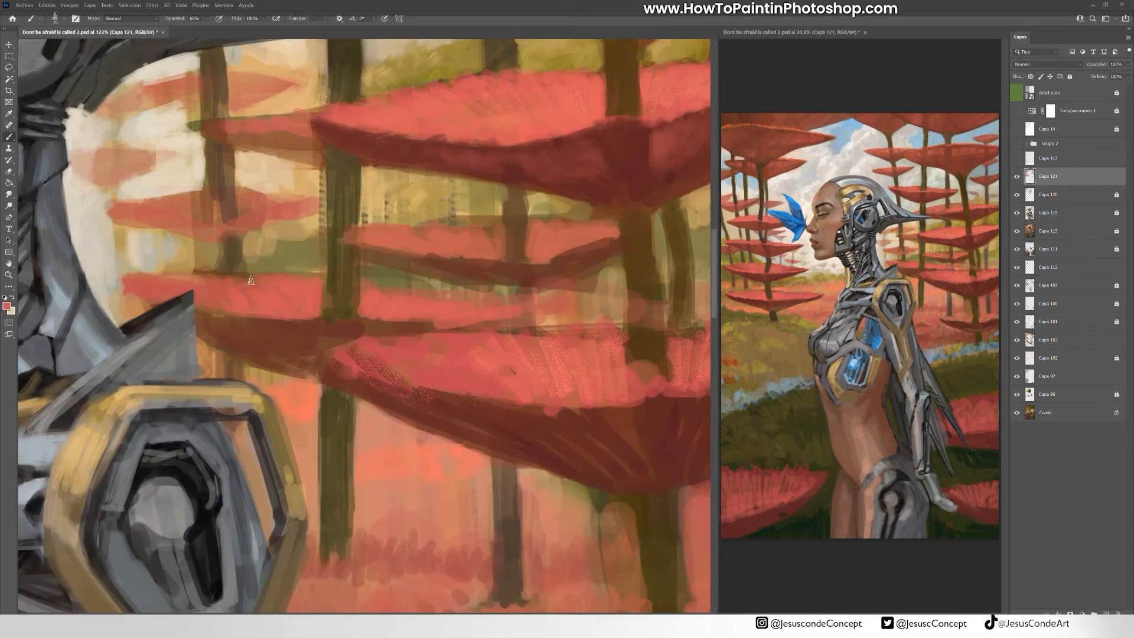
# - Sample surrounding tones and repaint the thick trunk where it meets the canopy above the shoulder
pyautogui.keyDown('alt'); pyautogui.click(162, 301); pyautogui.keyUp('alt')
pyautogui.keyDown('alt'); pyautogui.click(348, 292); pyautogui.keyUp('alt')
pyautogui.moveTo(328, 297)
pyautogui.mouseDown()
pyautogui.moveTo(329, 176)
pyautogui.moveTo(320, 238)
pyautogui.mouseUp()
pyautogui.keyDown('alt'); pyautogui.click(314, 176); pyautogui.keyUp('alt')
pyautogui.keyDown('alt'); pyautogui.click(348, 141); pyautogui.keyUp('alt')
# - Sample reds and background tones and reshape the small canopy behind the neck with a darker underside and sharper edges
pyautogui.moveTo(237, 231)
pyautogui.mouseDown()
pyautogui.moveTo(124, 220)
pyautogui.moveTo(309, 199)
pyautogui.moveTo(257, 189)
pyautogui.moveTo(190, 214)
pyautogui.moveTo(201, 211)
pyautogui.mouseUp()
pyautogui.keyDown('alt'); pyautogui.click(337, 125); pyautogui.keyUp('alt')
pyautogui.keyDown('alt'); pyautogui.click(253, 193); pyautogui.keyUp('alt')
pyautogui.keyDown('alt'); pyautogui.click(120, 235); pyautogui.keyUp('alt')
pyautogui.moveTo(111, 211); pyautogui.dragTo(152, 230)
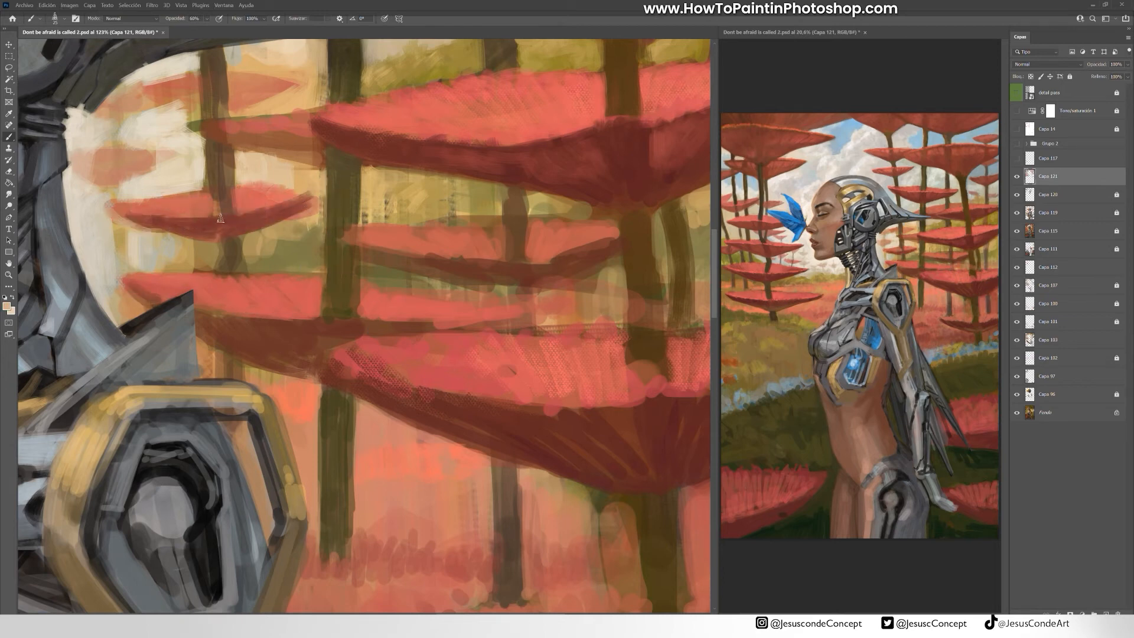
pyautogui.keyDown('alt'); pyautogui.click(266, 221); pyautogui.keyUp('alt')
pyautogui.keyDown('alt'); pyautogui.click(277, 195); pyautogui.keyUp('alt')
pyautogui.moveTo(281, 220); pyautogui.dragTo(316, 190)
# - Sample a background tone and clean up the tapering far tip of the canopy above the shoulder
pyautogui.keyDown('alt'); pyautogui.click(413, 360); pyautogui.keyUp('alt')
pyautogui.moveTo(436, 327); pyautogui.dragTo(522, 320)
pyautogui.keyDown('alt'); pyautogui.click(471, 292); pyautogui.keyUp('alt')
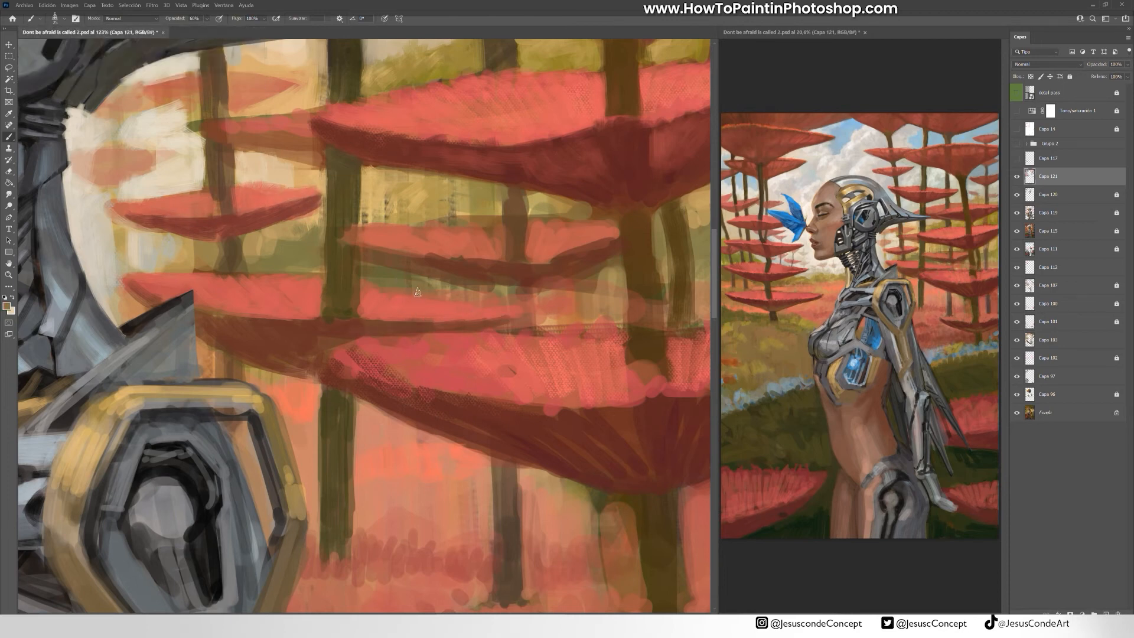
# - Sample meadow, trunk and canopy colours and repaint the distant trunk and upper surface of the small middle canopy
pyautogui.moveTo(473, 209)
pyautogui.mouseDown()
pyautogui.moveTo(448, 221)
pyautogui.moveTo(495, 207)
pyautogui.moveTo(527, 258)
pyautogui.mouseUp()
pyautogui.keyDown('alt'); pyautogui.click(429, 287); pyautogui.keyUp('alt')
pyautogui.keyDown('alt'); pyautogui.click(505, 60); pyautogui.keyUp('alt')
pyautogui.keyDown('alt'); pyautogui.click(547, 239); pyautogui.keyUp('alt')
pyautogui.moveTo(498, 231)
pyautogui.mouseDown()
pyautogui.moveTo(489, 250)
pyautogui.moveTo(544, 257)
pyautogui.mouseUp()
# - Sample dark reds and repaint the undersides of the small middle canopy and the large canopy above it
pyautogui.keyDown('alt'); pyautogui.click(526, 273); pyautogui.keyUp('alt')
pyautogui.moveTo(615, 239); pyautogui.dragTo(513, 295)
pyautogui.moveTo(471, 284); pyautogui.dragTo(514, 295)
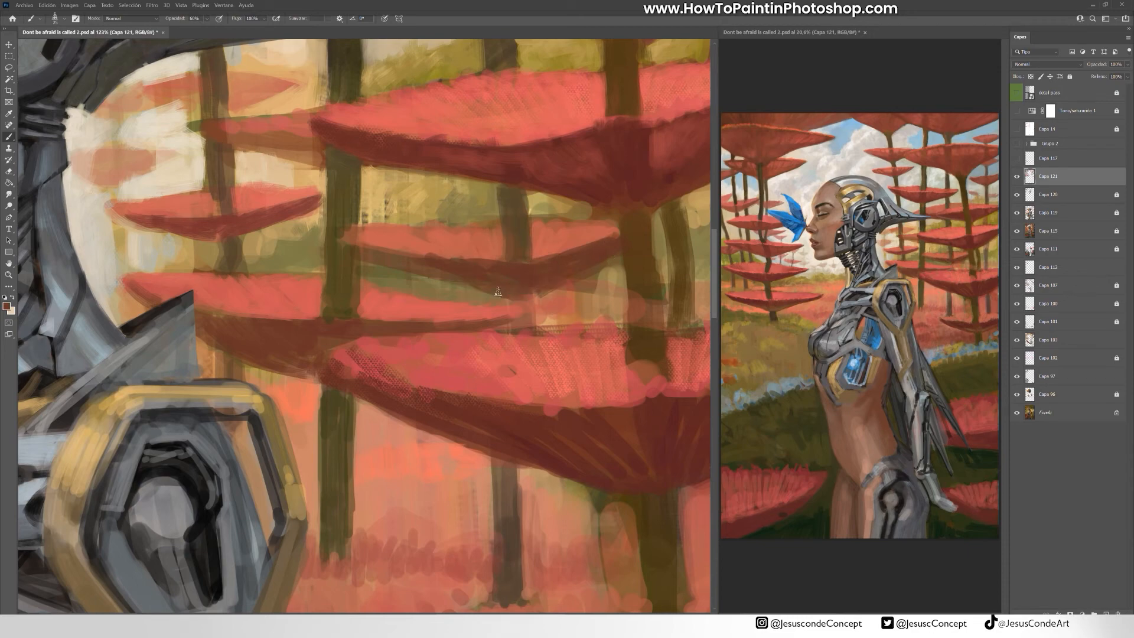
pyautogui.keyDown('alt'); pyautogui.click(582, 185); pyautogui.keyUp('alt')
pyautogui.moveTo(582, 202); pyautogui.dragTo(594, 209)
pyautogui.moveTo(672, 172); pyautogui.dragTo(552, 194)
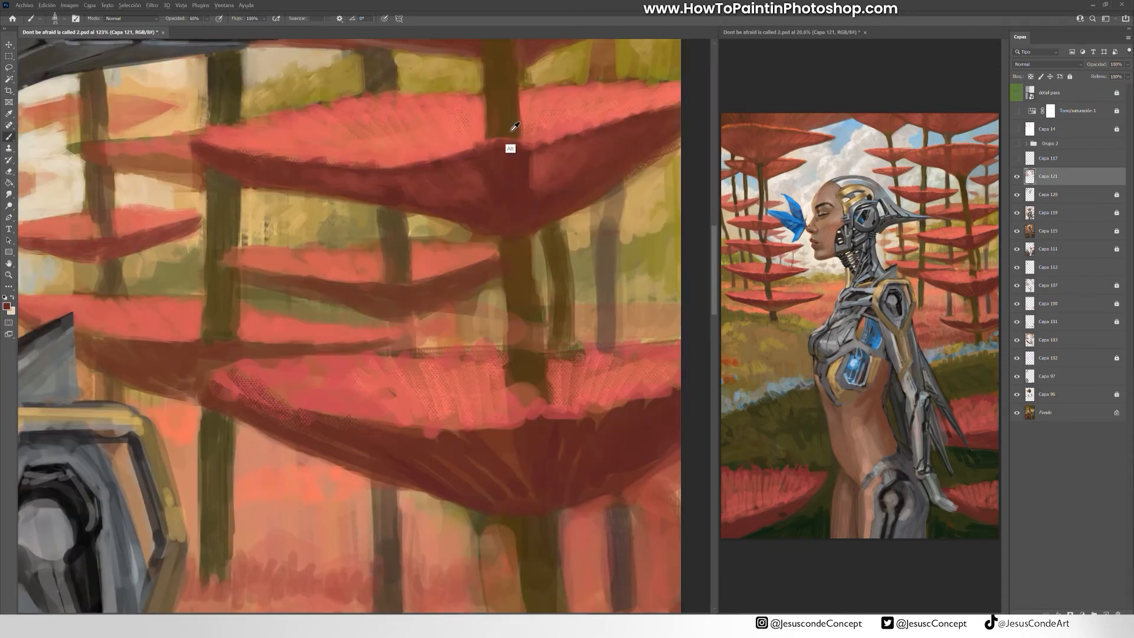
# - Sample meadow and trunk colours and repaint the olive background, thin trunks and thick trunk above the lowest large canopy
pyautogui.keyDown('alt'); pyautogui.click(355, 228); pyautogui.keyUp('alt')
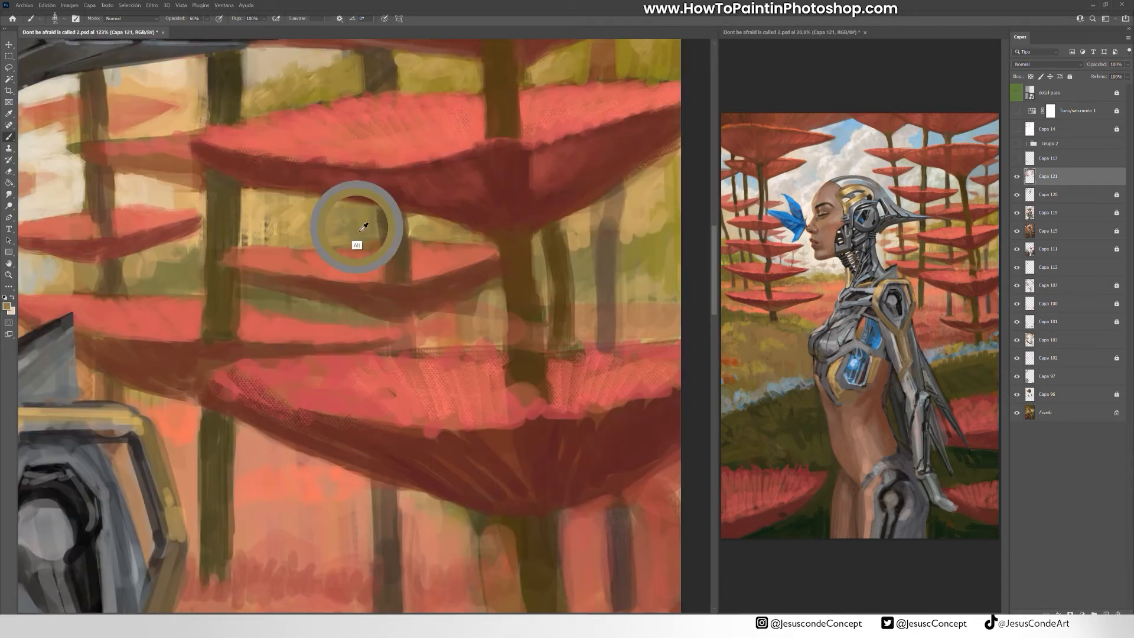
pyautogui.moveTo(625, 242); pyautogui.dragTo(669, 194)
pyautogui.moveTo(626, 254)
pyautogui.mouseDown()
pyautogui.moveTo(631, 240)
pyautogui.moveTo(588, 242)
pyautogui.moveTo(641, 295)
pyautogui.mouseUp()
pyautogui.moveTo(584, 287)
pyautogui.mouseDown()
pyautogui.moveTo(578, 228)
pyautogui.moveTo(605, 328)
pyautogui.mouseUp()
pyautogui.keyDown('alt'); pyautogui.click(562, 266); pyautogui.keyUp('alt')
pyautogui.moveTo(513, 316); pyautogui.dragTo(527, 349)
pyautogui.moveTo(525, 385); pyautogui.dragTo(530, 411)
pyautogui.keyDown('alt'); pyautogui.click(503, 418); pyautogui.keyUp('alt')
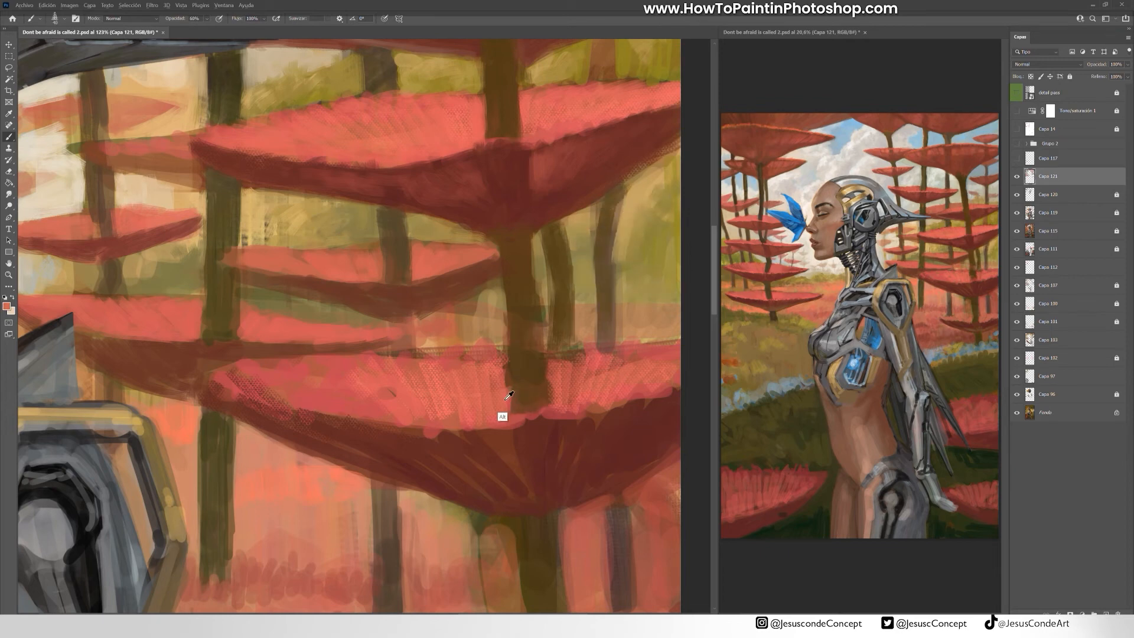
# - Repaint the upper surface of the lowest large canopy with the sampled red, covering its dotted texture
pyautogui.moveTo(468, 379); pyautogui.dragTo(469, 408)
pyautogui.moveTo(446, 408); pyautogui.dragTo(393, 372)
pyautogui.moveTo(284, 402); pyautogui.dragTo(233, 374)
pyautogui.moveTo(571, 372); pyautogui.dragTo(481, 372)
pyautogui.moveTo(513, 373); pyautogui.dragTo(511, 400)
pyautogui.moveTo(575, 371); pyautogui.dragTo(540, 352)
pyautogui.moveTo(494, 353); pyautogui.dragTo(461, 361)
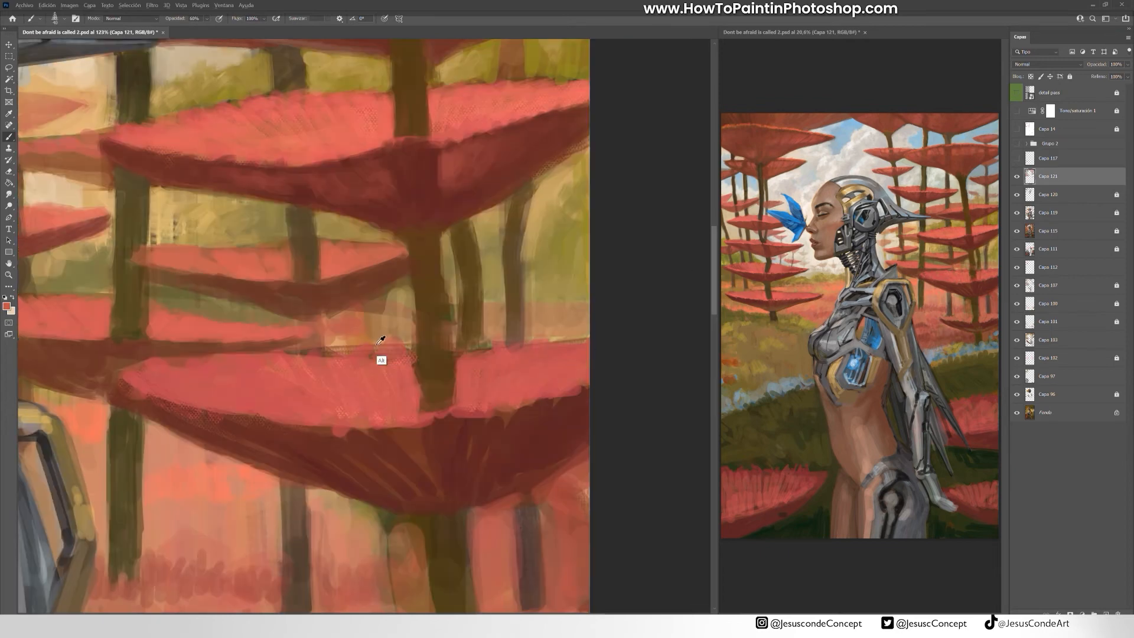
# - Sample a background tone and repaint the meadow gaps between the trunks just above the lowest large canopy
pyautogui.keyDown('alt'); pyautogui.click(378, 307); pyautogui.keyUp('alt')
pyautogui.moveTo(387, 346); pyautogui.dragTo(332, 349)
pyautogui.moveTo(384, 298)
pyautogui.mouseDown()
pyautogui.moveTo(342, 342)
pyautogui.moveTo(395, 343)
pyautogui.mouseUp()
pyautogui.moveTo(493, 277); pyautogui.dragTo(496, 332)
pyautogui.moveTo(547, 294); pyautogui.dragTo(544, 328)
pyautogui.moveTo(584, 260)
pyautogui.mouseDown()
pyautogui.moveTo(591, 321)
pyautogui.moveTo(534, 337)
pyautogui.mouseUp()
pyautogui.moveTo(564, 266); pyautogui.dragTo(549, 295)
# - Sample reds and smooth the lowest large canopy's upper rim and dark underside
pyautogui.moveTo(568, 406); pyautogui.dragTo(588, 330)
pyautogui.keyDown('alt'); pyautogui.click(592, 330); pyautogui.keyUp('alt')
pyautogui.moveTo(603, 317); pyautogui.dragTo(581, 331)
pyautogui.keyDown('alt'); pyautogui.click(532, 322); pyautogui.keyUp('alt')
pyautogui.moveTo(607, 308); pyautogui.dragTo(502, 337)
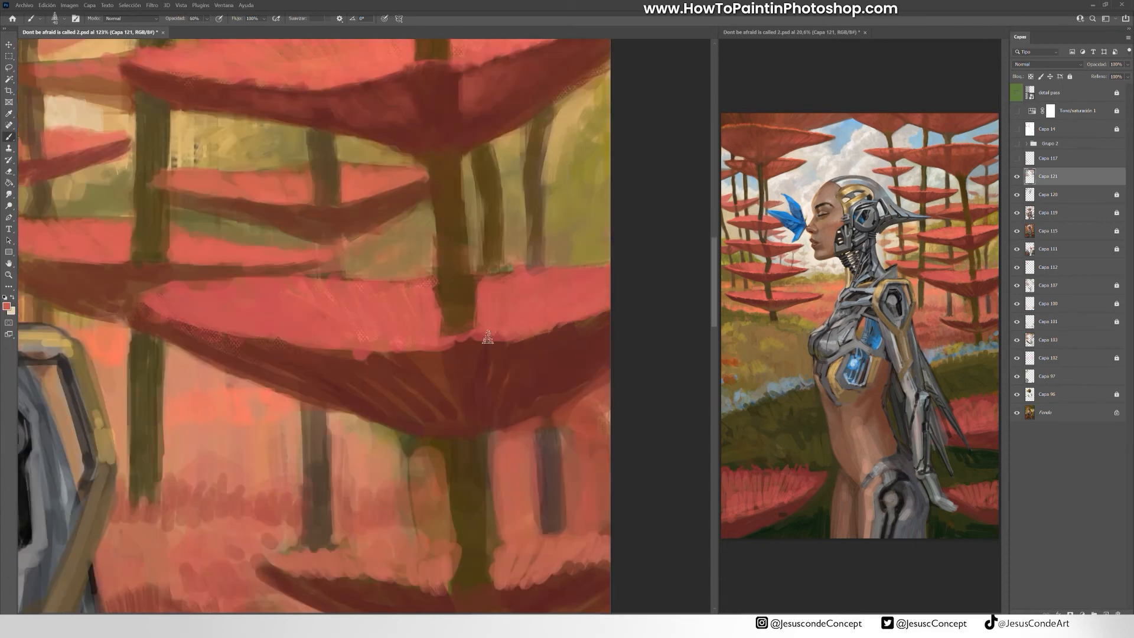
pyautogui.keyDown('alt'); pyautogui.click(386, 374); pyautogui.keyUp('alt')
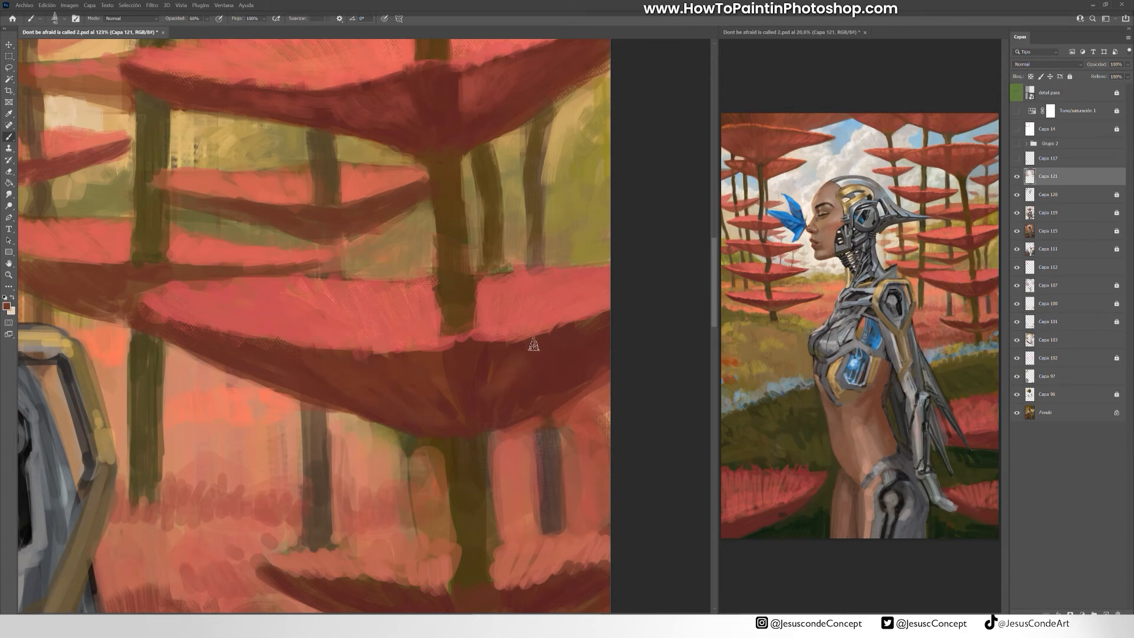
# - Sample salmon and olive tones and repaint the background beneath the lowest large canopy and the meadow above it
pyautogui.keyDown('alt'); pyautogui.click(387, 448); pyautogui.keyUp('alt')
pyautogui.keyDown('alt'); pyautogui.click(387, 447); pyautogui.keyUp('alt')
pyautogui.moveTo(364, 447); pyautogui.dragTo(446, 444)
pyautogui.moveTo(488, 442); pyautogui.dragTo(607, 390)
pyautogui.keyDown('alt'); pyautogui.click(578, 250); pyautogui.keyUp('alt')
pyautogui.moveTo(518, 261); pyautogui.dragTo(500, 268)
# - Sample trunk colours and repaint the thin trunk and the thick trunk below the lowest large canopy
pyautogui.keyDown('alt'); pyautogui.click(548, 440); pyautogui.keyUp('alt')
pyautogui.moveTo(538, 423); pyautogui.dragTo(538, 470)
pyautogui.keyDown('alt'); pyautogui.click(466, 471); pyautogui.keyUp('alt')
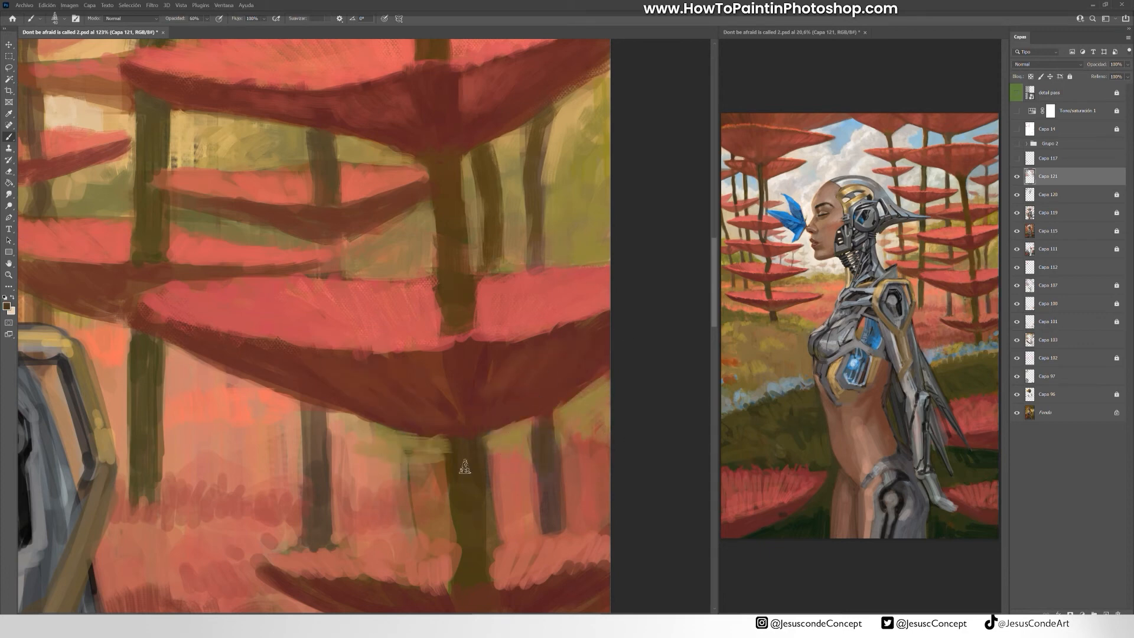
pyautogui.moveTo(460, 466); pyautogui.dragTo(455, 578)
# - Sample salmon tones and paint over the faint trunk shape beside the thick trunk below the lowest large canopy
pyautogui.keyDown('alt'); pyautogui.click(420, 513); pyautogui.keyUp('alt')
pyautogui.moveTo(421, 460); pyautogui.dragTo(417, 484)
pyautogui.moveTo(439, 458)
pyautogui.mouseDown()
pyautogui.moveTo(393, 469)
pyautogui.moveTo(392, 401)
pyautogui.moveTo(391, 481)
pyautogui.mouseUp()
pyautogui.keyDown('alt'); pyautogui.click(378, 454); pyautogui.keyUp('alt')
pyautogui.keyDown('alt'); pyautogui.click(245, 407); pyautogui.keyUp('alt')
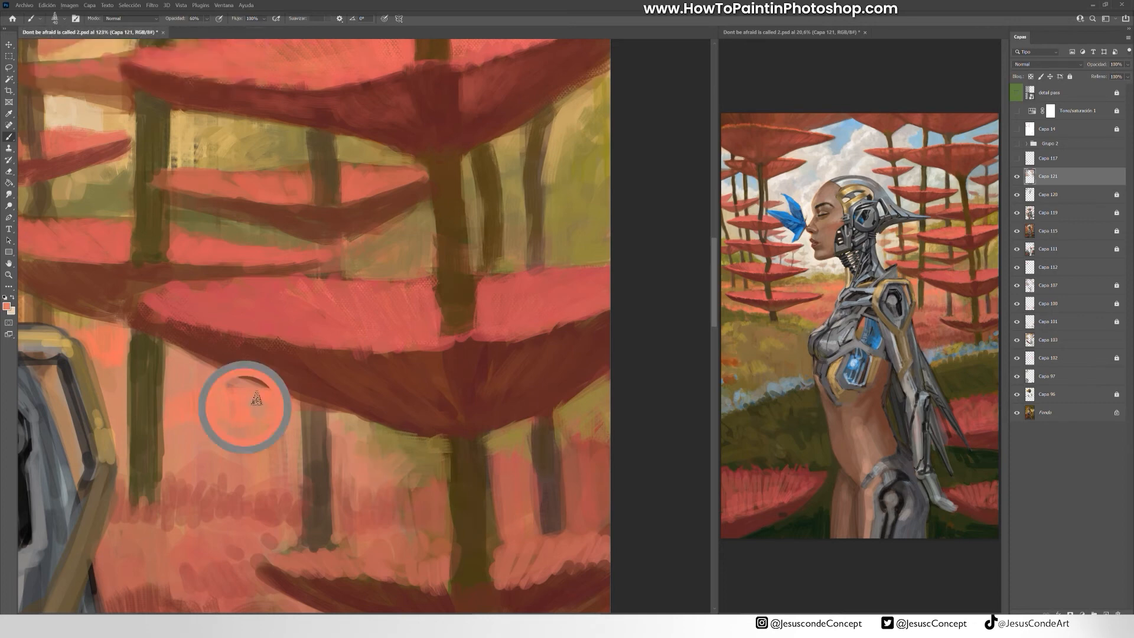
# - Set the brush opacity to 20%, sample a red and softly shade the underside of the lowest large canopy
pyautogui.press('2')
pyautogui.keyDown('alt'); pyautogui.click(545, 350); pyautogui.keyUp('alt')
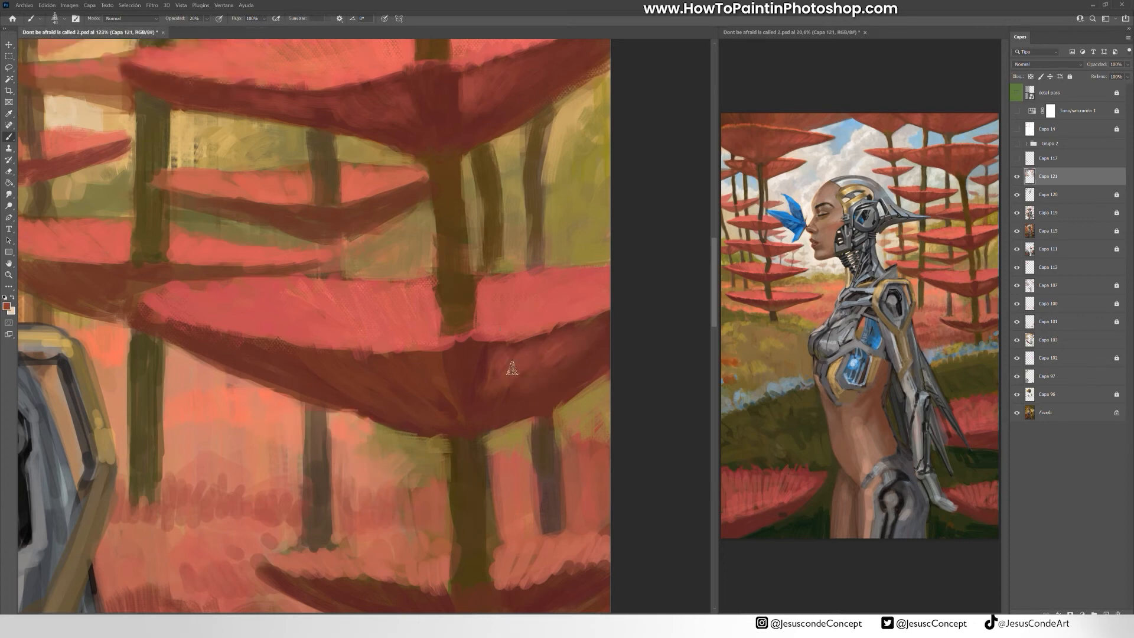
pyautogui.moveTo(406, 394)
pyautogui.mouseDown()
pyautogui.moveTo(437, 366)
pyautogui.moveTo(472, 408)
pyautogui.mouseUp()
pyautogui.moveTo(462, 245); pyautogui.dragTo(465, 381)
# - Set the brush opacity to 40% and paint fine dark rib strokes across the upper surface and underside of the large canopy
pyautogui.press('4')
pyautogui.moveTo(282, 341); pyautogui.dragTo(293, 355)
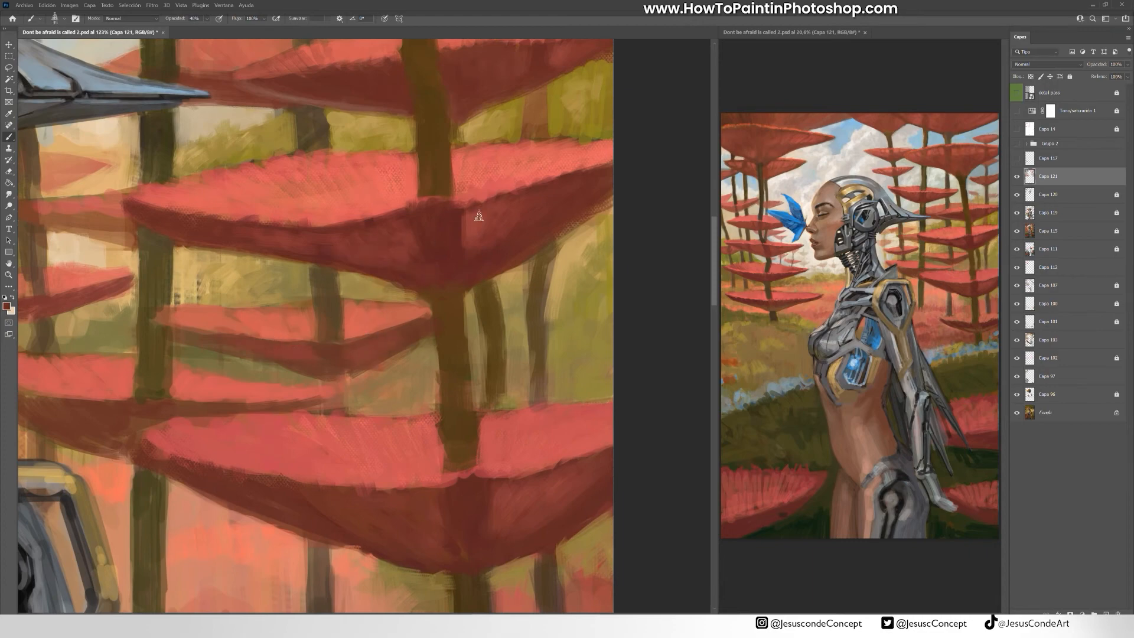
pyautogui.moveTo(494, 156); pyautogui.dragTo(481, 187)
pyautogui.moveTo(562, 153); pyautogui.dragTo(533, 177)
pyautogui.moveTo(381, 183); pyautogui.dragTo(402, 197)
pyautogui.moveTo(323, 190); pyautogui.dragTo(349, 206)
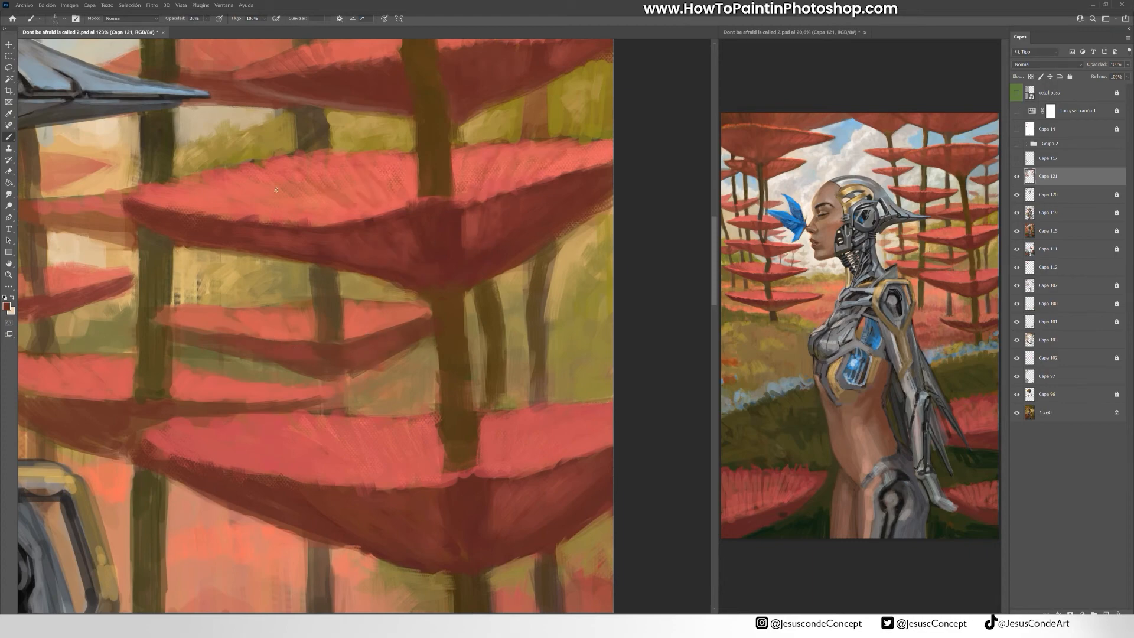
pyautogui.moveTo(264, 192); pyautogui.dragTo(311, 212)
pyautogui.moveTo(440, 220); pyautogui.dragTo(408, 259)
pyautogui.moveTo(73, 256)
pyautogui.mouseDown()
pyautogui.moveTo(155, 264)
pyautogui.moveTo(104, 298)
pyautogui.mouseUp()
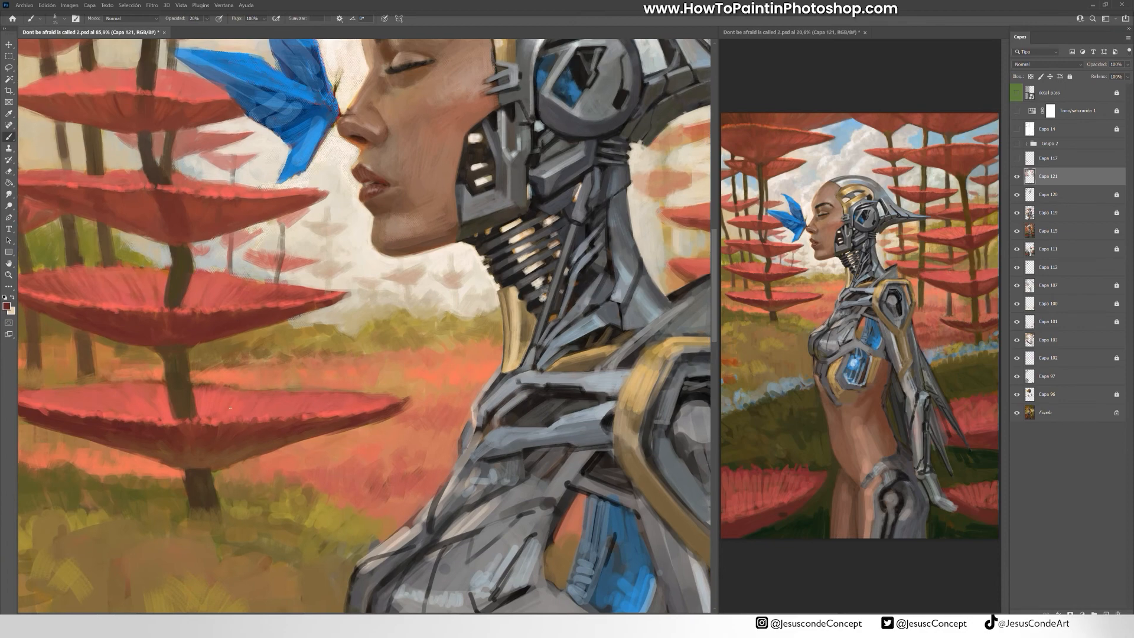
# - Swap the brush colours and paint soft rib strokes on the lowest canopy before the figure and the large canopy behind the shoulder
pyautogui.press('x')
pyautogui.moveTo(362, 402)
pyautogui.mouseDown()
pyautogui.moveTo(319, 411)
pyautogui.moveTo(362, 402)
pyautogui.mouseUp()
pyautogui.moveTo(89, 393); pyautogui.dragTo(137, 404)
pyautogui.moveTo(679, 337); pyautogui.dragTo(338, 337)
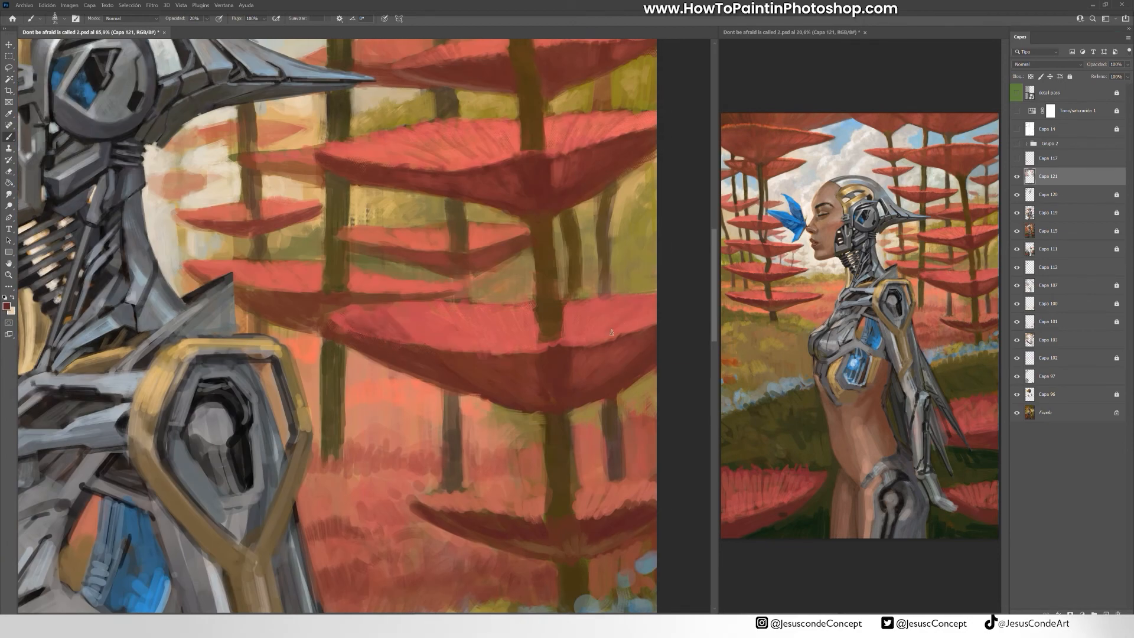
pyautogui.moveTo(613, 332); pyautogui.dragTo(654, 309)
pyautogui.moveTo(411, 322)
pyautogui.mouseDown()
pyautogui.moveTo(388, 324)
pyautogui.moveTo(390, 364)
pyautogui.moveTo(420, 372)
pyautogui.mouseUp()
# - Set the opacity to 50%, enlarge the brush, sample canopy reds and repaint the lowest canopy and nearby meadow behind the figure
pyautogui.keyDown('alt'); pyautogui.click(368, 345); pyautogui.keyUp('alt')
pyautogui.press('5')
pyautogui.press(']')
pyautogui.press(']')
pyautogui.keyDown('alt'); pyautogui.click(432, 364); pyautogui.keyUp('alt')
pyautogui.moveTo(510, 512); pyautogui.dragTo(445, 397)
pyautogui.moveTo(387, 412); pyautogui.dragTo(455, 426)
pyautogui.moveTo(509, 420); pyautogui.dragTo(559, 407)
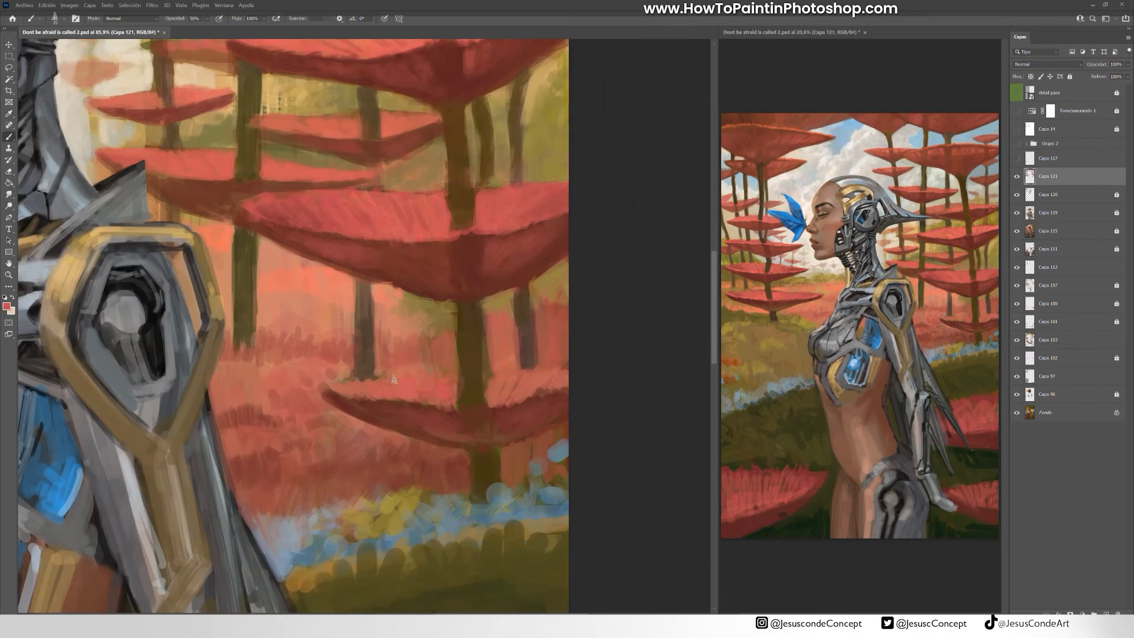
pyautogui.moveTo(427, 400); pyautogui.dragTo(393, 401)
# - Pick a darker red, sharpen the canopy and trunk edges behind the figure with a smaller brush, and save the document
pyautogui.click(7, 306)
pyautogui.click(502, 307)
pyautogui.click(637, 305)
pyautogui.press('[')
pyautogui.press('[')
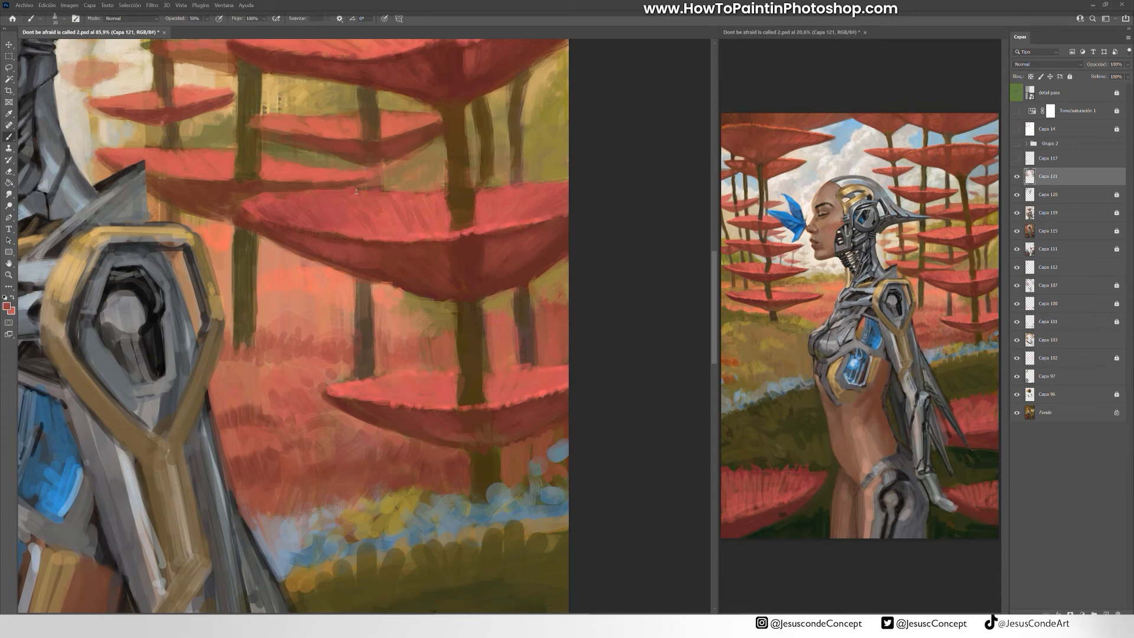
pyautogui.press('alt')
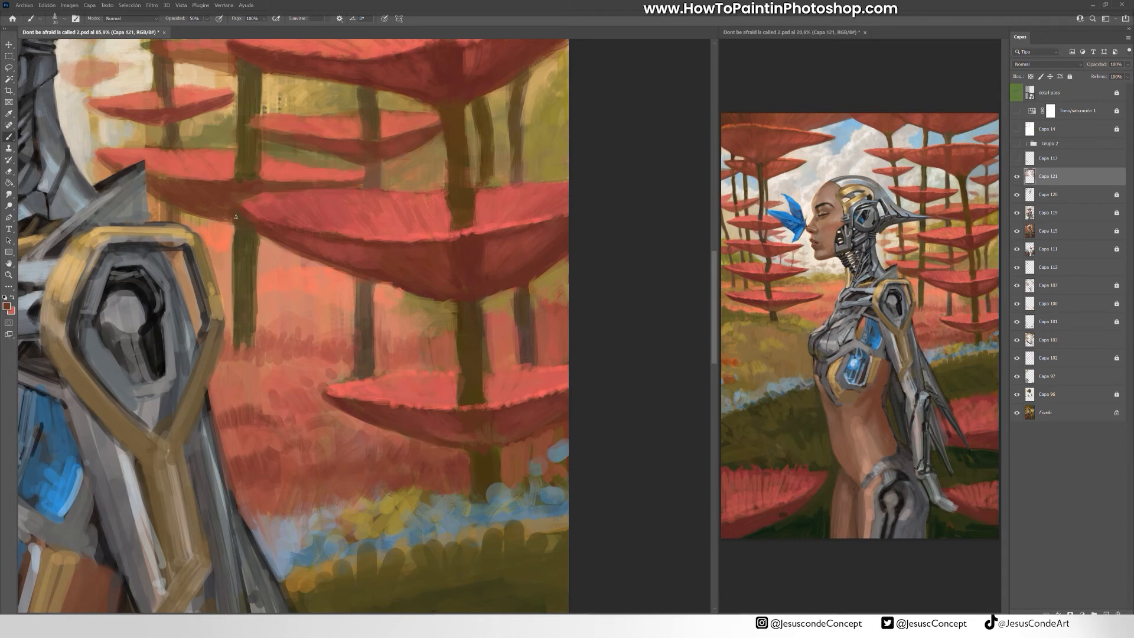
pyautogui.press('2')
pyautogui.hotkey('ctrl', 's')
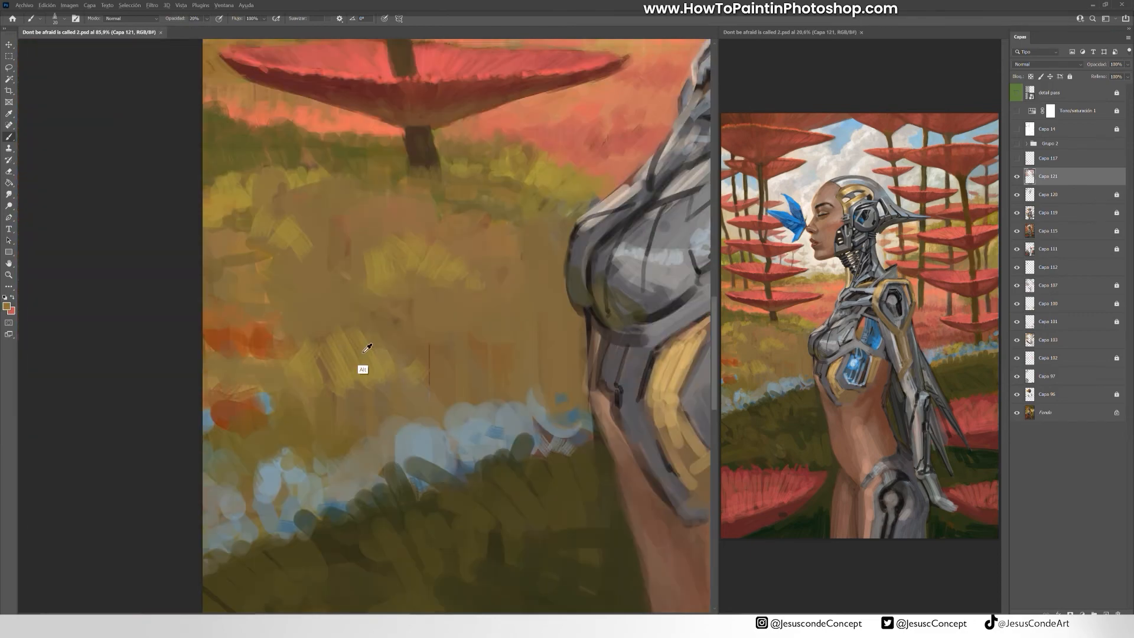
# - Sample a meadow tone and paint short vertical grass strokes across the ochre meadow in front of the figure
pyautogui.moveTo(362, 370)
pyautogui.mouseDown()
pyautogui.moveTo(416, 348)
pyautogui.moveTo(391, 374)
pyautogui.mouseUp()
pyautogui.moveTo(346, 242); pyautogui.dragTo(344, 267)
pyautogui.moveTo(335, 187); pyautogui.dragTo(335, 206)
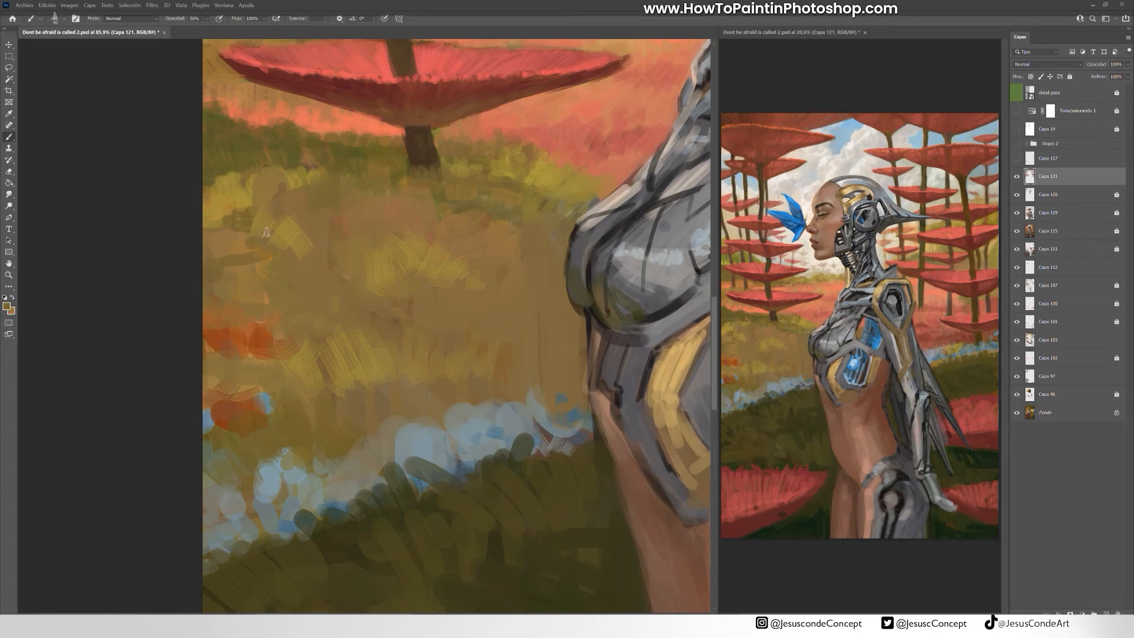
pyautogui.moveTo(265, 195); pyautogui.dragTo(260, 245)
pyautogui.moveTo(222, 211); pyautogui.dragTo(222, 251)
pyautogui.moveTo(377, 193)
pyautogui.mouseDown()
pyautogui.moveTo(378, 217)
pyautogui.moveTo(394, 228)
pyautogui.mouseUp()
pyautogui.moveTo(260, 261); pyautogui.dragTo(252, 301)
pyautogui.moveTo(239, 264)
pyautogui.mouseDown()
pyautogui.moveTo(227, 300)
pyautogui.moveTo(331, 325)
pyautogui.moveTo(283, 338)
pyautogui.mouseUp()
pyautogui.moveTo(495, 300); pyautogui.dragTo(497, 329)
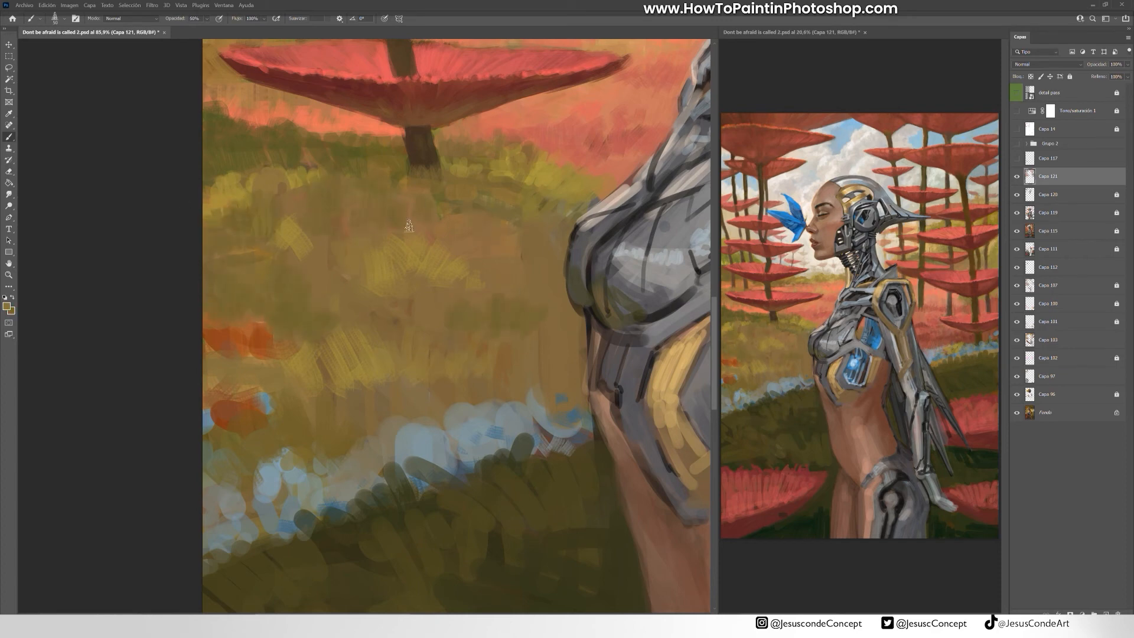
# - Sample yellow-green tones and blend more grass strokes into the outer and upper parts of the ochre meadow
pyautogui.keyDown('alt'); pyautogui.click(279, 180); pyautogui.keyUp('alt')
pyautogui.moveTo(254, 164)
pyautogui.mouseDown()
pyautogui.moveTo(248, 178)
pyautogui.moveTo(214, 183)
pyautogui.mouseUp()
pyautogui.moveTo(230, 171); pyautogui.dragTo(227, 196)
pyautogui.keyDown('alt'); pyautogui.click(358, 178); pyautogui.keyUp('alt')
pyautogui.moveTo(349, 202); pyautogui.dragTo(346, 225)
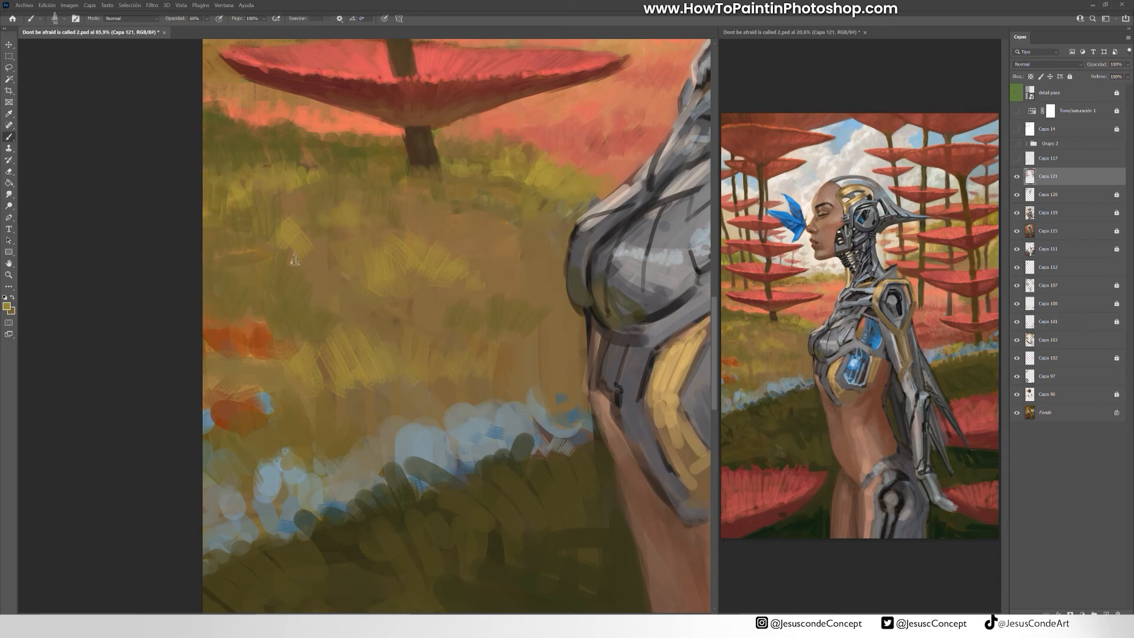
pyautogui.moveTo(255, 243); pyautogui.dragTo(253, 279)
pyautogui.moveTo(231, 237)
pyautogui.mouseDown()
pyautogui.moveTo(228, 280)
pyautogui.moveTo(248, 268)
pyautogui.mouseUp()
pyautogui.keyDown('alt'); pyautogui.click(270, 269); pyautogui.keyUp('alt')
pyautogui.moveTo(235, 242); pyautogui.dragTo(230, 276)
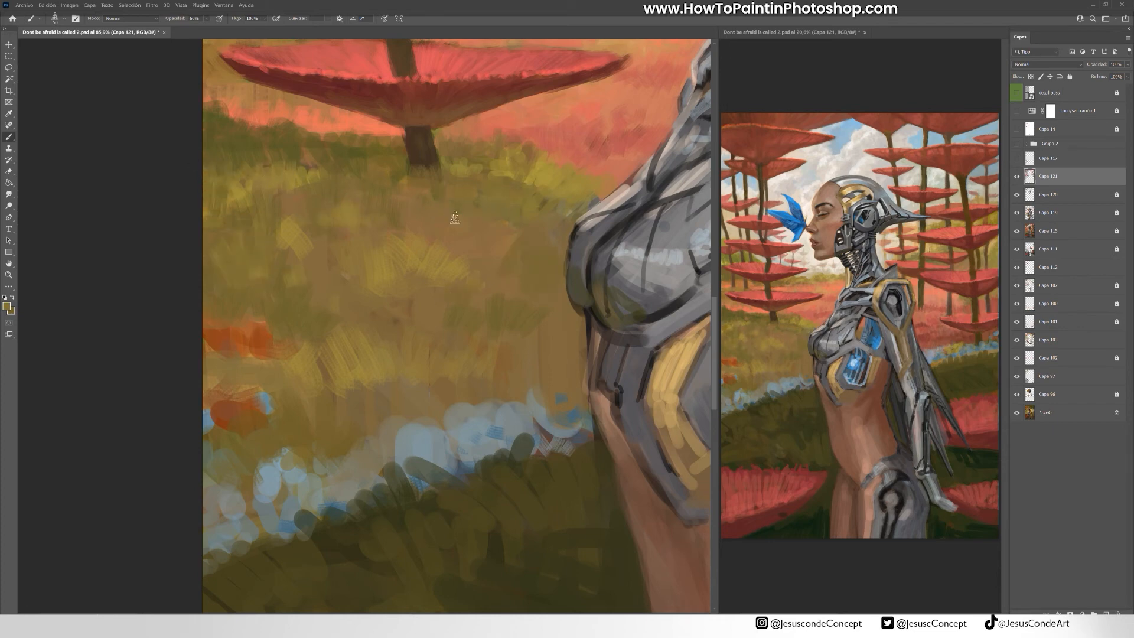
# - Sample a yellow-green and paint grass tufts along the border between the green and red meadow beneath the tree
pyautogui.keyDown('alt'); pyautogui.click(544, 183); pyautogui.keyUp('alt')
pyautogui.moveTo(584, 180); pyautogui.dragTo(578, 201)
pyautogui.moveTo(532, 134)
pyautogui.mouseDown()
pyautogui.moveTo(531, 155)
pyautogui.moveTo(509, 150)
pyautogui.mouseUp()
pyautogui.moveTo(444, 128); pyautogui.dragTo(443, 148)
pyautogui.moveTo(350, 131); pyautogui.dragTo(348, 144)
pyautogui.moveTo(314, 132); pyautogui.dragTo(312, 150)
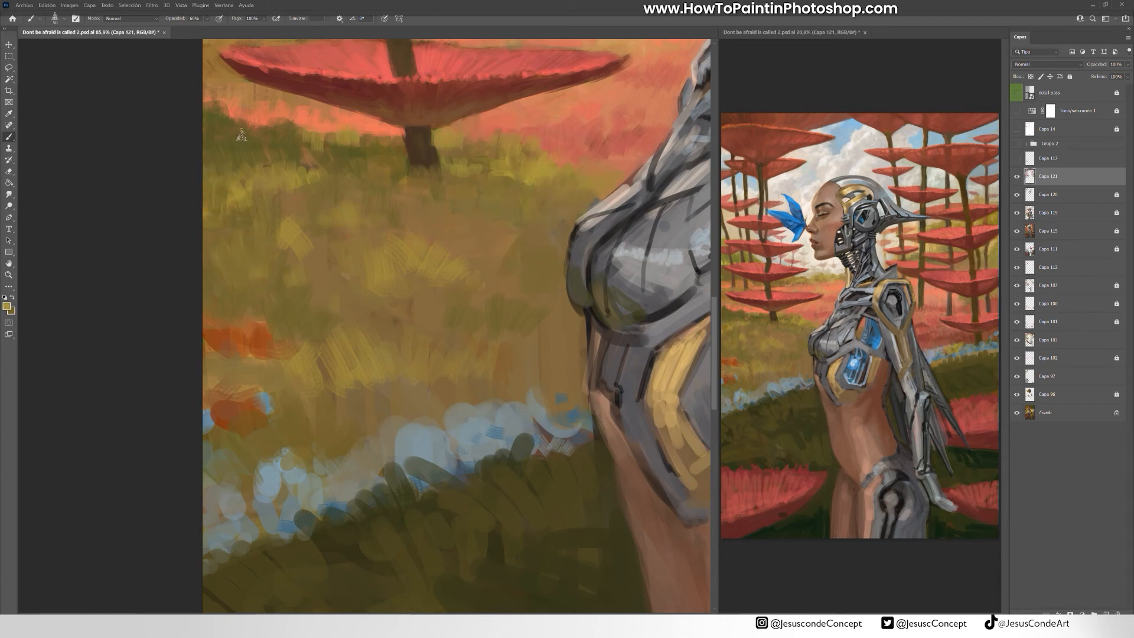
pyautogui.moveTo(242, 127); pyautogui.dragTo(240, 146)
pyautogui.moveTo(218, 125); pyautogui.dragTo(216, 155)
# - Sample a darker olive green and shade the grass from the trunk base toward the cyborg's chest
pyautogui.keyDown('alt'); pyautogui.click(319, 162); pyautogui.keyUp('alt')
pyautogui.moveTo(379, 169)
pyautogui.mouseDown()
pyautogui.moveTo(376, 190)
pyautogui.moveTo(405, 187)
pyautogui.mouseUp()
pyautogui.moveTo(461, 147); pyautogui.dragTo(453, 180)
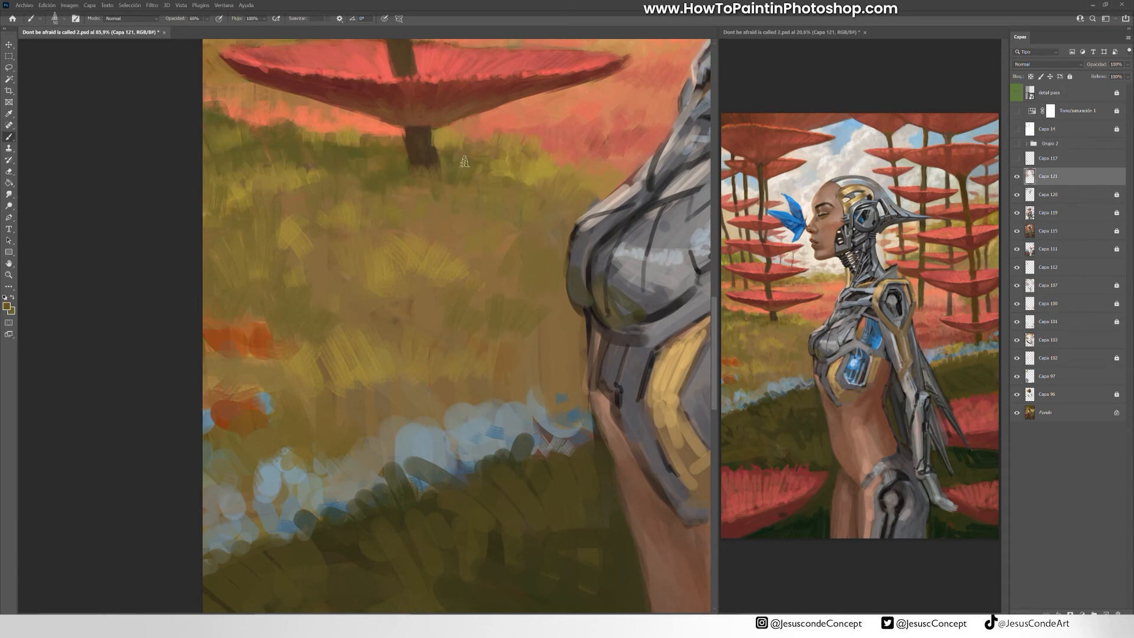
pyautogui.moveTo(495, 147); pyautogui.dragTo(488, 180)
pyautogui.moveTo(553, 153)
pyautogui.mouseDown()
pyautogui.moveTo(544, 172)
pyautogui.moveTo(562, 181)
pyautogui.mouseUp()
pyautogui.moveTo(583, 169); pyautogui.dragTo(579, 184)
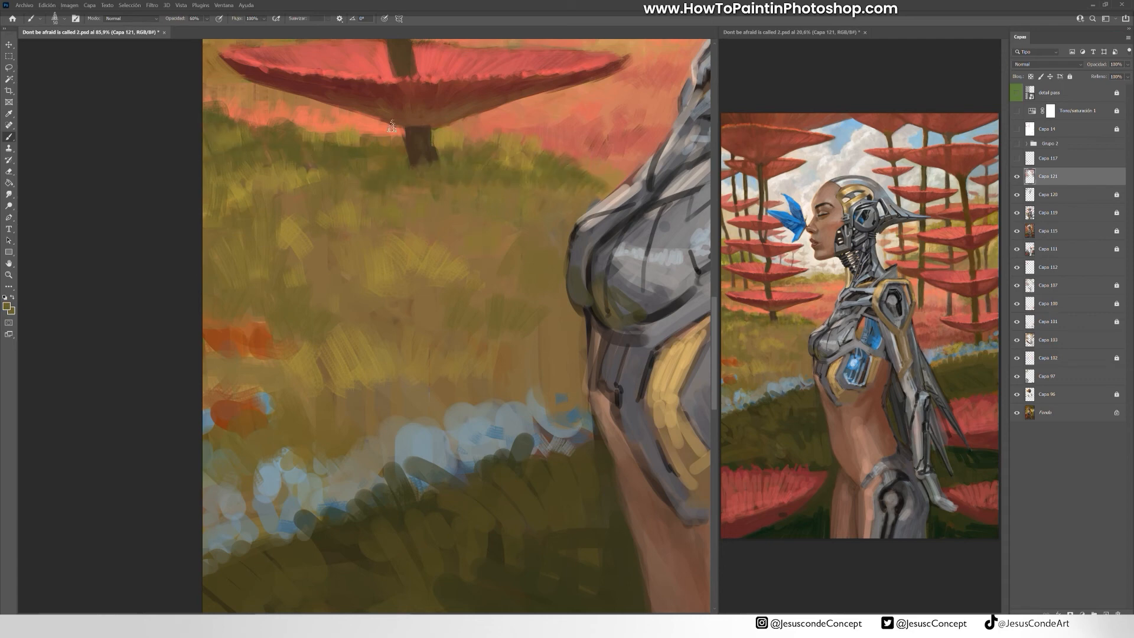
# - Sample grass green and paint blades around the tree's trunk base to blend it into the meadow
pyautogui.moveTo(404, 151); pyautogui.dragTo(380, 165)
pyautogui.keyDown('alt'); pyautogui.click(330, 158); pyautogui.keyUp('alt')
pyautogui.moveTo(378, 147)
pyautogui.mouseDown()
pyautogui.moveTo(356, 166)
pyautogui.moveTo(382, 173)
pyautogui.mouseUp()
pyautogui.moveTo(459, 143)
pyautogui.mouseDown()
pyautogui.moveTo(443, 169)
pyautogui.moveTo(502, 165)
pyautogui.mouseUp()
pyautogui.moveTo(500, 158); pyautogui.dragTo(535, 171)
# - Sample ochre and grass tones and soften the meadow around the orange patches and beside the cyborg's torso
pyautogui.moveTo(371, 376); pyautogui.dragTo(310, 391)
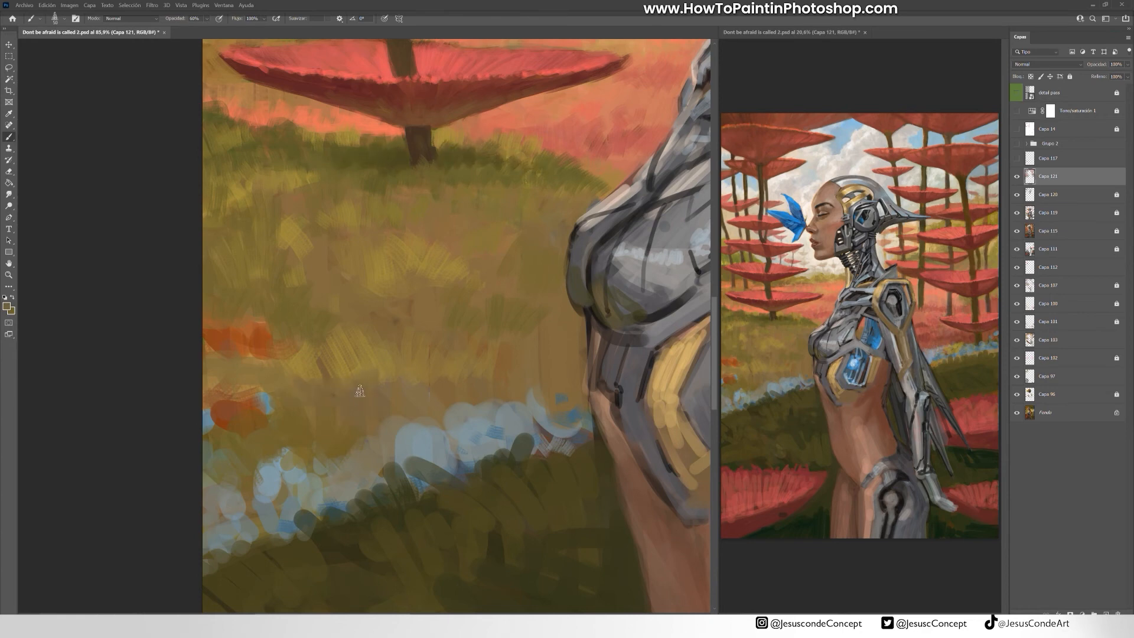
pyautogui.moveTo(541, 188)
pyautogui.mouseDown()
pyautogui.moveTo(339, 202)
pyautogui.moveTo(552, 160)
pyautogui.mouseUp()
pyautogui.keyDown('alt'); pyautogui.click(167, 317); pyautogui.keyUp('alt')
pyautogui.moveTo(182, 314); pyautogui.dragTo(192, 335)
pyautogui.moveTo(217, 329); pyautogui.dragTo(238, 333)
pyautogui.moveTo(199, 373); pyautogui.dragTo(182, 378)
pyautogui.moveTo(176, 397)
pyautogui.mouseDown()
pyautogui.moveTo(156, 408)
pyautogui.moveTo(214, 394)
pyautogui.mouseUp()
pyautogui.moveTo(449, 407)
pyautogui.mouseDown()
pyautogui.moveTo(388, 374)
pyautogui.moveTo(459, 369)
pyautogui.moveTo(475, 348)
pyautogui.mouseUp()
pyautogui.keyDown('alt'); pyautogui.click(388, 376); pyautogui.keyUp('alt')
pyautogui.moveTo(471, 338); pyautogui.dragTo(469, 279)
# - Sample blue and repaint the lower edge of the blue flower strip from the torso to the canvas edge
pyautogui.keyDown('alt'); pyautogui.click(433, 392); pyautogui.keyUp('alt')
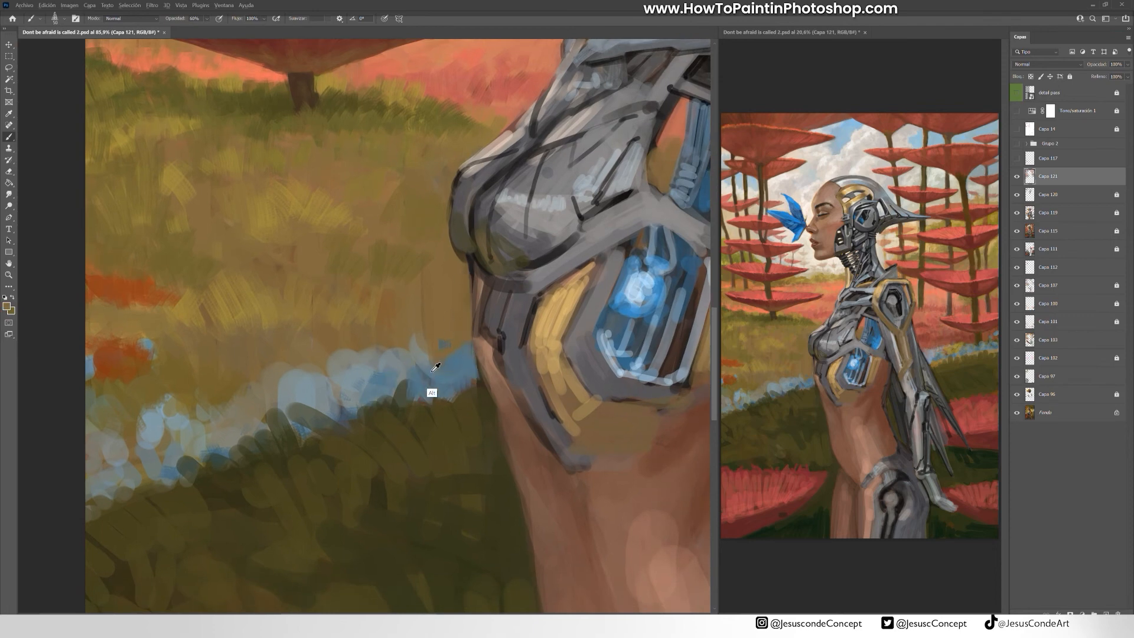
pyautogui.moveTo(328, 402); pyautogui.dragTo(297, 417)
pyautogui.moveTo(227, 450); pyautogui.dragTo(167, 476)
pyautogui.moveTo(157, 473); pyautogui.dragTo(136, 482)
pyautogui.moveTo(107, 496); pyautogui.dragTo(89, 507)
pyautogui.moveTo(138, 447); pyautogui.dragTo(136, 462)
# - Sample a grey-blue and a deeper blue and add light and shadow dabs within the blue flower strip
pyautogui.keyDown('alt'); pyautogui.click(329, 413); pyautogui.keyUp('alt')
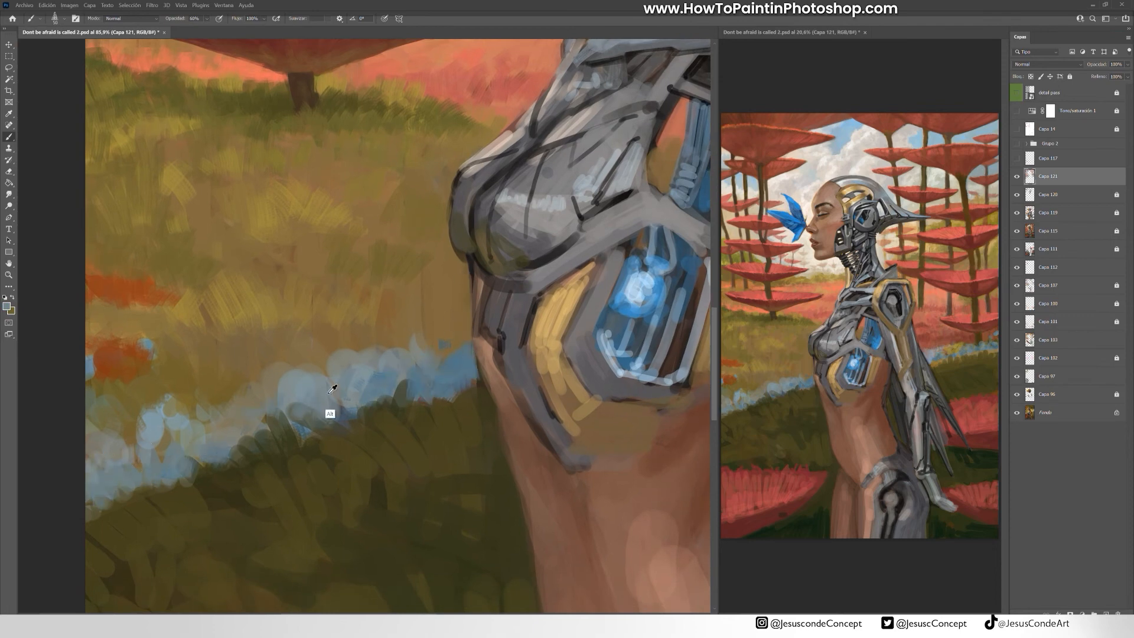
pyautogui.moveTo(309, 361); pyautogui.dragTo(326, 369)
pyautogui.moveTo(338, 393); pyautogui.dragTo(344, 408)
pyautogui.keyDown('alt'); pyautogui.click(375, 402); pyautogui.keyUp('alt')
pyautogui.moveTo(250, 436); pyautogui.dragTo(234, 442)
pyautogui.moveTo(220, 446); pyautogui.dragTo(220, 455)
pyautogui.moveTo(328, 420); pyautogui.dragTo(345, 414)
pyautogui.moveTo(344, 411); pyautogui.dragTo(362, 390)
pyautogui.moveTo(390, 381); pyautogui.dragTo(400, 373)
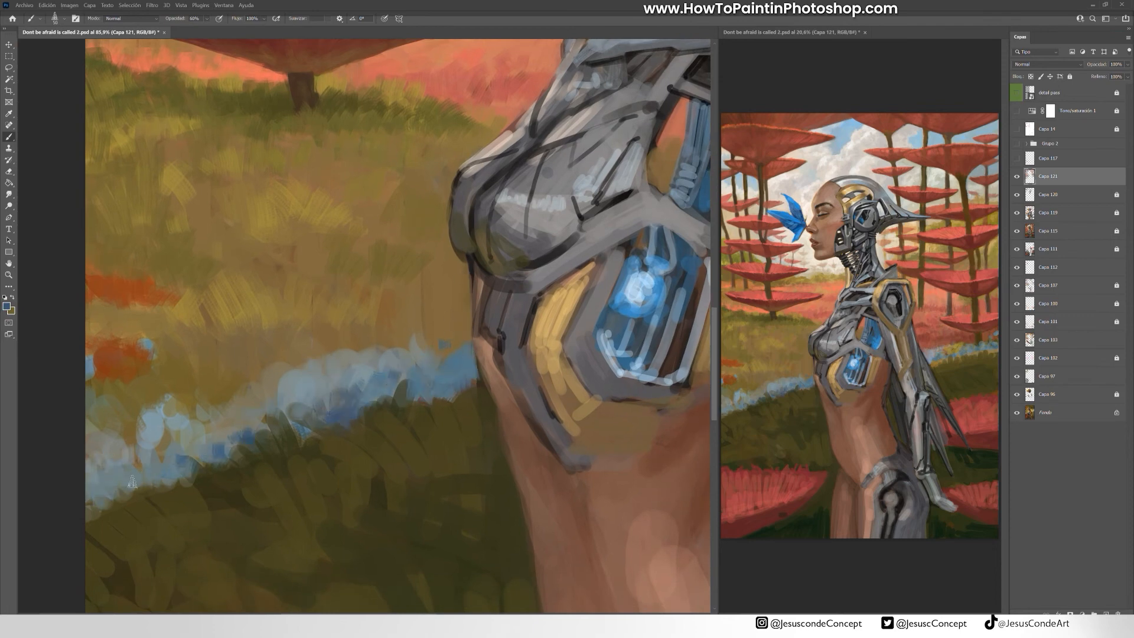
pyautogui.moveTo(120, 486); pyautogui.dragTo(148, 469)
# - Adjust the brush size and paint fine blue flower touches along the strip in front of the torso
pyautogui.press('[')
pyautogui.press('[')
pyautogui.press('[')
pyautogui.press('[')
pyautogui.press('[')
pyautogui.moveTo(373, 329)
pyautogui.mouseDown()
pyautogui.moveTo(322, 376)
pyautogui.moveTo(365, 371)
pyautogui.mouseUp()
pyautogui.press(']')
pyautogui.press(']')
pyautogui.press(']')
pyautogui.moveTo(311, 360); pyautogui.dragTo(237, 414)
pyautogui.moveTo(169, 392); pyautogui.dragTo(146, 433)
pyautogui.moveTo(200, 411)
pyautogui.mouseDown()
pyautogui.moveTo(176, 438)
pyautogui.moveTo(111, 446)
pyautogui.mouseUp()
# - Sample meadow and grass tones and paint strokes over the edges of the blue strip in front of the figure
pyautogui.keyDown('alt'); pyautogui.click(225, 326); pyautogui.keyUp('alt')
pyautogui.moveTo(197, 366); pyautogui.dragTo(165, 387)
pyautogui.moveTo(214, 309)
pyautogui.mouseDown()
pyautogui.moveTo(204, 334)
pyautogui.moveTo(186, 327)
pyautogui.mouseUp()
pyautogui.moveTo(468, 255)
pyautogui.mouseDown()
pyautogui.moveTo(265, 277)
pyautogui.moveTo(291, 251)
pyautogui.mouseUp()
pyautogui.keyDown('alt'); pyautogui.click(236, 434); pyautogui.keyUp('alt')
pyautogui.moveTo(243, 401); pyautogui.dragTo(304, 367)
# - Enlarge the brush and paint green grass blades along the bank below the blue strip behind the figure
pyautogui.moveTo(602, 307); pyautogui.dragTo(278, 353)
pyautogui.press(']')
pyautogui.press(']')
pyautogui.moveTo(451, 339); pyautogui.dragTo(517, 302)
pyautogui.moveTo(545, 339)
pyautogui.mouseDown()
pyautogui.moveTo(387, 368)
pyautogui.moveTo(579, 295)
pyautogui.moveTo(570, 334)
pyautogui.mouseUp()
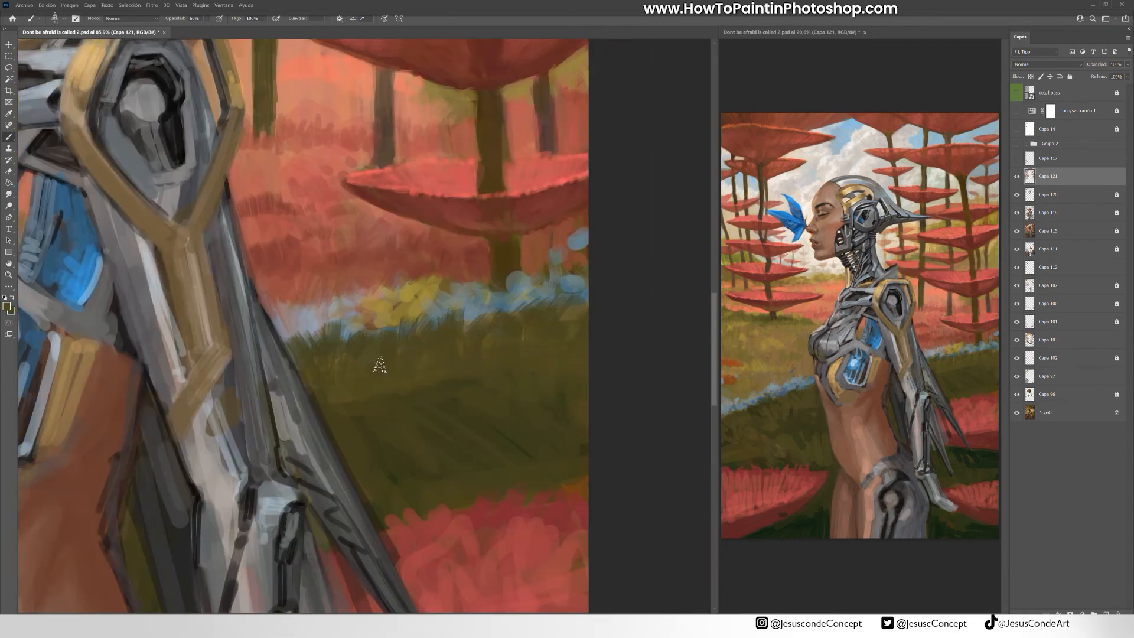
pyautogui.moveTo(315, 396); pyautogui.dragTo(371, 513)
# - Enlarge the brush further and smooth the dark green bank between the blue strip and the foreground canopy
pyautogui.moveTo(228, 490); pyautogui.dragTo(562, 346)
pyautogui.moveTo(47, 500)
pyautogui.mouseDown()
pyautogui.moveTo(365, 351)
pyautogui.moveTo(404, 366)
pyautogui.mouseUp()
pyautogui.moveTo(183, 427)
pyautogui.mouseDown()
pyautogui.moveTo(240, 378)
pyautogui.moveTo(145, 476)
pyautogui.mouseUp()
pyautogui.press(']')
pyautogui.press(']')
pyautogui.press(']')
pyautogui.press(']')
pyautogui.press(']')
pyautogui.moveTo(330, 342); pyautogui.dragTo(294, 384)
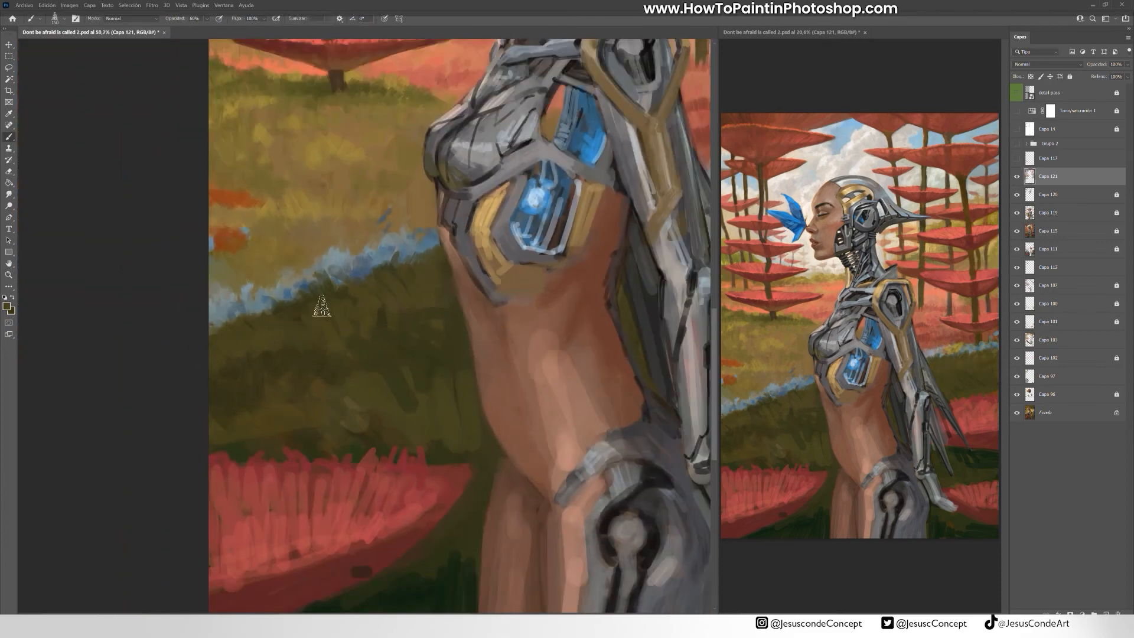
pyautogui.moveTo(264, 318); pyautogui.dragTo(219, 324)
pyautogui.moveTo(366, 291)
pyautogui.mouseDown()
pyautogui.moveTo(386, 313)
pyautogui.moveTo(399, 369)
pyautogui.mouseUp()
pyautogui.keyDown('alt'); pyautogui.click(309, 445); pyautogui.keyUp('alt')
pyautogui.moveTo(369, 408)
pyautogui.mouseDown()
pyautogui.moveTo(331, 421)
pyautogui.moveTo(399, 442)
pyautogui.mouseUp()
# - Paint dark olive strokes over the grassy bank behind the cyborg's arm, up to the blue strip
pyautogui.moveTo(428, 429); pyautogui.dragTo(214, 430)
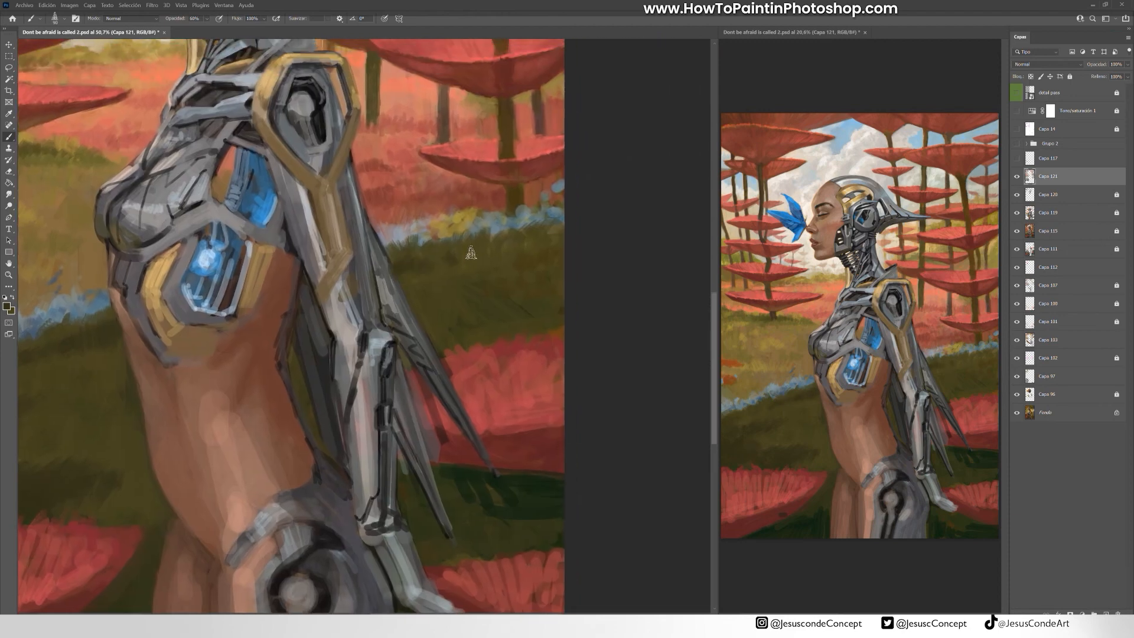
pyautogui.moveTo(432, 274); pyautogui.dragTo(401, 289)
pyautogui.moveTo(548, 234); pyautogui.dragTo(526, 259)
pyautogui.moveTo(499, 232); pyautogui.dragTo(540, 224)
# - Sample blue tones and repaint the flower strip behind the arm, covering its yellow patches
pyautogui.keyDown('alt'); pyautogui.click(484, 200); pyautogui.keyUp('alt')
pyautogui.moveTo(439, 216)
pyautogui.mouseDown()
pyautogui.moveTo(477, 207)
pyautogui.moveTo(393, 235)
pyautogui.mouseUp()
pyautogui.keyDown('alt'); pyautogui.click(427, 233); pyautogui.keyUp('alt')
pyautogui.moveTo(507, 220); pyautogui.dragTo(539, 208)
pyautogui.keyDown('alt'); pyautogui.click(552, 203); pyautogui.keyUp('alt')
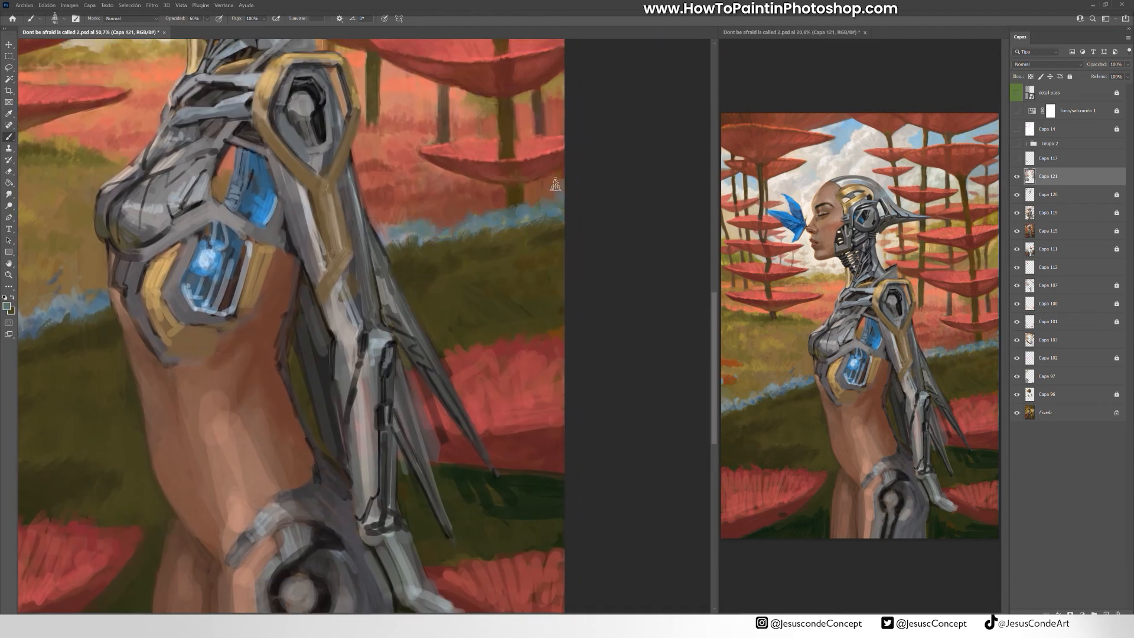
# - Sample green and red tones and repaint the upper surface and underside of the red canopy behind the wing tips
pyautogui.keyDown('alt'); pyautogui.click(506, 278); pyautogui.keyUp('alt')
pyautogui.keyDown('alt'); pyautogui.click(509, 357); pyautogui.keyUp('alt')
pyautogui.moveTo(508, 362); pyautogui.dragTo(551, 355)
pyautogui.moveTo(518, 430); pyautogui.dragTo(482, 429)
# - Sample reds and smooth the upper surface of the large foreground canopy in front of the legs
pyautogui.moveTo(71, 578); pyautogui.dragTo(317, 533)
pyautogui.keyDown('alt'); pyautogui.click(365, 492); pyautogui.keyUp('alt')
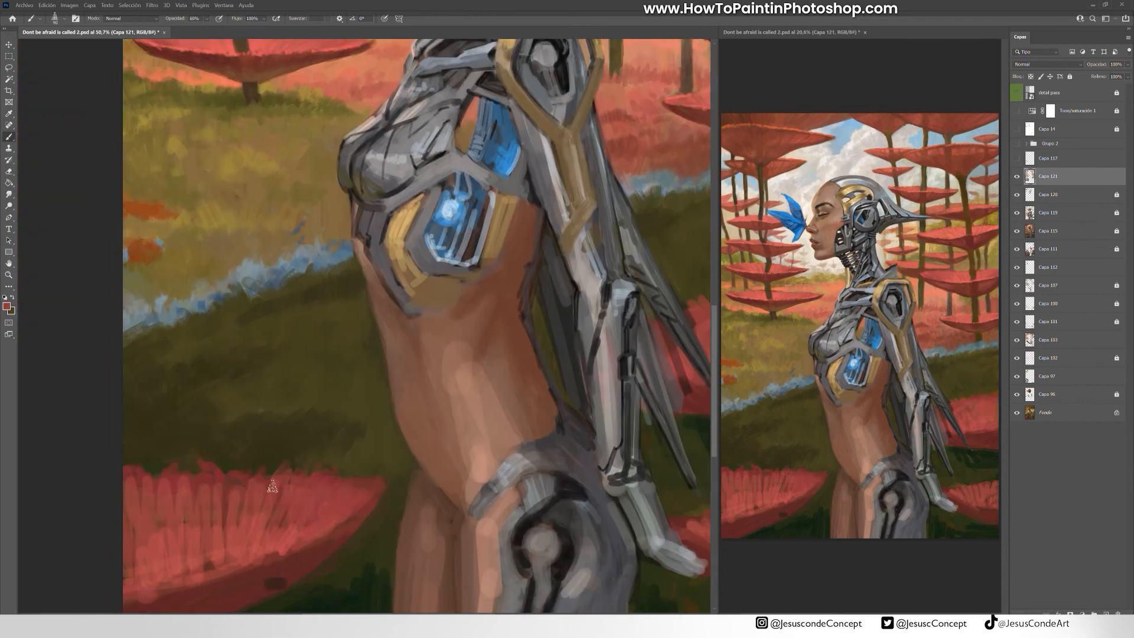
pyautogui.moveTo(169, 516); pyautogui.dragTo(223, 456)
pyautogui.moveTo(247, 514)
pyautogui.mouseDown()
pyautogui.moveTo(384, 431)
pyautogui.moveTo(252, 410)
pyautogui.moveTo(369, 485)
pyautogui.moveTo(213, 544)
pyautogui.moveTo(234, 527)
pyautogui.mouseUp()
pyautogui.keyDown('alt'); pyautogui.click(236, 510); pyautogui.keyUp('alt')
pyautogui.moveTo(234, 517); pyautogui.dragTo(420, 437)
# - Sample red, dark green and dark red tones and redefine the foreground canopy's underside, covering the dark blots
pyautogui.keyDown('alt'); pyautogui.click(385, 455); pyautogui.keyUp('alt')
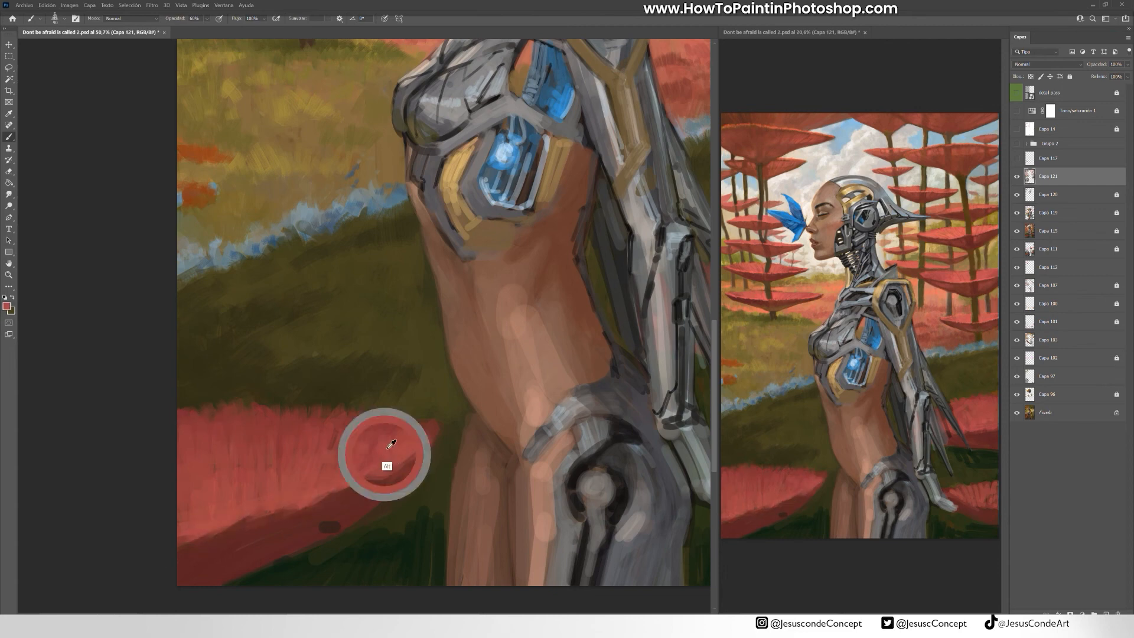
pyautogui.moveTo(372, 519); pyautogui.dragTo(456, 439)
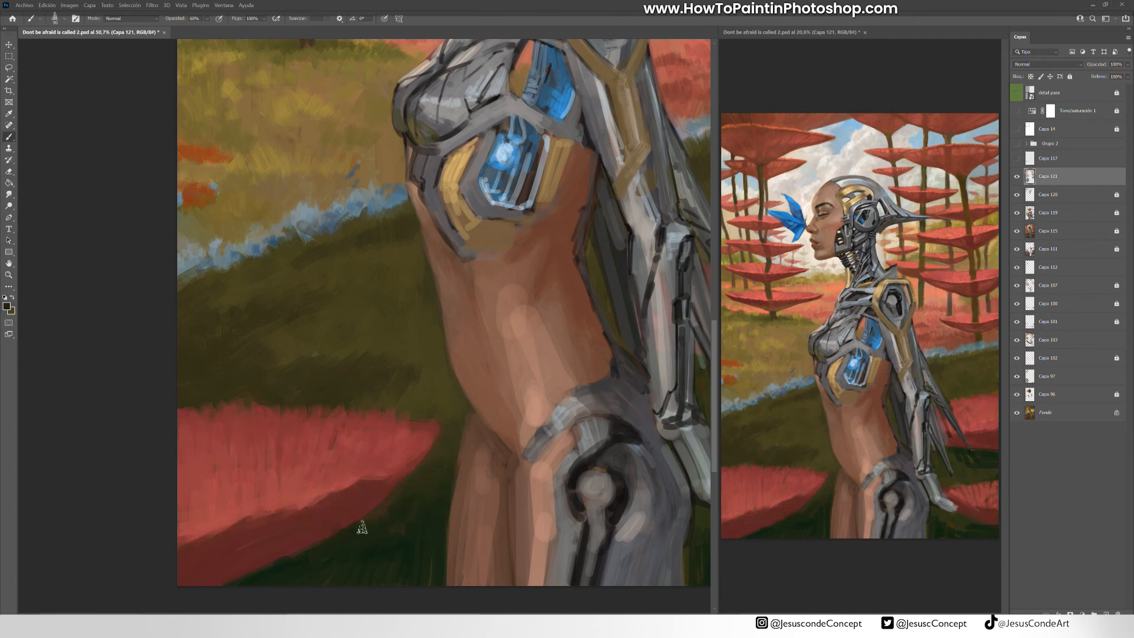
pyautogui.keyDown('alt'); pyautogui.click(306, 560); pyautogui.keyUp('alt')
pyautogui.keyDown('alt'); pyautogui.click(235, 542); pyautogui.keyUp('alt')
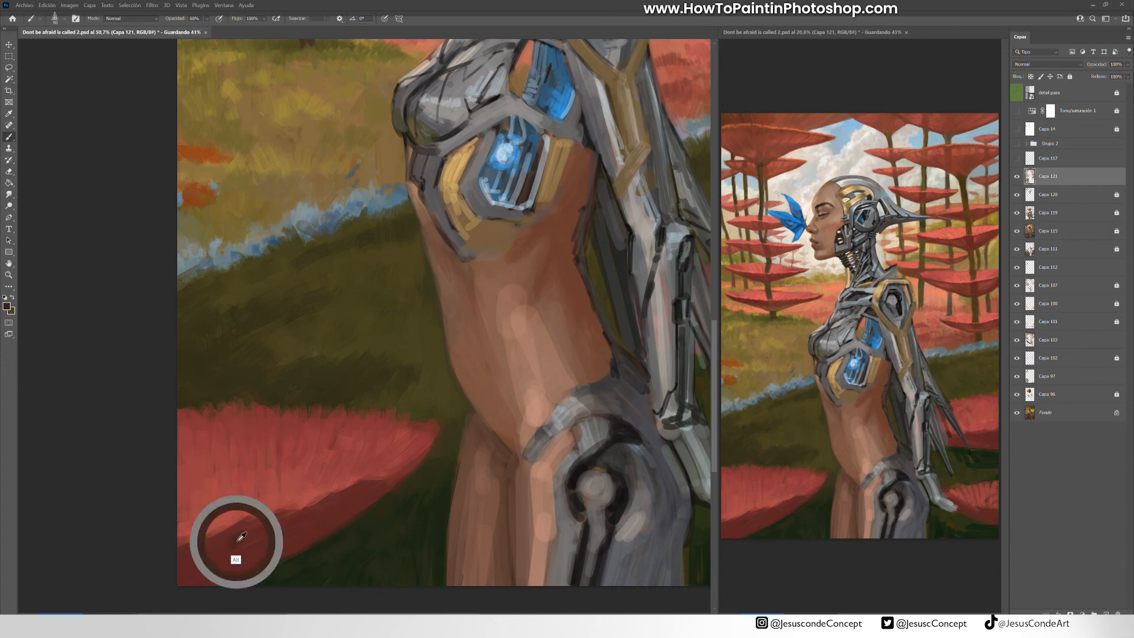
# - Paint dark rib strokes on the foreground canopy and dab a lighter red rim along its upper edge
pyautogui.moveTo(366, 472)
pyautogui.mouseDown()
pyautogui.moveTo(378, 478)
pyautogui.moveTo(299, 466)
pyautogui.moveTo(338, 489)
pyautogui.mouseUp()
pyautogui.moveTo(394, 469)
pyautogui.mouseDown()
pyautogui.moveTo(434, 436)
pyautogui.moveTo(413, 426)
pyautogui.mouseUp()
pyautogui.moveTo(329, 411); pyautogui.dragTo(179, 410)
pyautogui.keyDown('alt'); pyautogui.click(202, 423); pyautogui.keyUp('alt')
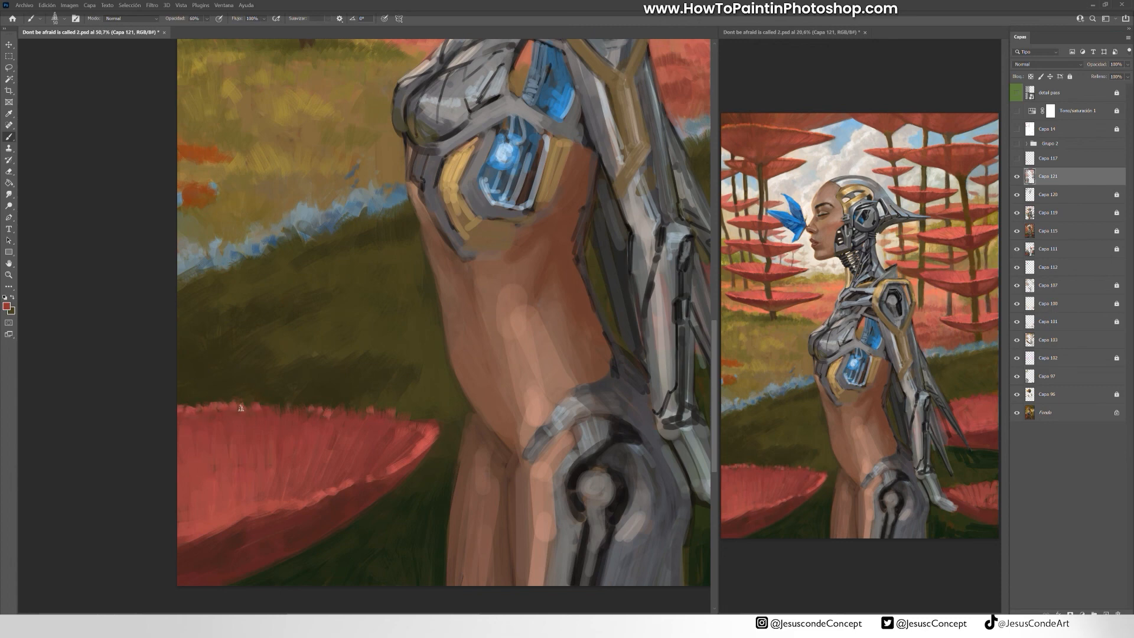
# - Sample dark red and green tones and repaint the canopy behind the wing tips, its underside edge and the shadowed grass below
pyautogui.moveTo(552, 295); pyautogui.dragTo(404, 306)
pyautogui.keyDown('alt'); pyautogui.click(123, 527); pyautogui.keyUp('alt')
pyautogui.moveTo(670, 364); pyautogui.dragTo(447, 390)
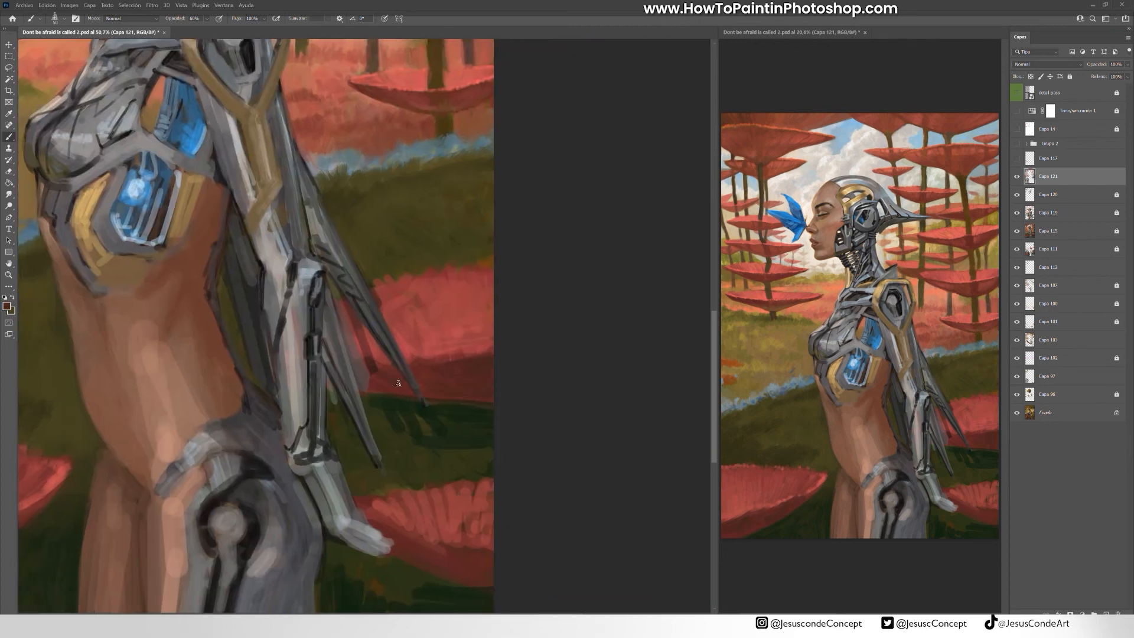
pyautogui.moveTo(395, 426); pyautogui.dragTo(401, 412)
pyautogui.keyDown('alt'); pyautogui.click(480, 425); pyautogui.keyUp('alt')
pyautogui.moveTo(489, 413)
pyautogui.mouseDown()
pyautogui.moveTo(436, 442)
pyautogui.moveTo(460, 483)
pyautogui.moveTo(369, 486)
pyautogui.moveTo(386, 477)
pyautogui.mouseUp()
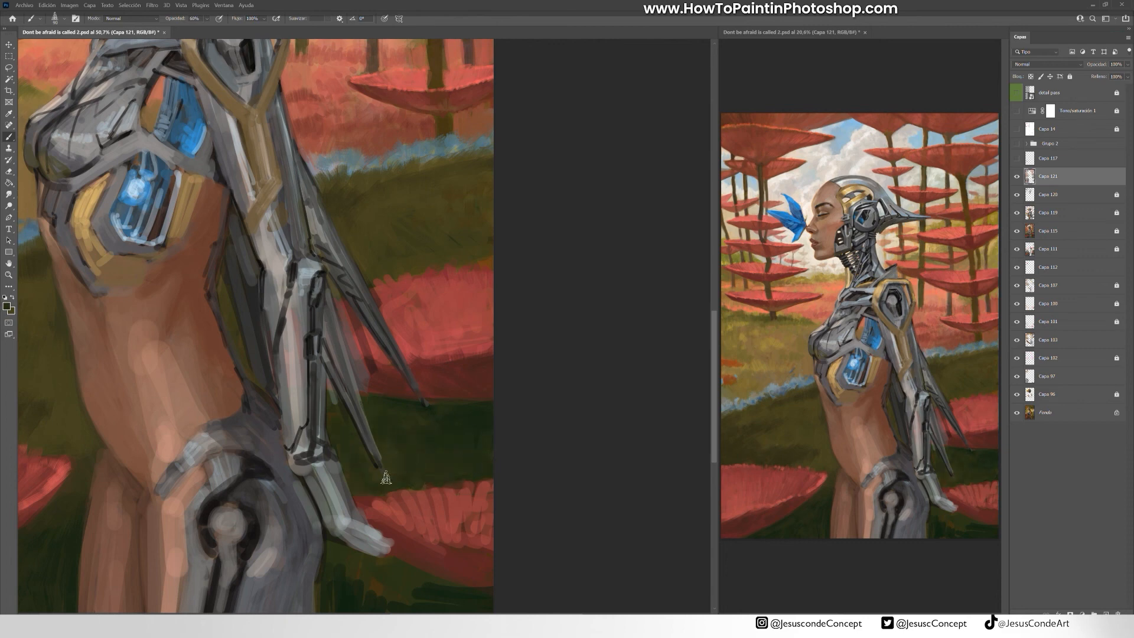
pyautogui.moveTo(340, 309)
pyautogui.mouseDown()
pyautogui.moveTo(362, 322)
pyautogui.moveTo(442, 313)
pyautogui.mouseUp()
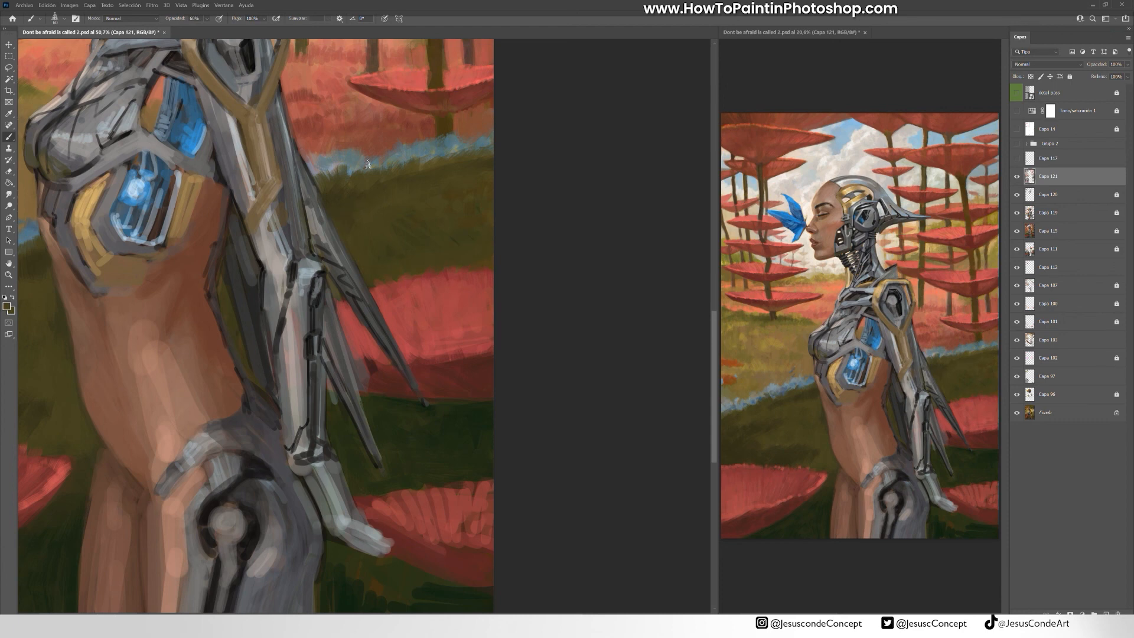
# - Sample dark red tones from the large foreground canopy in front of the legs and smooth its underside
pyautogui.moveTo(368, 165); pyautogui.dragTo(637, 103)
pyautogui.keyDown('alt'); pyautogui.click(214, 452); pyautogui.keyUp('alt')
pyautogui.keyDown('alt'); pyautogui.click(117, 510); pyautogui.keyUp('alt')
pyautogui.moveTo(127, 504); pyautogui.dragTo(84, 512)
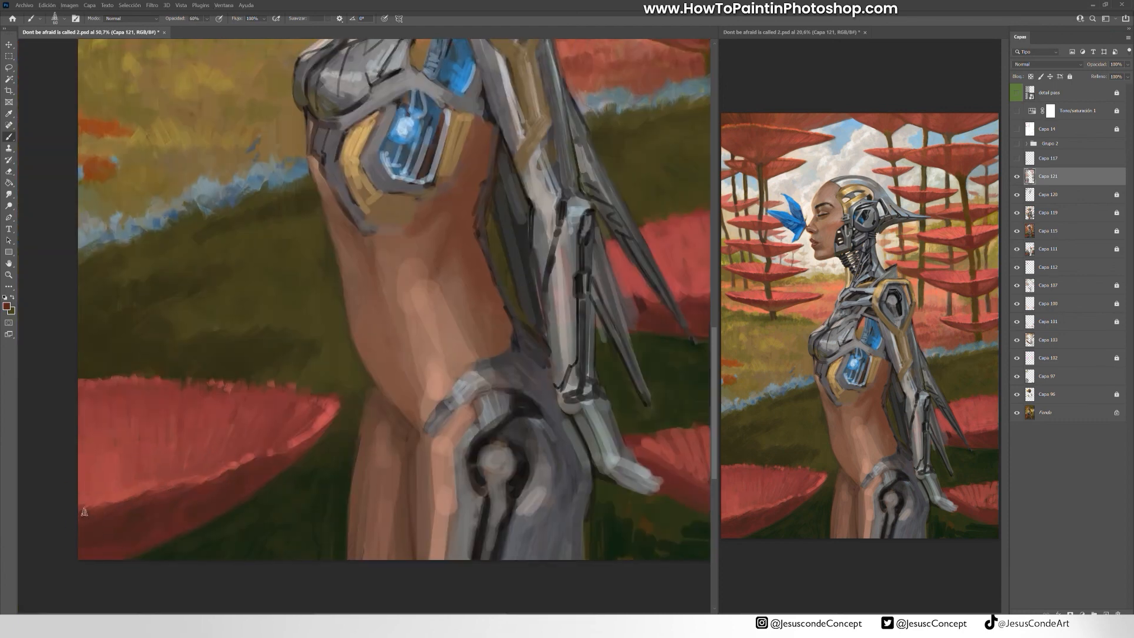
# - Sample reds and paint lighter ribs and a sharper rim edge on the canopy behind the wing tips
pyautogui.moveTo(637, 322); pyautogui.dragTo(352, 323)
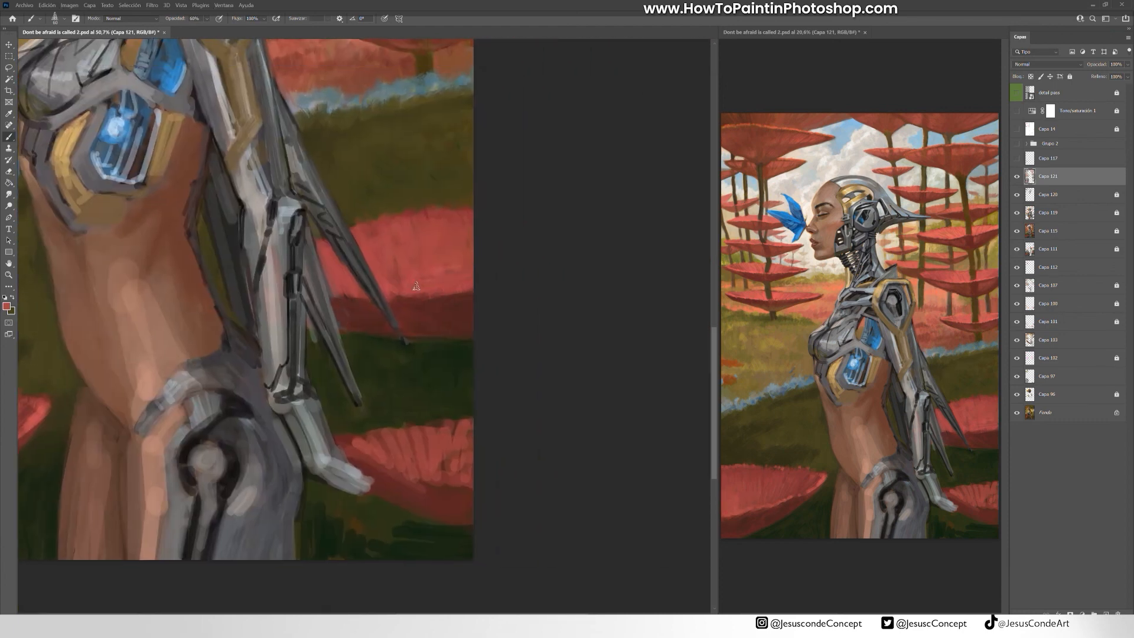
pyautogui.keyDown('alt'); pyautogui.click(360, 345); pyautogui.keyUp('alt')
pyautogui.moveTo(309, 319); pyautogui.dragTo(312, 342)
pyautogui.keyDown('alt'); pyautogui.click(301, 352); pyautogui.keyUp('alt')
pyautogui.moveTo(302, 271); pyautogui.dragTo(304, 310)
pyautogui.press('2')
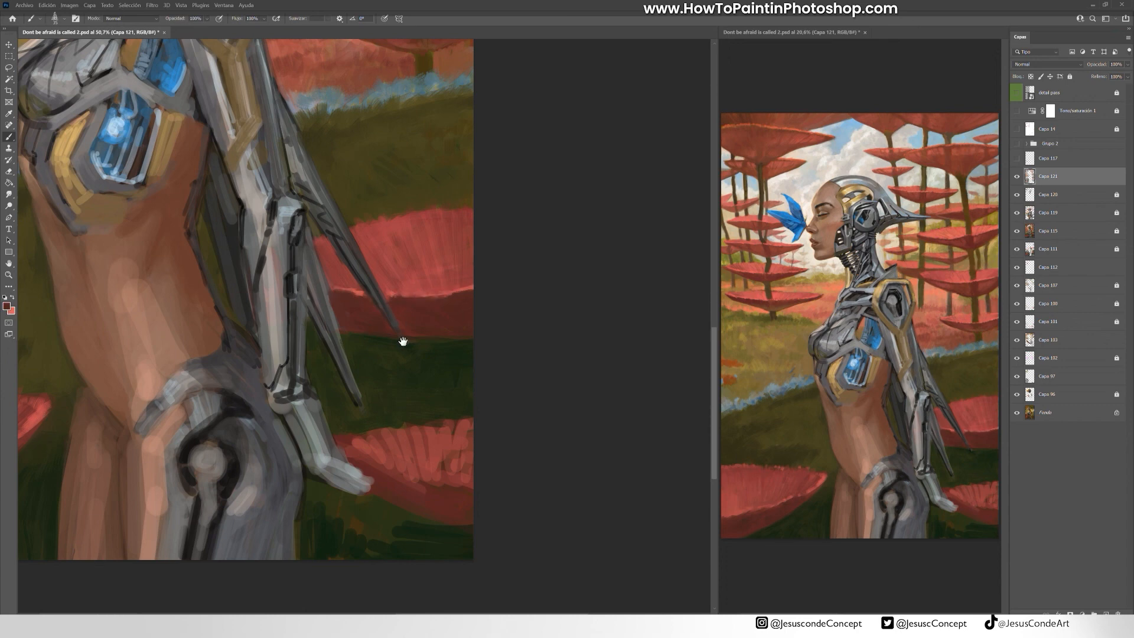
# - Smooth the dark red underside of the canopy beneath the hand with low-opacity strokes
pyautogui.moveTo(403, 342); pyautogui.dragTo(341, 259)
pyautogui.press('5')
pyautogui.moveTo(284, 362); pyautogui.dragTo(384, 408)
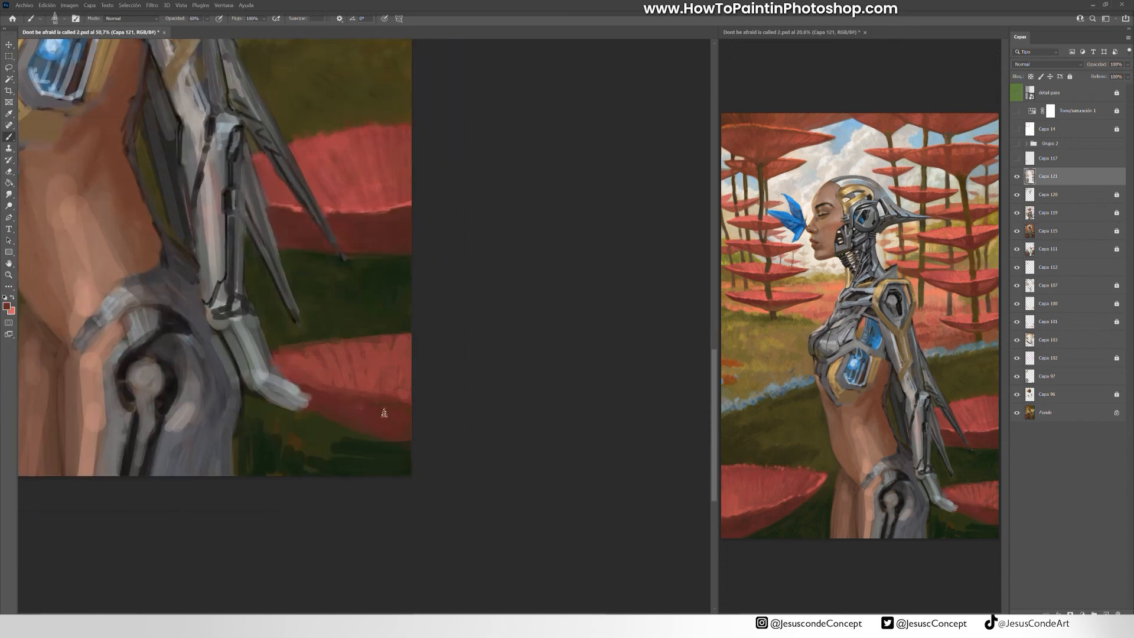
# - Sample dark green and blend the shadowed grass below the hand's canopy with a larger brush
pyautogui.keyDown('alt'); pyautogui.click(362, 452); pyautogui.keyUp('alt')
pyautogui.press(']')
pyautogui.press(']')
pyautogui.press(']')
pyautogui.press(']')
pyautogui.press(']')
pyautogui.moveTo(311, 461); pyautogui.dragTo(338, 436)
pyautogui.moveTo(305, 444); pyautogui.dragTo(266, 406)
# - Sample blue and dab small scattered flowers along the blue strip on both sides of the figure and across the meadow
pyautogui.moveTo(206, 378); pyautogui.dragTo(697, 479)
pyautogui.moveTo(383, 361); pyautogui.dragTo(378, 363)
pyautogui.keyDown('alt'); pyautogui.click(547, 161); pyautogui.keyUp('alt')
pyautogui.press('[')
pyautogui.press('[')
pyautogui.press('[')
pyautogui.press('[')
pyautogui.press('[')
pyautogui.press('[')
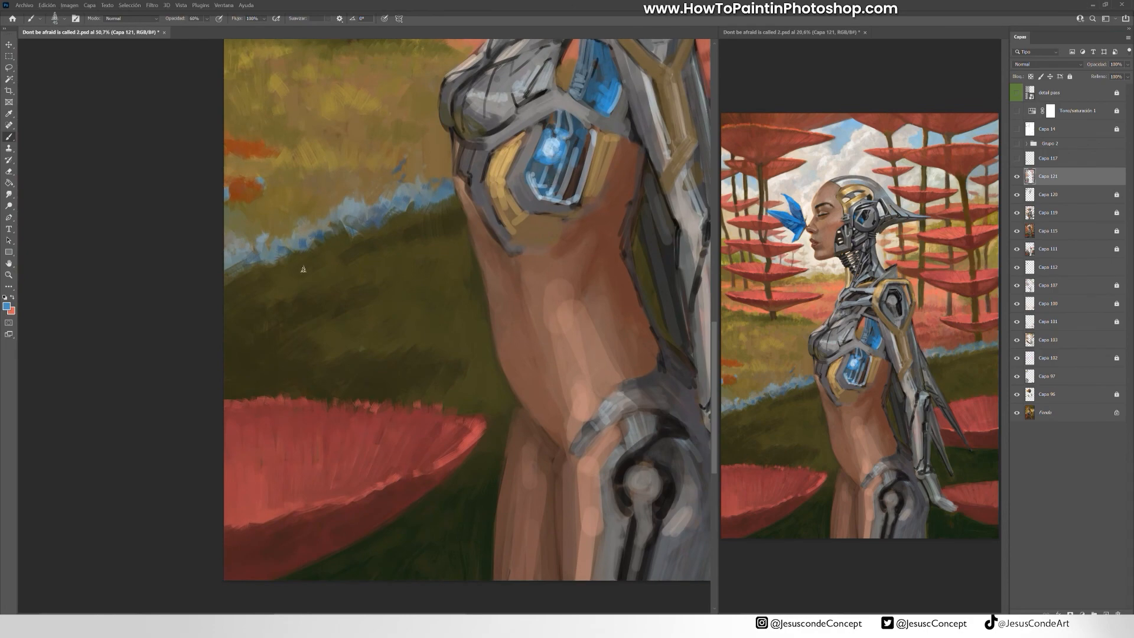
pyautogui.moveTo(379, 195); pyautogui.dragTo(59, 271)
pyautogui.click(459, 232)
pyautogui.moveTo(275, 153); pyautogui.dragTo(500, 177)
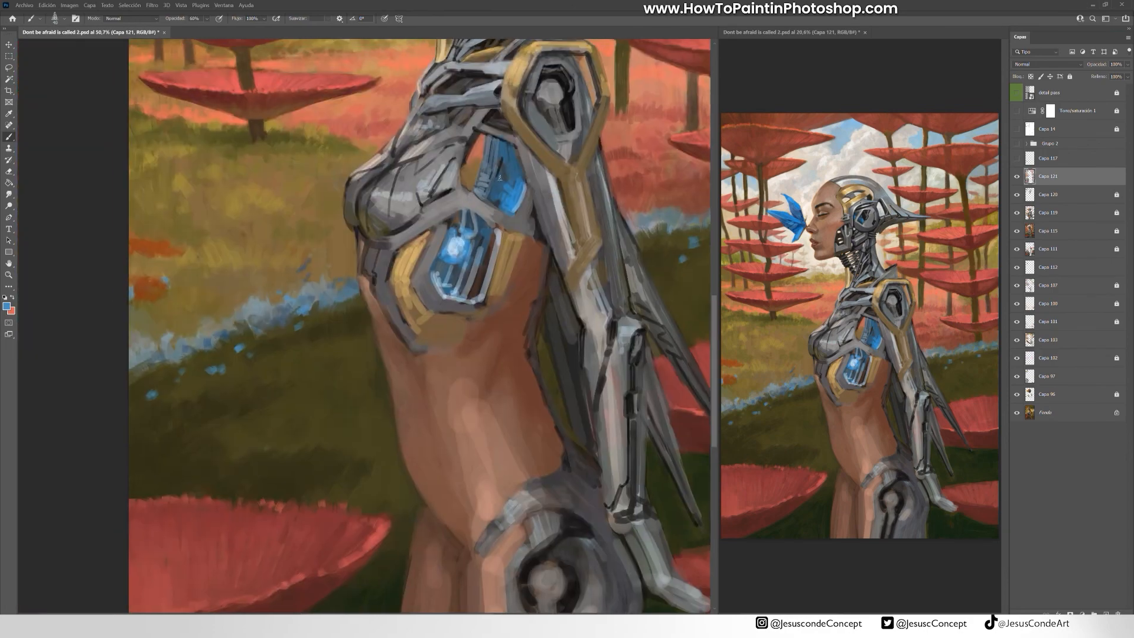
pyautogui.moveTo(279, 163); pyautogui.dragTo(113, 406)
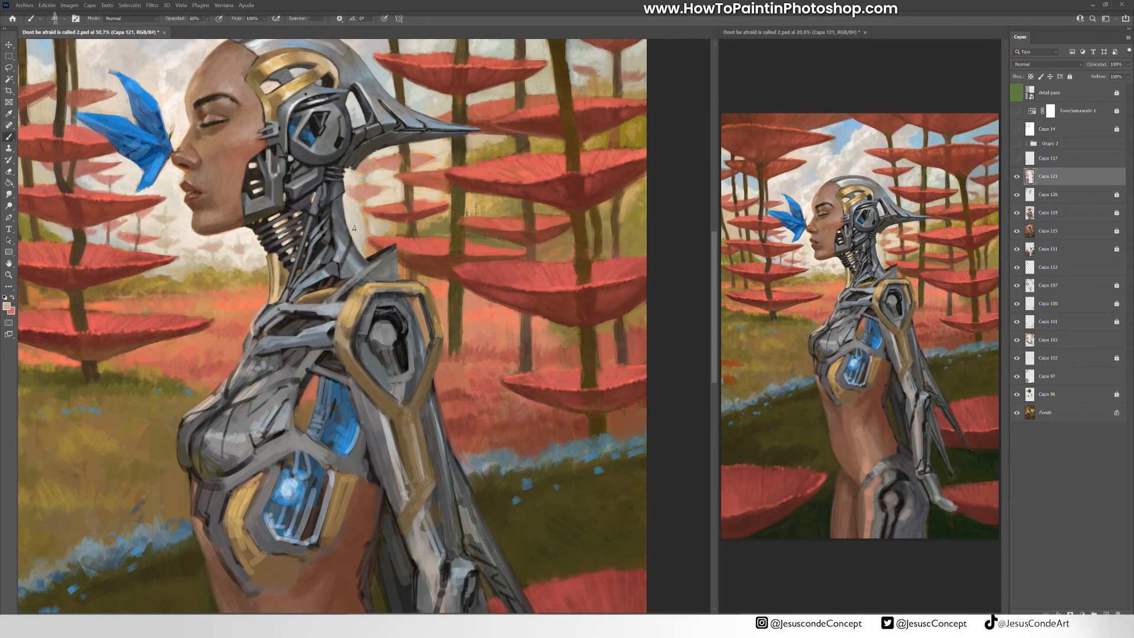
# - Hide and show Capa 121 to compare its changes across the whole painting, and save the document
pyautogui.moveTo(415, 181); pyautogui.dragTo(459, 292)
pyautogui.press('z')
pyautogui.moveTo(456, 177); pyautogui.dragTo(372, 185)
pyautogui.click(1016, 178)
pyautogui.click(1017, 177)
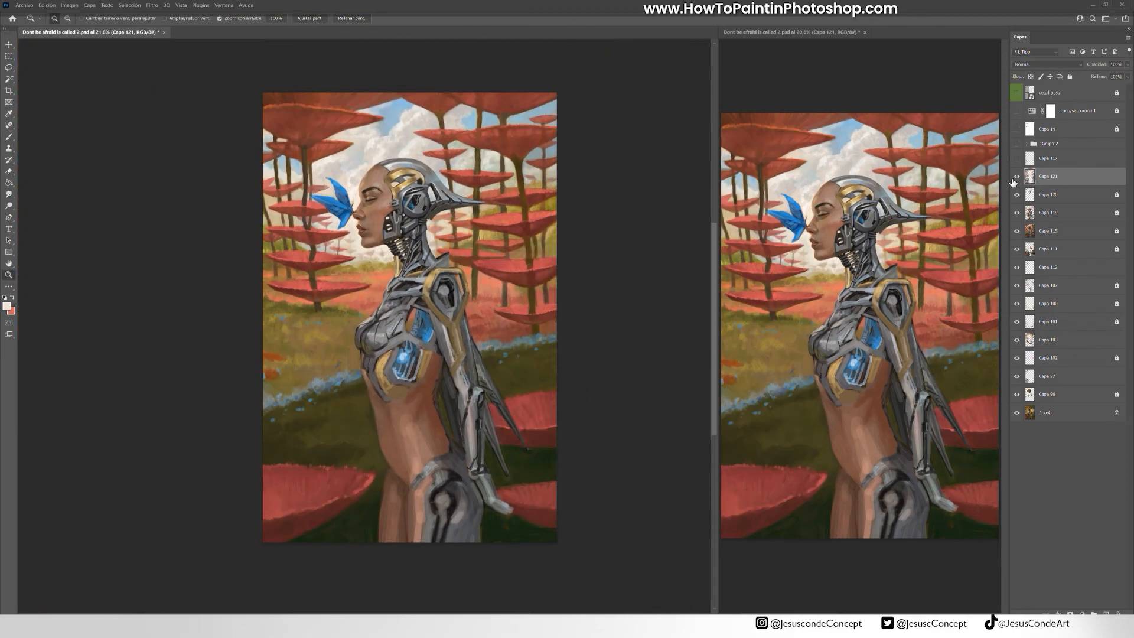
pyautogui.hotkey('ctrl', 's')
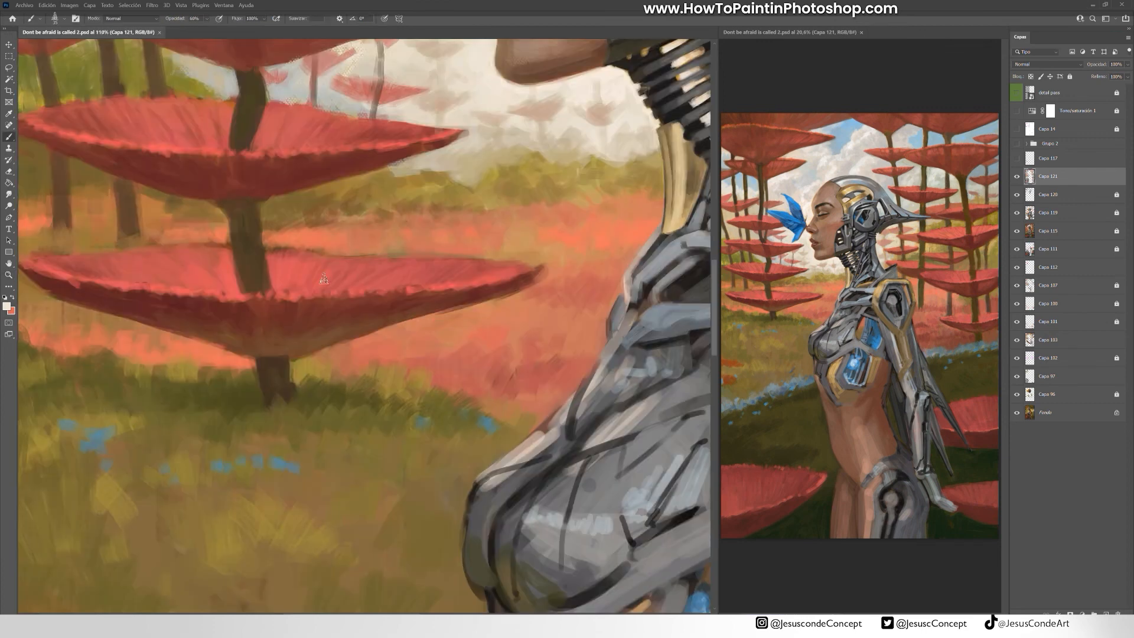
# - Sample reds and refine the undersides of the tree canopies in front of the figure's chest, and save the document
pyautogui.keyDown('alt'); pyautogui.click(291, 300); pyautogui.keyUp('alt')
pyautogui.moveTo(291, 310)
pyautogui.mouseDown()
pyautogui.moveTo(309, 331)
pyautogui.moveTo(351, 316)
pyautogui.mouseUp()
pyautogui.moveTo(202, 316); pyautogui.dragTo(167, 302)
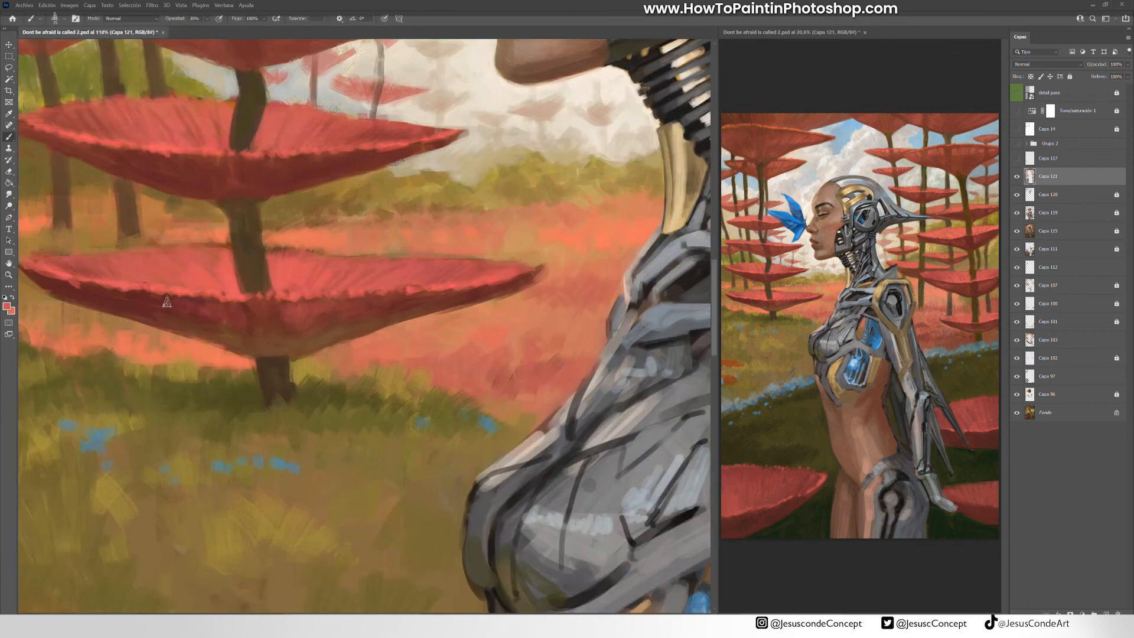
pyautogui.keyDown('alt'); pyautogui.click(246, 307); pyautogui.keyUp('alt')
pyautogui.moveTo(187, 157); pyautogui.dragTo(188, 170)
pyautogui.press('z')
pyautogui.moveTo(407, 172); pyautogui.dragTo(260, 331)
pyautogui.hotkey('ctrl', 's')
pyautogui.moveTo(384, 189); pyautogui.dragTo(356, 225)
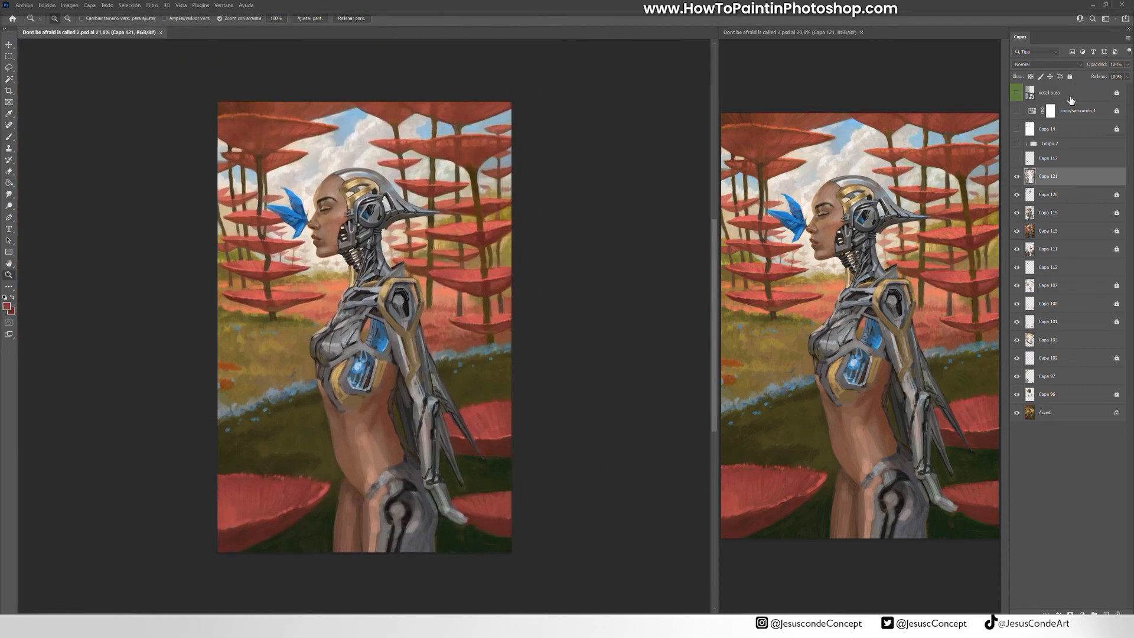
# - Lock Capa 121, and show and expand the Grupo 2 layer group
pyautogui.click(1070, 77)
pyautogui.click(1017, 144)
pyautogui.click(1027, 144)
# - Select the Equilibrio de color 2 adjustment layer in Grupo 2 and lower its opacity
pyautogui.click(1051, 179)
pyautogui.moveTo(1086, 173)
pyautogui.mouseDown()
pyautogui.moveTo(1107, 201)
pyautogui.moveTo(1077, 179)
pyautogui.mouseUp()
pyautogui.press('7')
pyautogui.press('h')
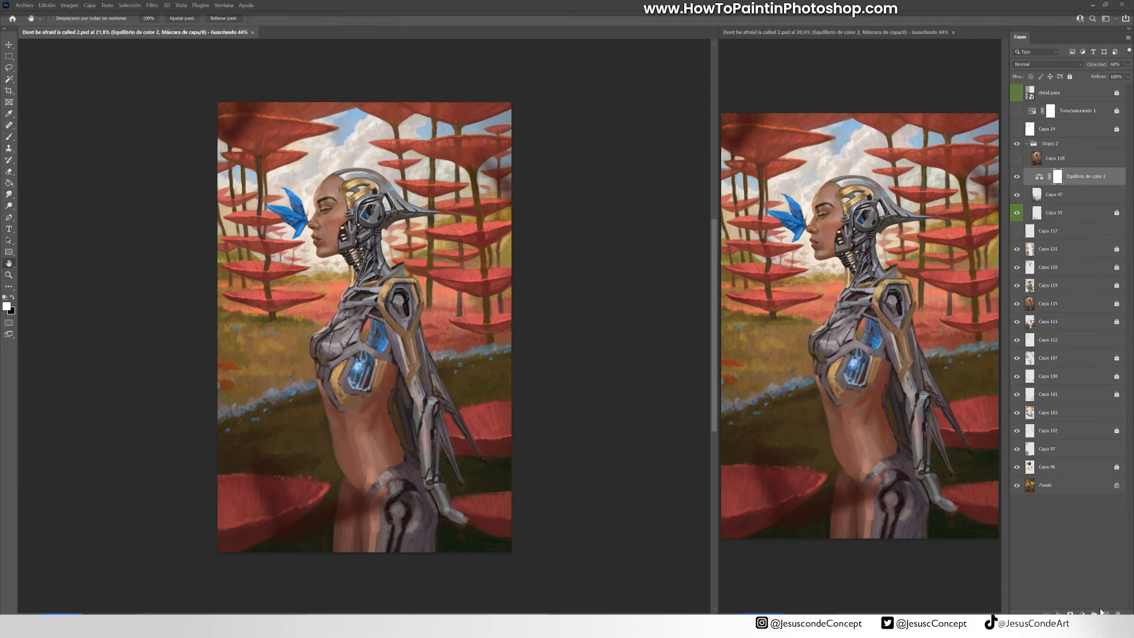
# - Add a Brightness/Contrast adjustment layer in Grupo 2 and slightly raise its brightness and contrast
pyautogui.click(1083, 614)
pyautogui.click(1067, 443)
pyautogui.moveTo(368, 208); pyautogui.dragTo(373, 209)
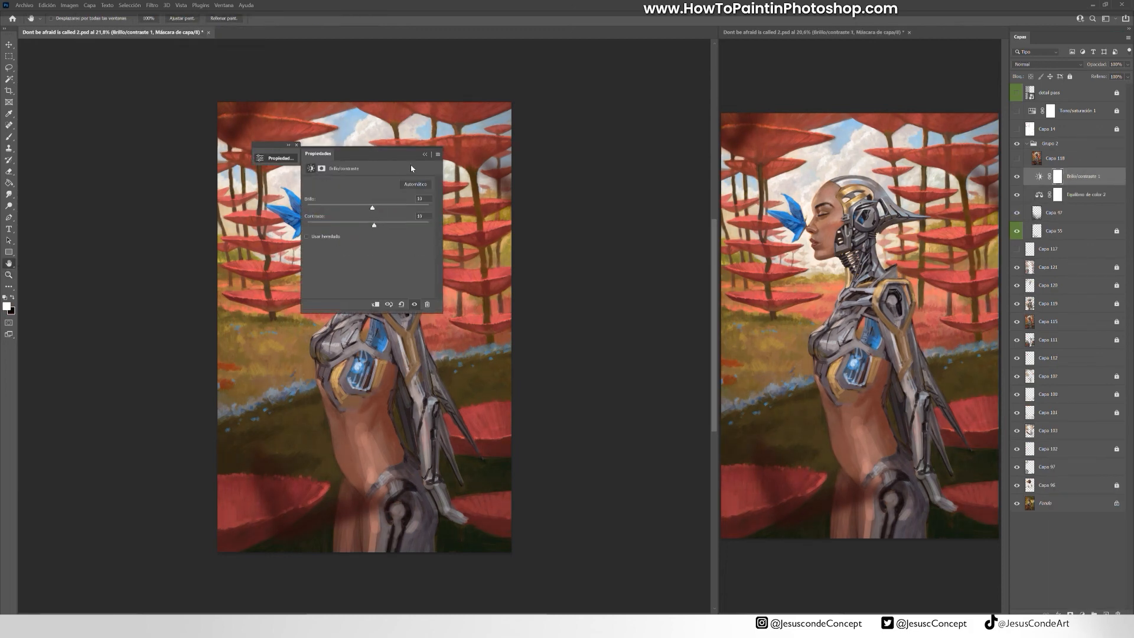
pyautogui.click(425, 154)
# - Move the Brightness/Contrast layer below Equilibrio de color 2, set its opacity to 50%, and save the document
pyautogui.moveTo(1093, 178); pyautogui.dragTo(1093, 203)
pyautogui.press('5')
pyautogui.hotkey('ctrl', 's')
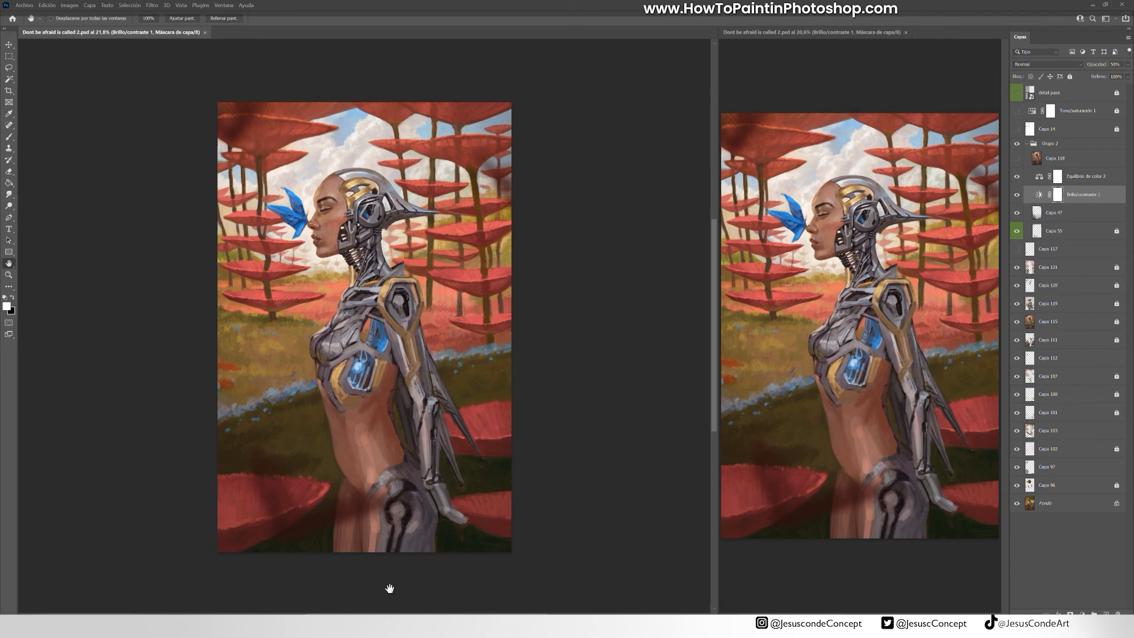